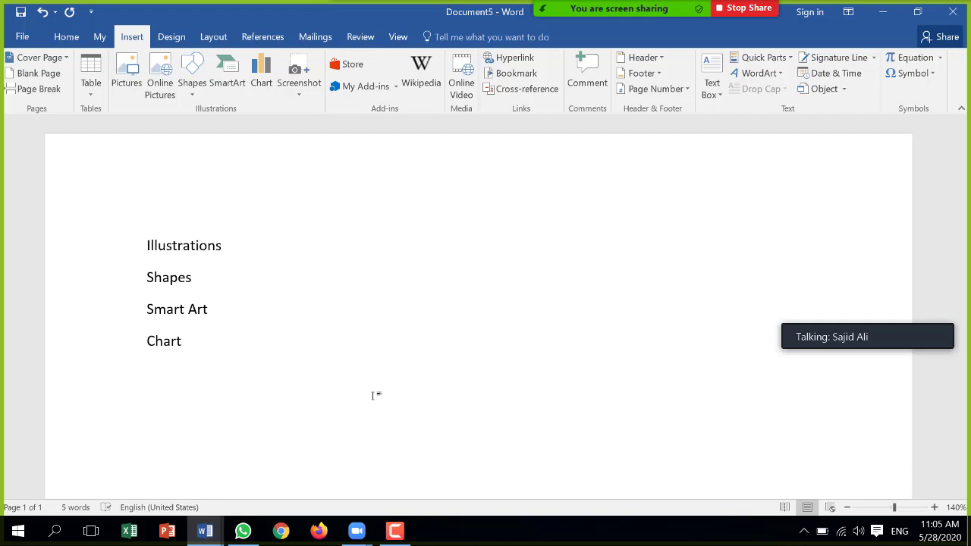
Step: Apply the Title style to 'Illustrations', then make it bold and centred
left_click(92, 251)
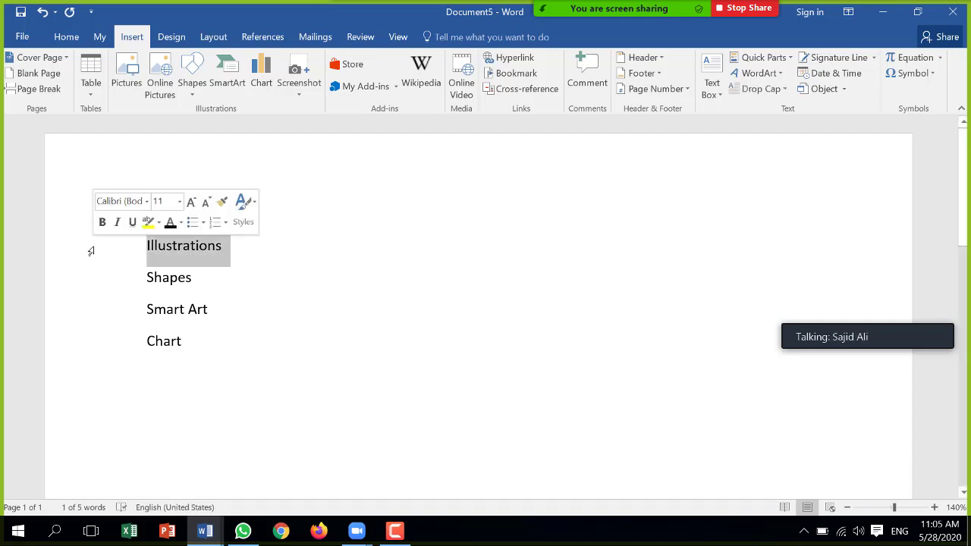
left_click(66, 37)
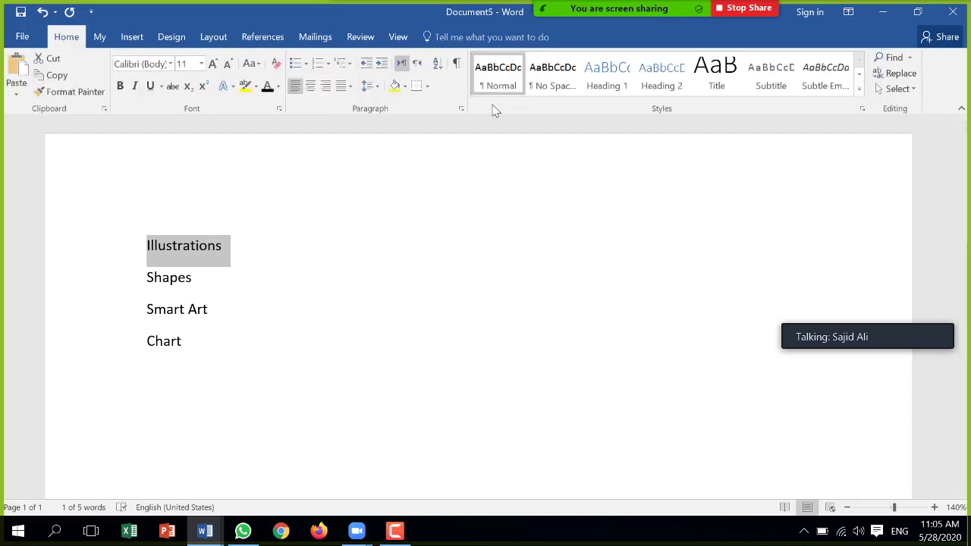
left_click(718, 85)
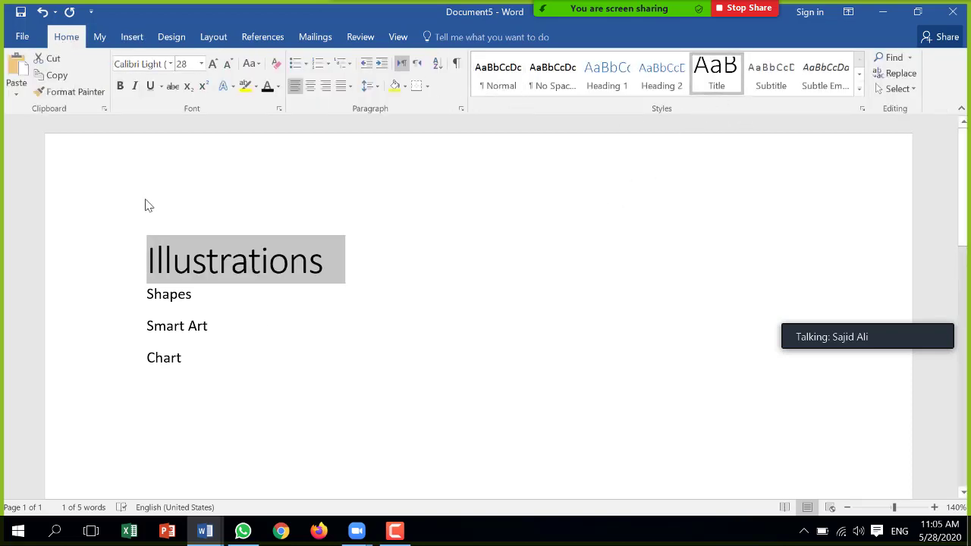
key("ctrl+b")
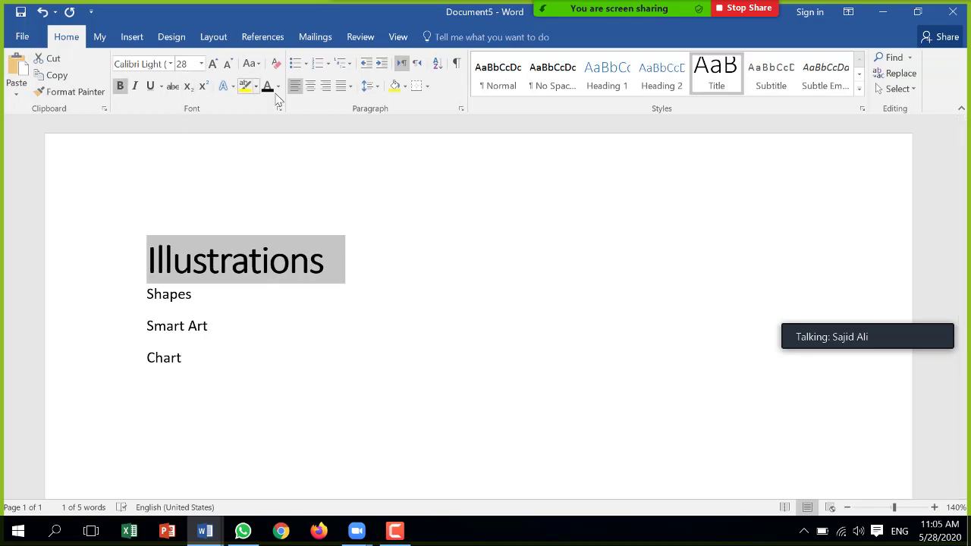
key("ctrl+e")
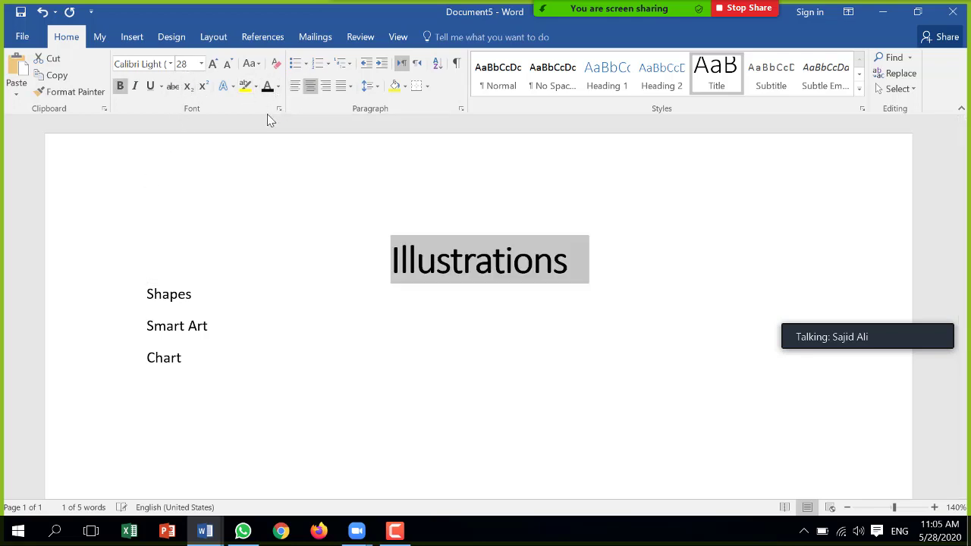
left_click(286, 341)
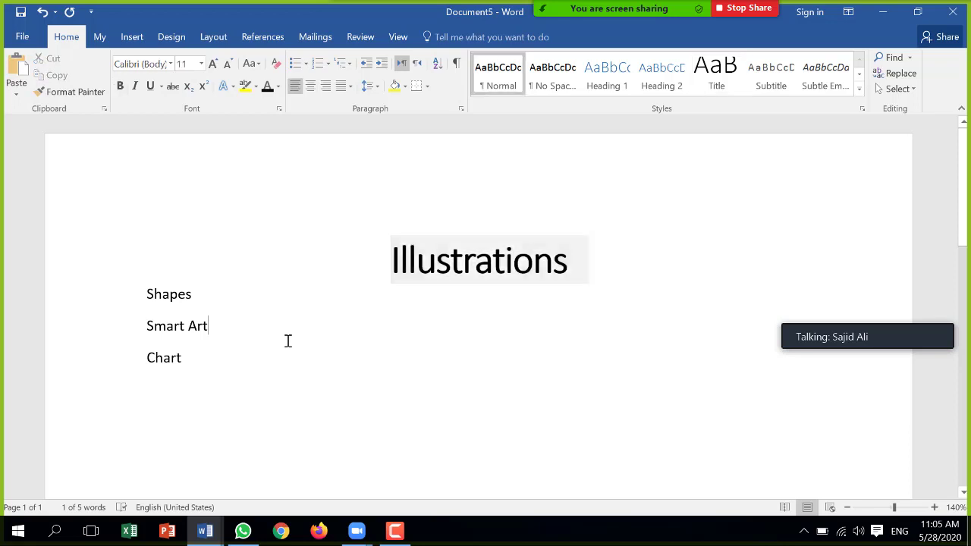
left_click(133, 39)
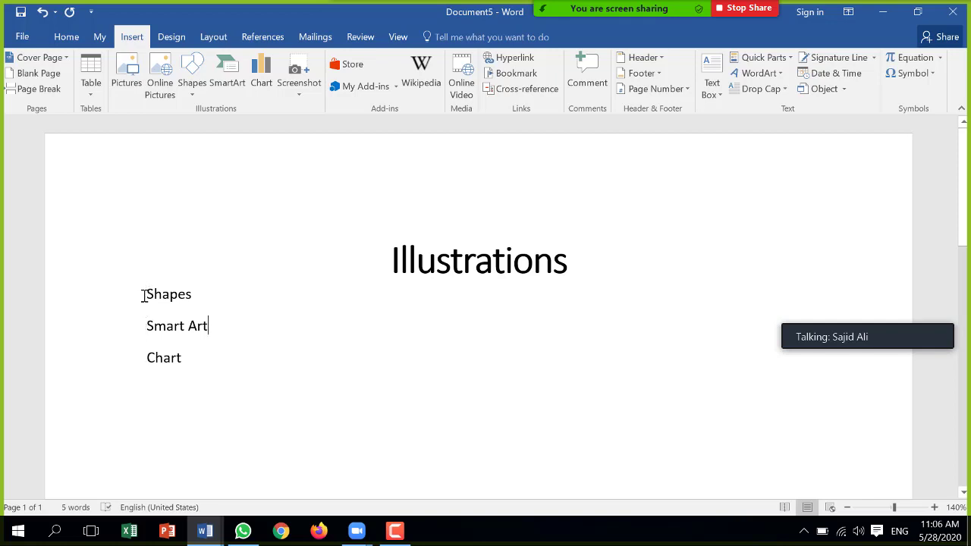
Step: Format Shapes, Smart Art and Chart as bold Heading 1 bullets, adding a blank line after Shapes
left_click_drag(126, 301, 124, 359)
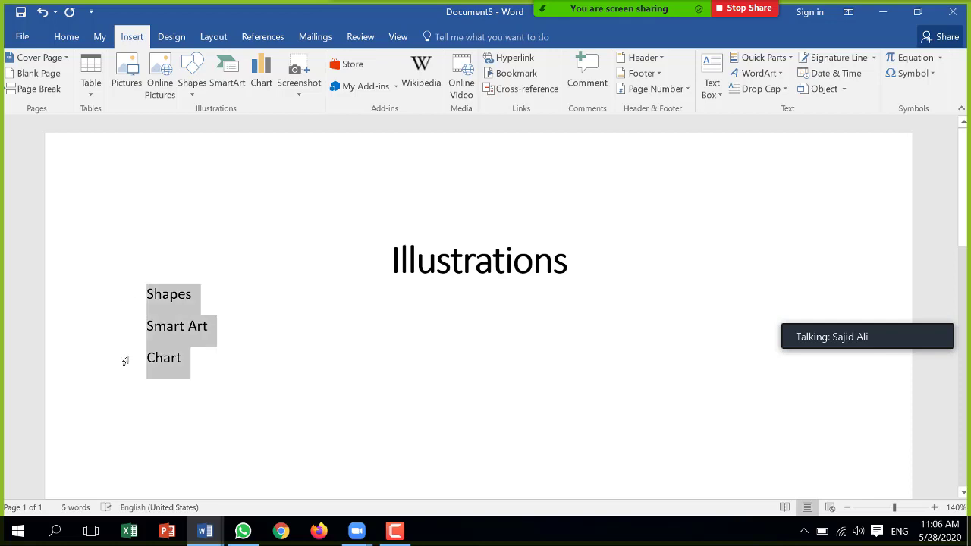
left_click(71, 39)
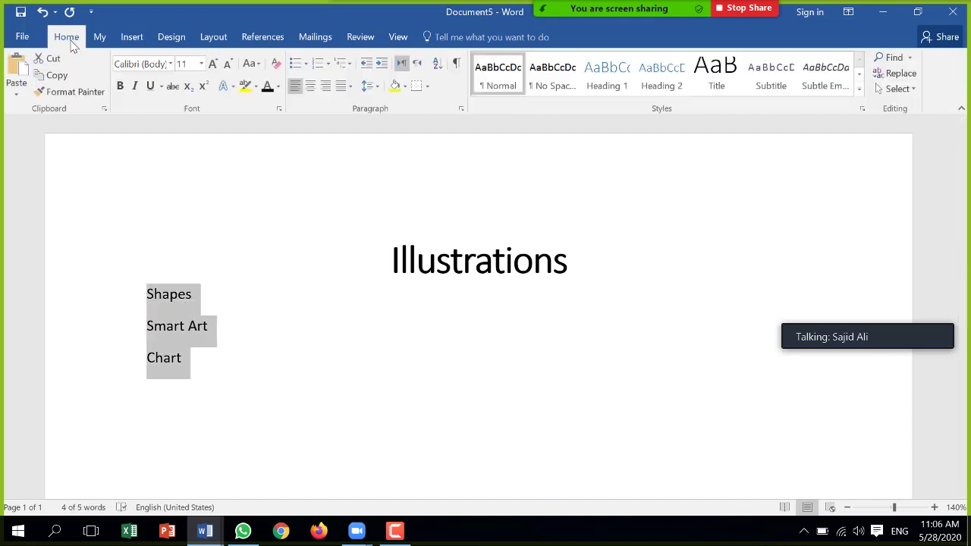
left_click(604, 80)
key("ctrl+b")
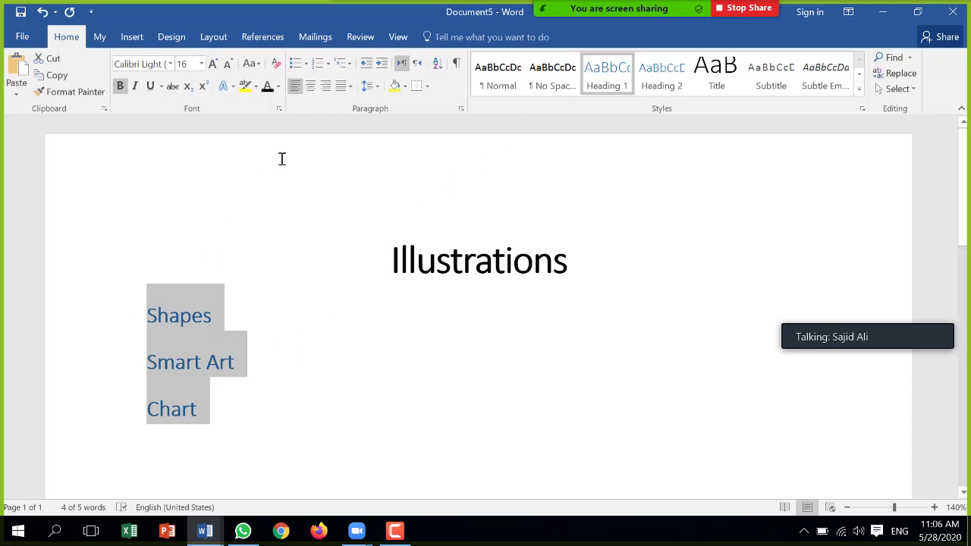
left_click(295, 63)
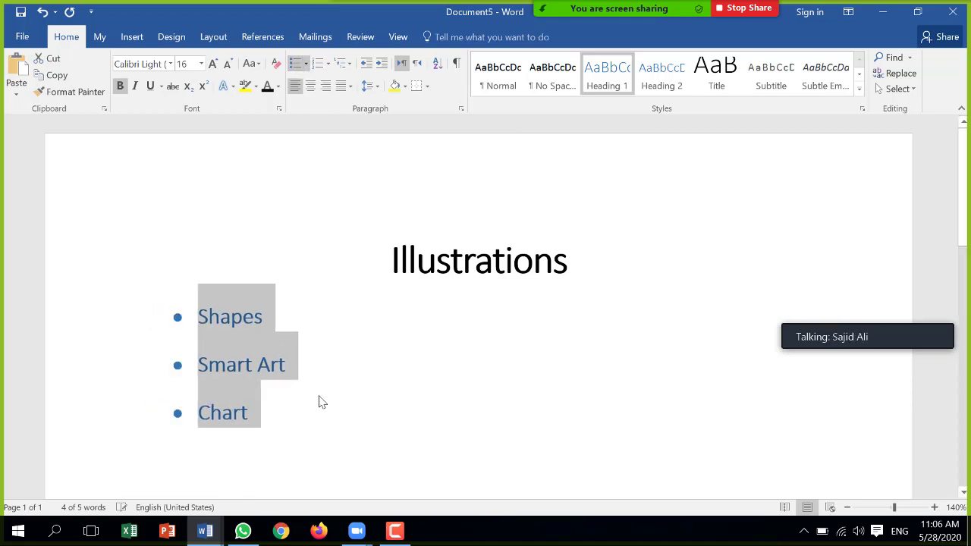
left_click(309, 341)
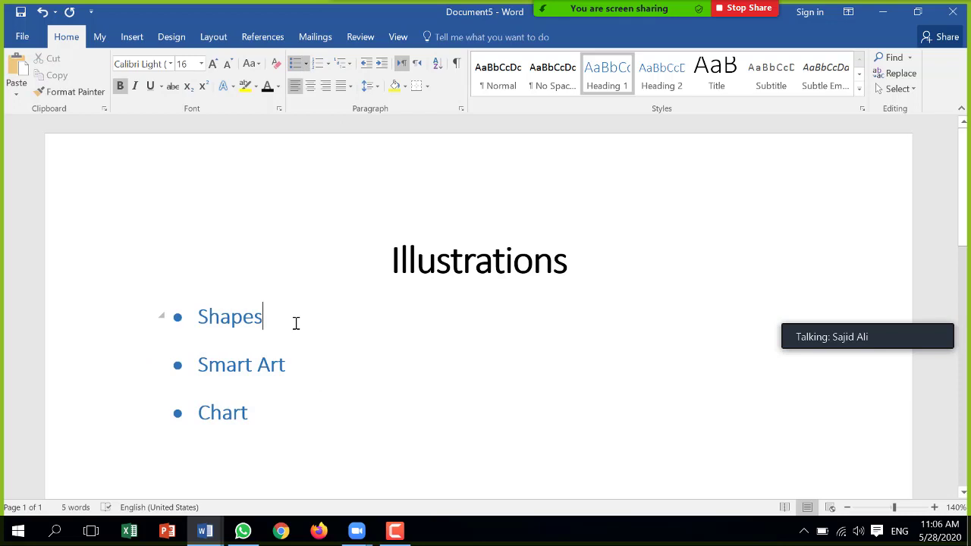
key("Return")
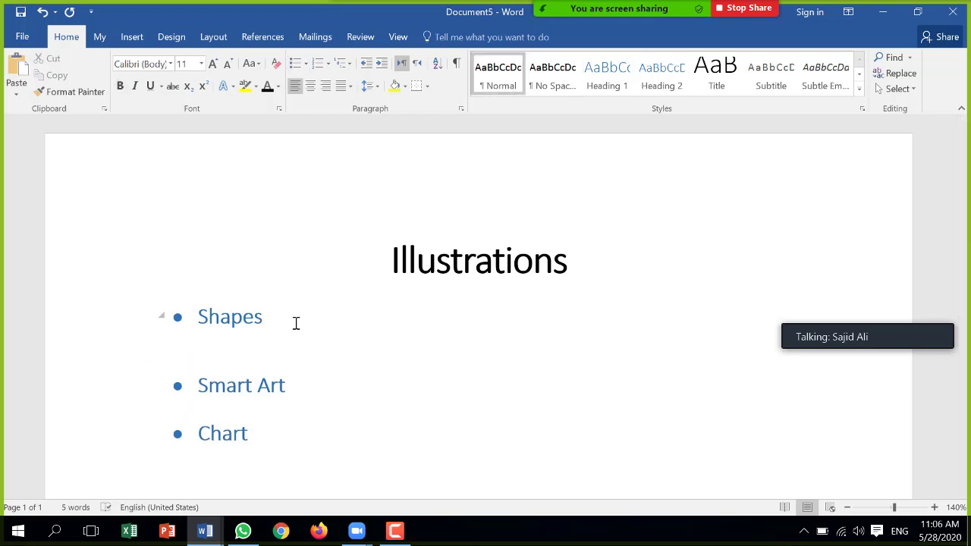
Step: Choose the Rounded Rectangle from the Rectangles group of the Insert Shapes gallery
left_click(132, 37)
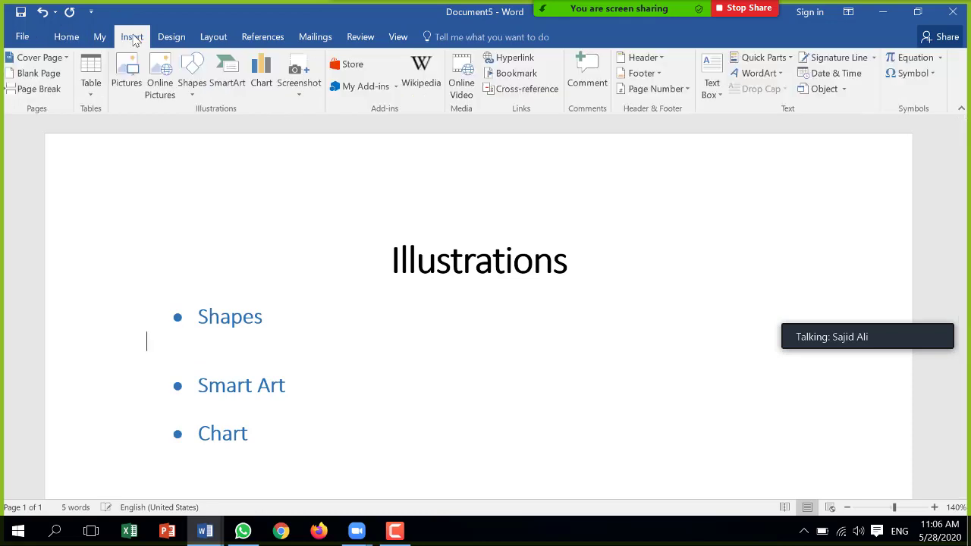
left_click(192, 92)
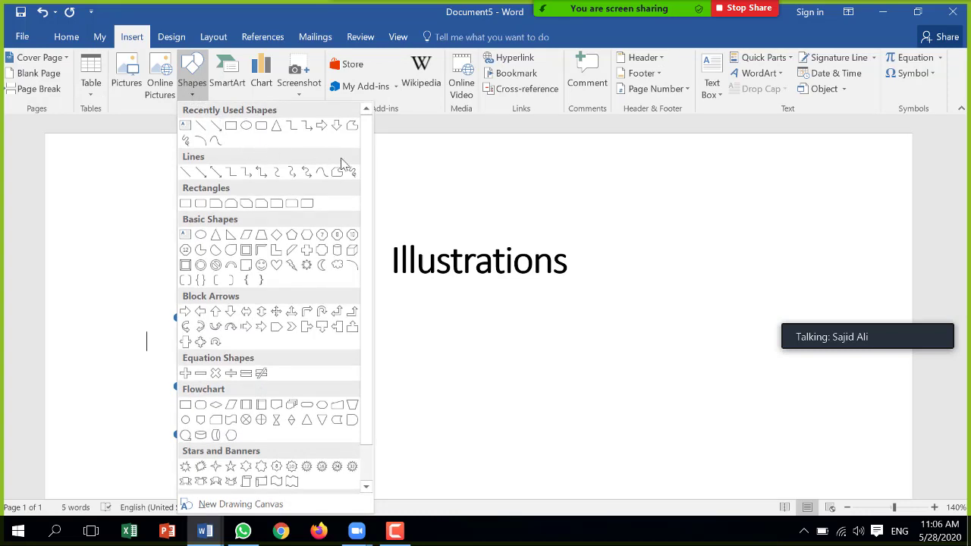
scroll(364, 169, "down", 2)
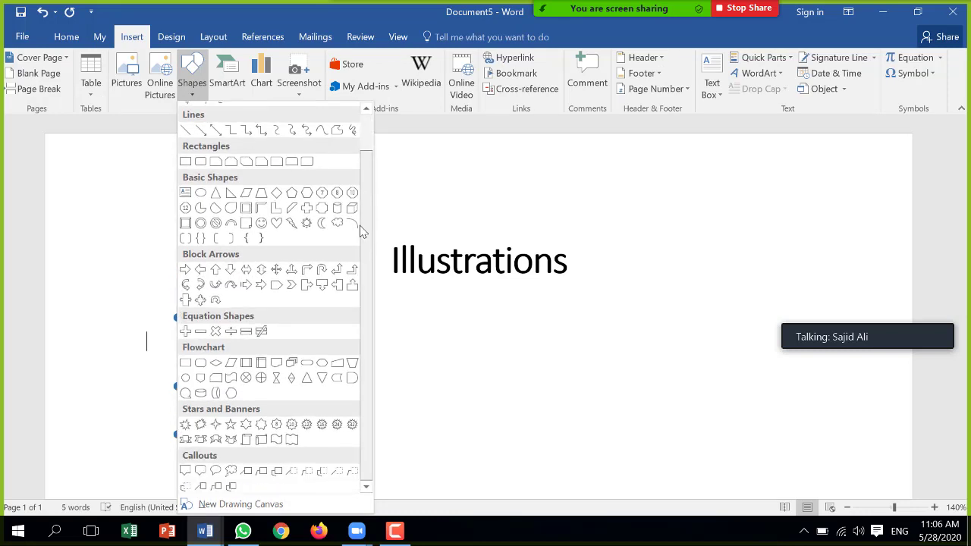
scroll(367, 191, "up", 2)
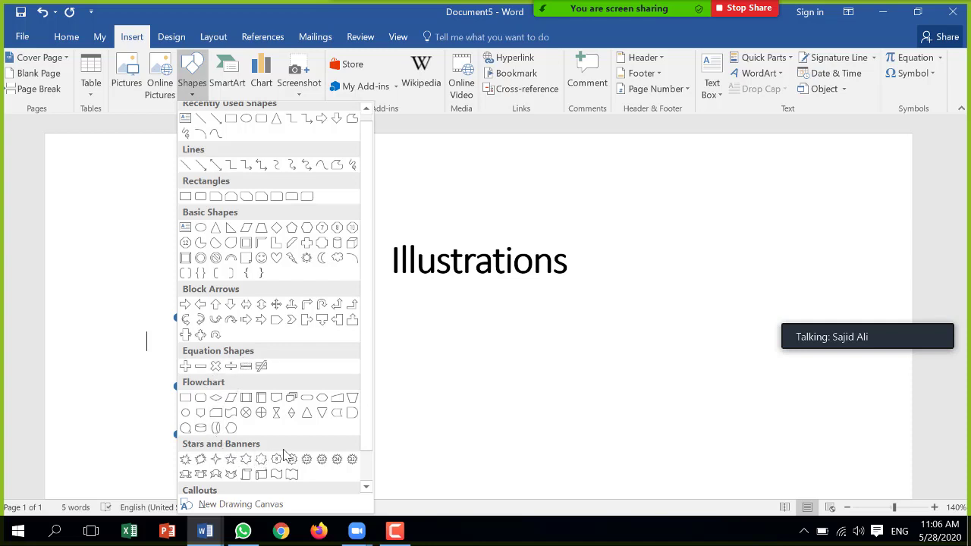
left_click_drag(367, 427, 365, 465)
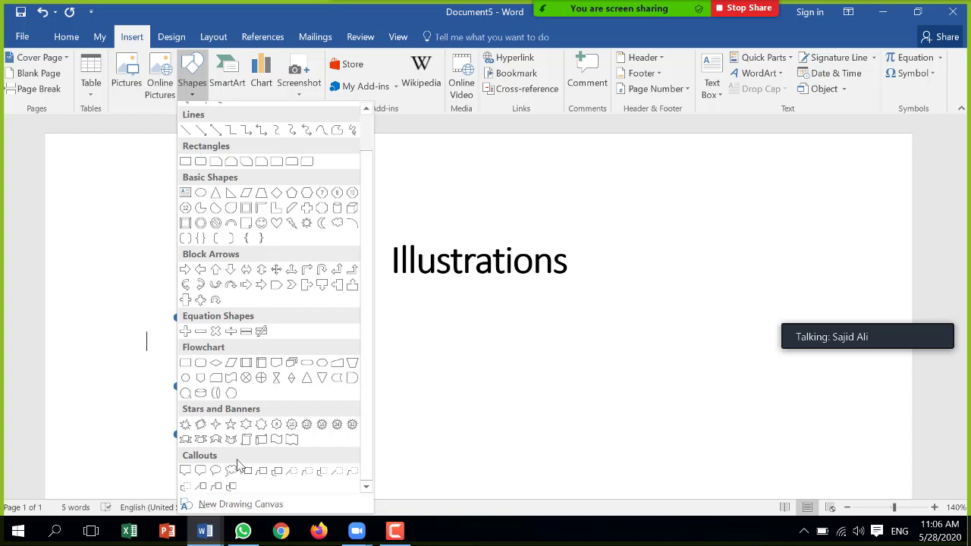
left_click_drag(365, 382, 371, 329)
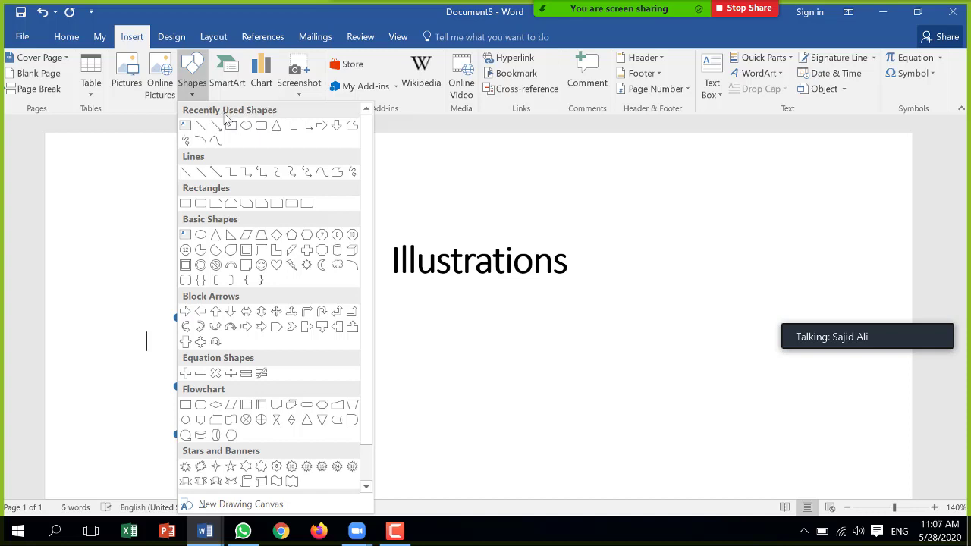
left_click(202, 204)
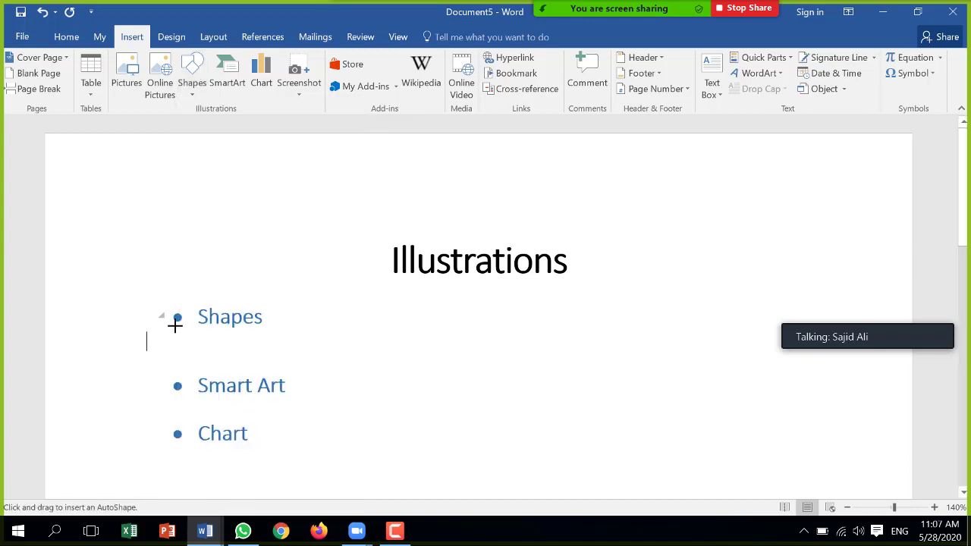
Step: Draw a rounded rectangle below Shapes and move it right, beside the bulleted list
mouse_move(174, 324)
left_mouse_down()
mouse_move(317, 385)
mouse_move(685, 426)
left_mouse_up()
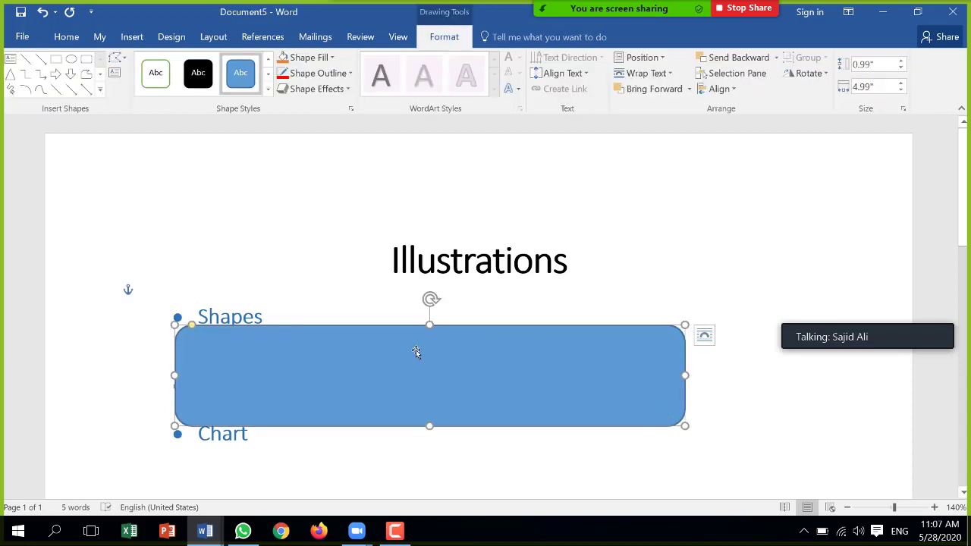
left_click_drag(393, 372, 516, 357)
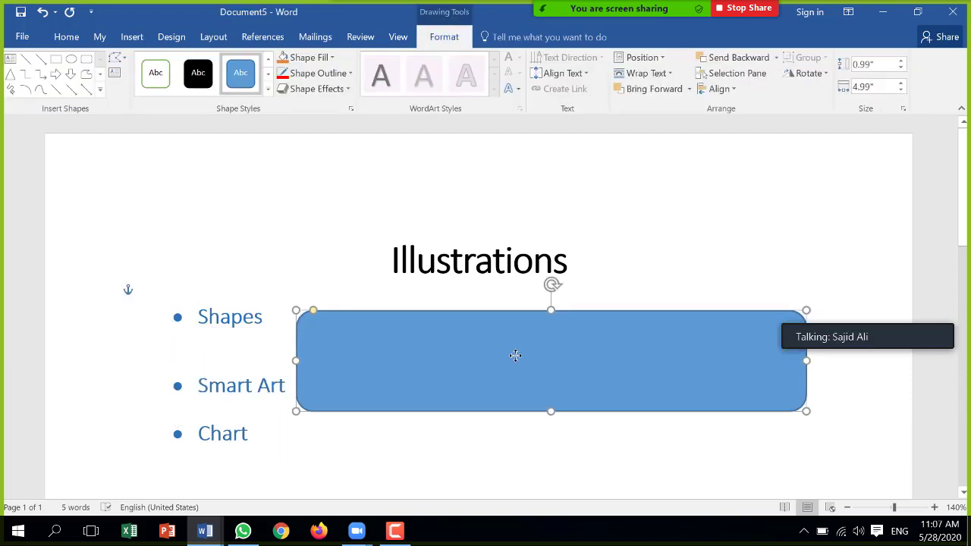
mouse_move(901, 309)
left_mouse_down()
mouse_move(909, 134)
mouse_move(917, 127)
left_mouse_up()
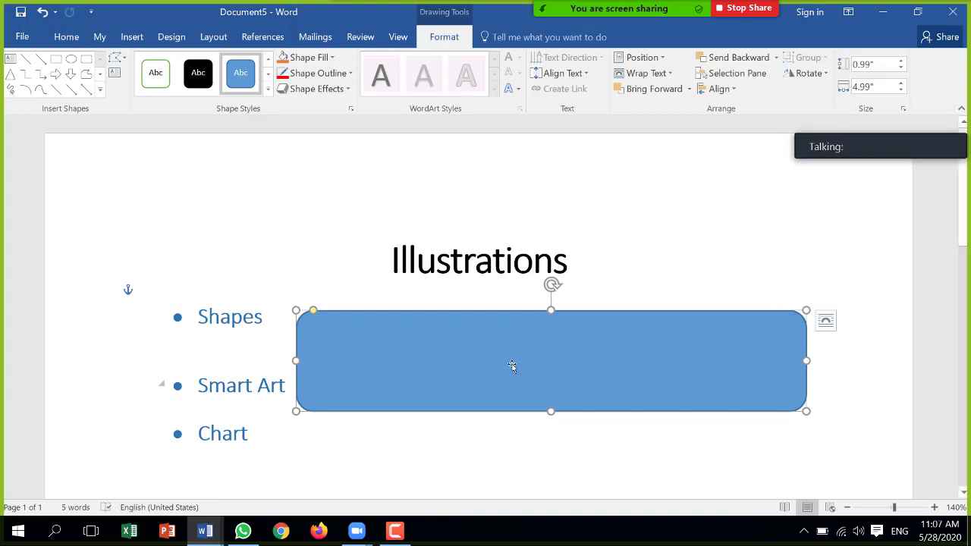
left_click_drag(515, 366, 535, 358)
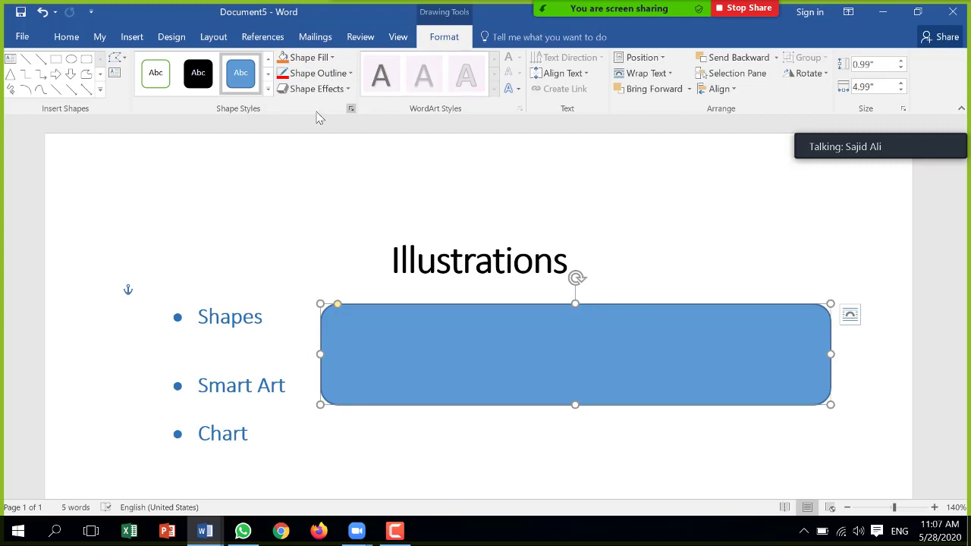
Step: Draw a blue freehand stroke across the top of the shared screen with Zoom Annotate, then close it
mouse_move(577, 12)
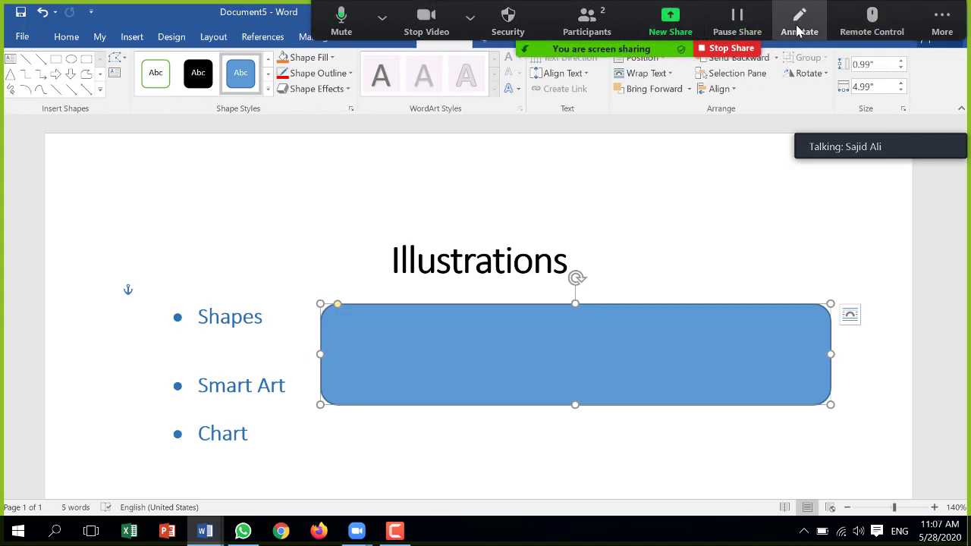
left_click(797, 29)
left_click(374, 85)
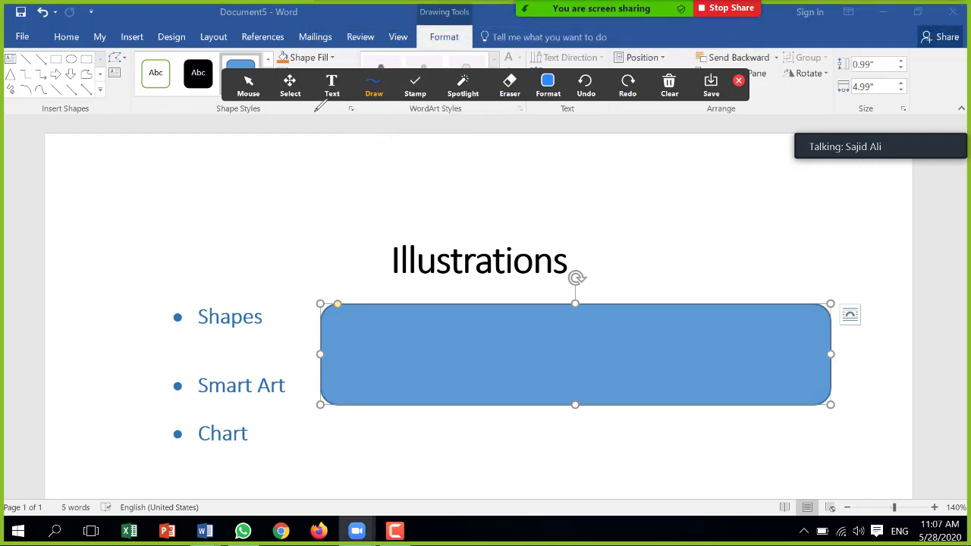
left_click(376, 91)
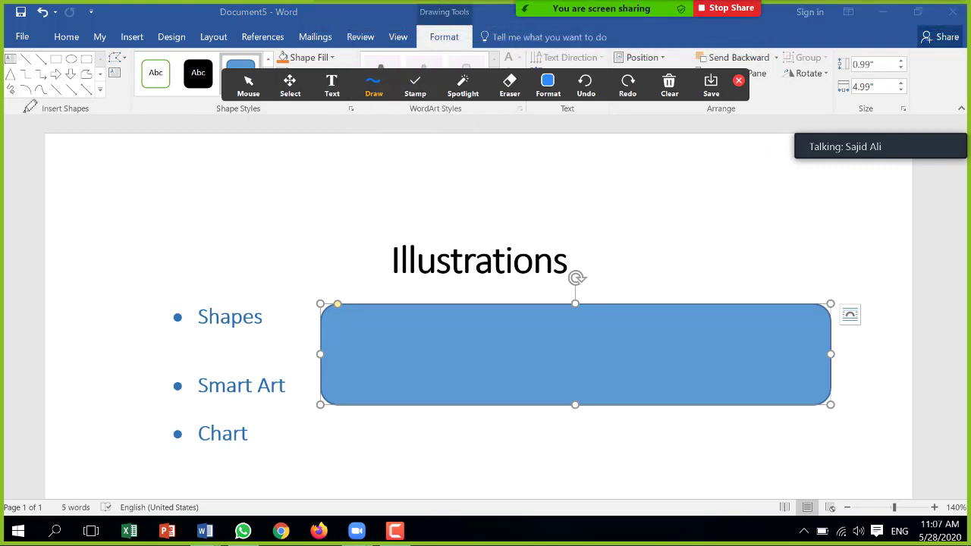
left_click_drag(4, 102, 364, 114)
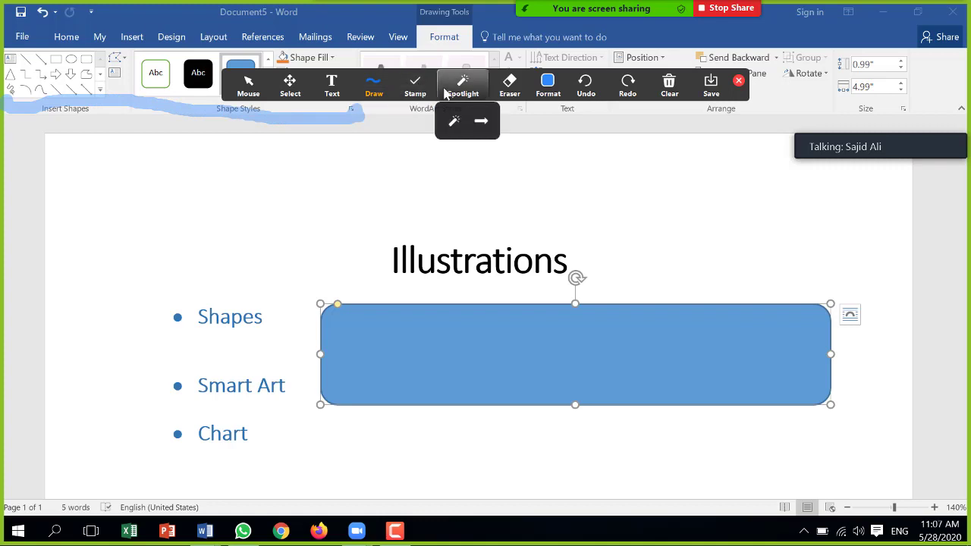
left_click(741, 82)
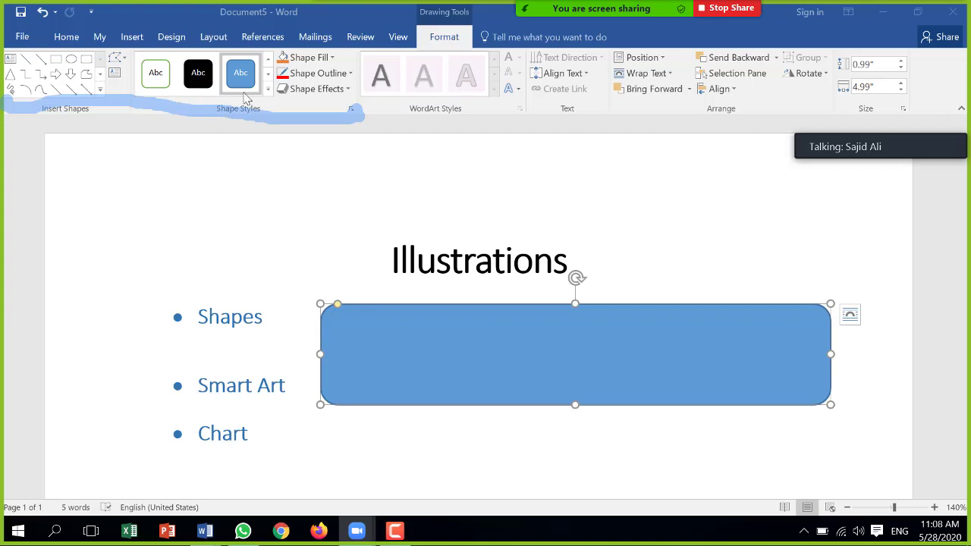
Step: Apply the orange gradient theme style from the Shape Styles gallery to the rectangle
left_click(267, 92)
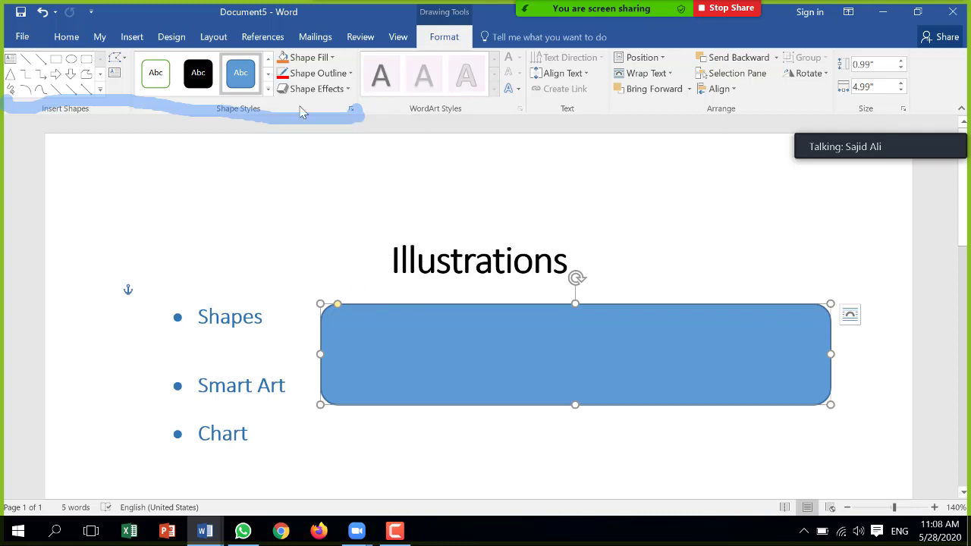
left_click(267, 88)
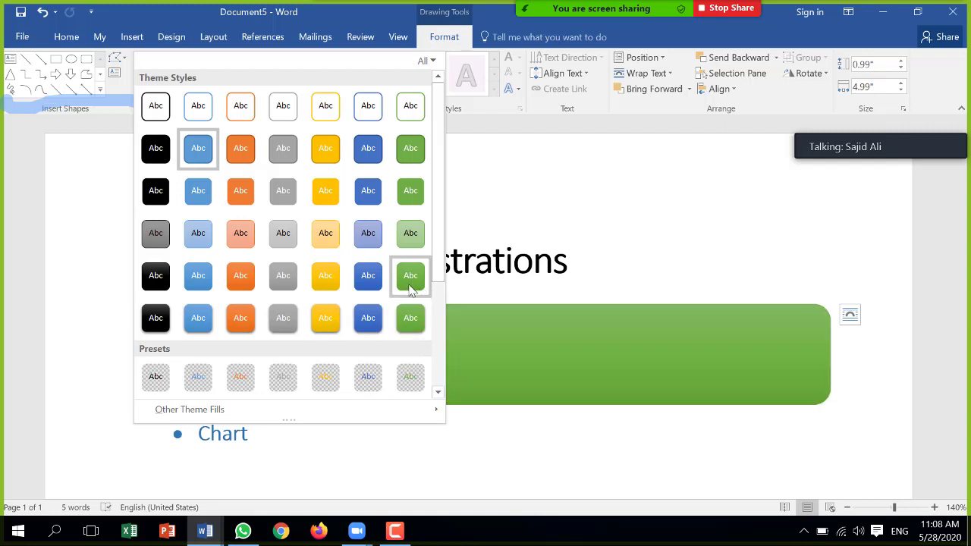
left_click(240, 283)
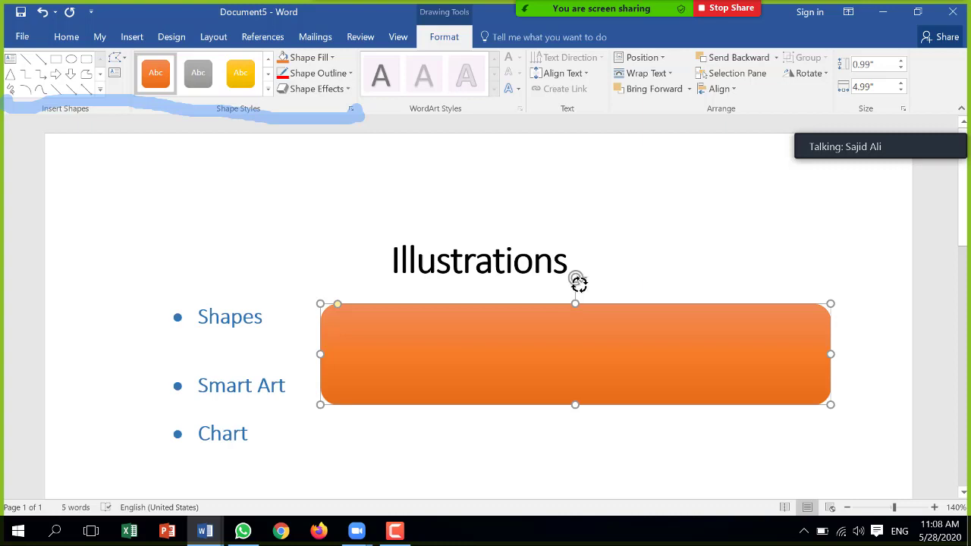
Step: Keep the rectangle level, round its corners into a pill, and shrink it to 0.49" by 2.11"
left_click_drag(576, 278, 580, 308)
mouse_move(580, 308)
left_mouse_down()
mouse_move(584, 289)
mouse_move(550, 355)
mouse_move(569, 310)
mouse_move(582, 306)
mouse_move(579, 286)
left_mouse_up()
key("ctrl+z")
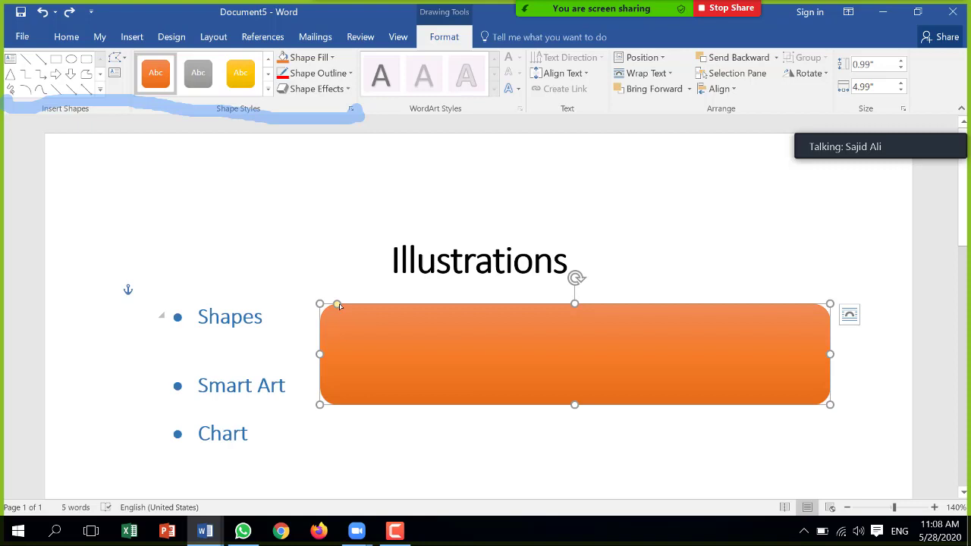
left_click_drag(339, 304, 403, 316)
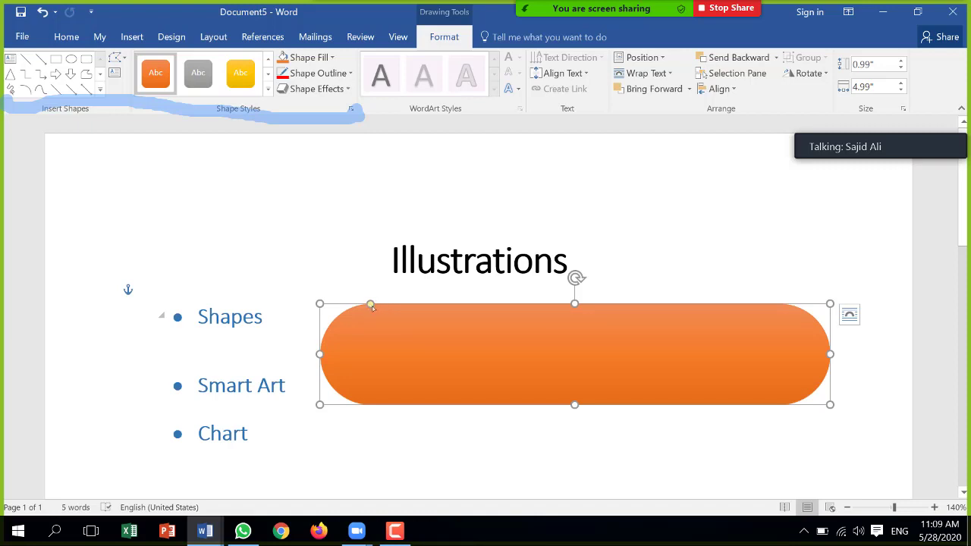
left_click_drag(372, 307, 331, 306)
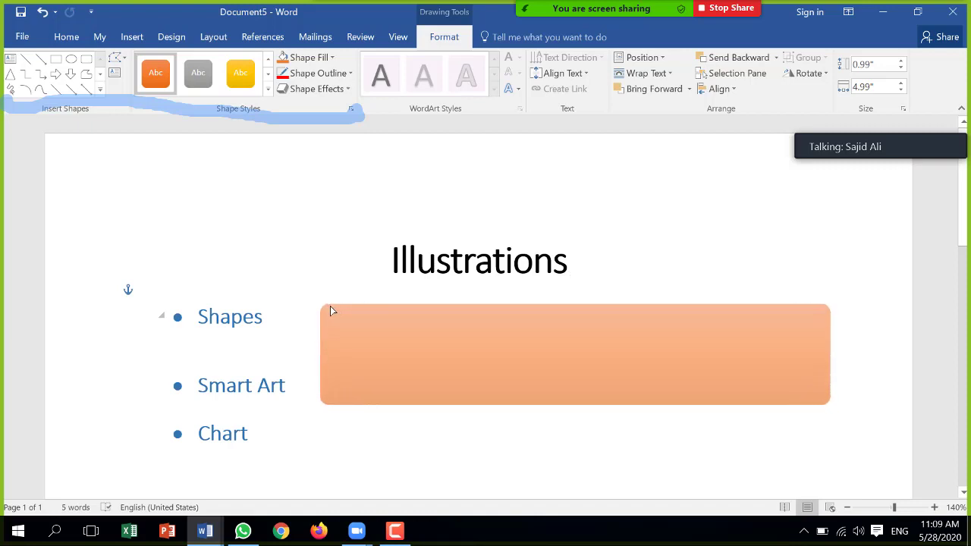
left_click_drag(330, 306, 318, 306)
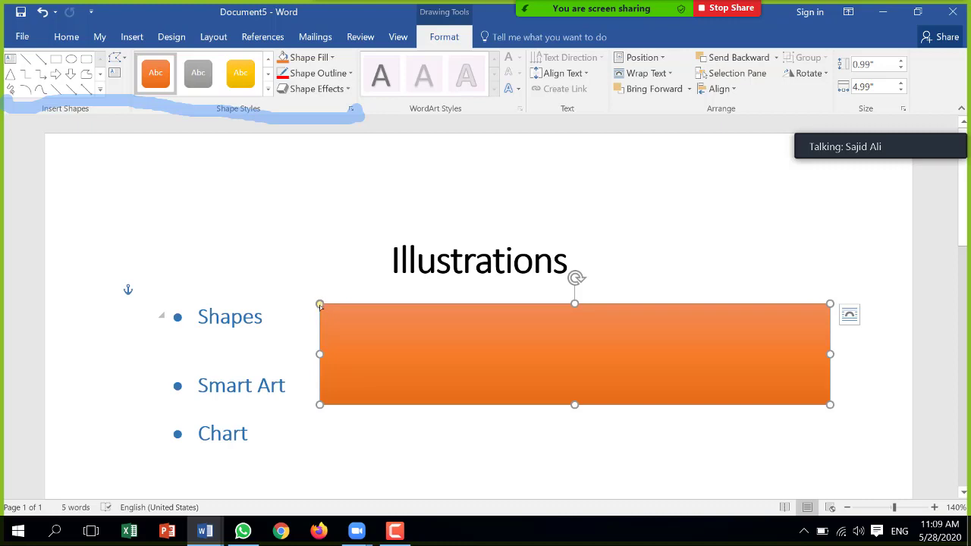
left_click_drag(319, 305, 377, 314)
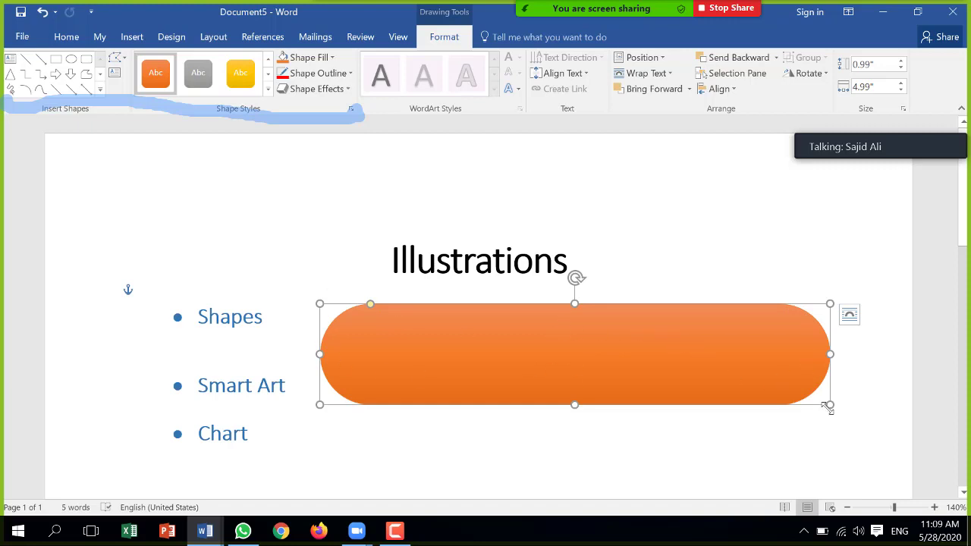
mouse_move(830, 408)
left_mouse_down()
mouse_move(564, 377)
mouse_move(544, 387)
left_mouse_up()
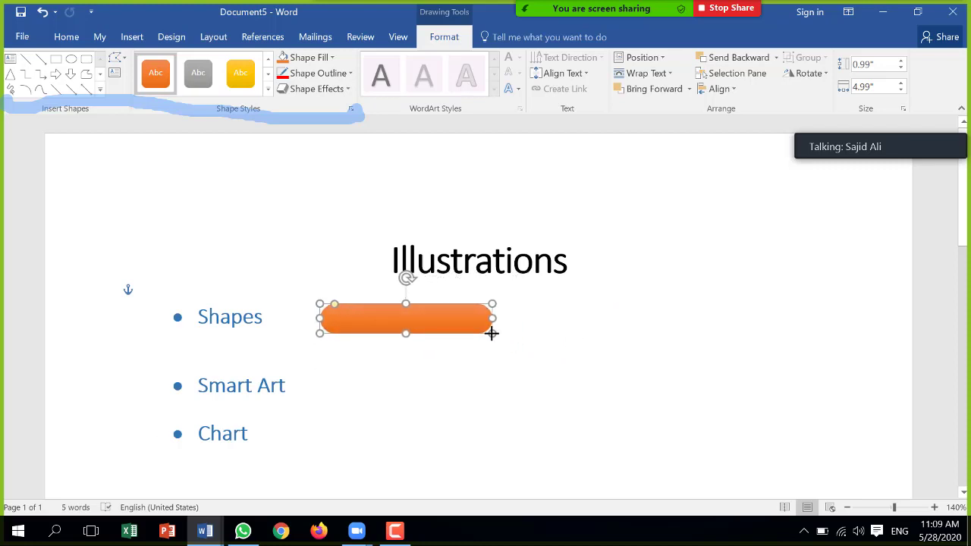
mouse_move(544, 388)
left_mouse_down()
mouse_move(491, 333)
mouse_move(496, 354)
mouse_move(536, 328)
mouse_move(533, 263)
mouse_move(546, 240)
left_mouse_up()
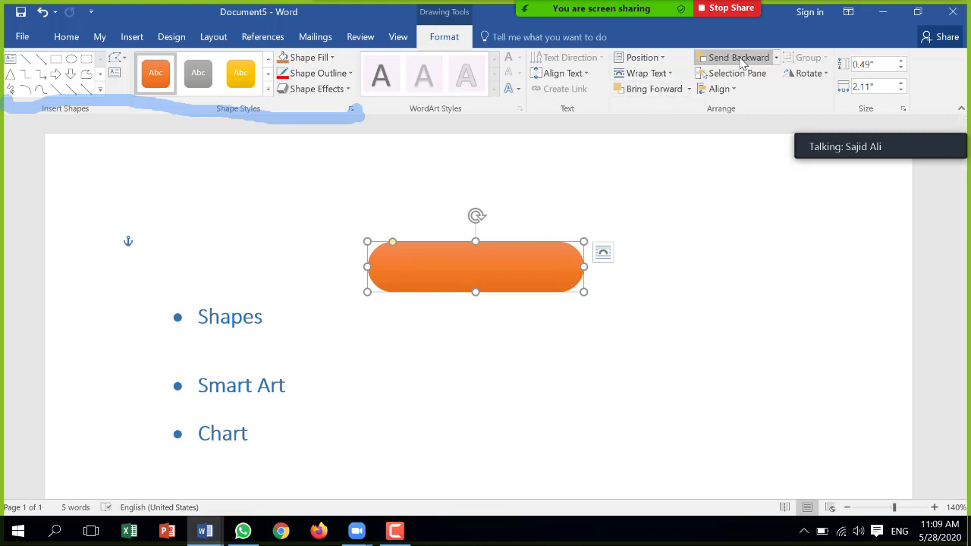
Step: Send the orange pill behind text and nudge it up and right under the heading
left_click(775, 60)
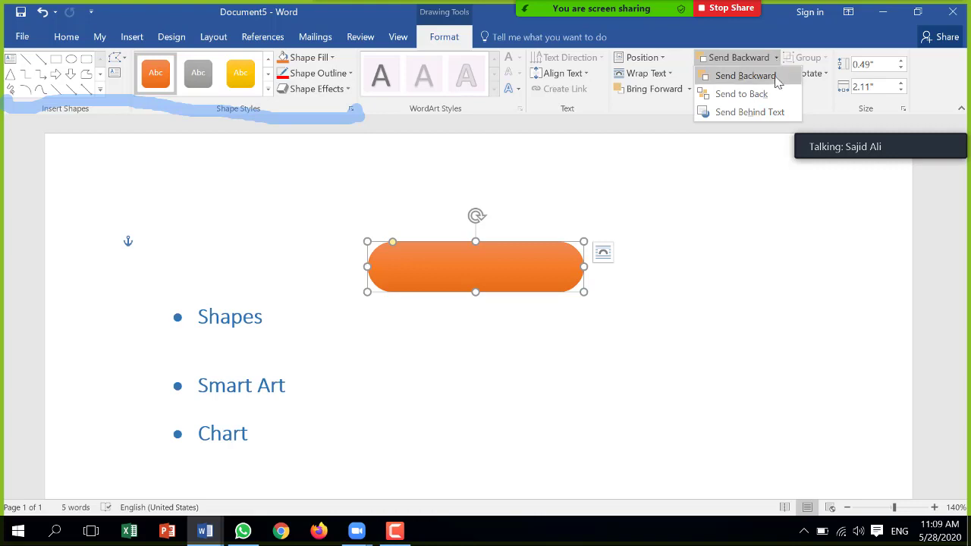
left_click(763, 94)
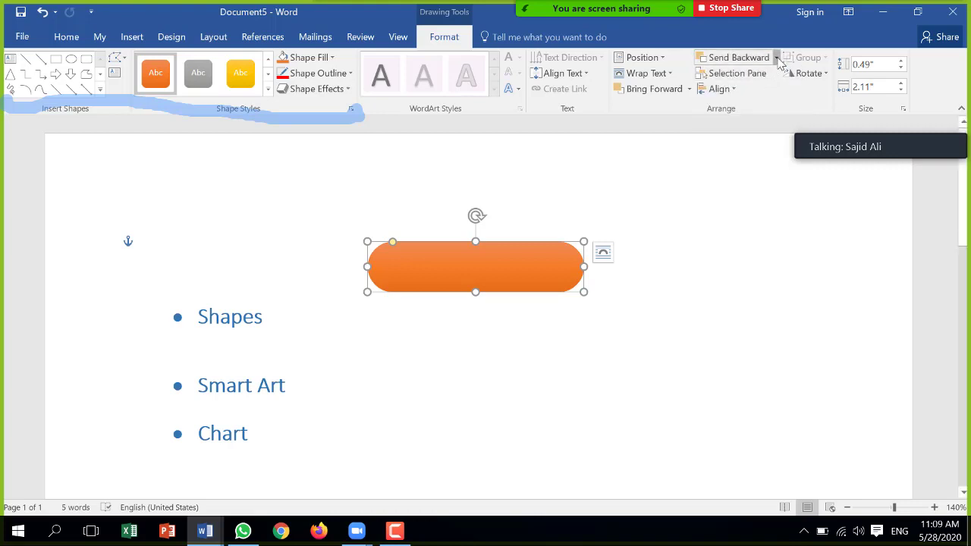
left_click(775, 58)
left_click(779, 113)
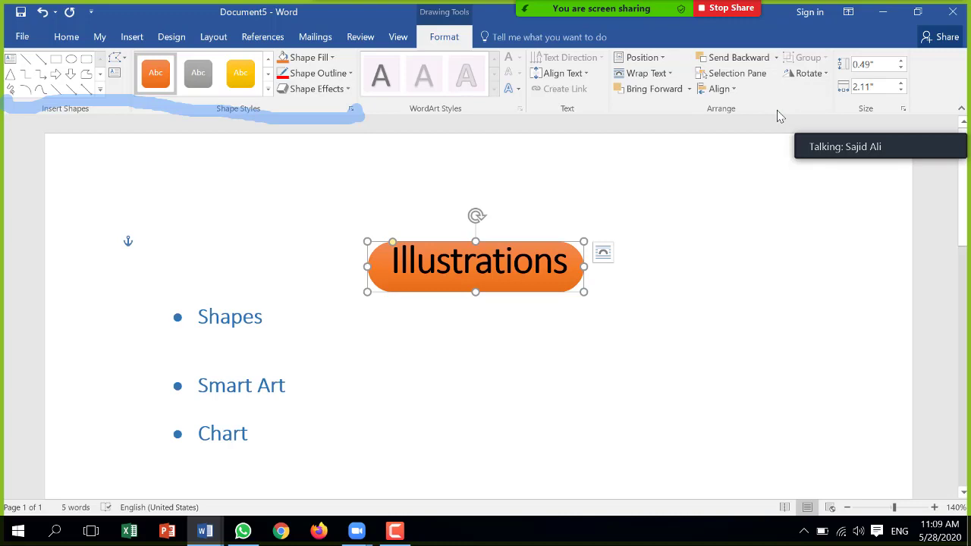
key("Up")
key("Up")
key("Up")
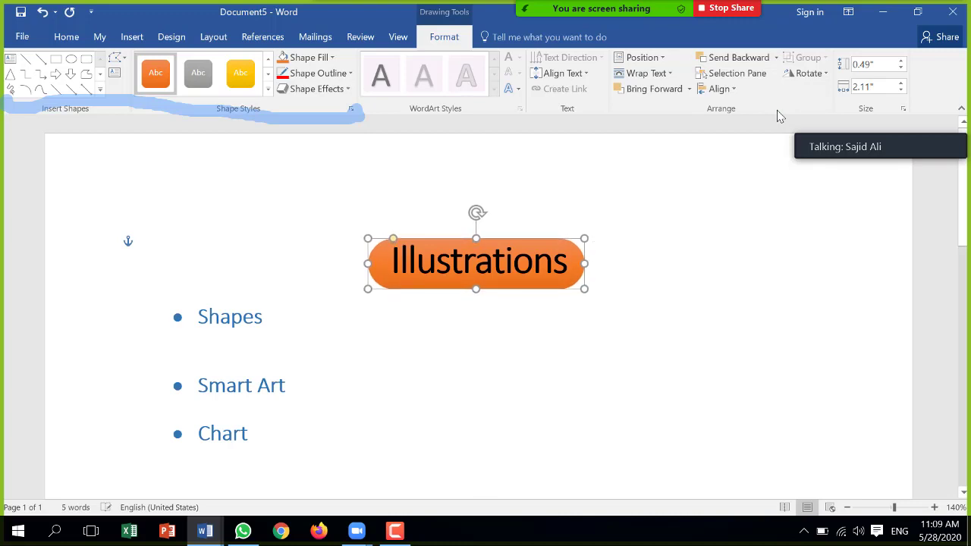
key("Right")
key("Right")
key("Right")
key("Right")
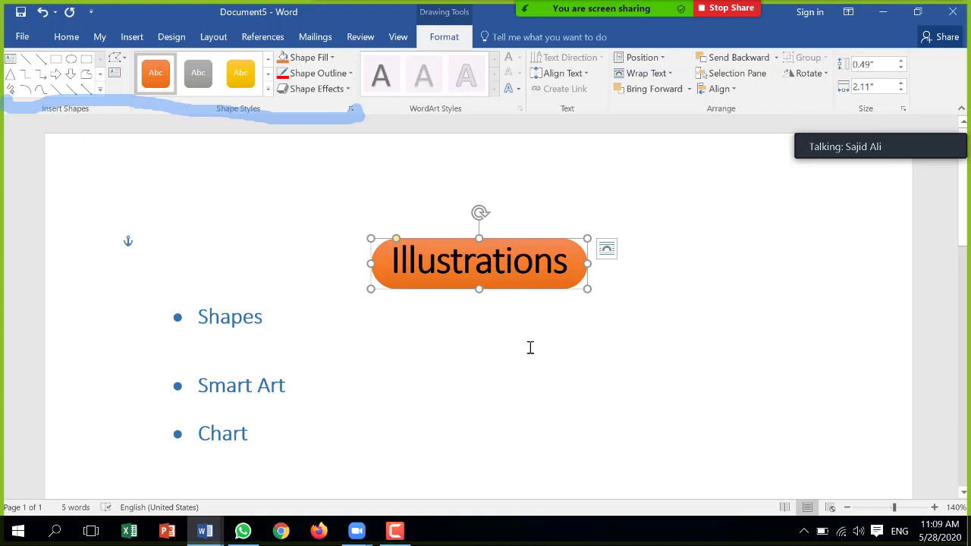
Step: Duplicate the orange pill by dragging a copy below and to the right
left_click(436, 370)
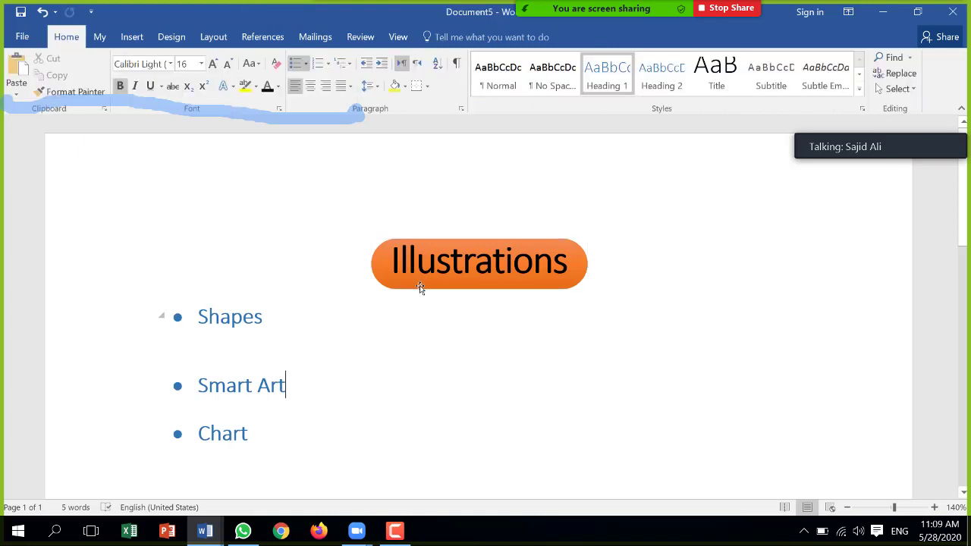
left_click(413, 289)
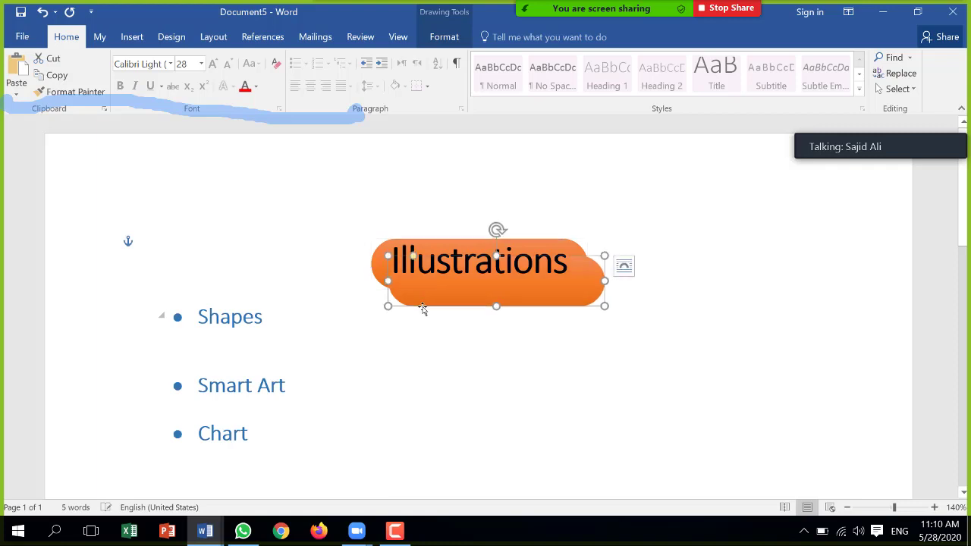
mouse_move(415, 297)
left_mouse_down("ctrl")
mouse_move(452, 408)
mouse_move(513, 416)
left_mouse_up("ctrl")
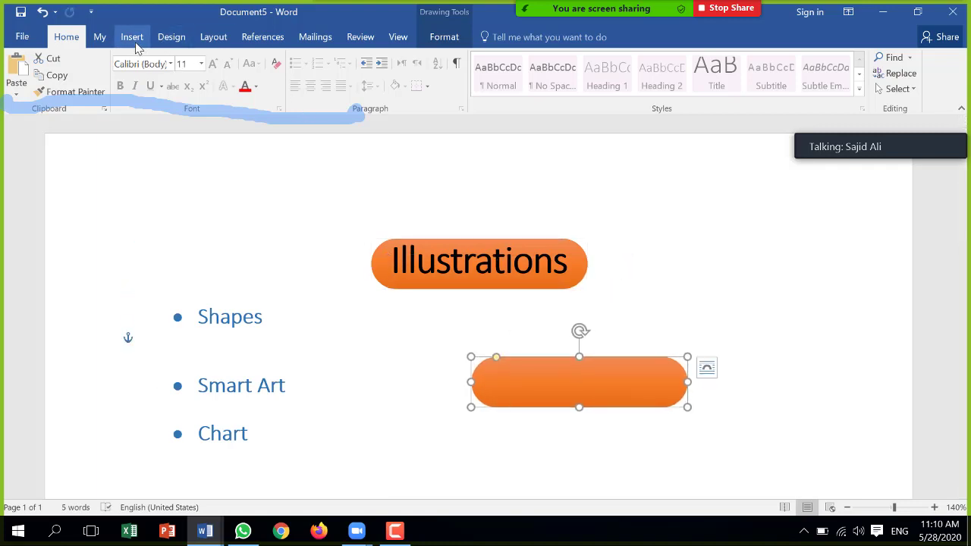
Step: Give the copy the yellow gradient style and nudge it onto the orange pill
left_click(443, 37)
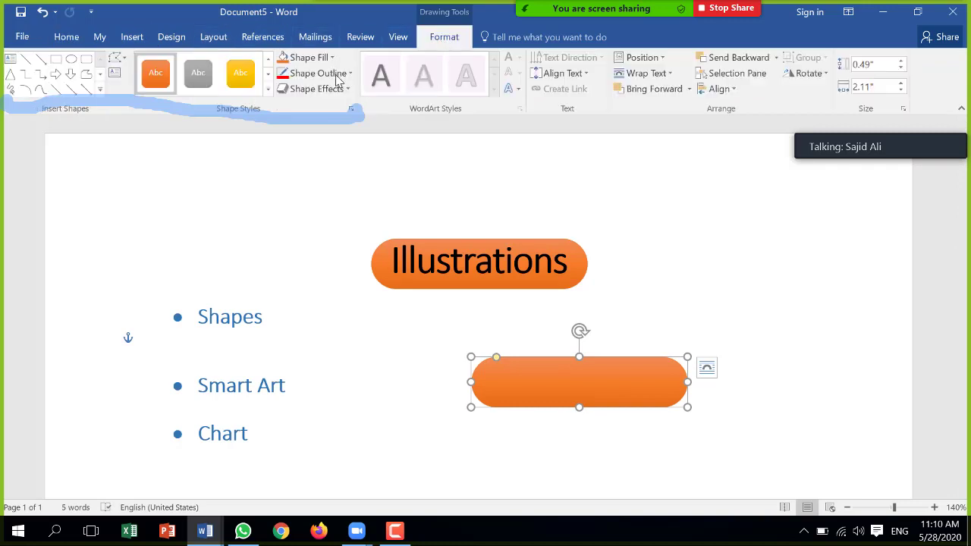
left_click(251, 89)
mouse_move(587, 384)
left_mouse_down()
mouse_move(494, 298)
mouse_move(492, 278)
left_mouse_up()
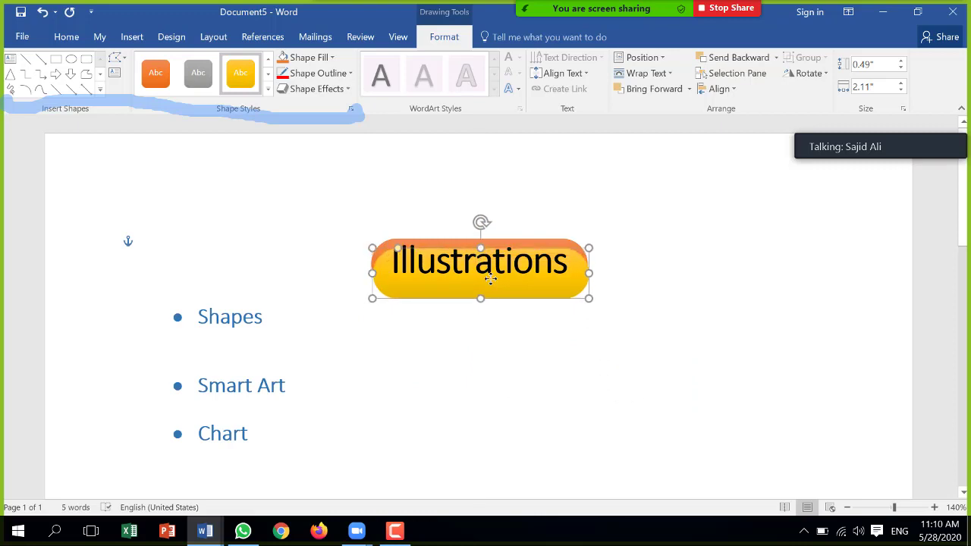
key("Up")
key("Up")
key("Up")
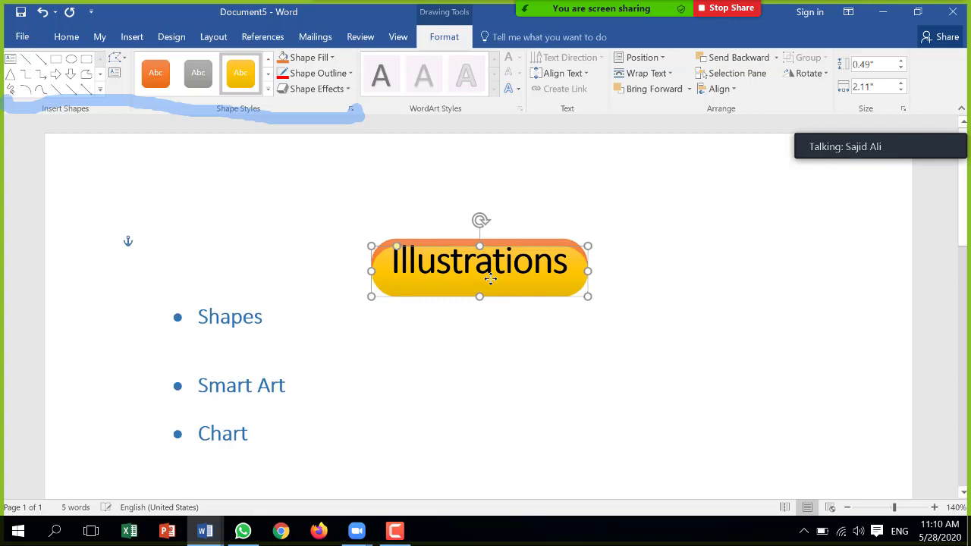
key("Up")
key("Up")
key("Up")
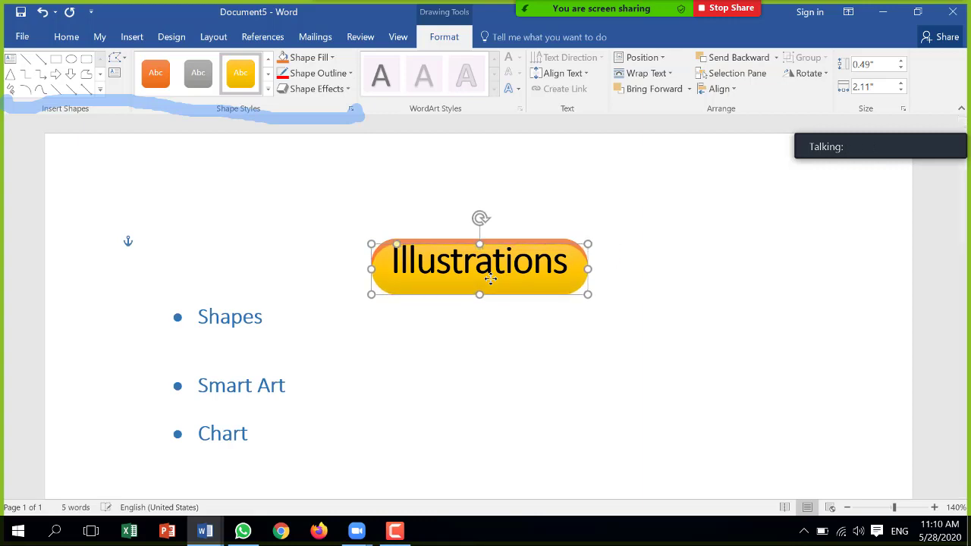
key("Up")
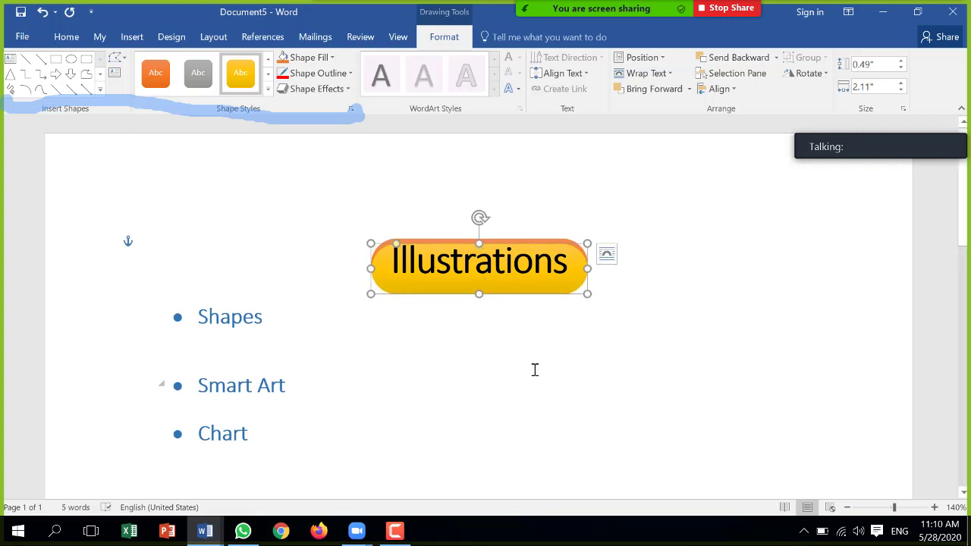
key("Right")
left_click(542, 404)
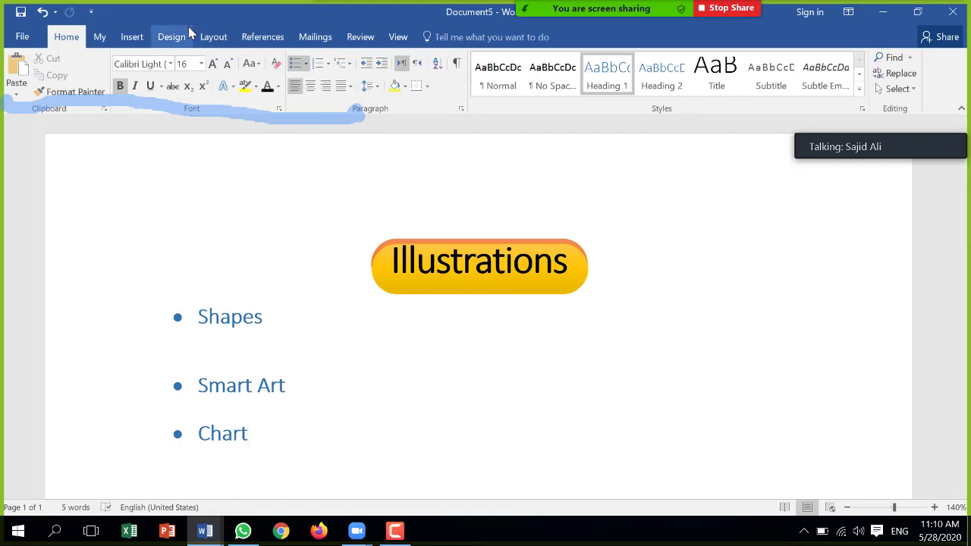
Step: Reply 'ok' in the WhatsApp class group chat and minimize WhatsApp to return to Word
left_click(137, 42)
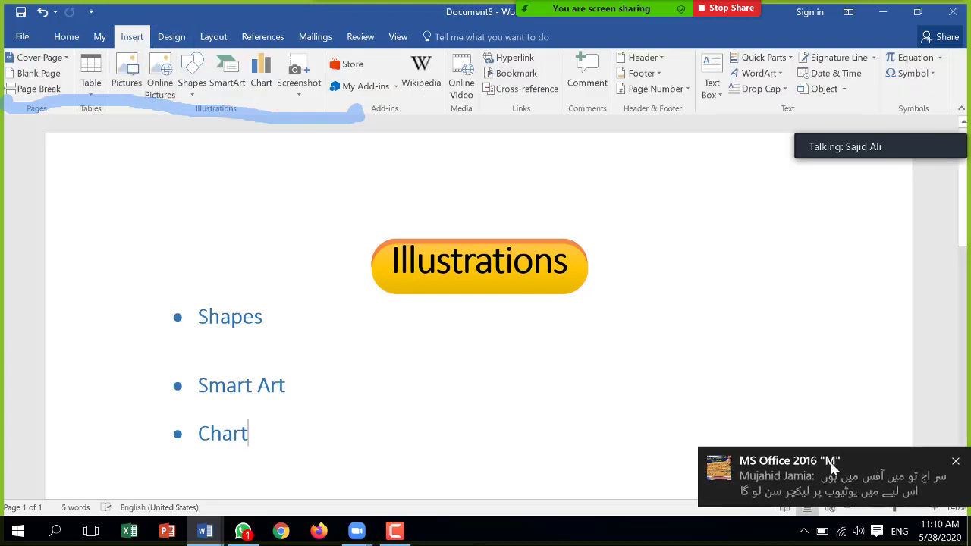
left_click(813, 476)
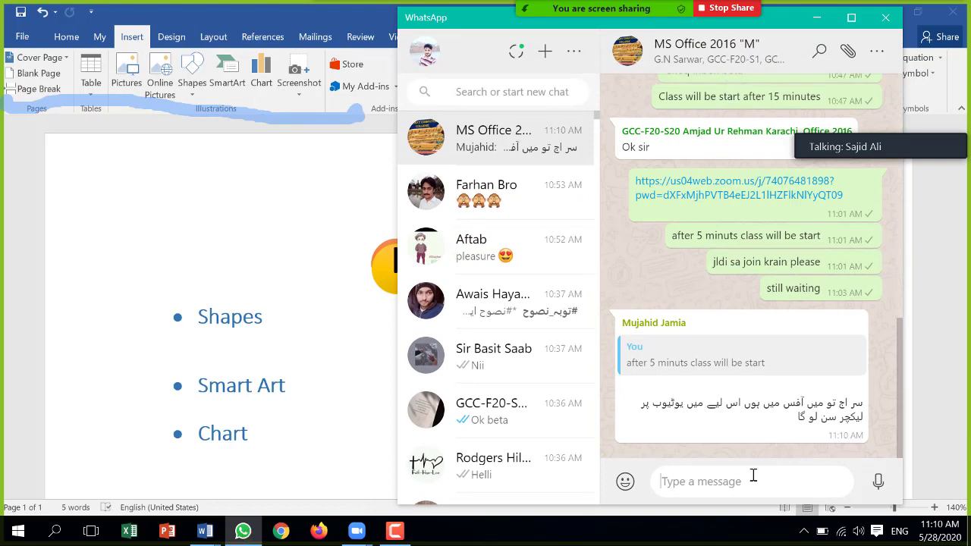
type("ok")
key("Return")
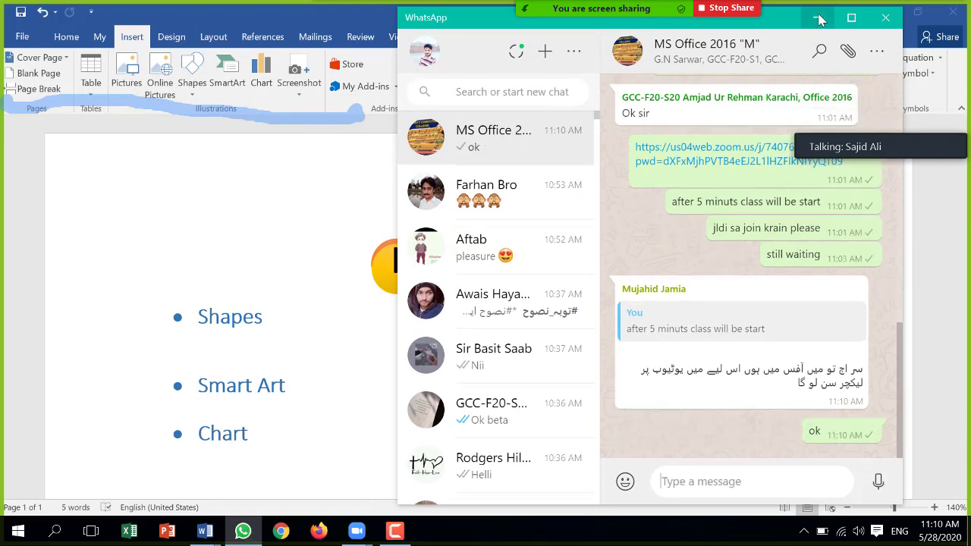
left_click(818, 18)
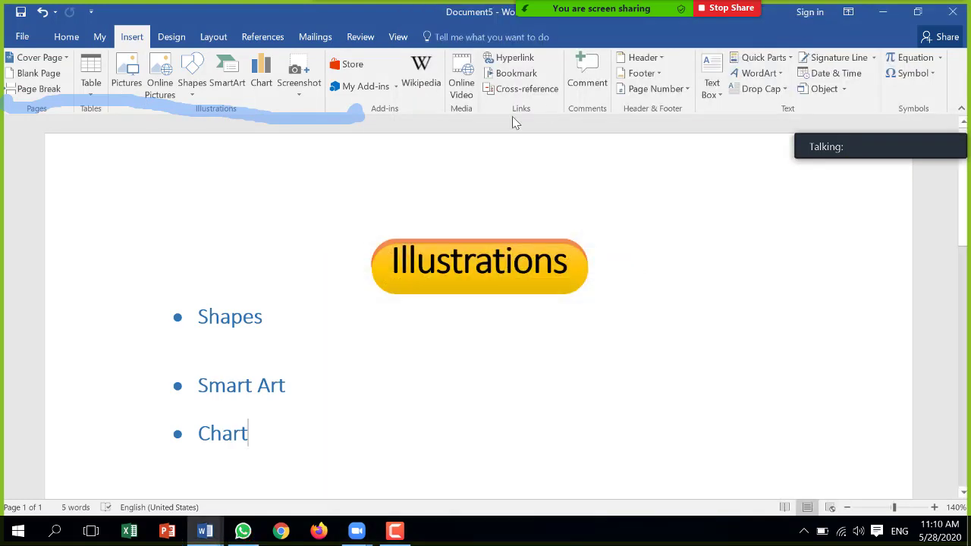
Step: Draw a diagonal-round rectangle beside the bullet list
left_click(192, 85)
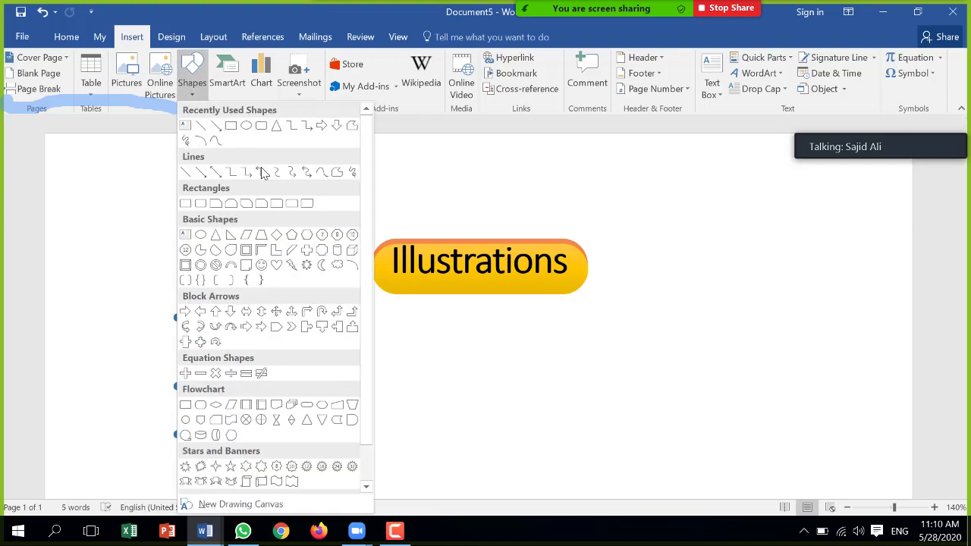
left_click(308, 208)
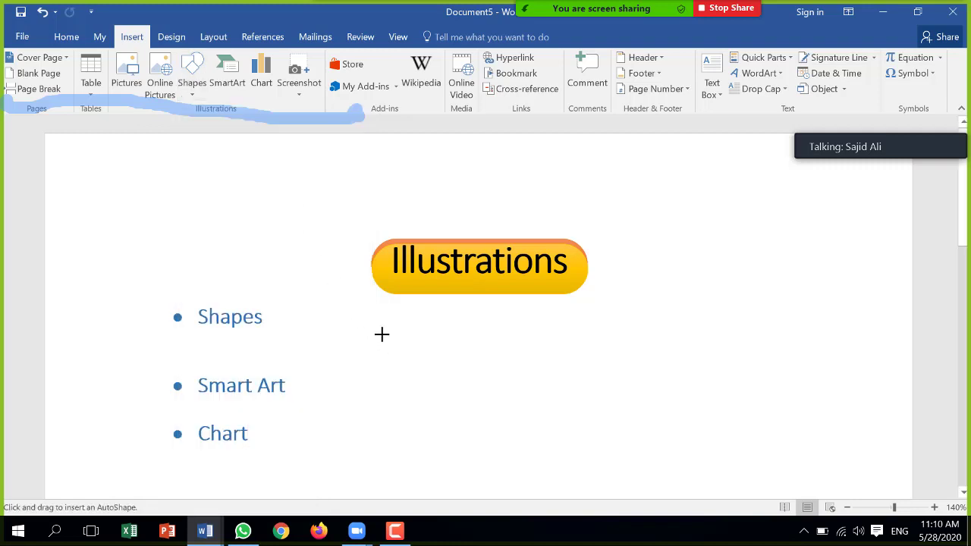
left_click_drag(373, 327, 703, 456)
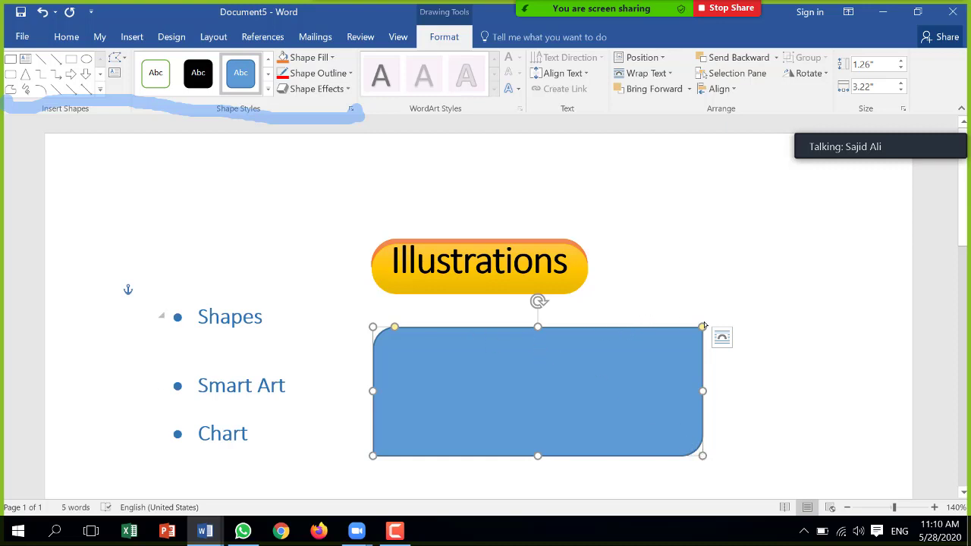
Step: Round the top-left and bottom-right corners in large curves, keeping the other two corners square
mouse_move(704, 330)
left_mouse_down()
mouse_move(733, 332)
mouse_move(600, 351)
left_mouse_up()
left_click_drag(386, 330, 372, 331)
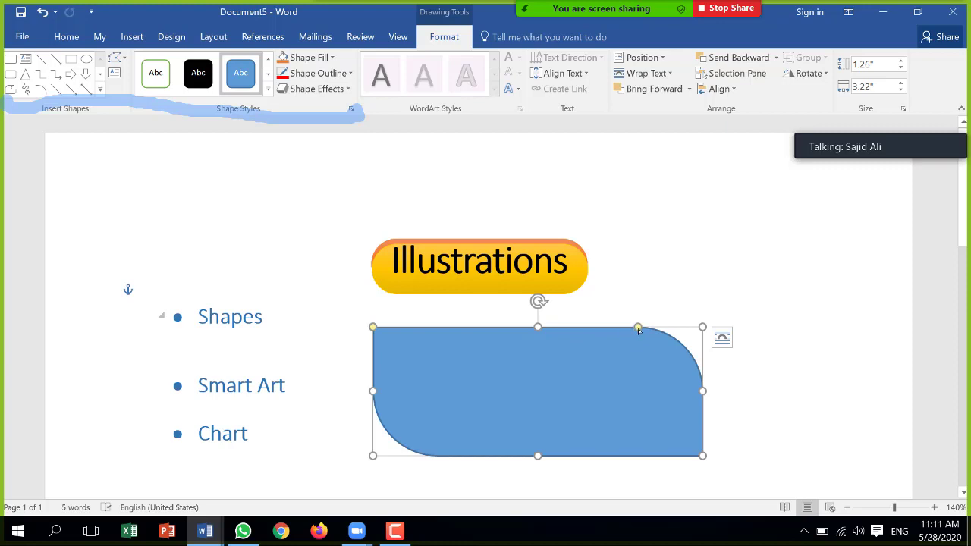
left_click_drag(643, 329, 713, 316)
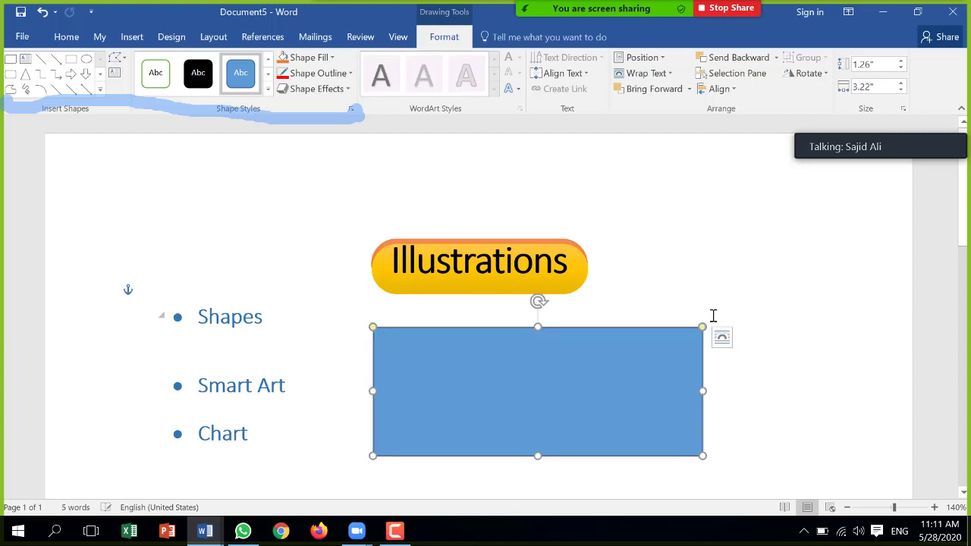
left_click_drag(373, 327, 500, 339)
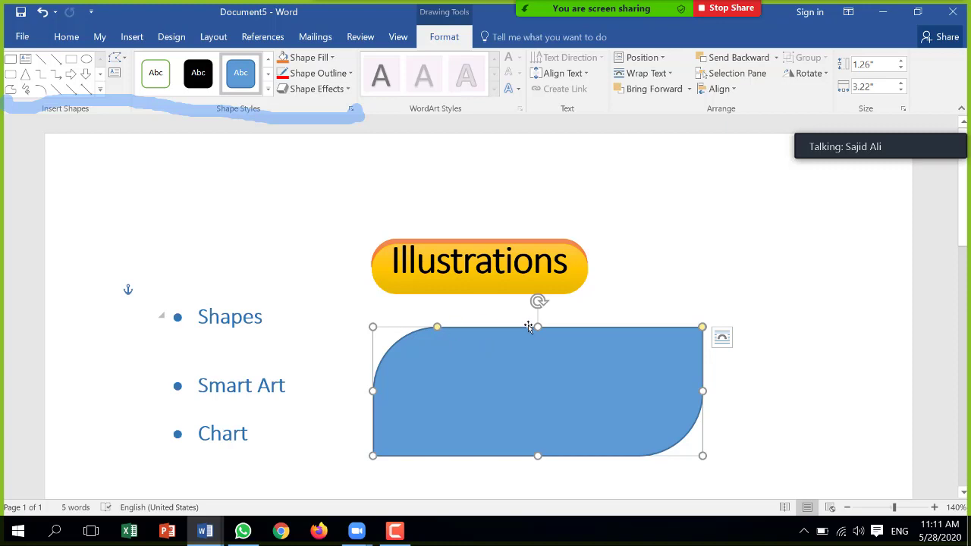
Step: Enter Edit Points mode and bend the shape's top edge into a curve
left_click(120, 59)
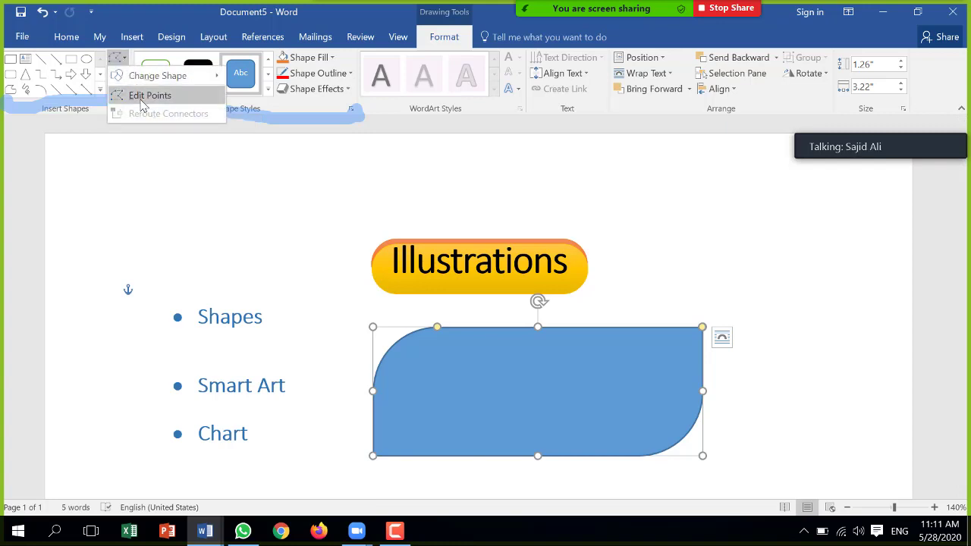
left_click(148, 96)
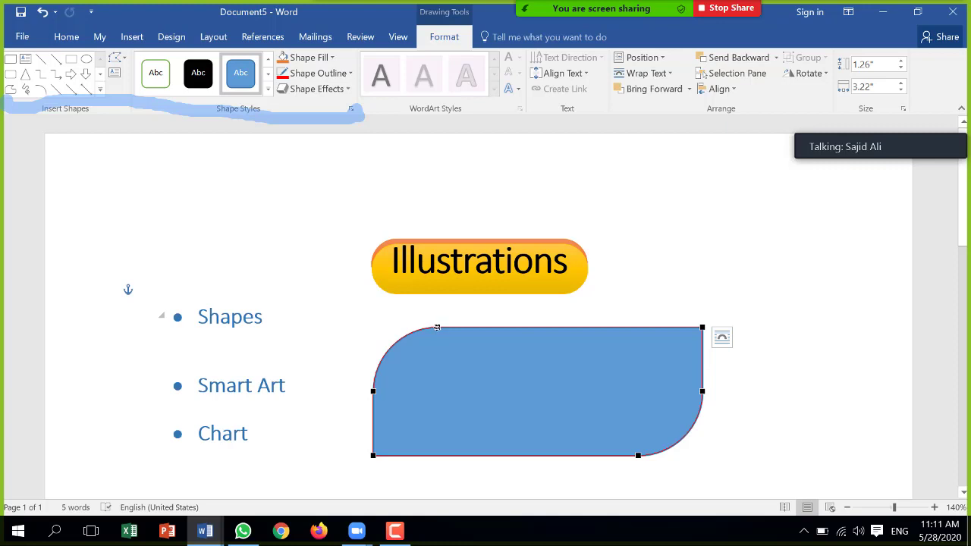
left_click(437, 327)
left_click_drag(448, 328, 470, 345)
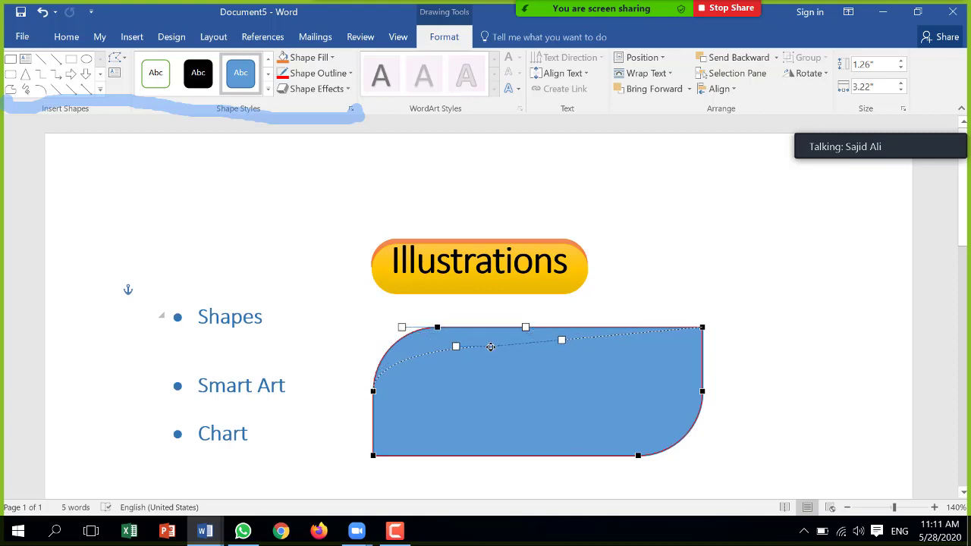
mouse_move(470, 344)
left_mouse_down()
mouse_move(492, 346)
mouse_move(458, 353)
left_mouse_up()
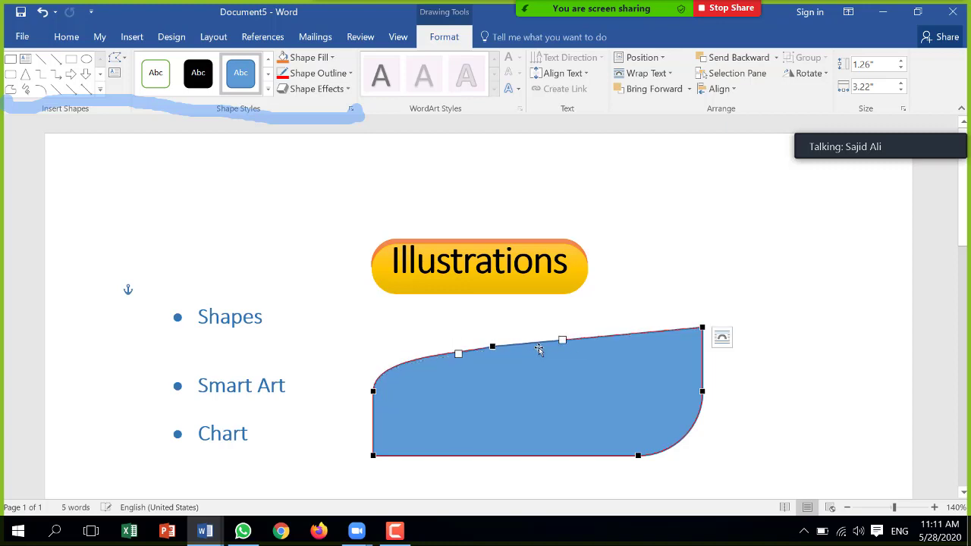
left_click_drag(561, 340, 561, 336)
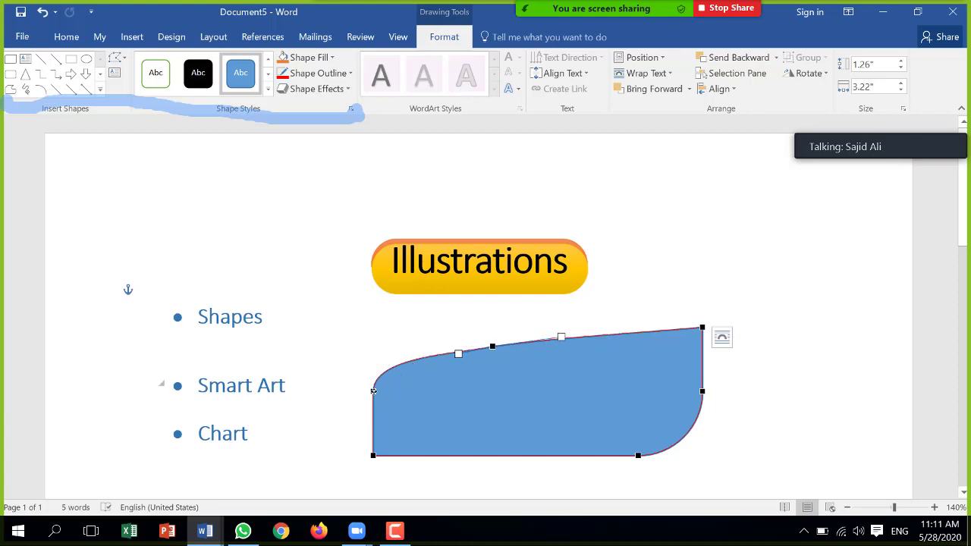
Step: Lower the left-edge point and smooth the top curve into a slope rising to the top-right
left_click_drag(373, 390, 373, 424)
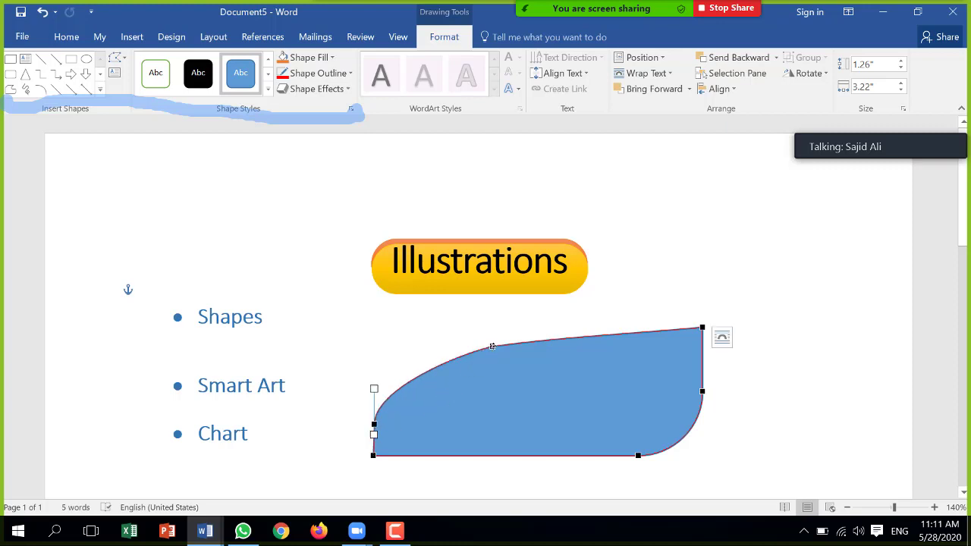
left_click_drag(493, 346, 497, 364)
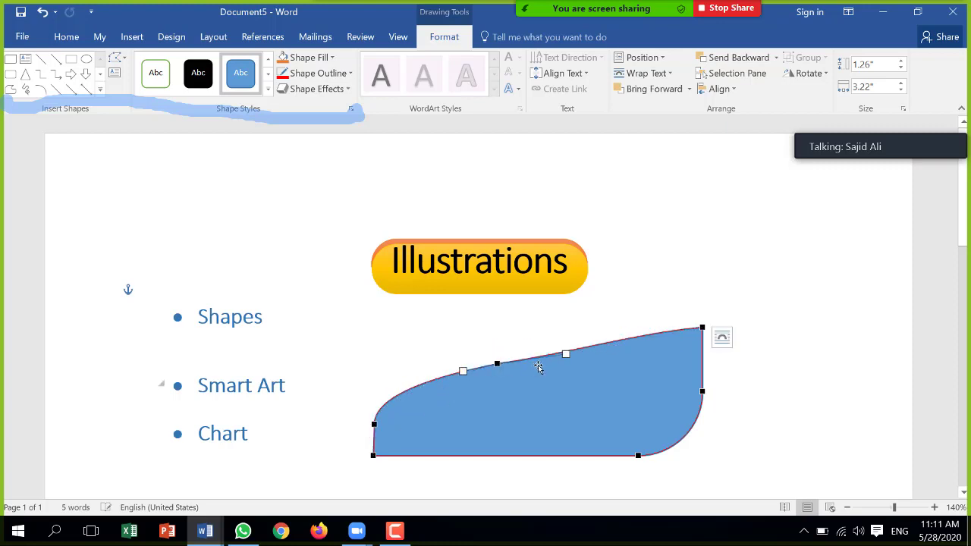
left_click_drag(569, 354, 566, 351)
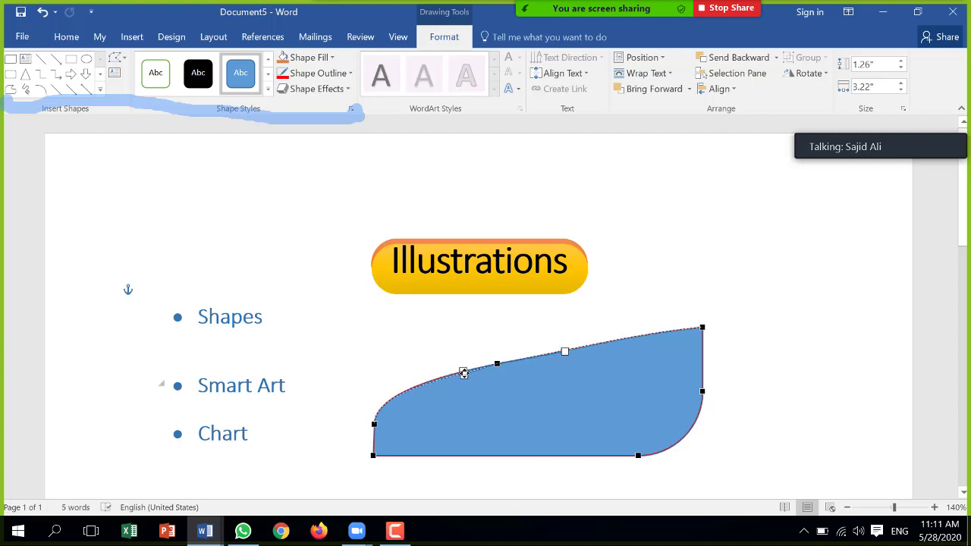
left_click_drag(463, 371, 464, 374)
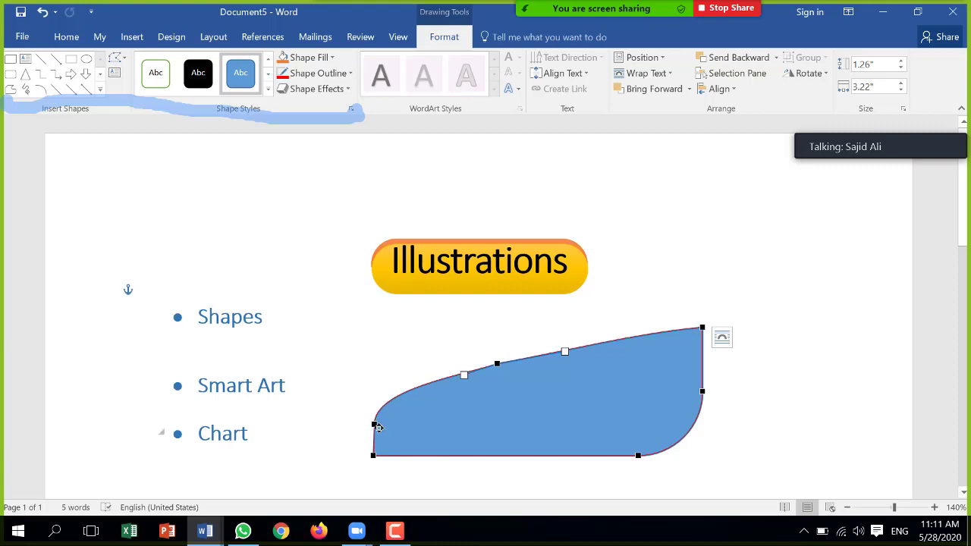
left_click_drag(378, 426, 375, 452)
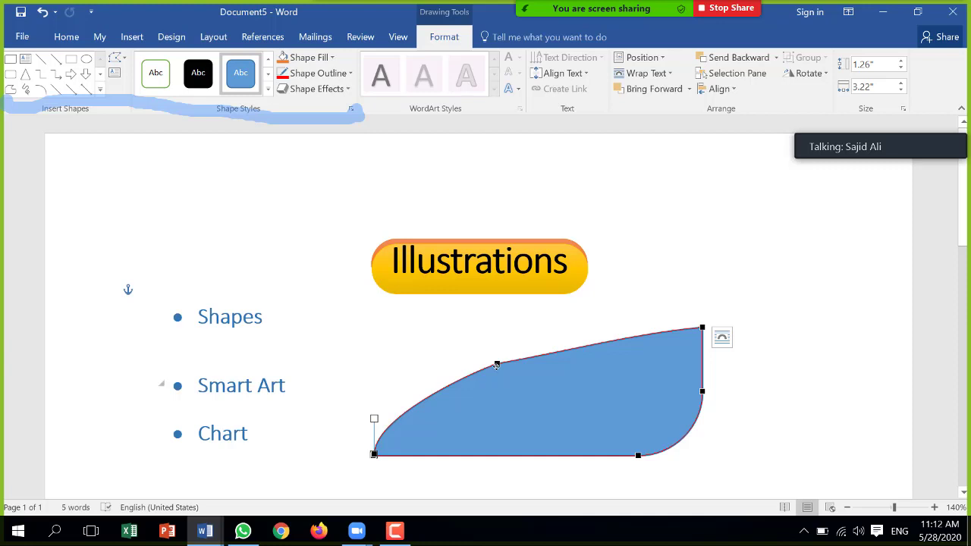
left_click(497, 364)
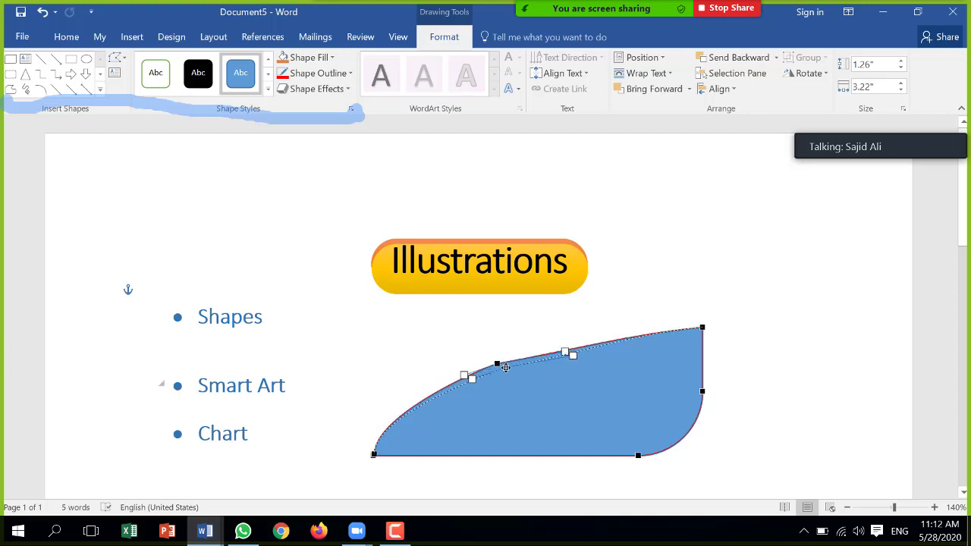
left_click_drag(567, 351, 573, 355)
left_click(575, 390)
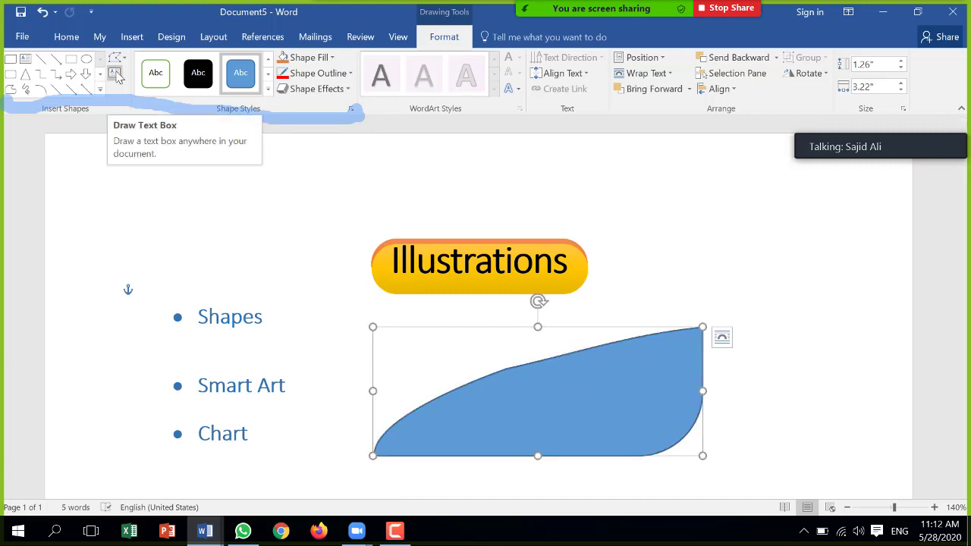
Step: Draw a text box reading 'Galaxy Computer College' and shrink it to fit one line
left_click(118, 76)
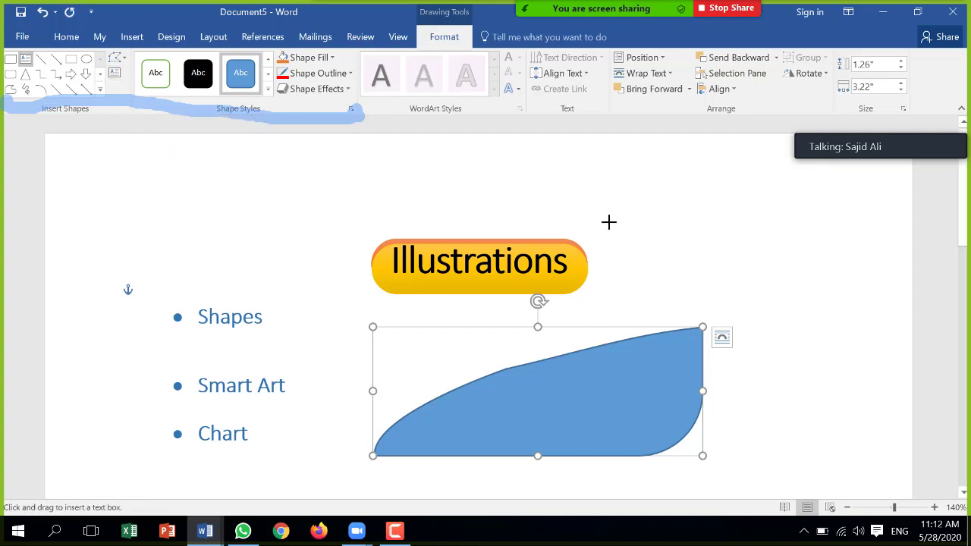
left_click_drag(609, 222, 863, 296)
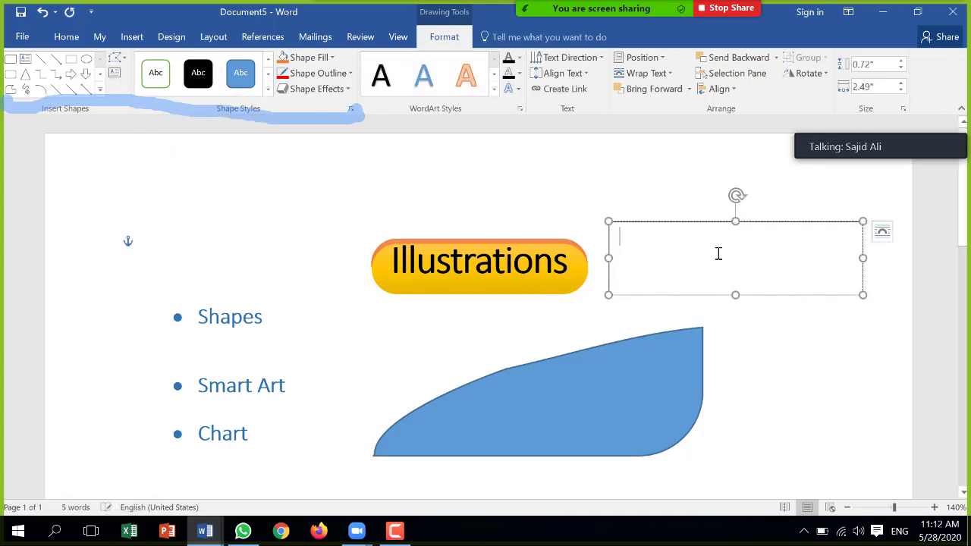
type("ga")
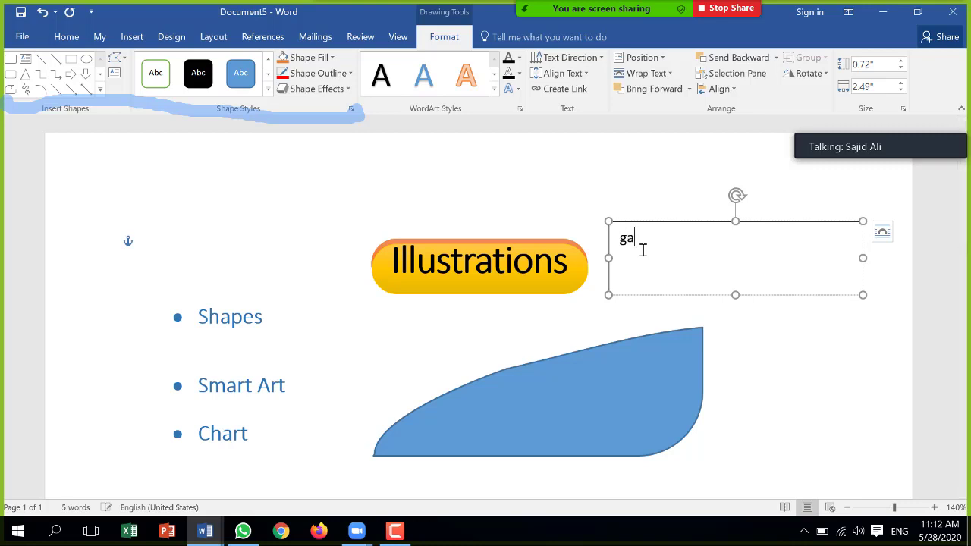
type(" Comp")
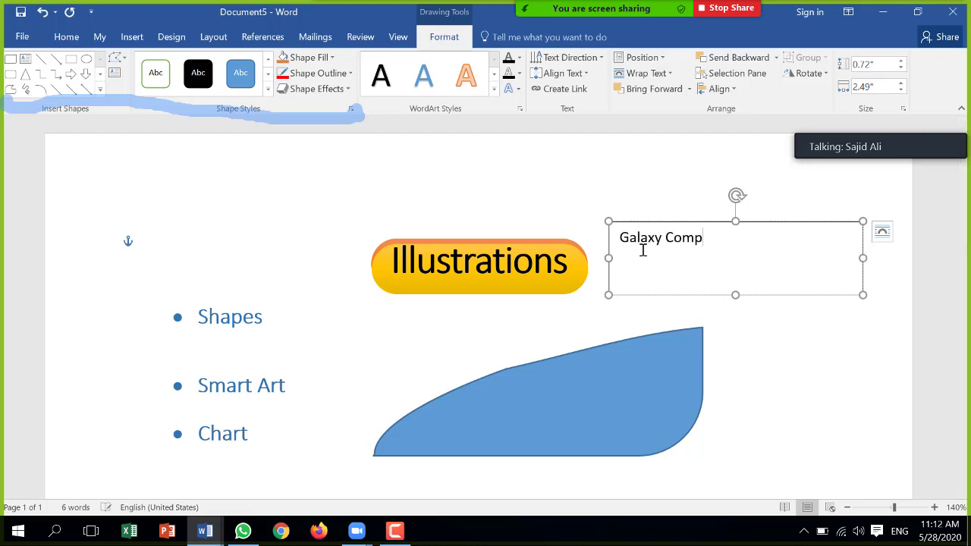
type("uter Colle")
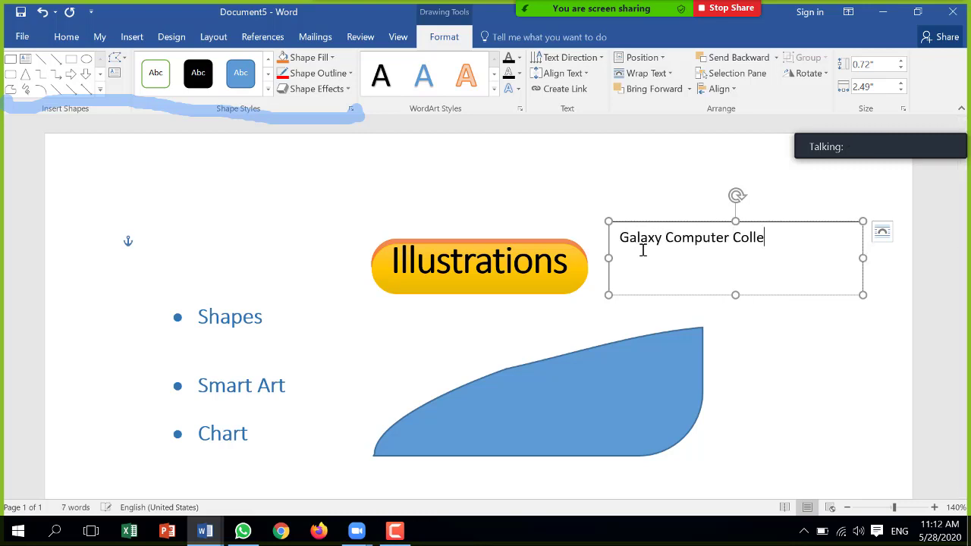
type("ge")
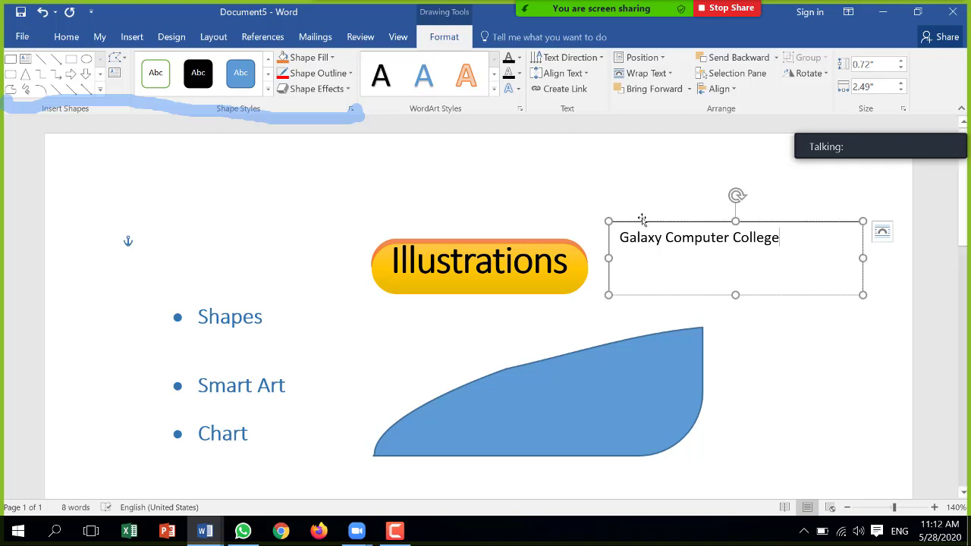
left_click(739, 295)
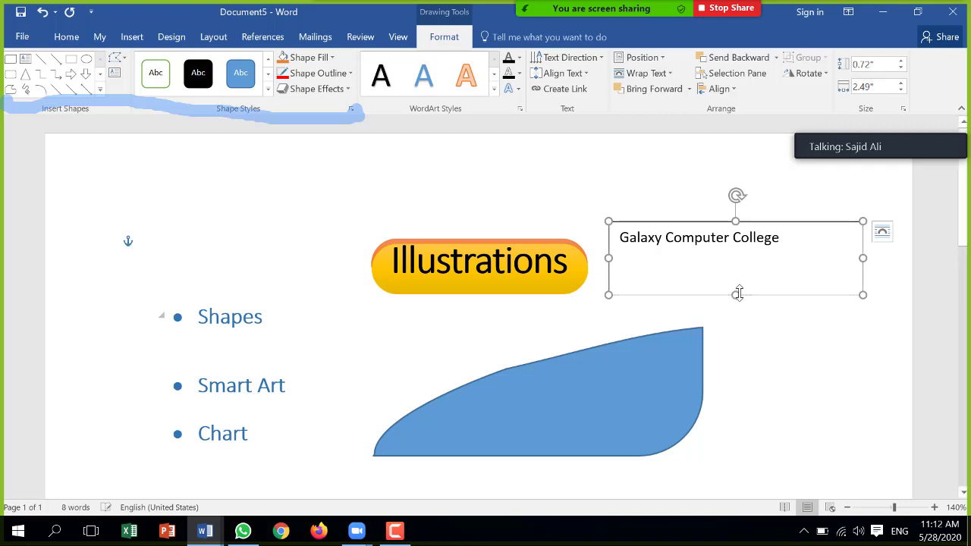
left_click_drag(736, 295, 740, 261)
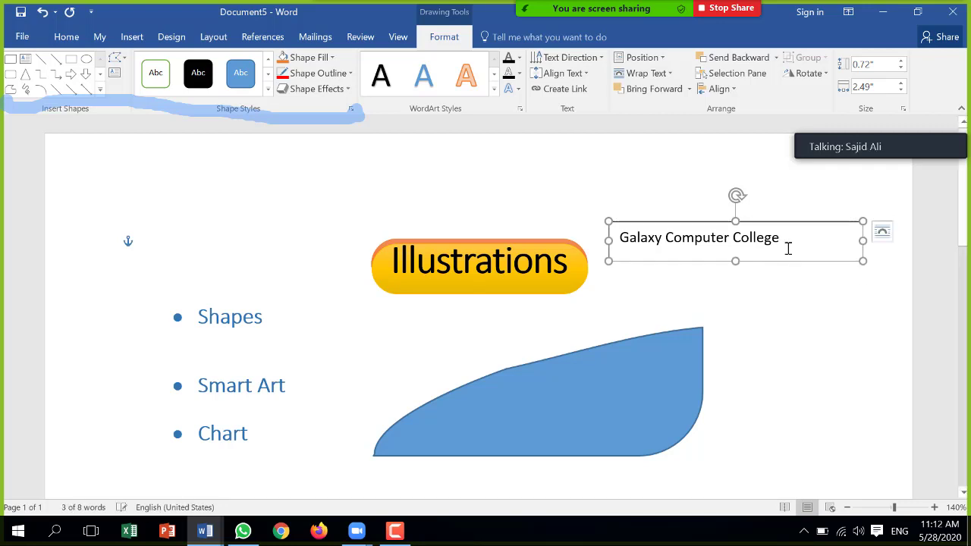
mouse_move(863, 241)
left_mouse_down()
mouse_move(790, 241)
mouse_move(621, 395)
left_mouse_up()
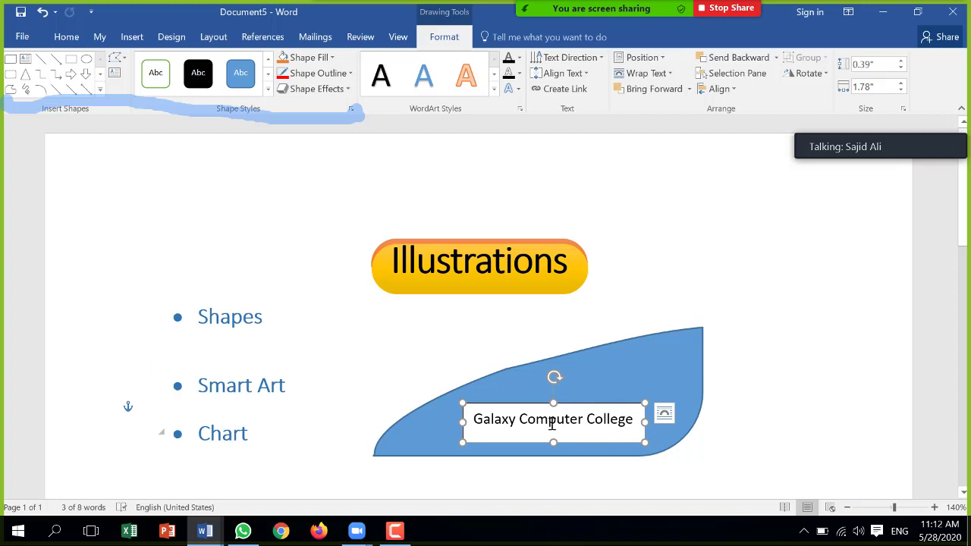
Step: Give the college text box no fill and no border, and move it beside the Illustrations title
left_click(331, 60)
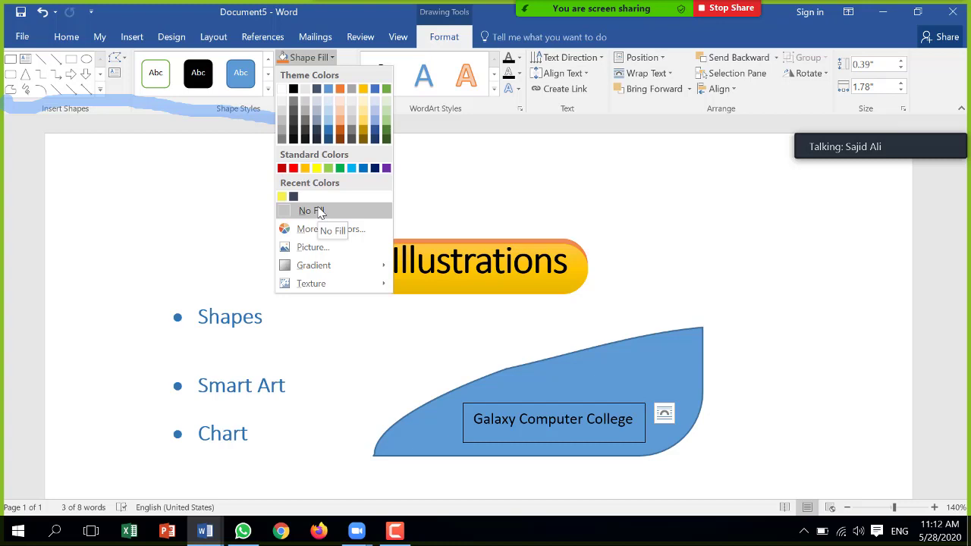
left_click(321, 212)
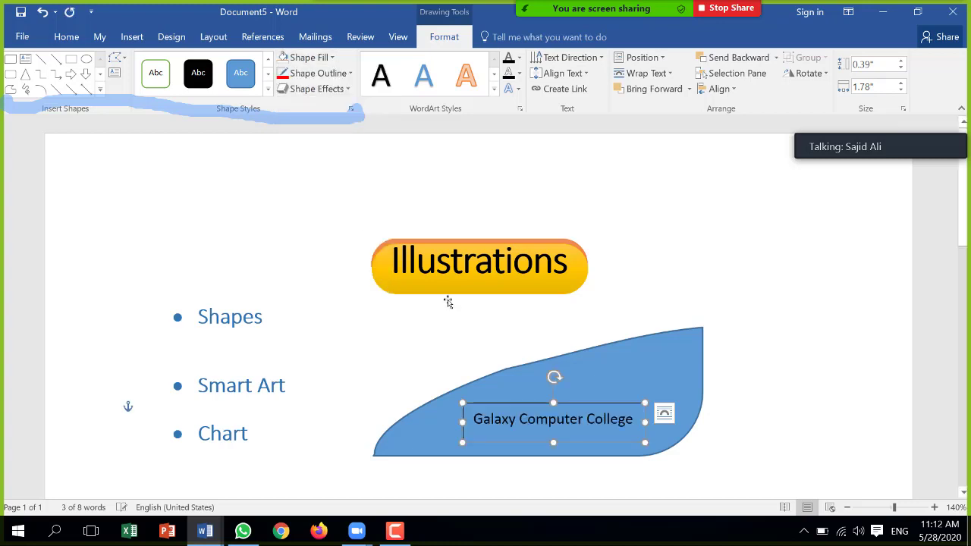
left_click(628, 388)
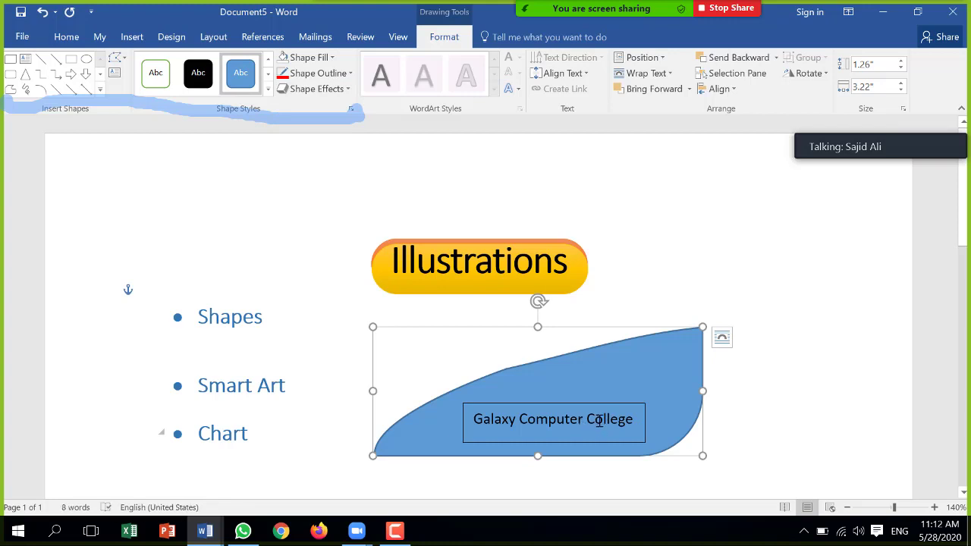
left_click(601, 408)
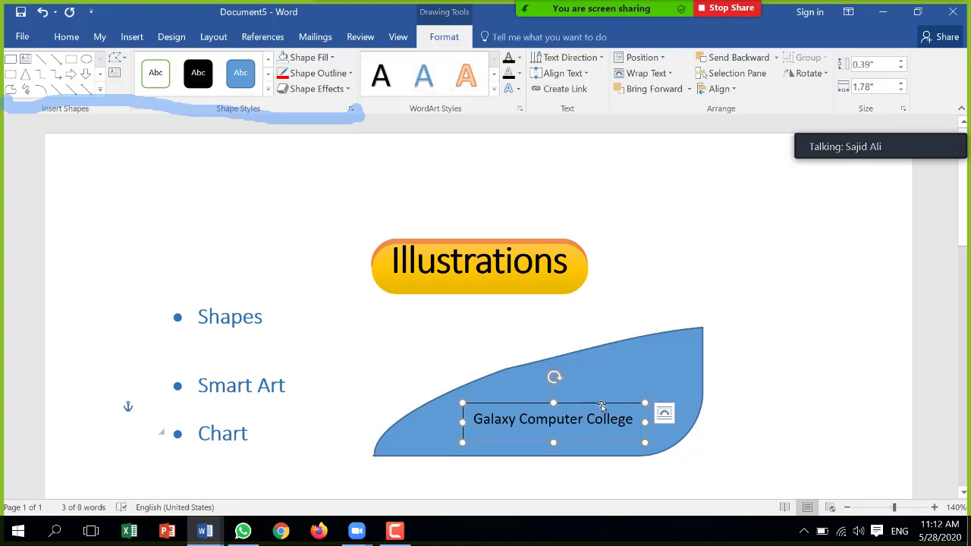
left_click(343, 74)
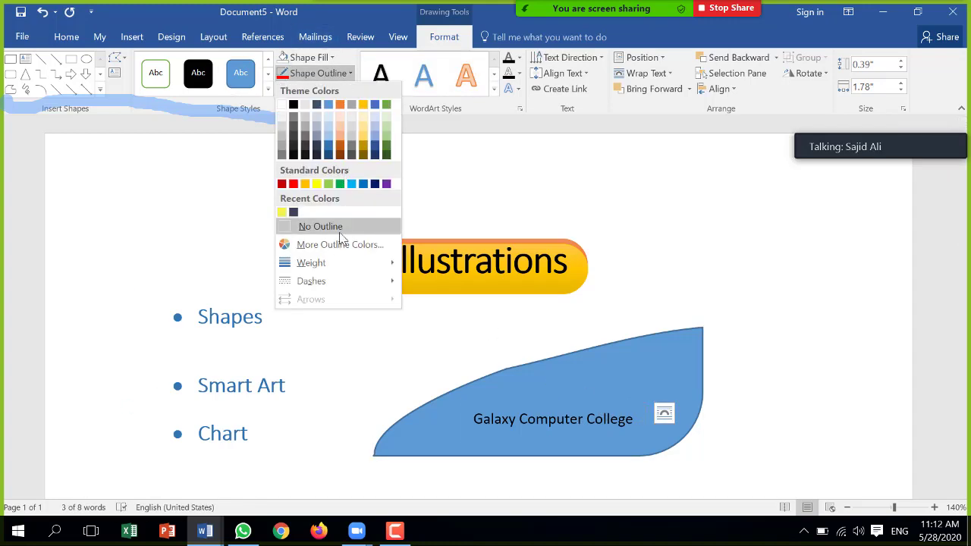
left_click(337, 228)
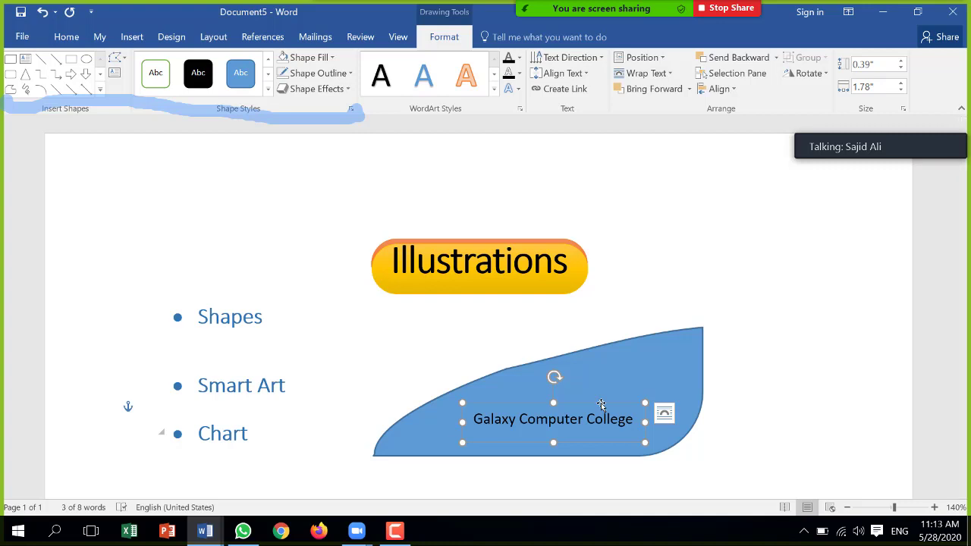
left_click_drag(601, 405, 809, 228)
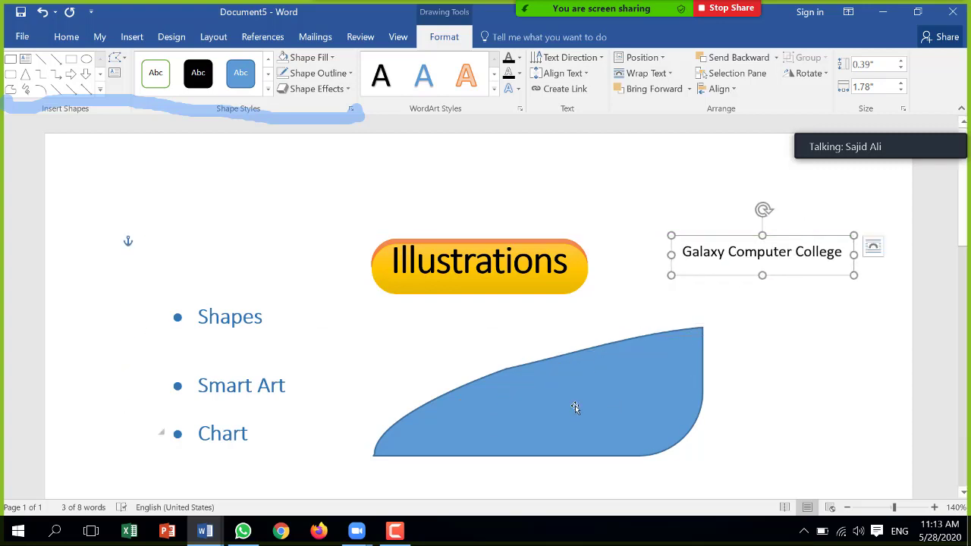
Step: Add the bold text 'Galaxy Computer Colllege' directly inside the blue shape
right_click(509, 406)
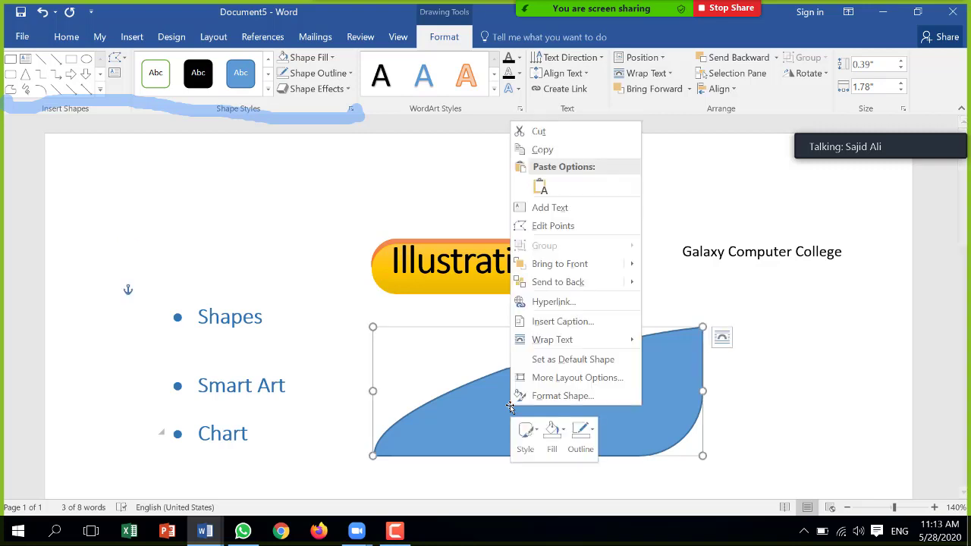
left_click(551, 209)
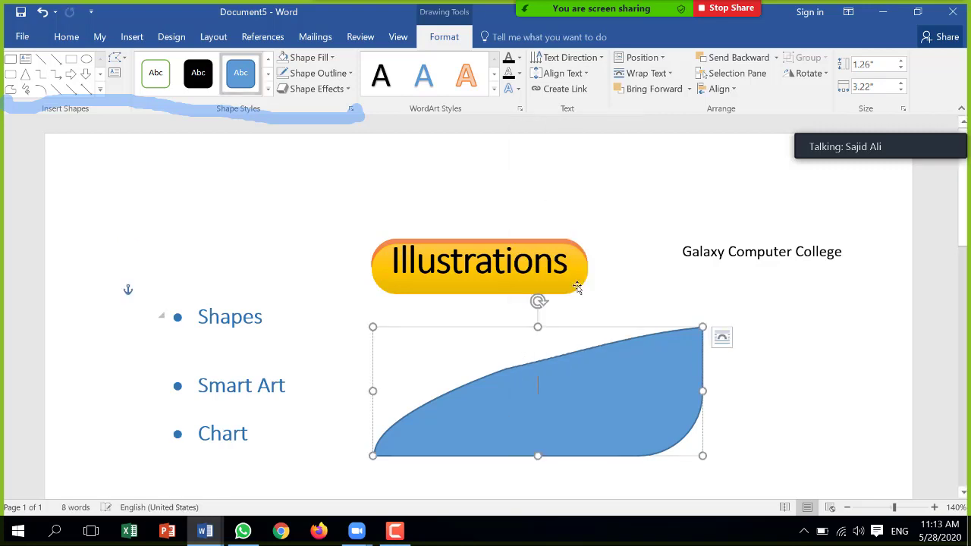
type("gala")
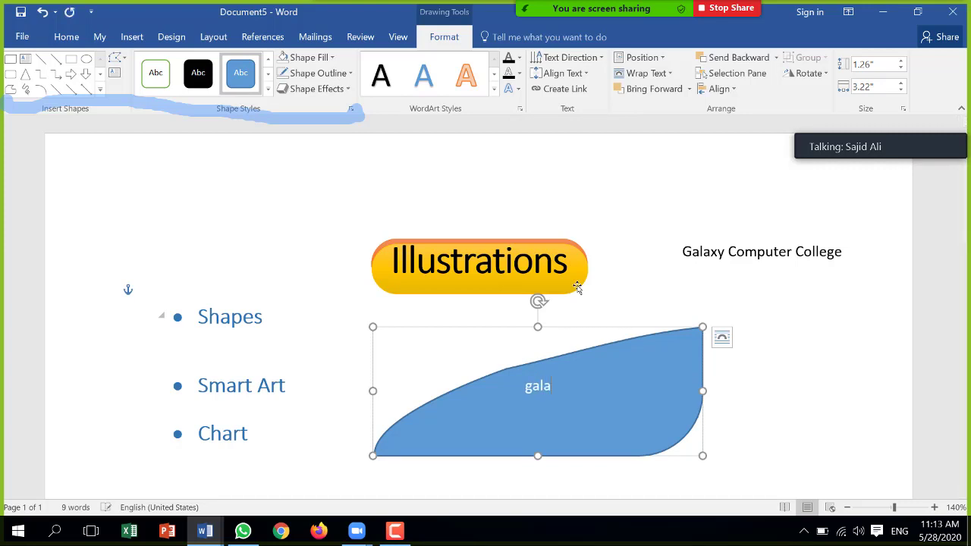
type("xy ")
type("COmput")
key("BackSpace")
key("BackSpace")
key("BackSpace")
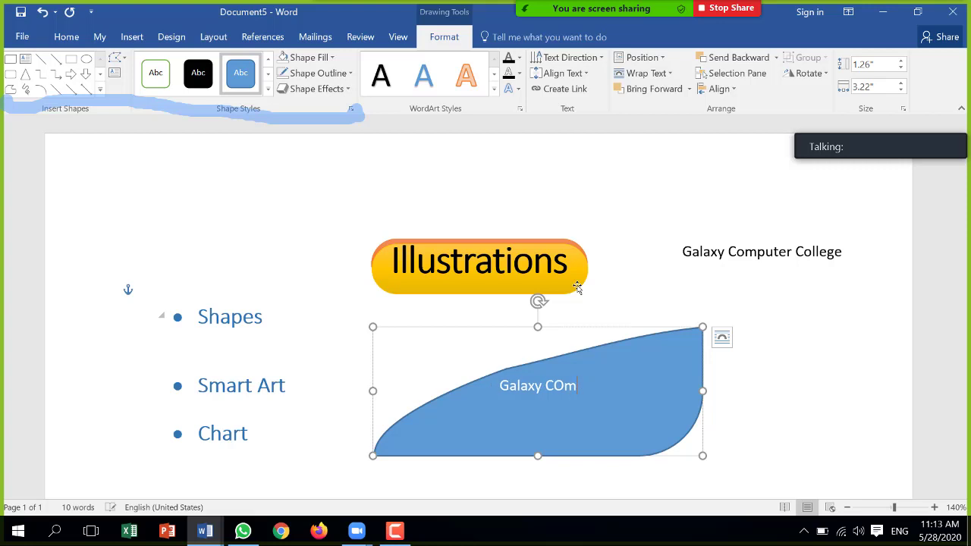
key("BackSpace")
key("BackSpace")
type("ompute")
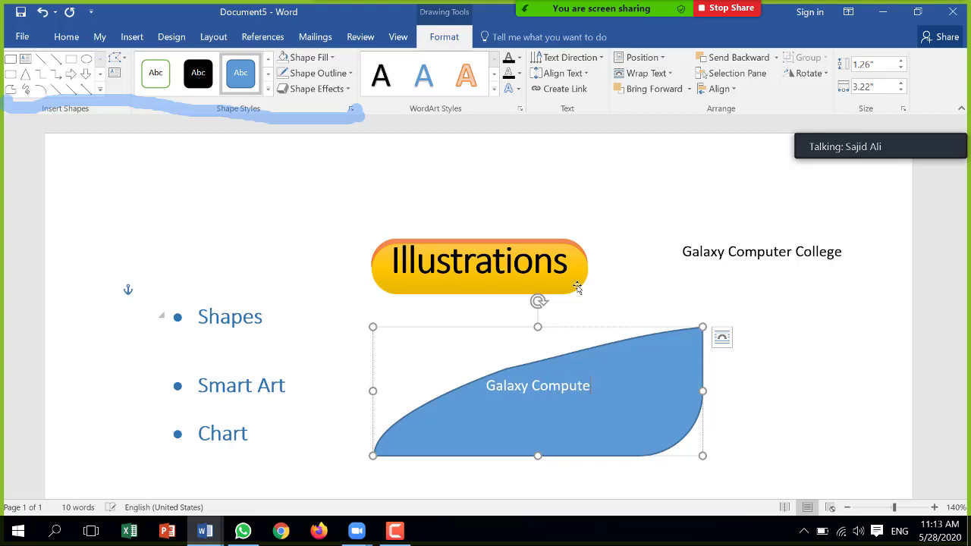
type("r Collleg")
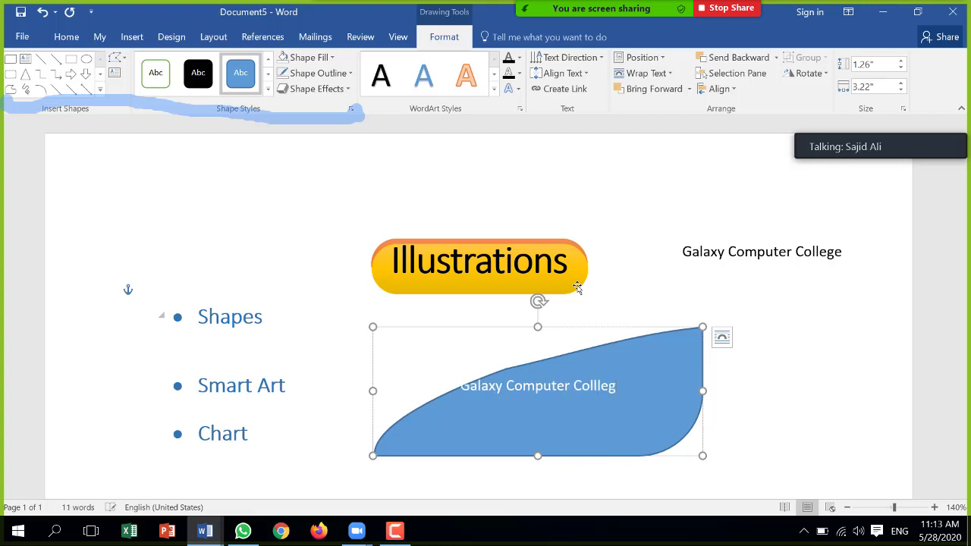
type("e")
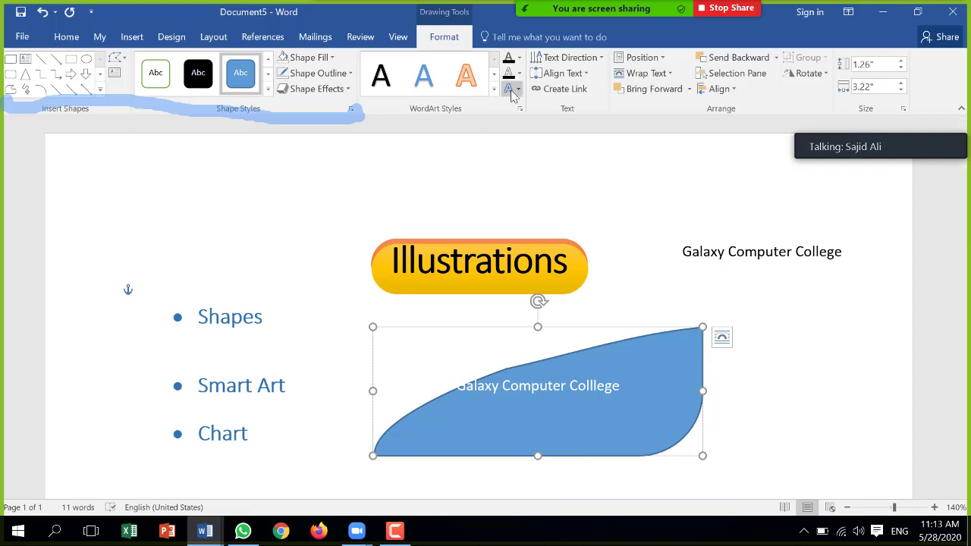
key("ctrl+a")
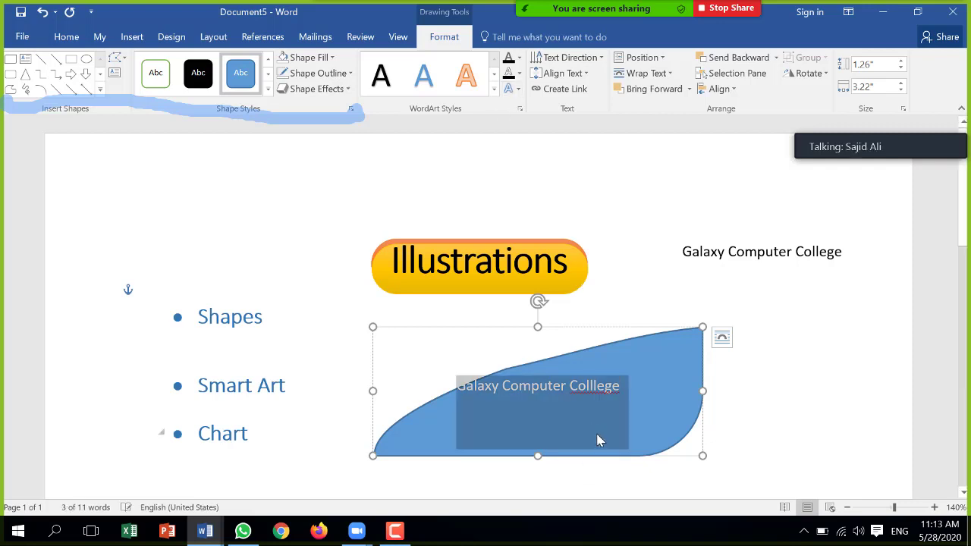
key("ctrl+b")
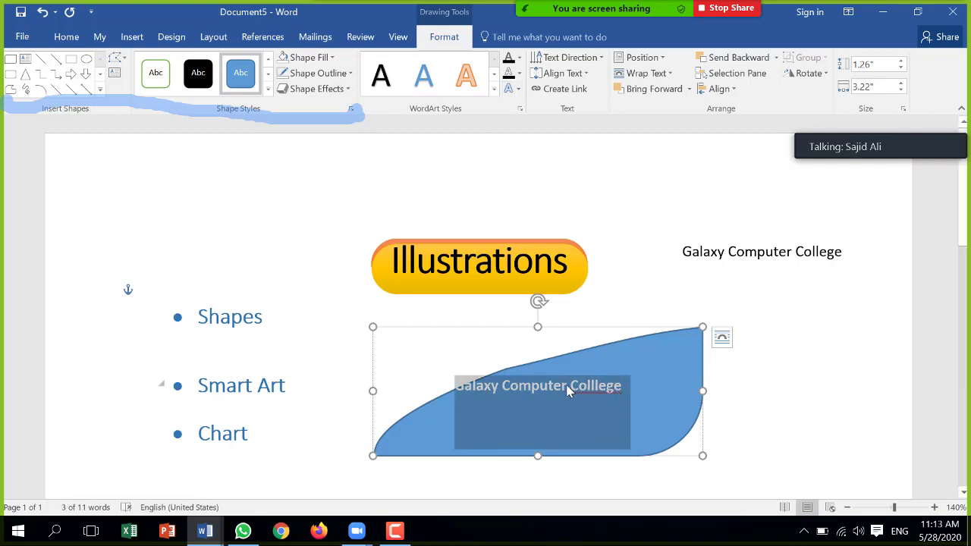
Step: Right-align the 'Galaxy Computer Colllege' caption within the blue wave shape
left_click(657, 61)
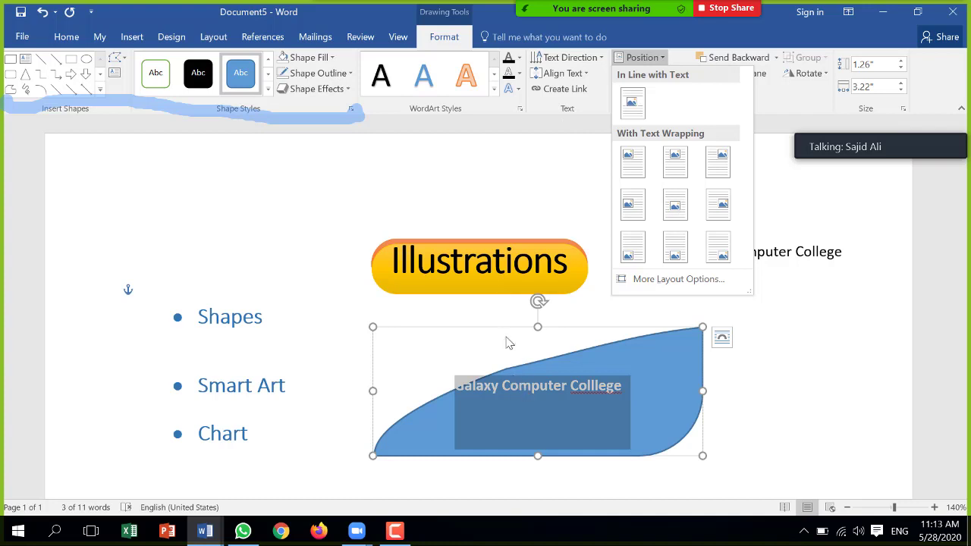
left_click(592, 64)
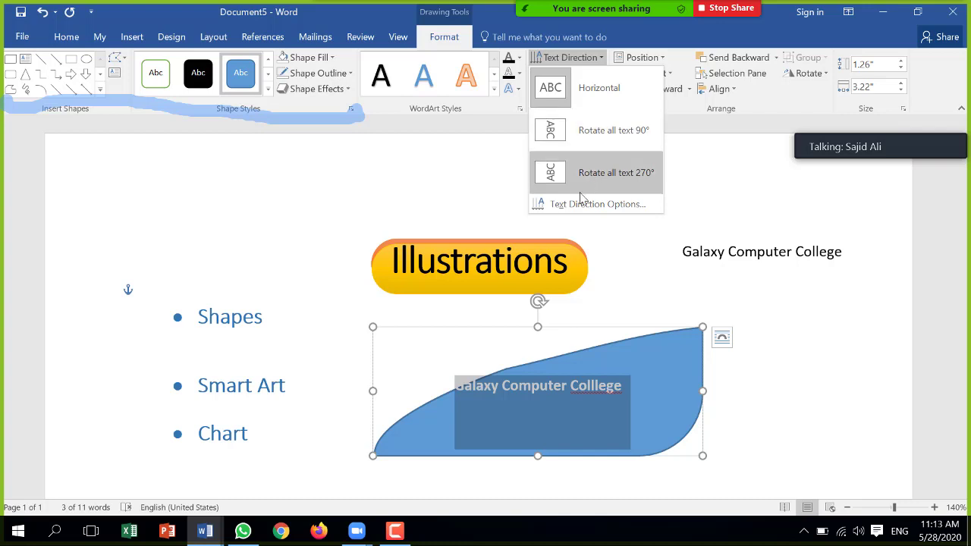
left_click(629, 375)
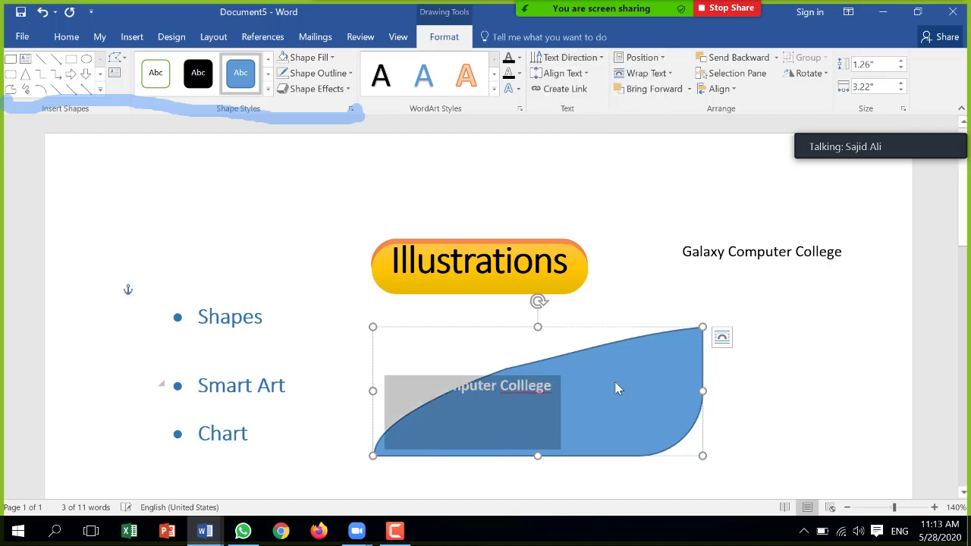
key("ctrl+r")
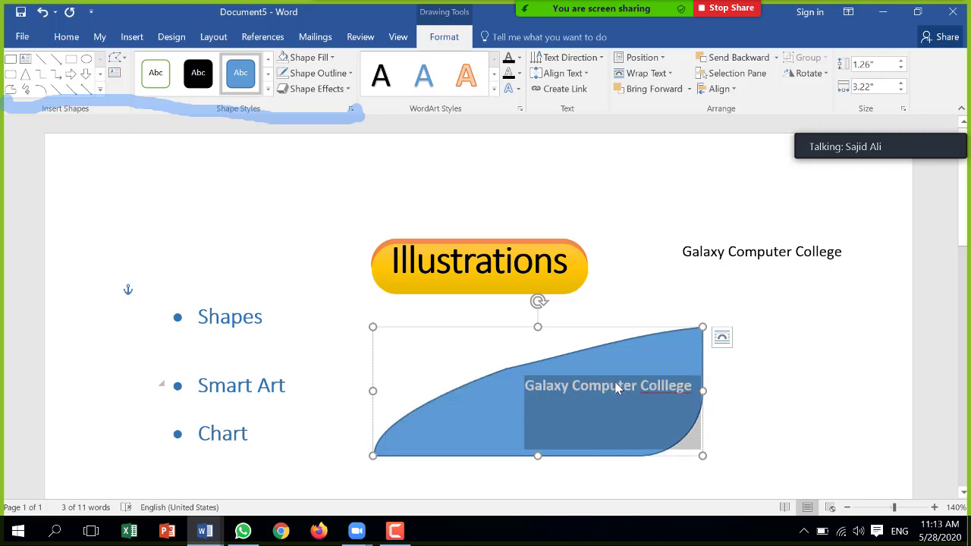
left_click(617, 389)
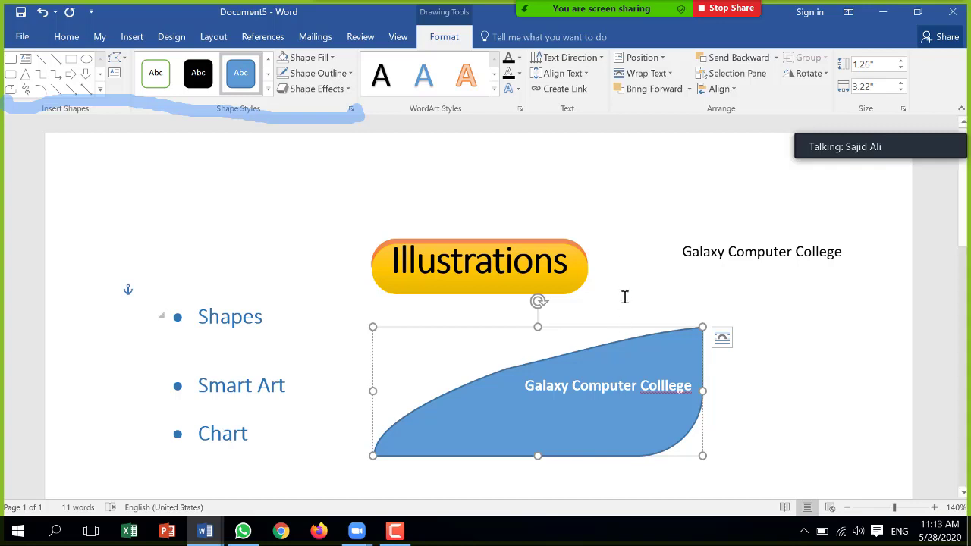
Step: Delete the captioned blue shape and draw a 12-point star beside the bullets
left_click(629, 329)
key("Delete")
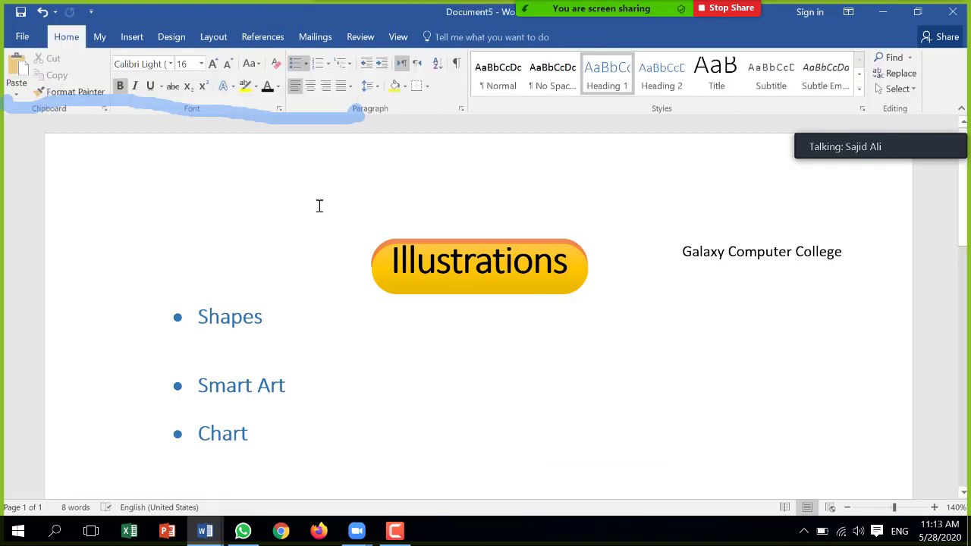
left_click(121, 42)
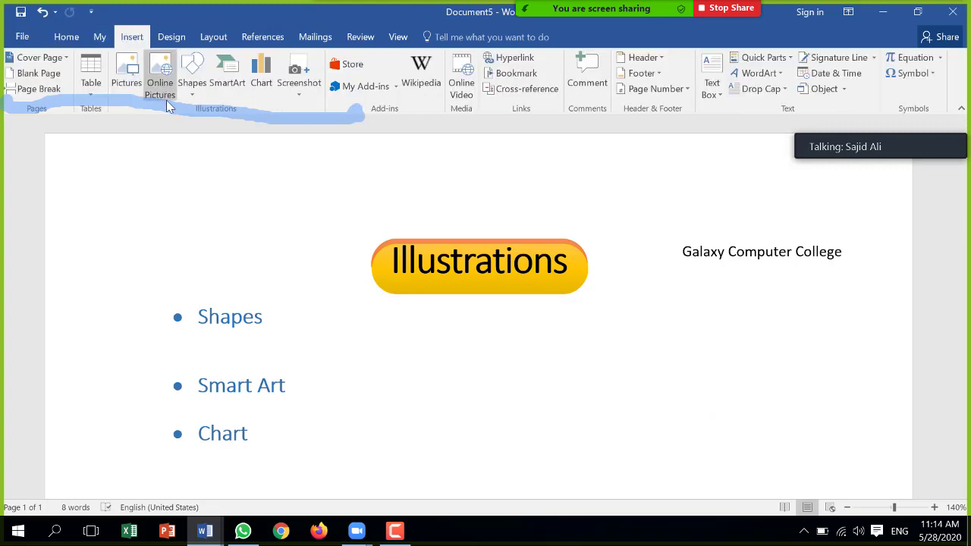
left_click(186, 94)
scroll(273, 287, "down", 1)
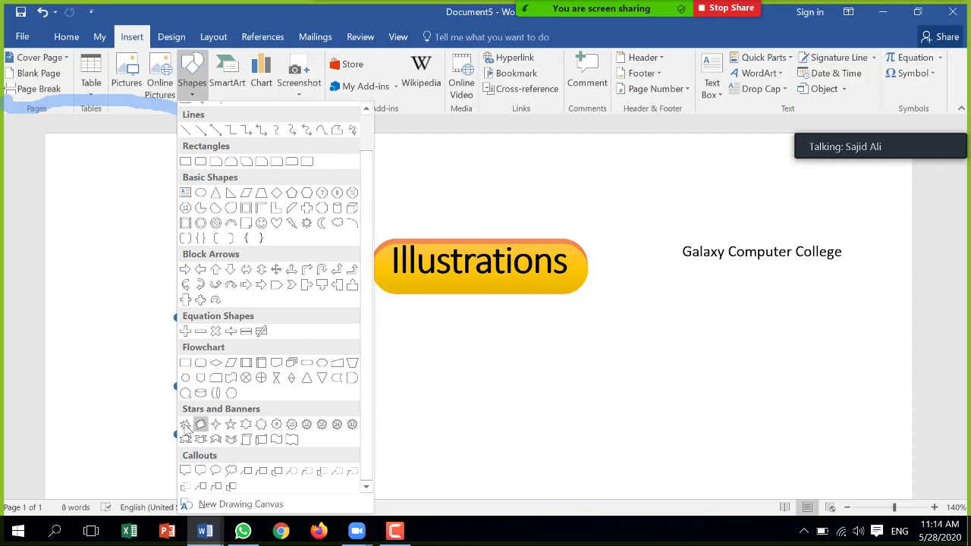
left_click(200, 425)
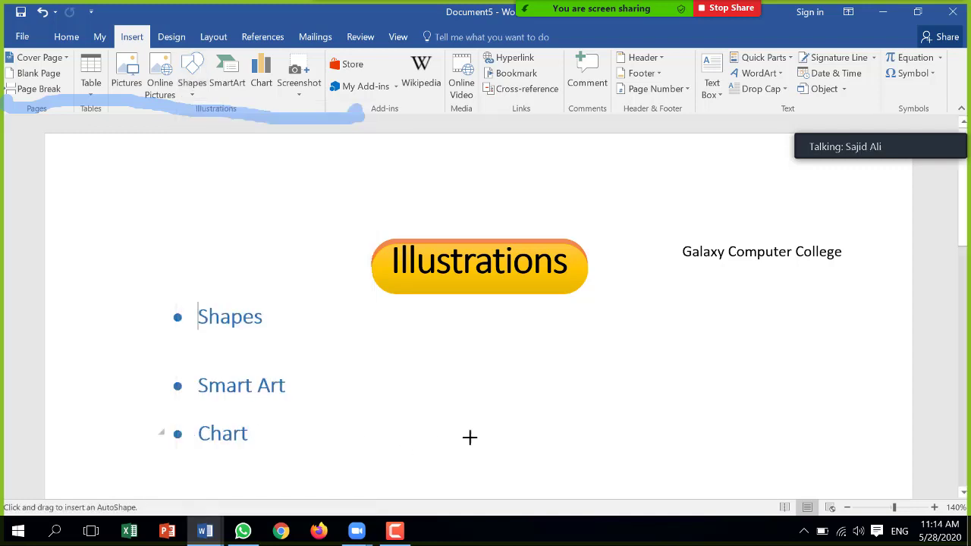
mouse_move(453, 330)
left_mouse_down()
mouse_move(590, 481)
mouse_move(603, 481)
left_mouse_up()
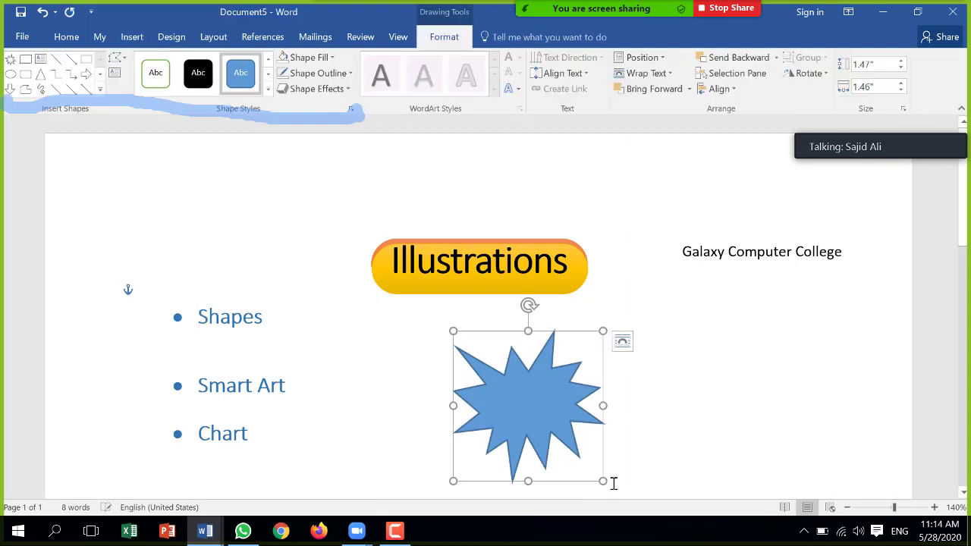
left_click_drag(962, 228, 962, 266)
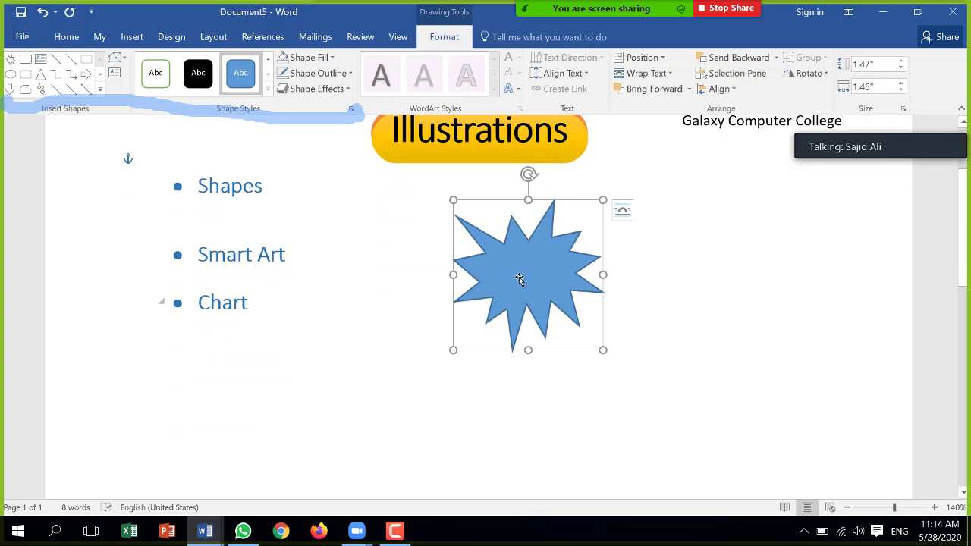
Step: Apply an orange shape style to the star and enlarge it to about 2.48" by 2.55"
left_click(270, 89)
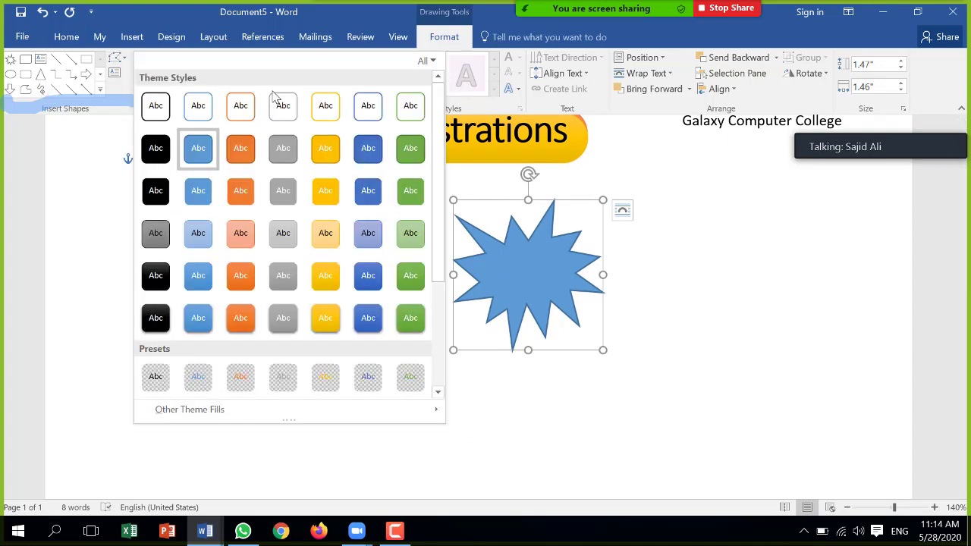
left_click(325, 281)
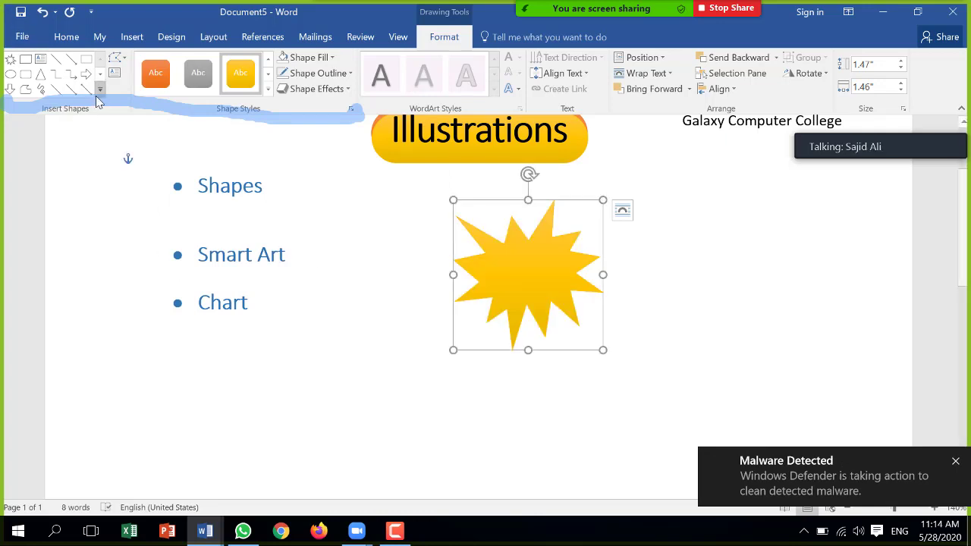
left_click(118, 59)
mouse_move(150, 79)
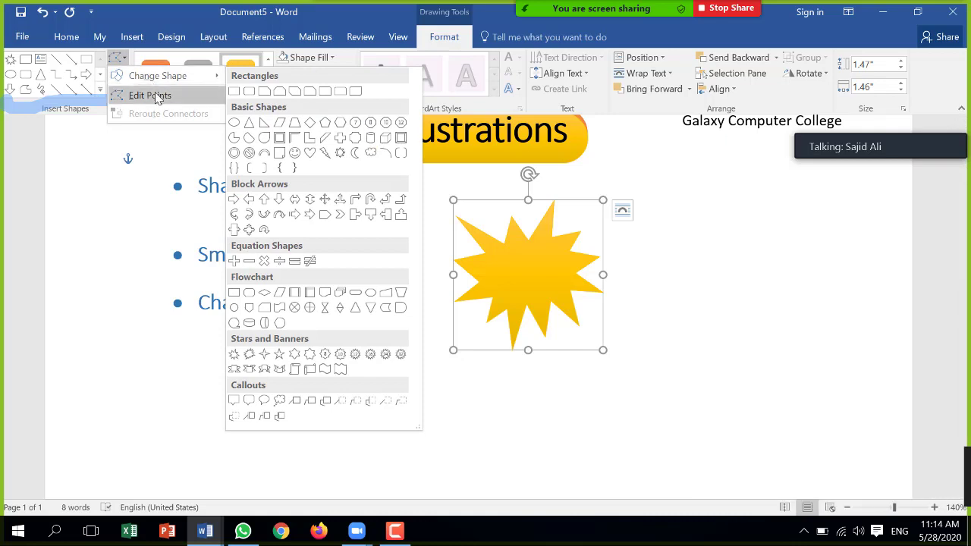
left_click(116, 59)
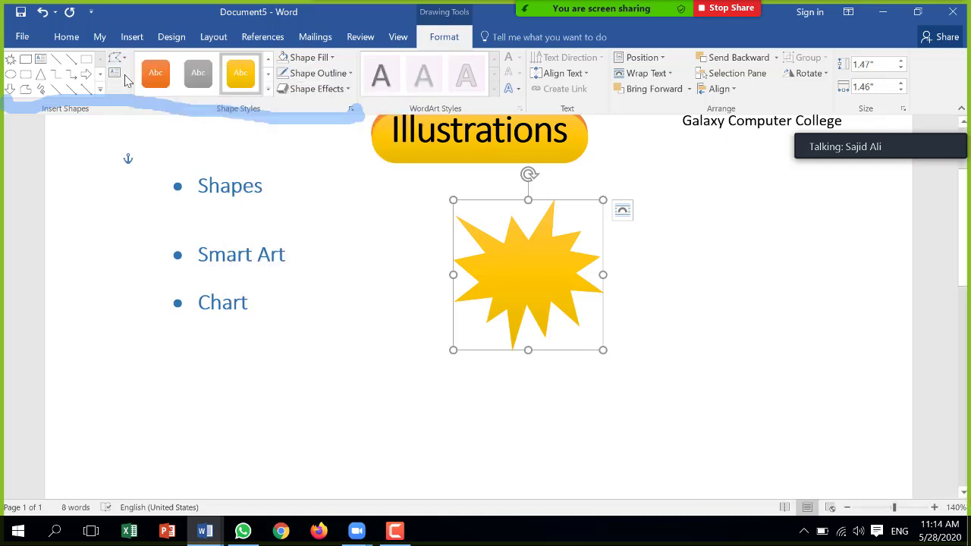
left_click(268, 89)
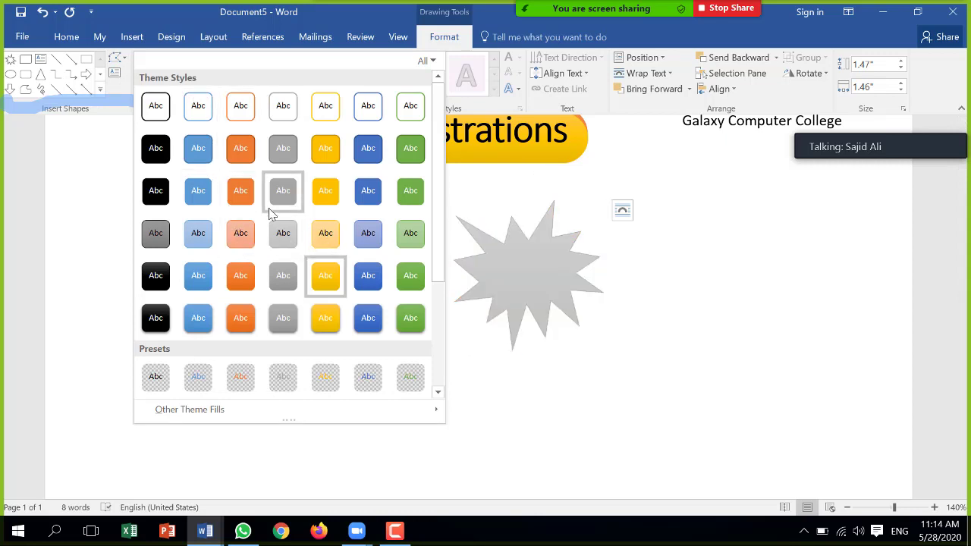
key("Escape")
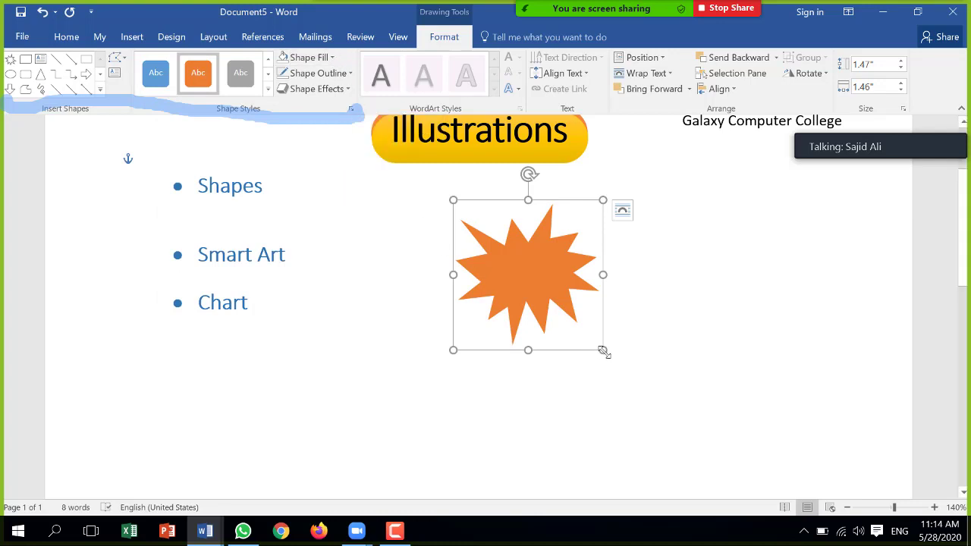
left_click_drag(604, 351, 714, 453)
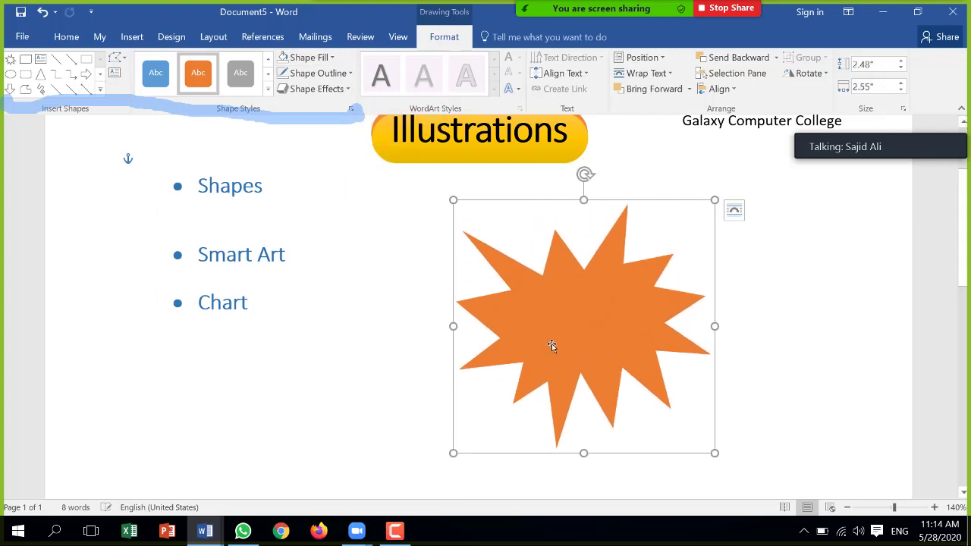
left_click(332, 59)
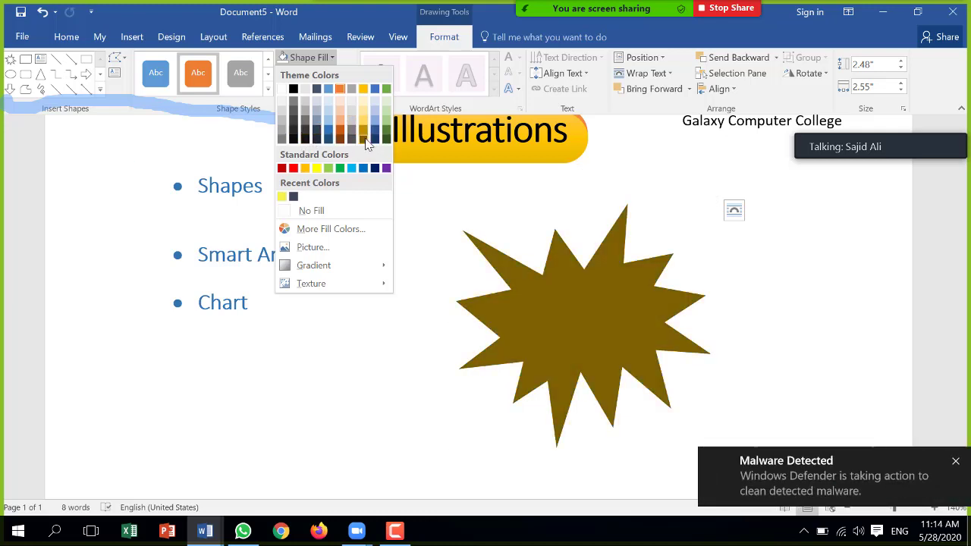
Step: Fill the starburst with a custom dark blue picked in the HSL colour mixer
left_click(347, 236)
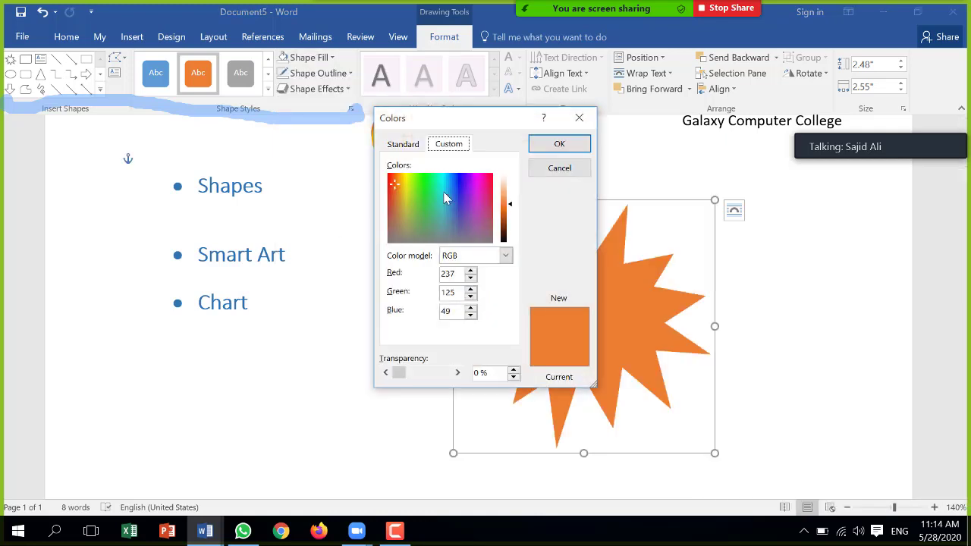
left_click(505, 257)
left_click(448, 280)
mouse_move(407, 197)
left_mouse_down()
mouse_move(451, 192)
mouse_move(510, 220)
left_mouse_up()
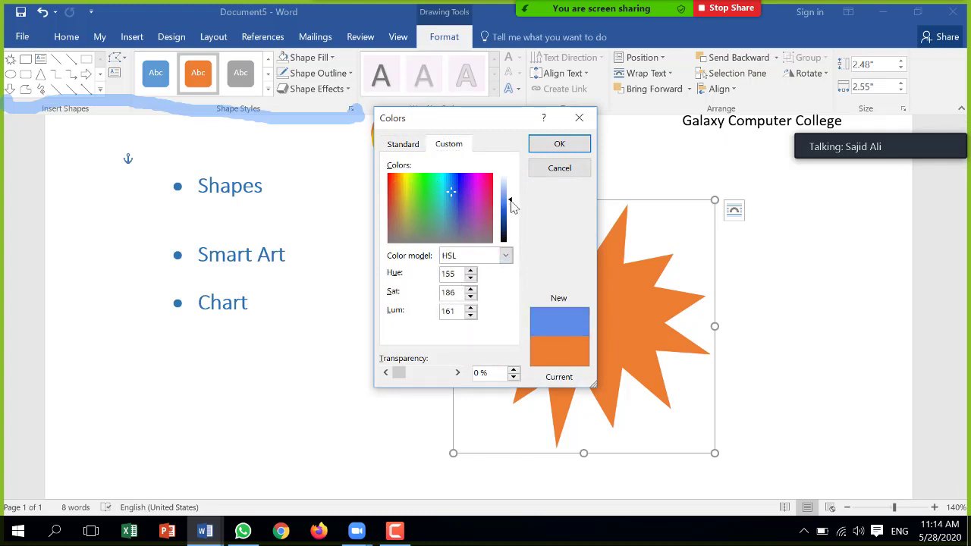
left_click(559, 143)
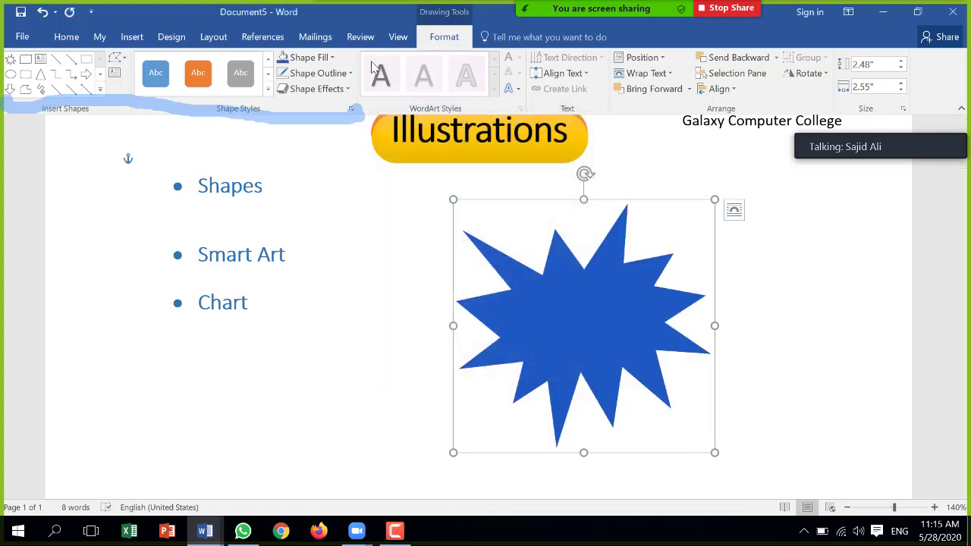
left_click(325, 61)
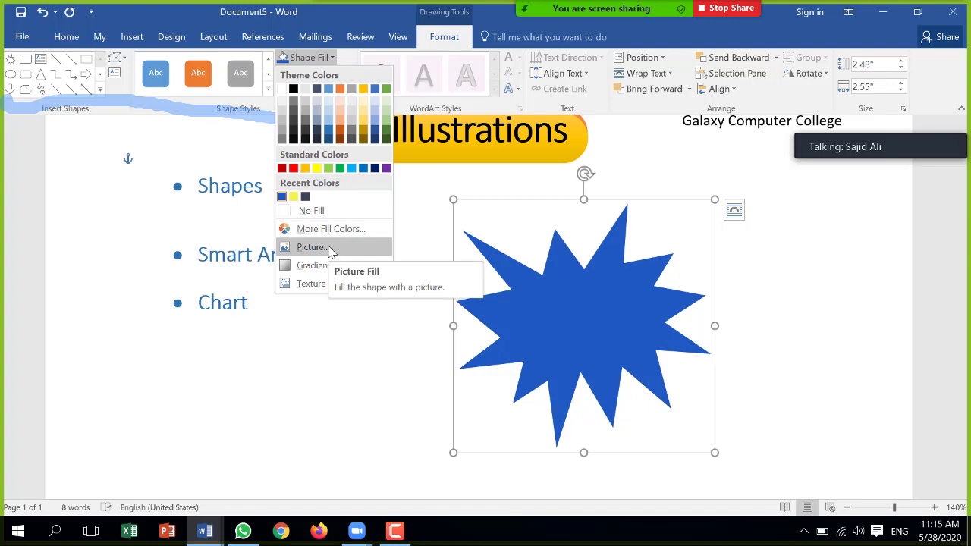
Step: Fill the starburst with the '5th class' picture from the class thumbnails folder
left_click(331, 252)
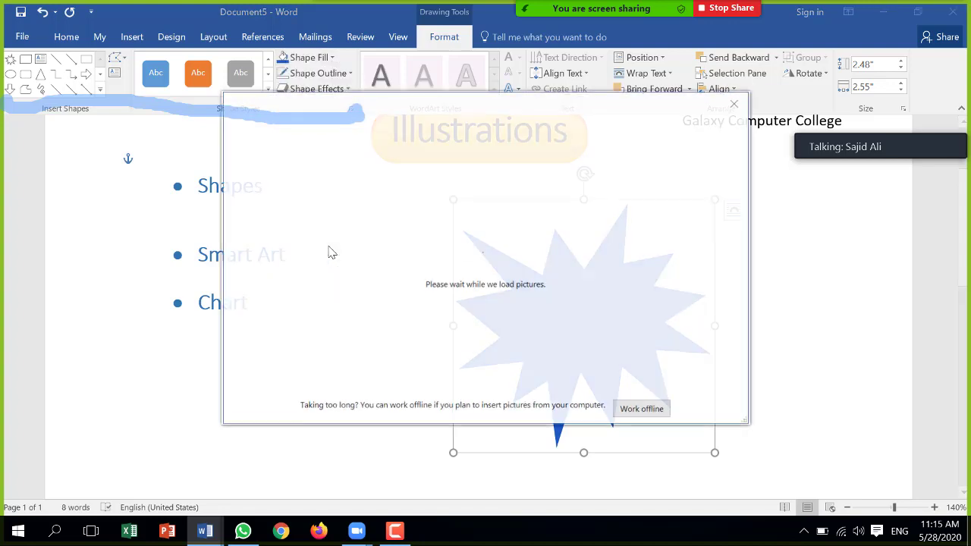
left_click(651, 411)
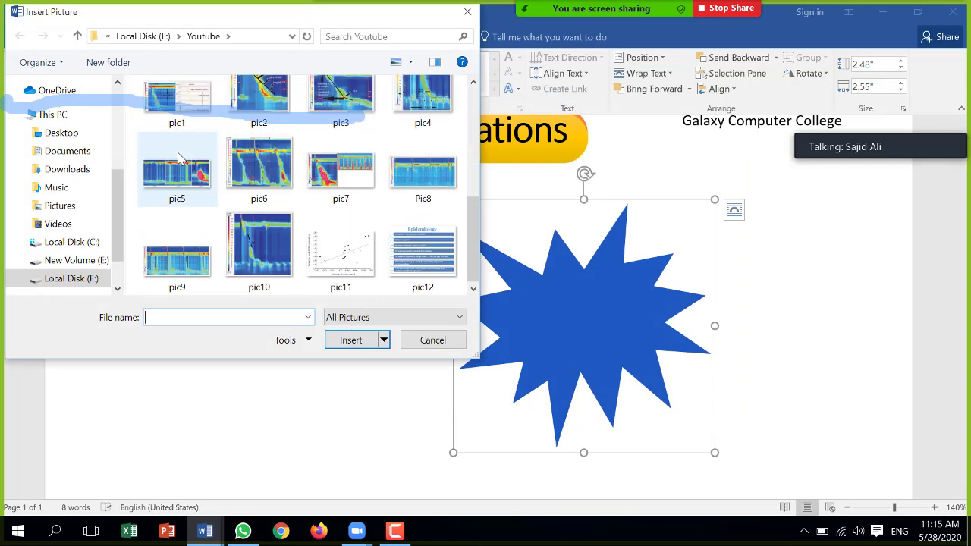
scroll(180, 157, "up", 2)
double_click(179, 144)
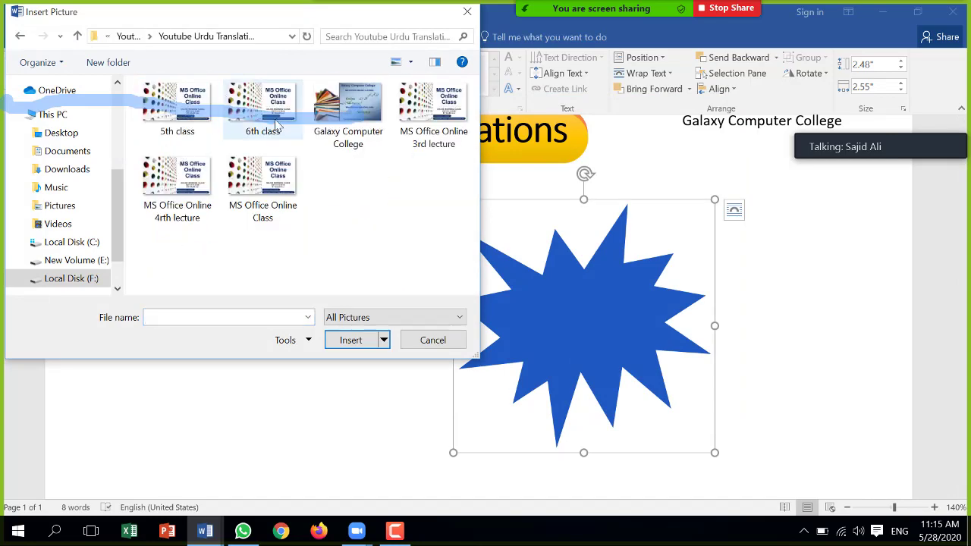
left_click(196, 108)
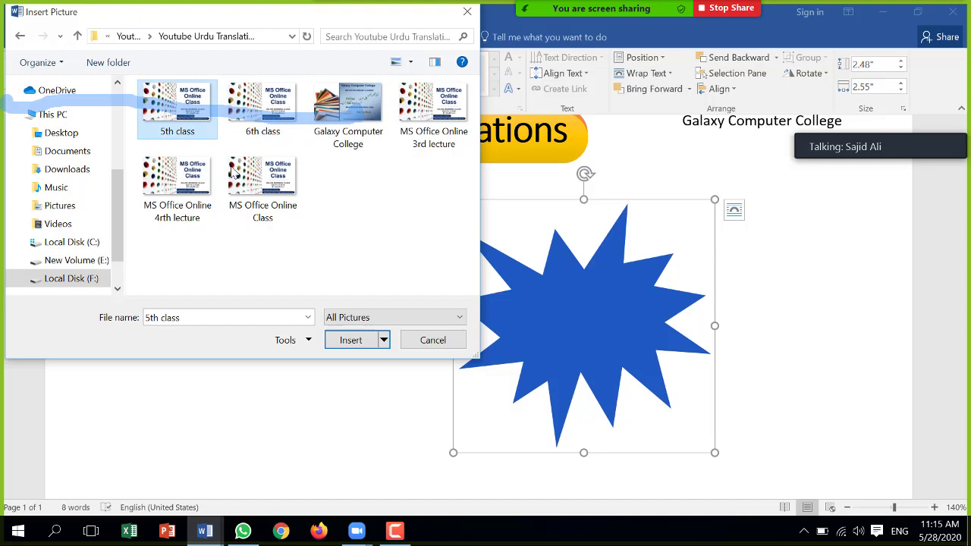
left_click(349, 340)
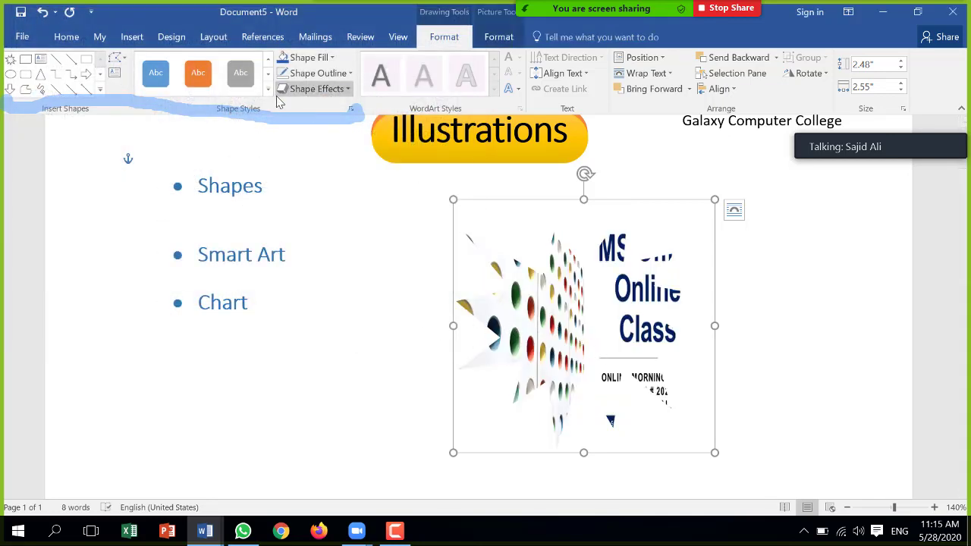
left_click(347, 75)
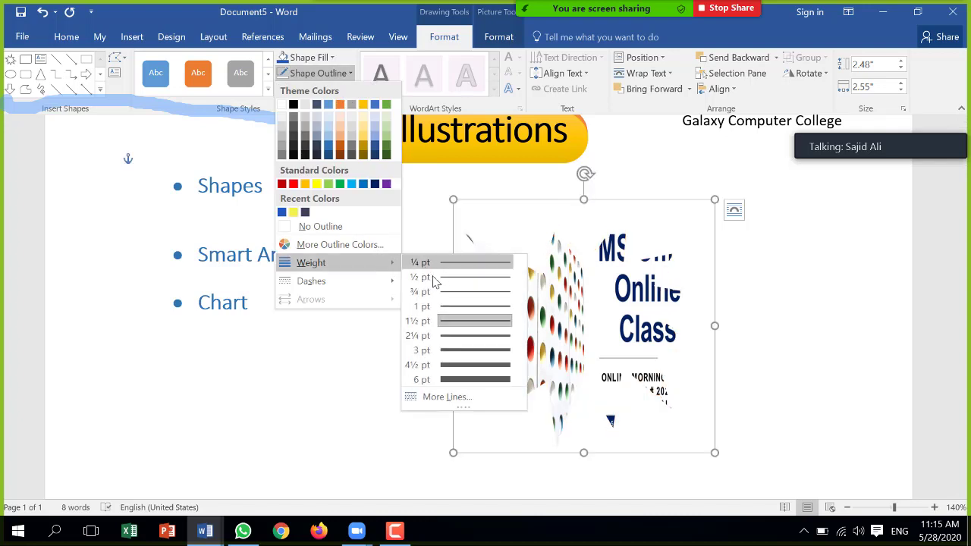
Step: Give the starburst a 3 pt orange outline, then preview the gradient fill options
left_click(460, 354)
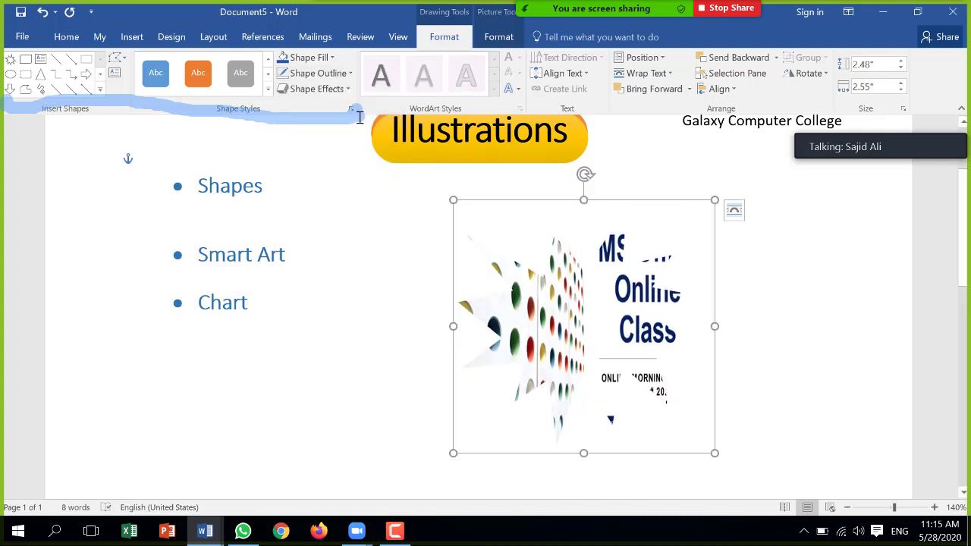
left_click(318, 73)
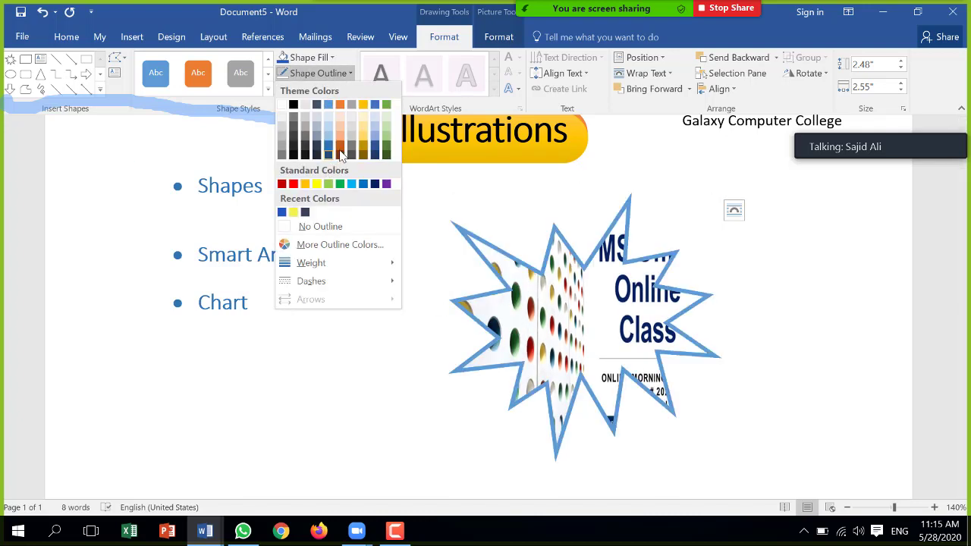
left_click(341, 154)
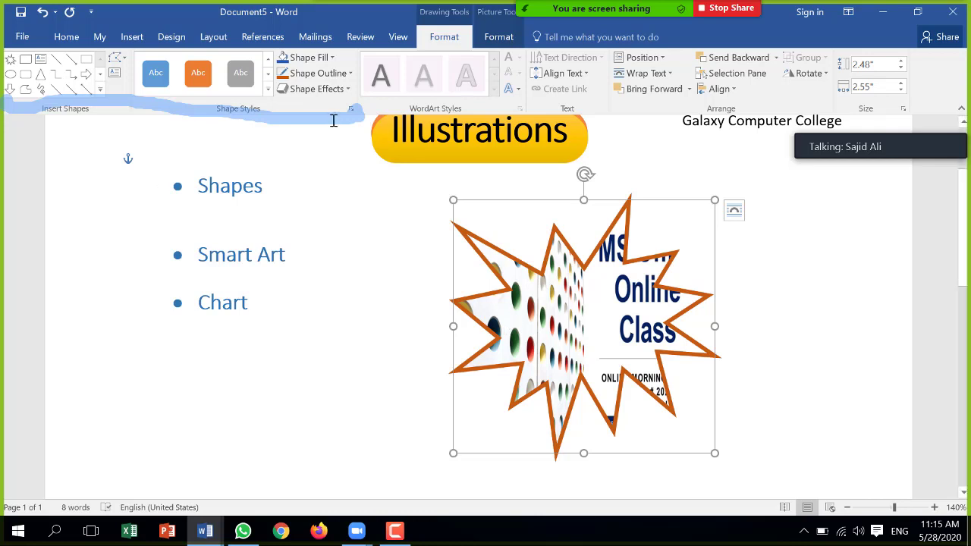
left_click(329, 58)
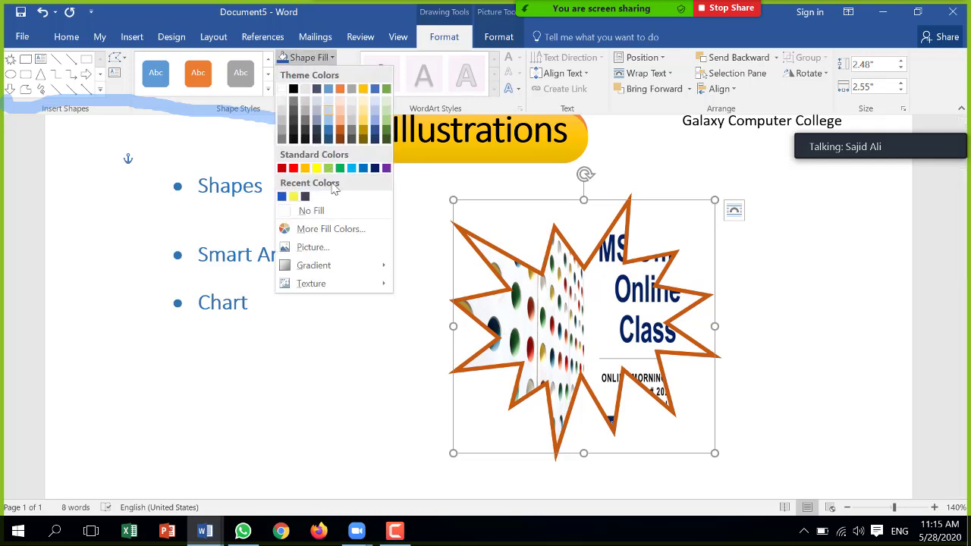
mouse_move(338, 269)
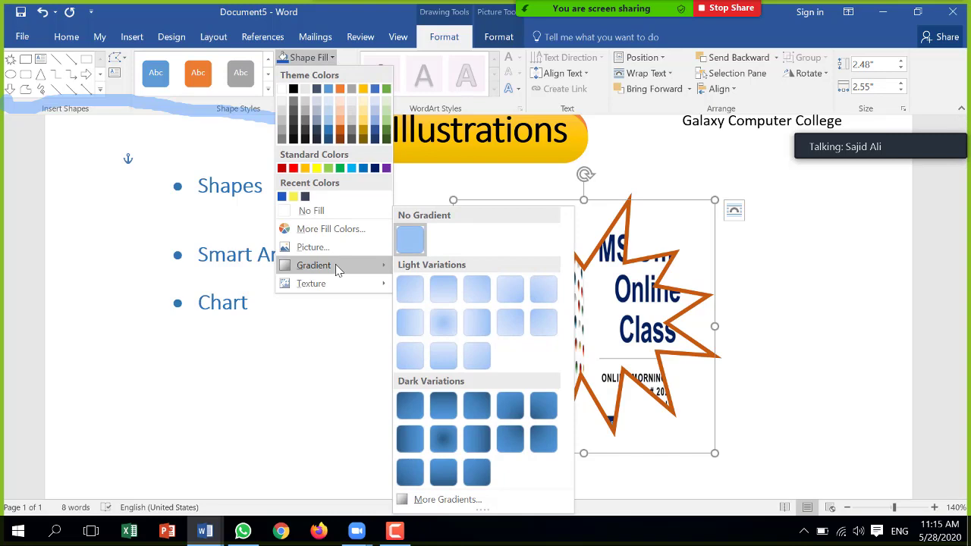
Step: Draw a 1.66" by 1.97" heart below the bullet list, left of the starburst
key("Escape")
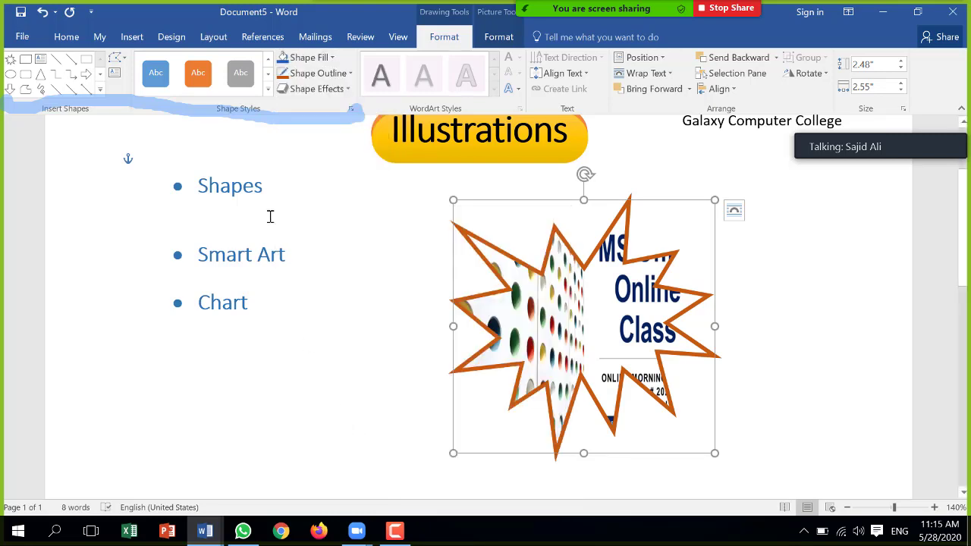
left_click(100, 91)
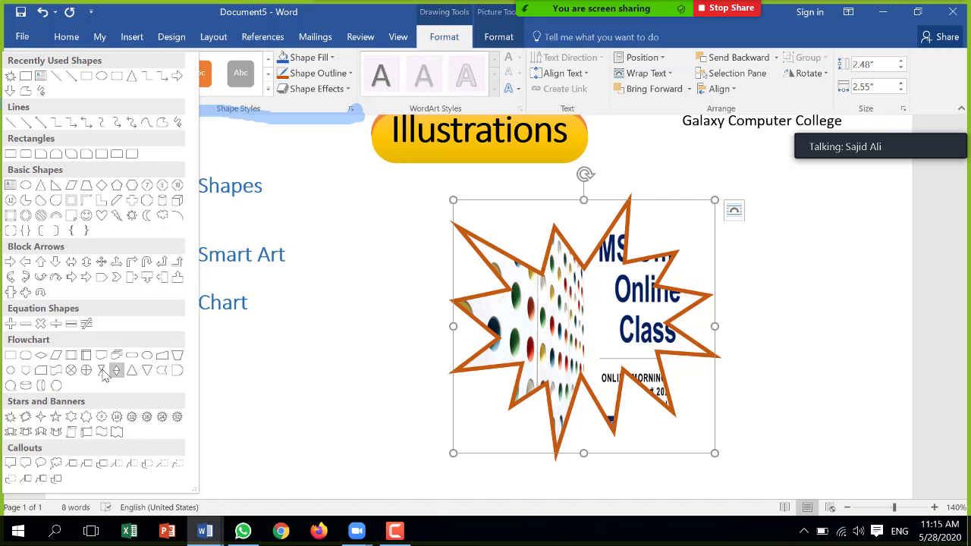
left_click(102, 216)
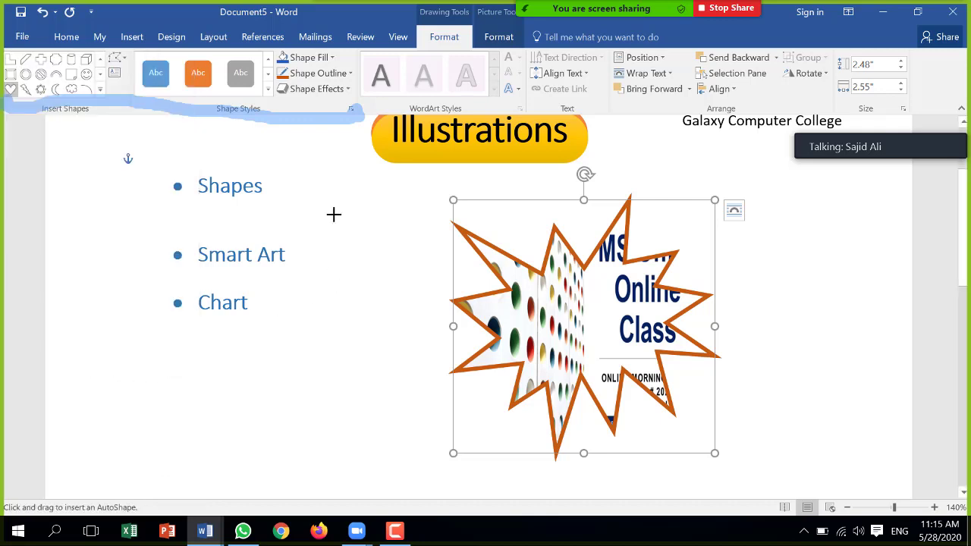
left_click_drag(135, 324, 337, 471)
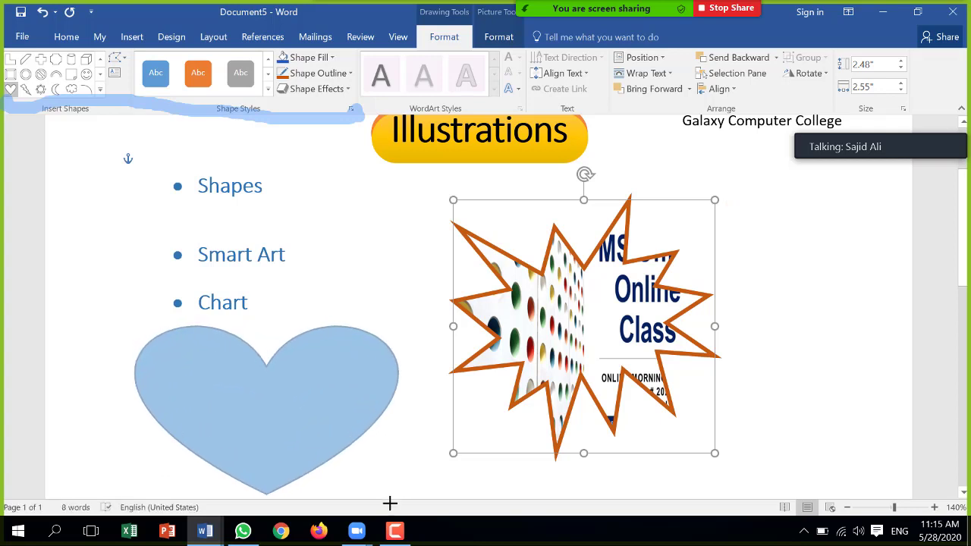
left_click_drag(247, 405, 319, 407)
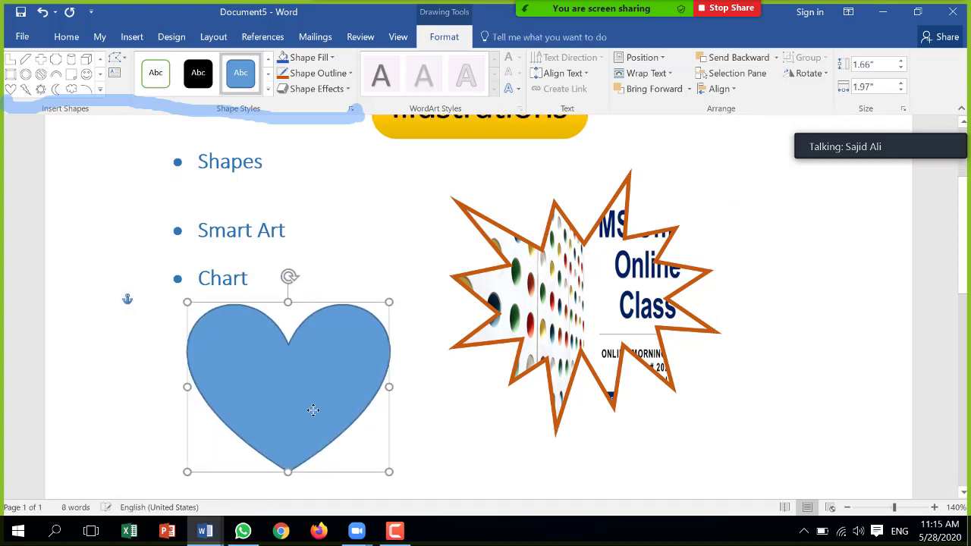
Step: Apply a gold radial preset gradient fill to the heart in Format Shape
left_click(332, 57)
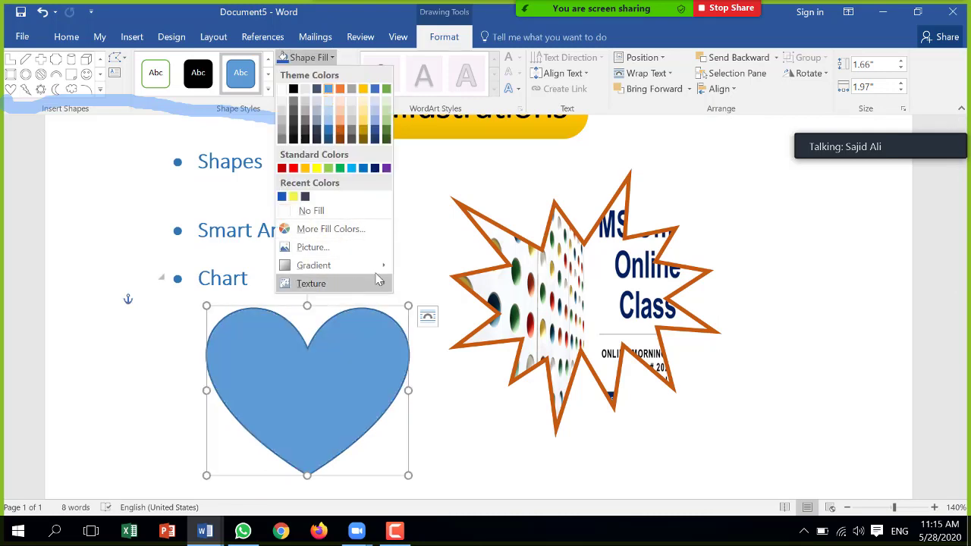
mouse_move(383, 275)
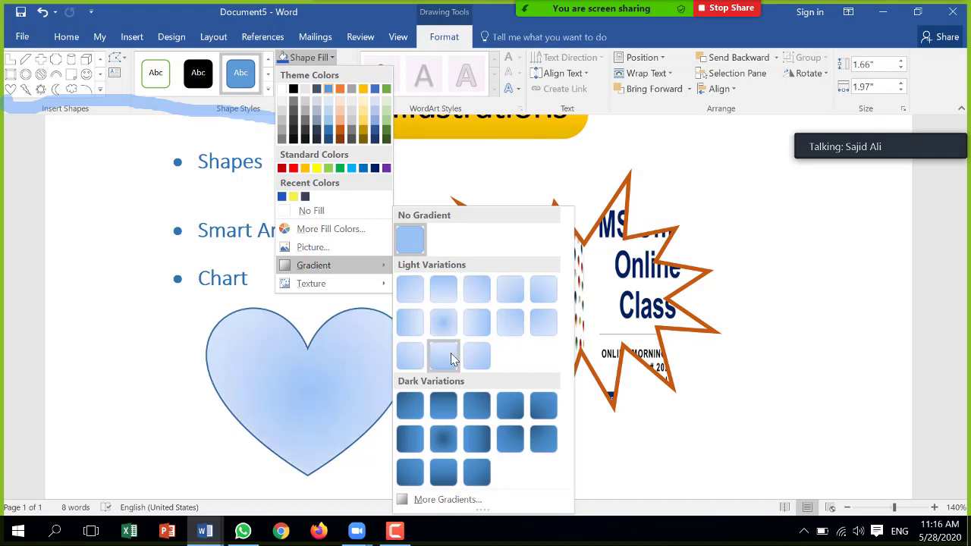
left_click(456, 501)
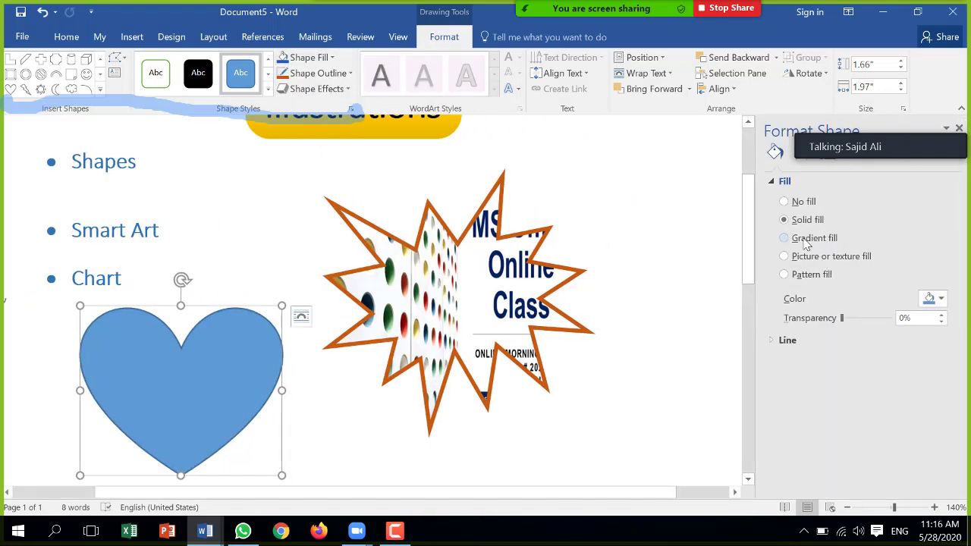
left_click(806, 241)
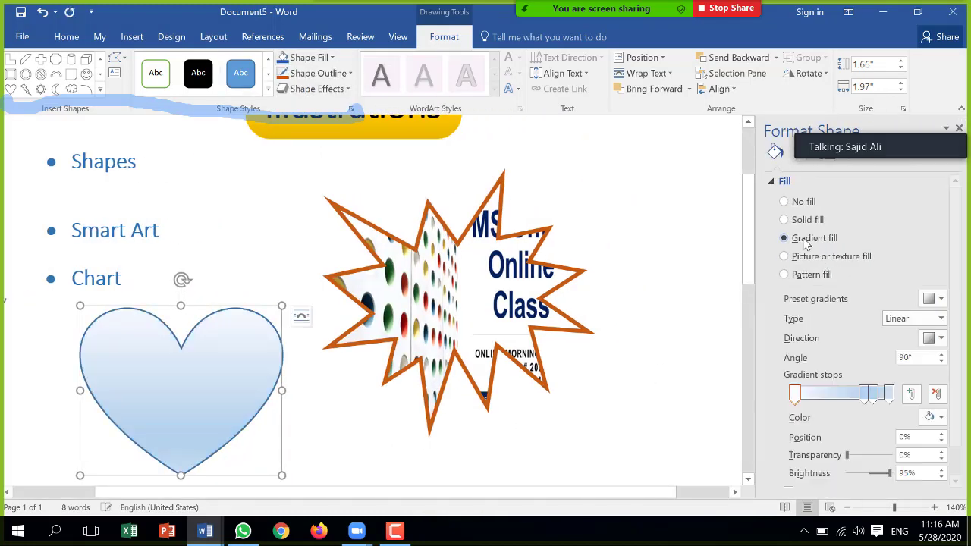
left_click(939, 300)
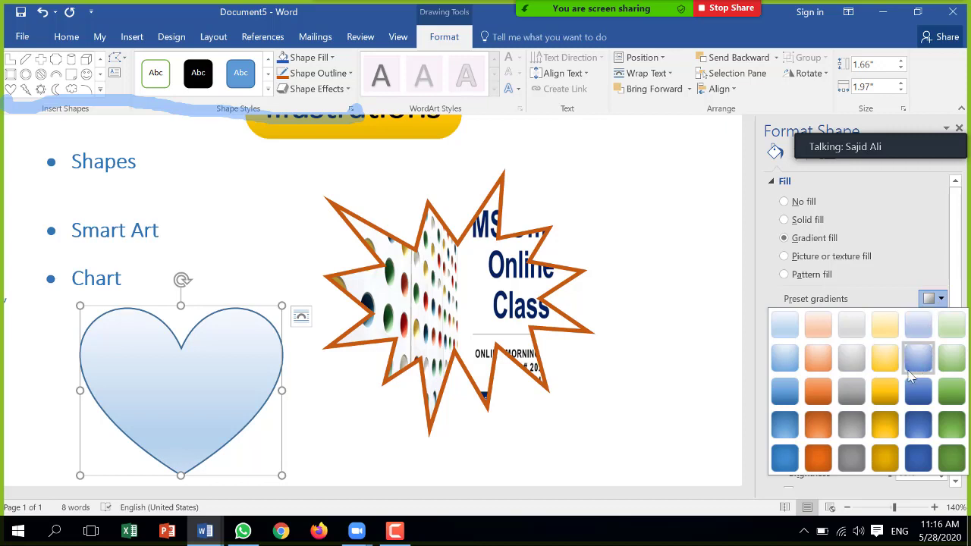
left_click(888, 429)
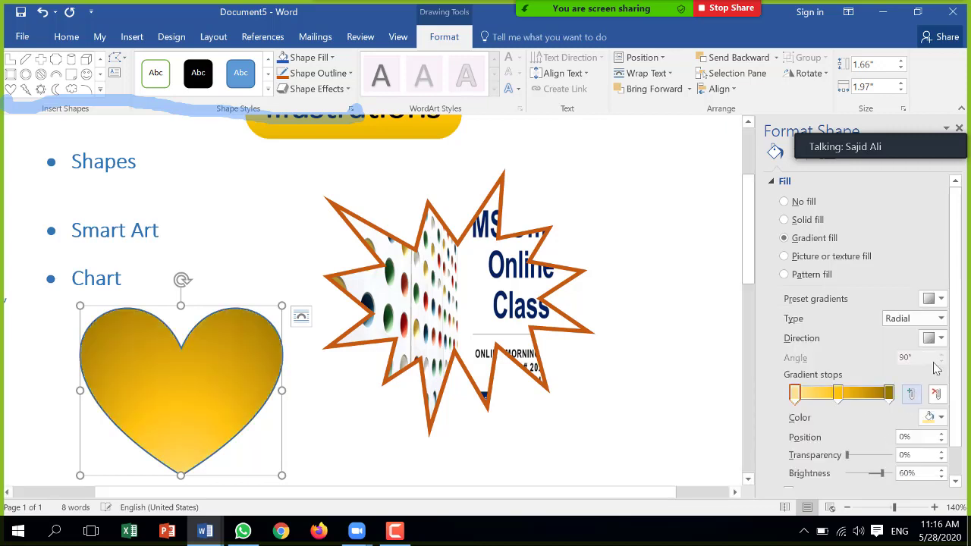
Step: Make the gradient's outer stop red and its inner stop blue
left_click(889, 393)
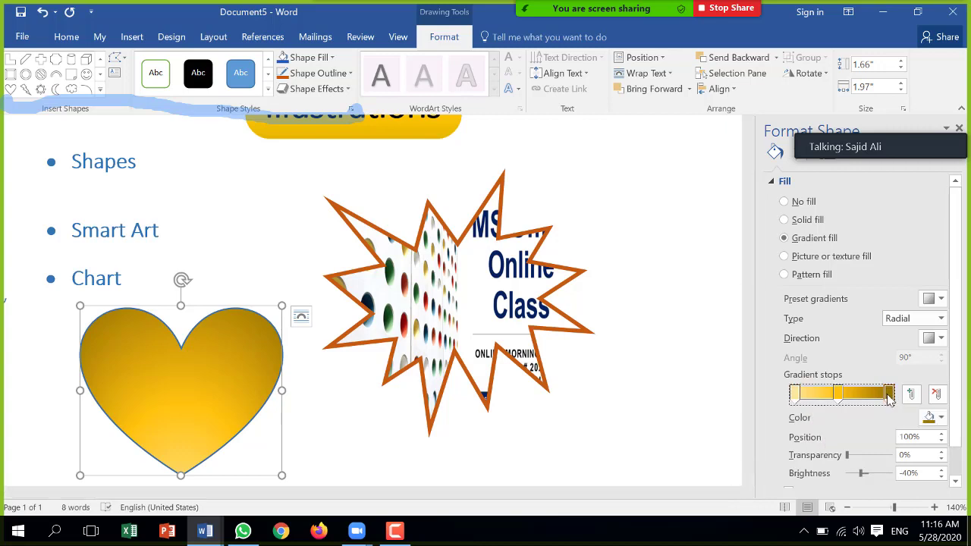
left_click(943, 420)
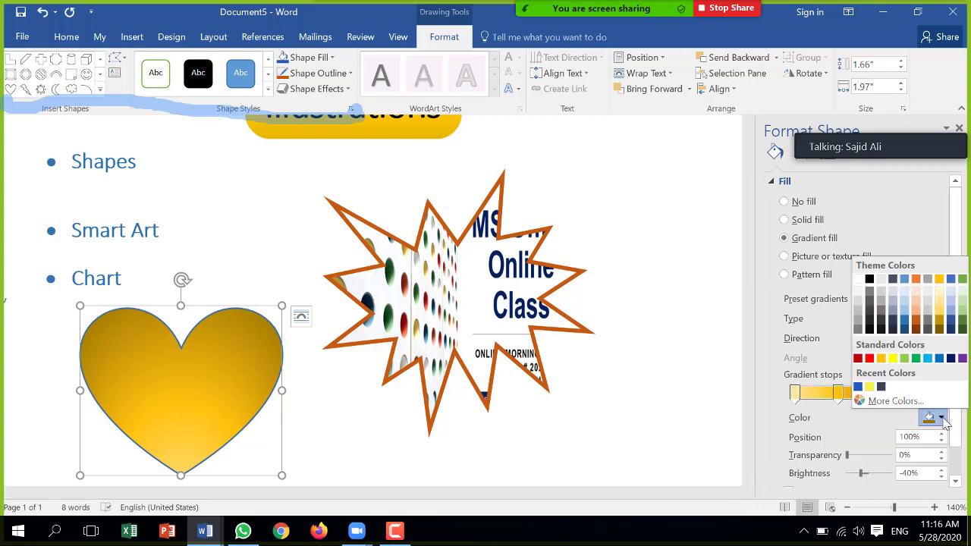
left_click(869, 360)
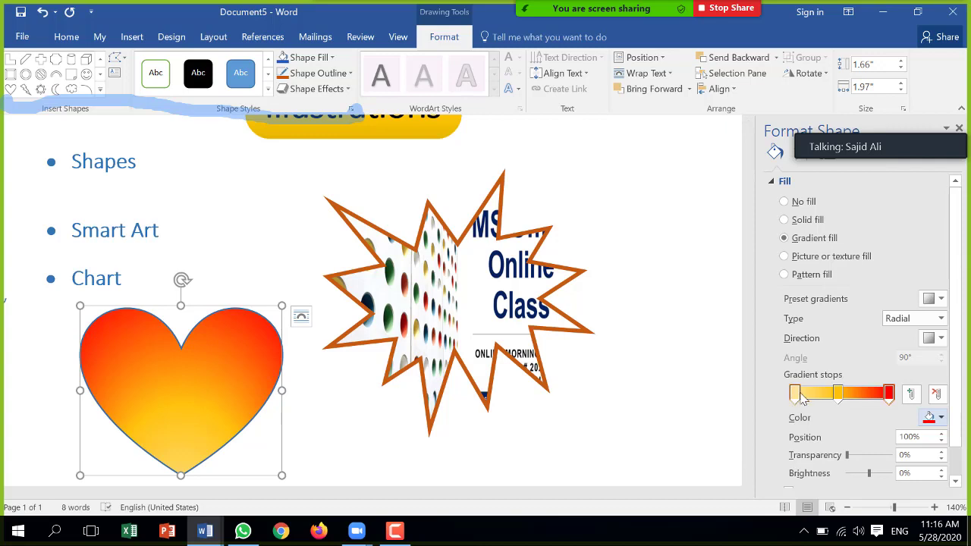
left_click(795, 393)
left_click(942, 417)
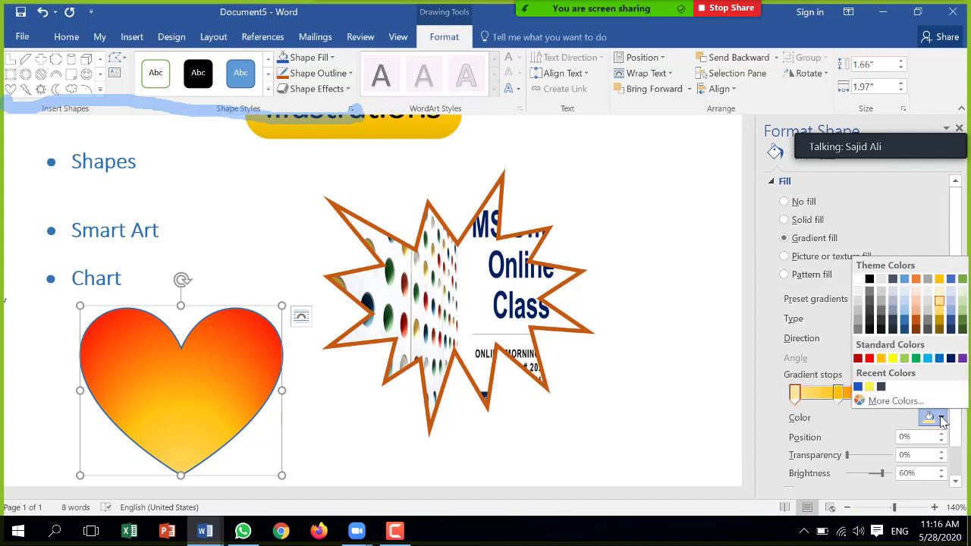
left_click(938, 360)
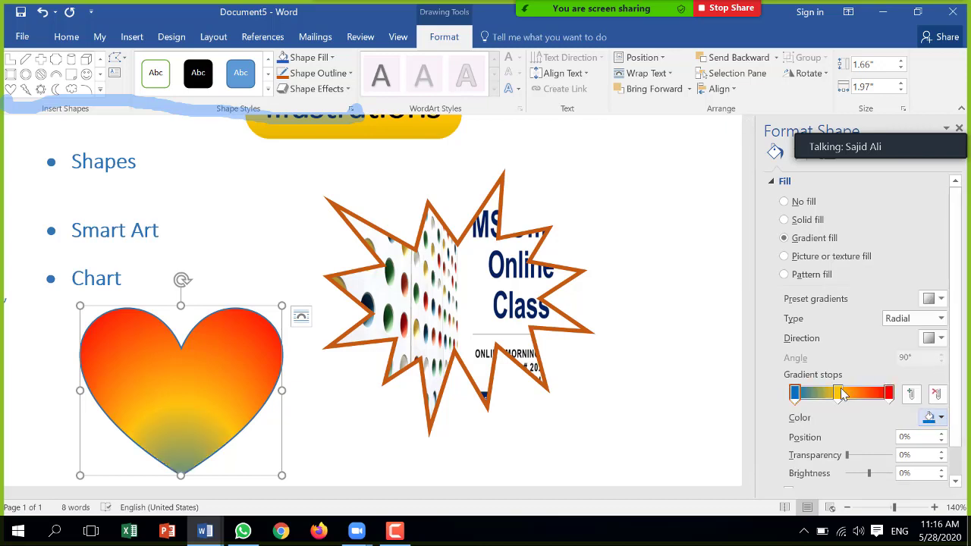
Step: Move the yellow stop to about 34% and add a dark-blue gradient stop
left_click_drag(839, 393, 848, 400)
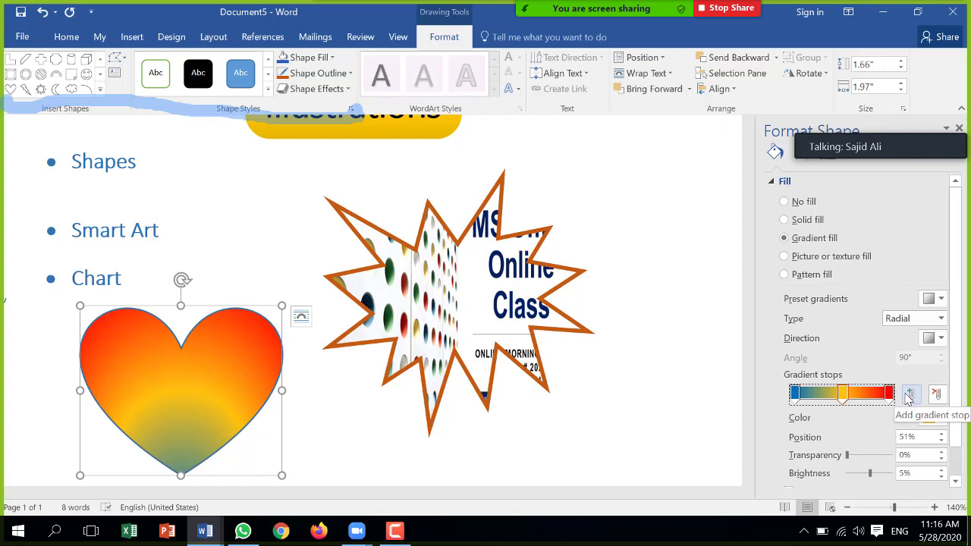
left_click_drag(844, 398, 816, 402)
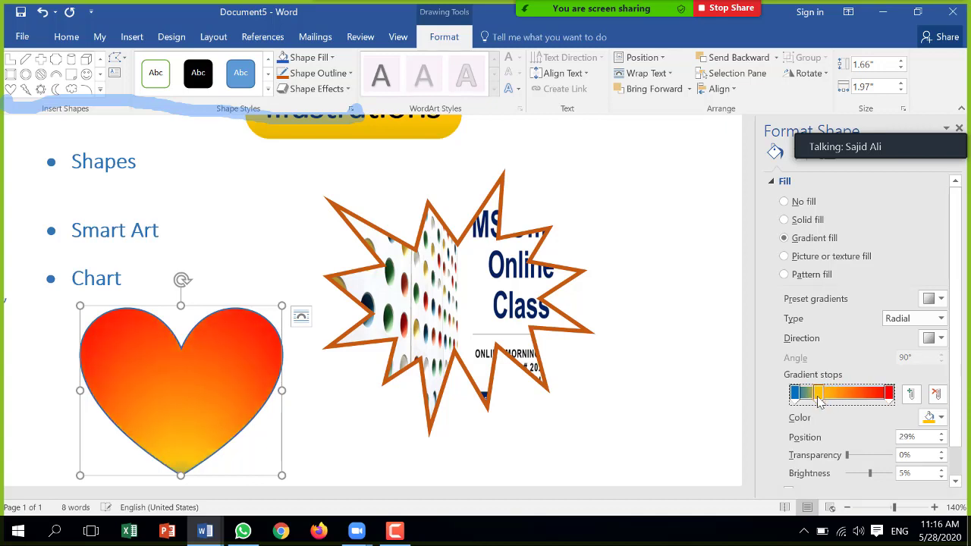
left_click(912, 400)
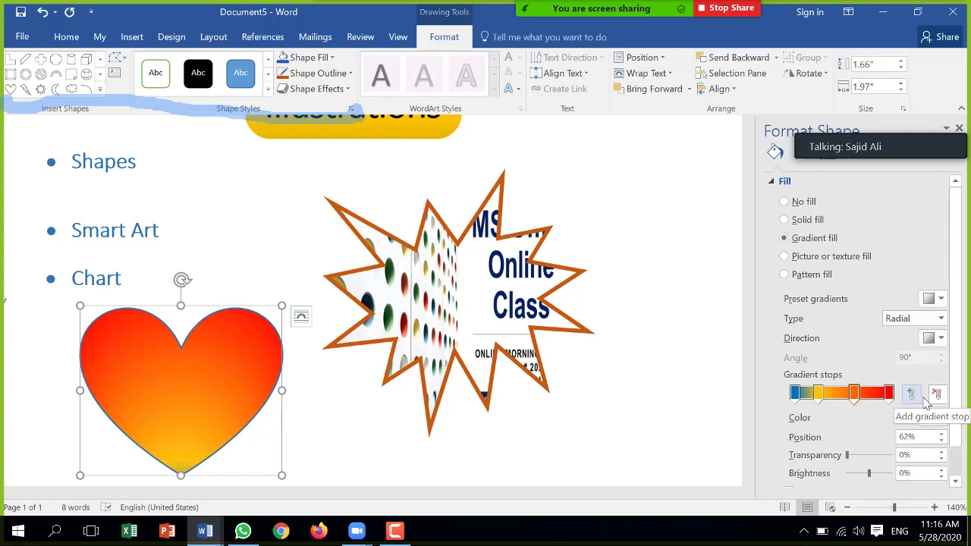
left_click(940, 417)
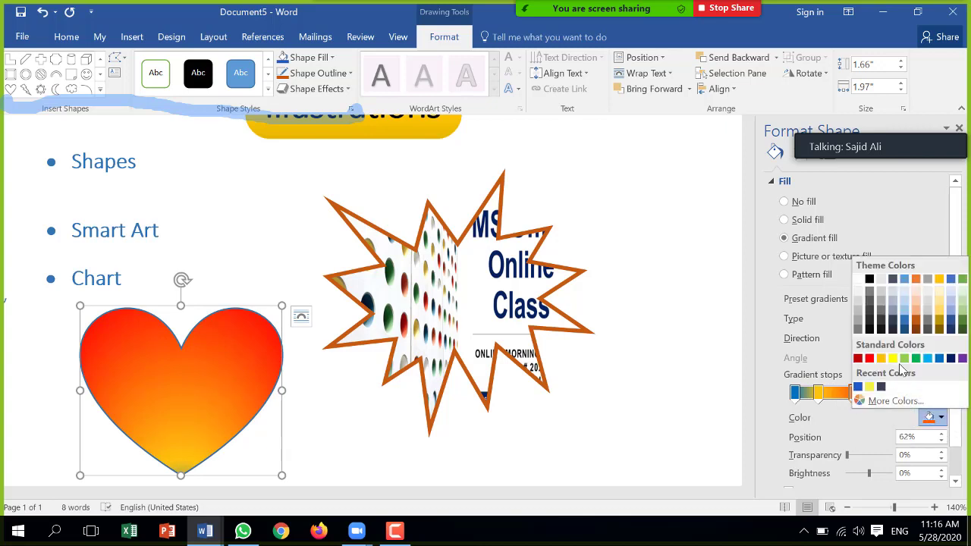
left_click(952, 359)
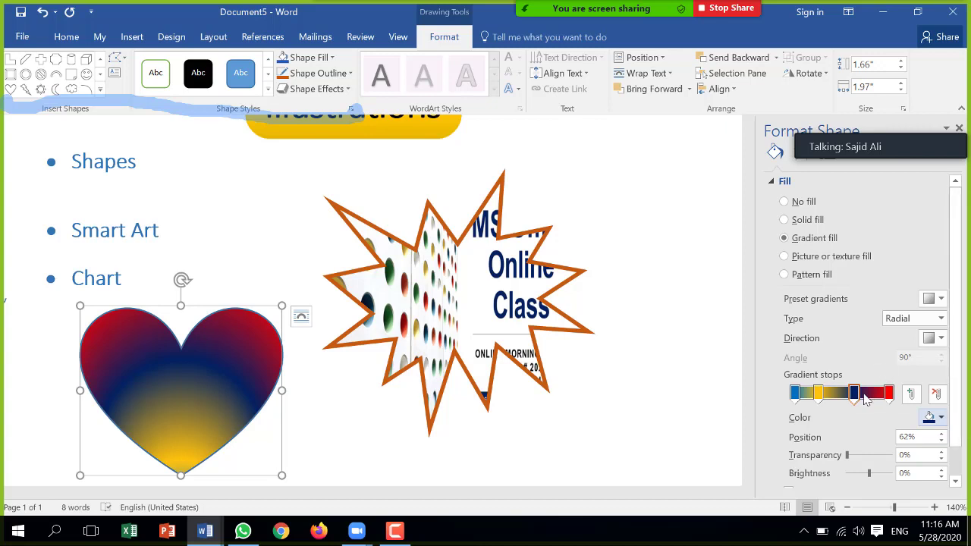
mouse_move(856, 395)
left_mouse_down()
mouse_move(873, 402)
mouse_move(837, 395)
left_mouse_up()
Step: Remove the yellow stop from the heart's gradient
left_click_drag(958, 254, 958, 288)
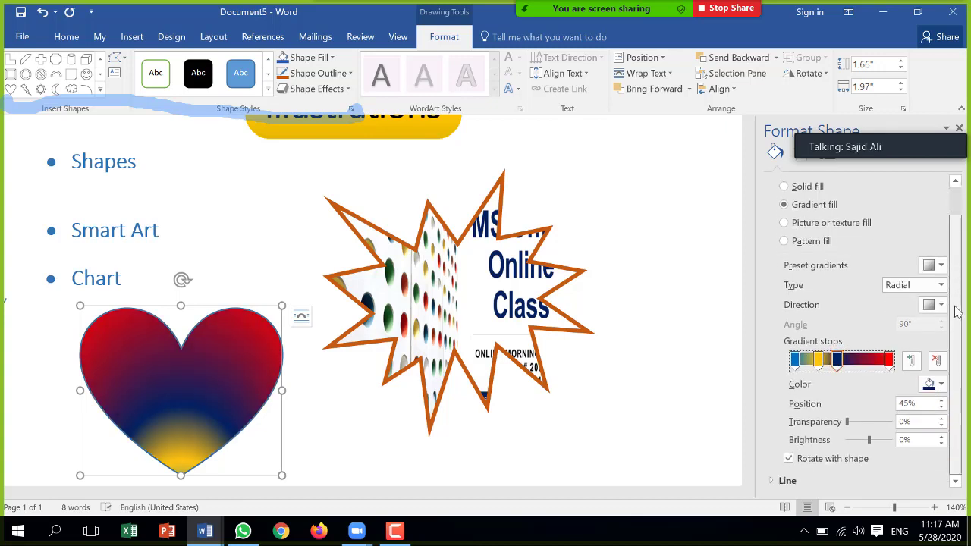
left_click(818, 361)
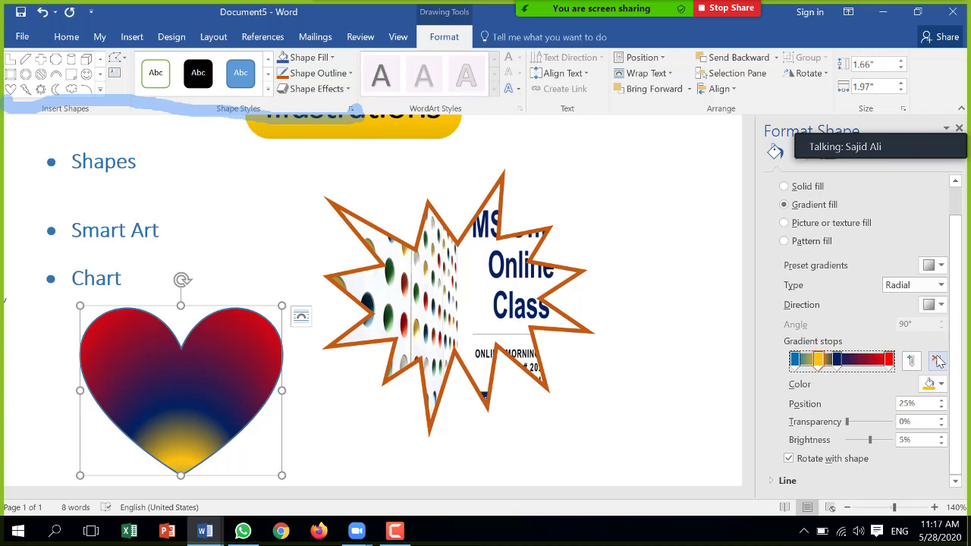
left_click(938, 361)
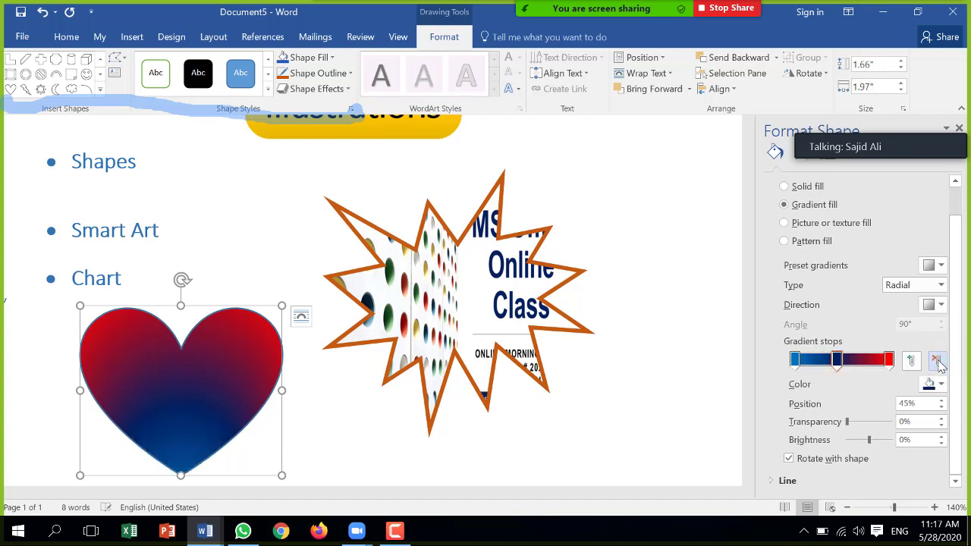
Step: Try linear, radial and rectangular gradient types, then remove the middle dark-blue stop
left_click(941, 285)
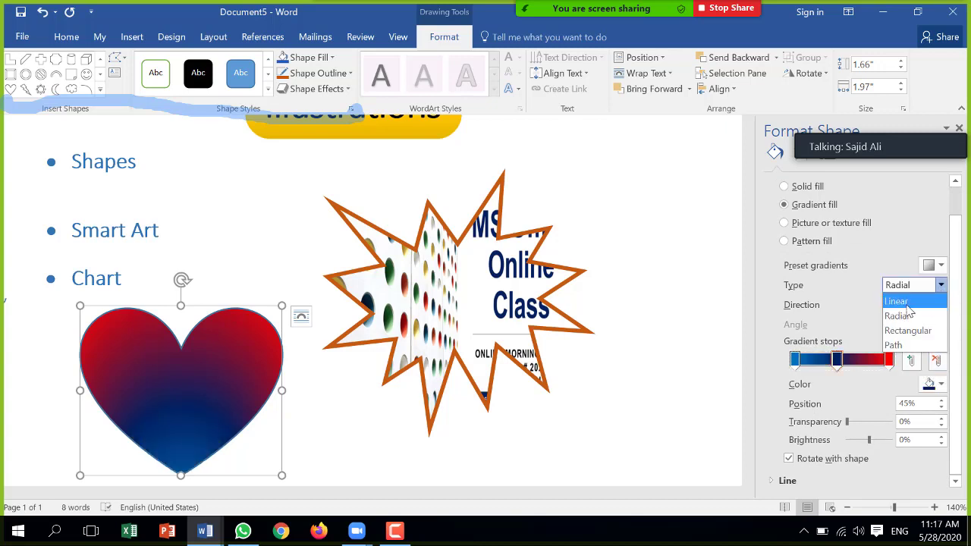
left_click(907, 302)
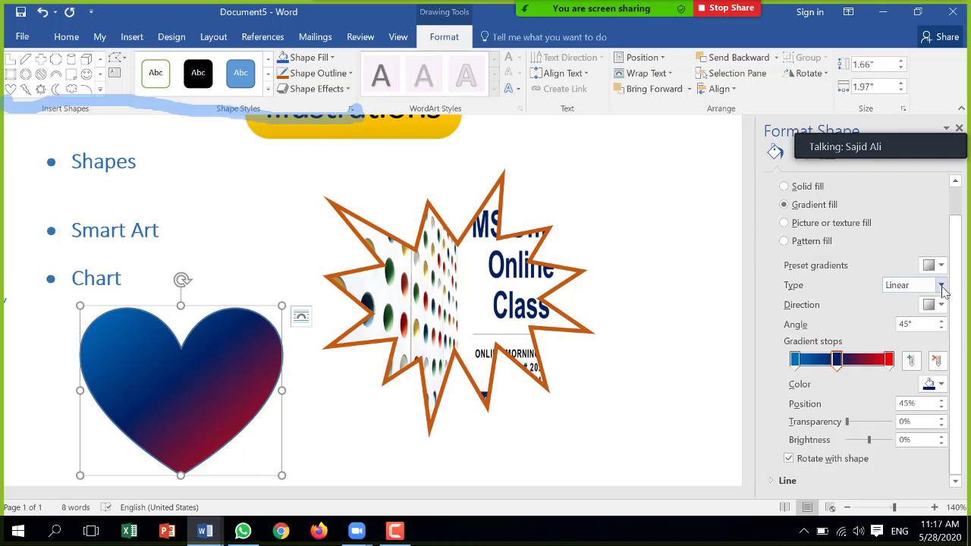
left_click(941, 284)
left_click(919, 317)
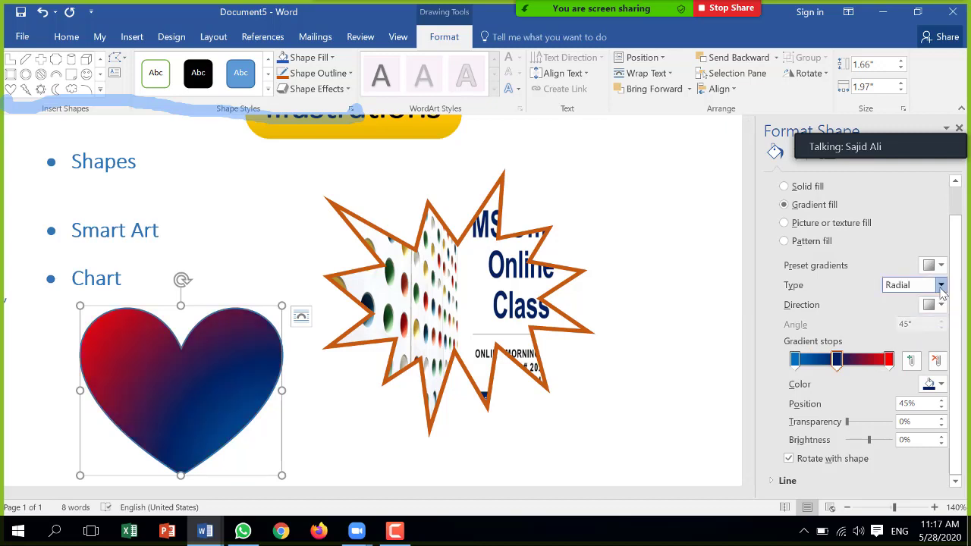
left_click(941, 285)
left_click(925, 331)
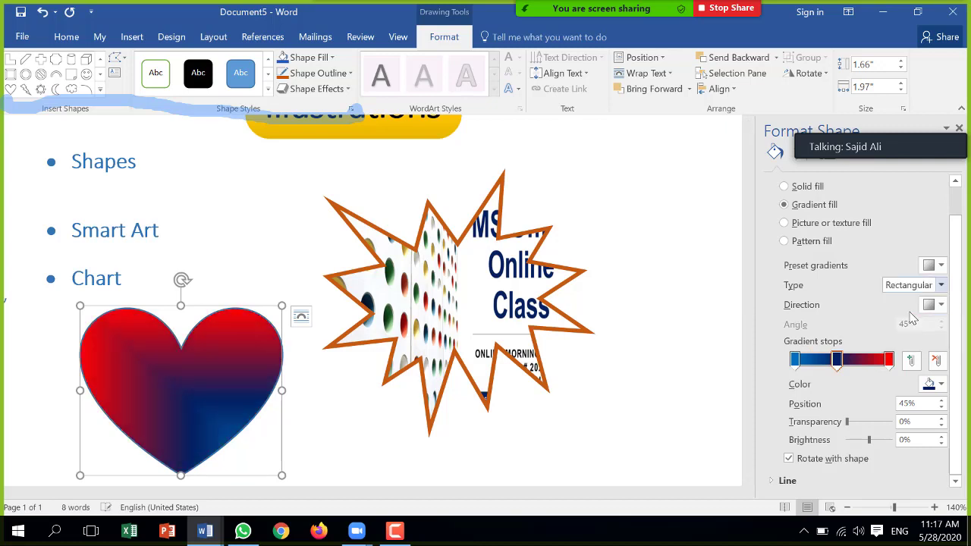
left_click(941, 286)
left_click(922, 301)
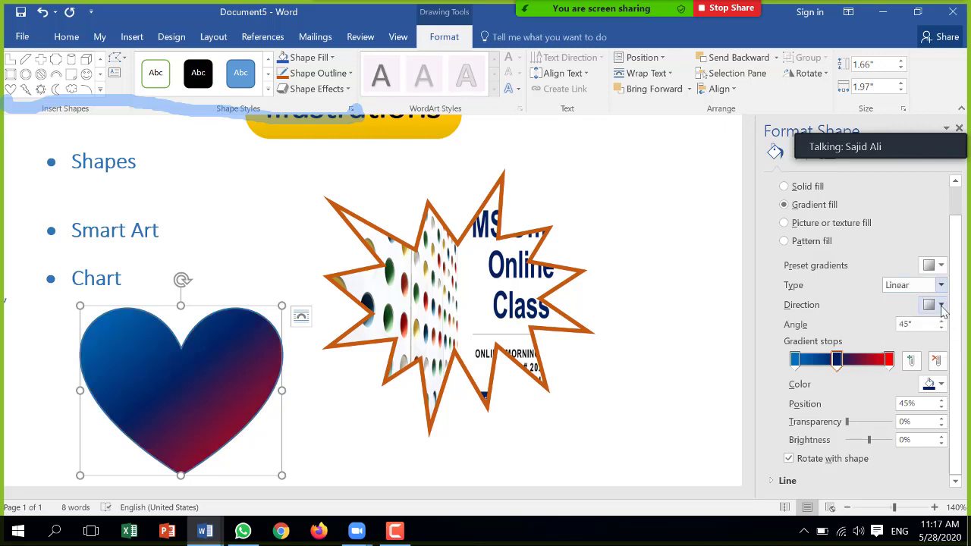
left_click(941, 306)
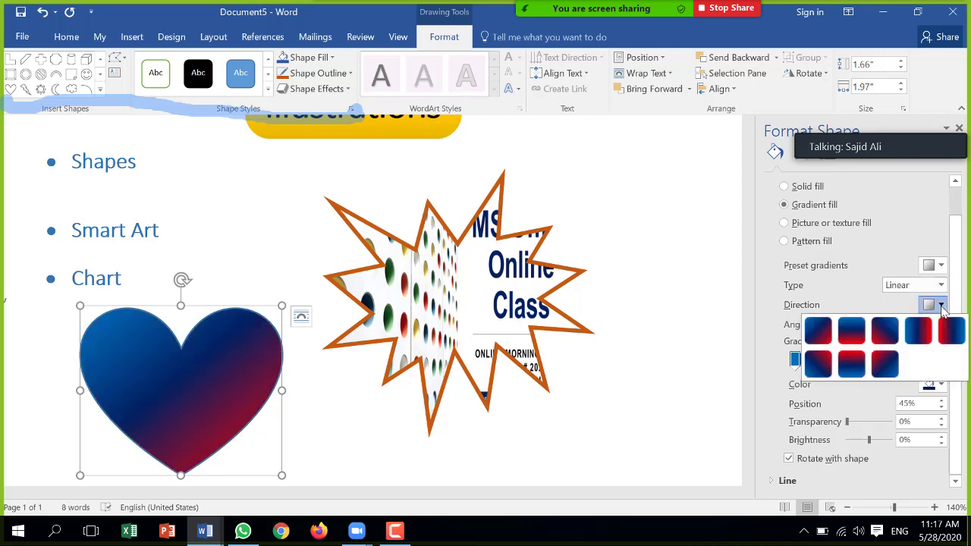
left_click(823, 338)
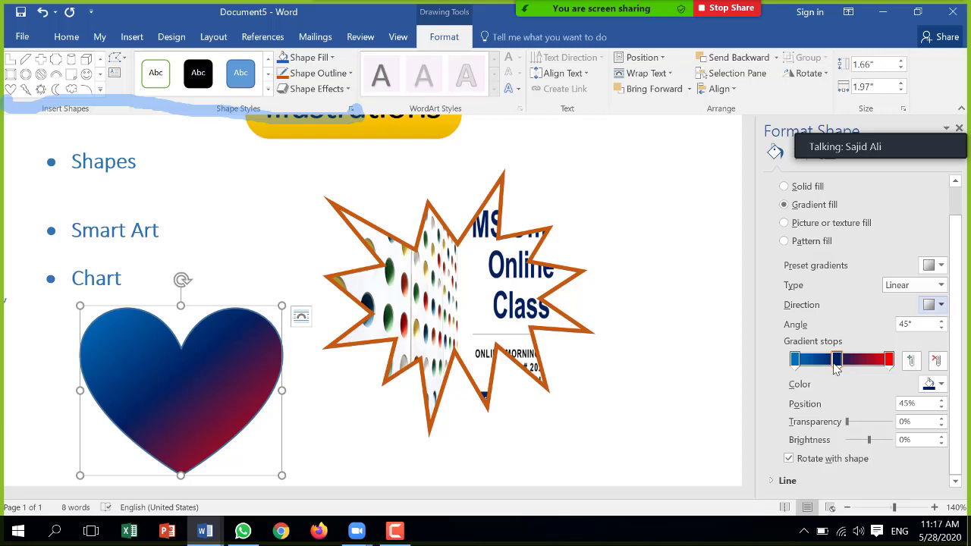
left_click(937, 361)
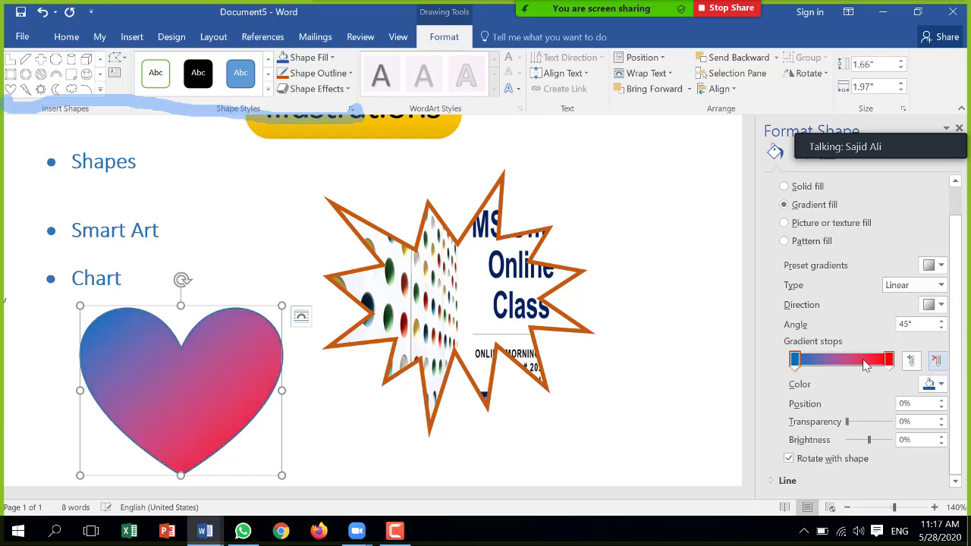
Step: Set the heart's gradient to Rectangular, radiating From Center
left_click(941, 306)
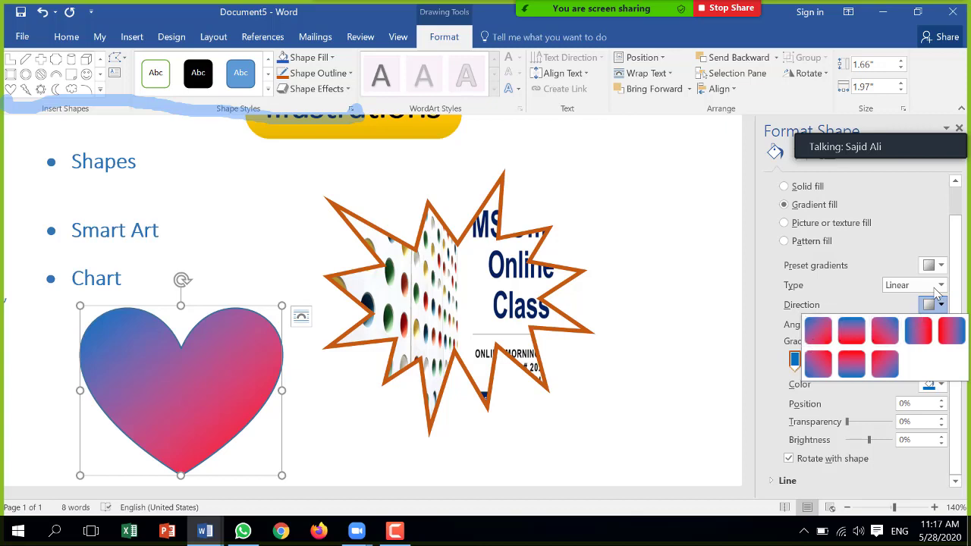
left_click(939, 287)
left_click(939, 286)
left_click(921, 315)
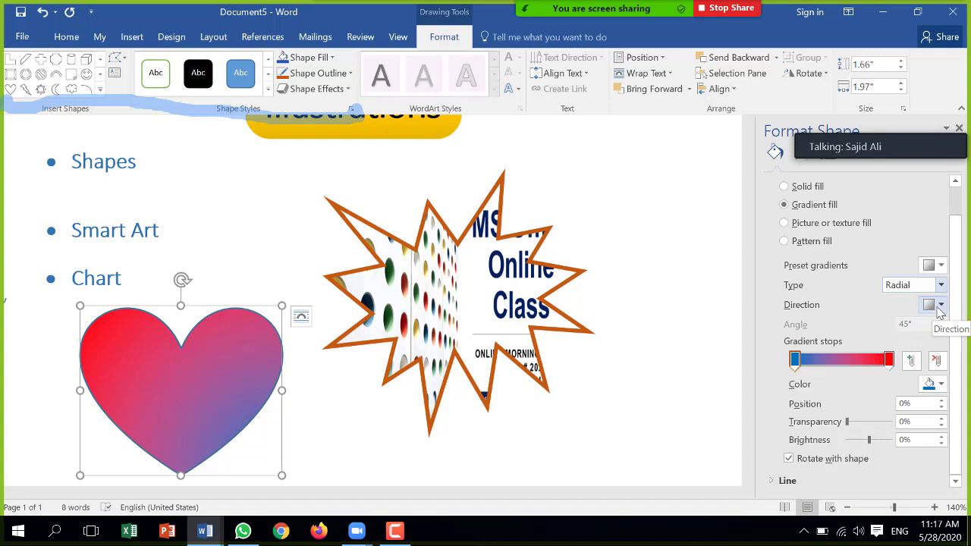
left_click(939, 306)
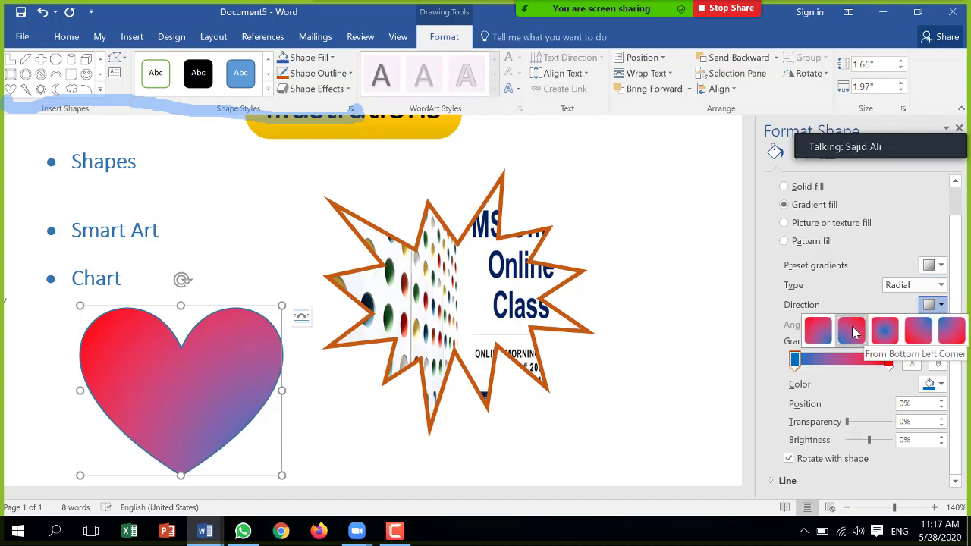
left_click(941, 286)
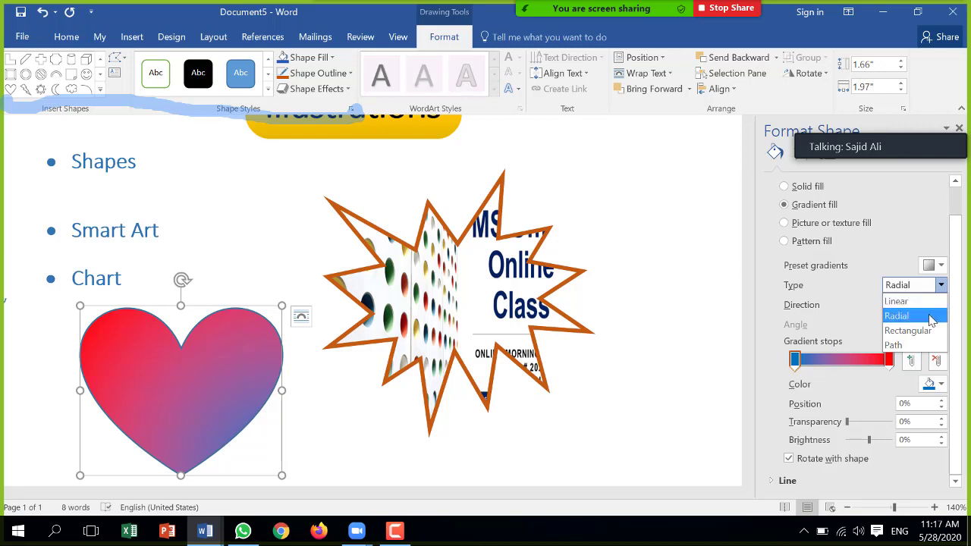
left_click(921, 331)
left_click(941, 305)
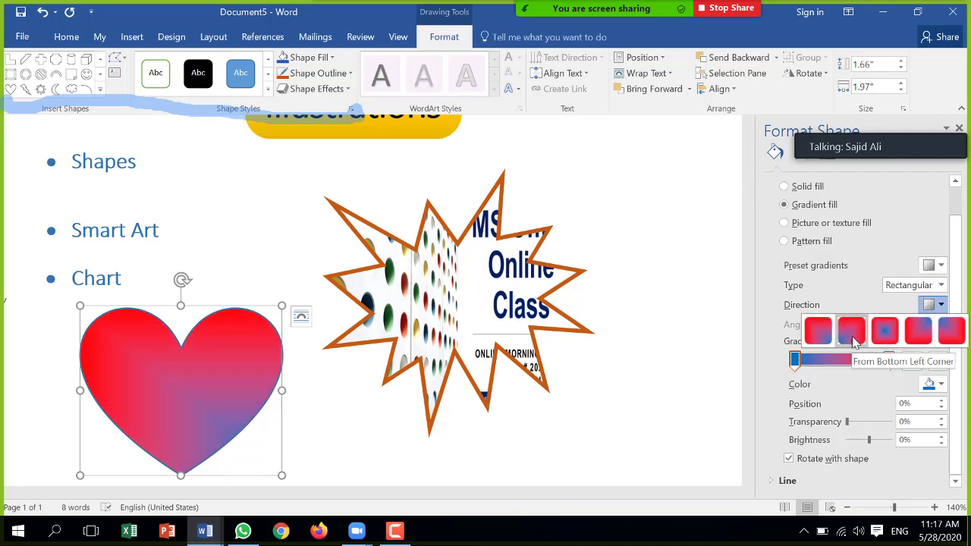
left_click(892, 340)
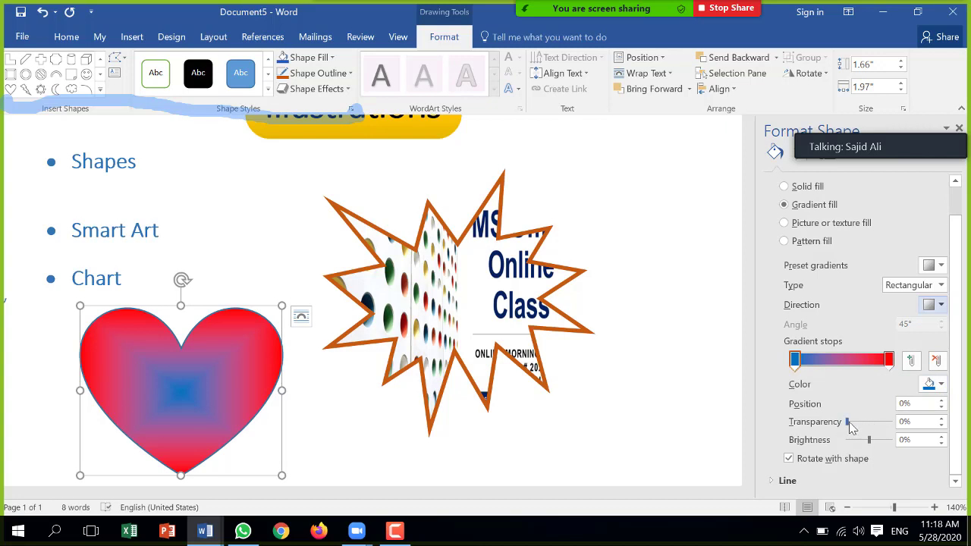
Step: Set the blue stop's transparency to 47% and the red stop's brightness to -15%
left_click_drag(850, 427, 876, 429)
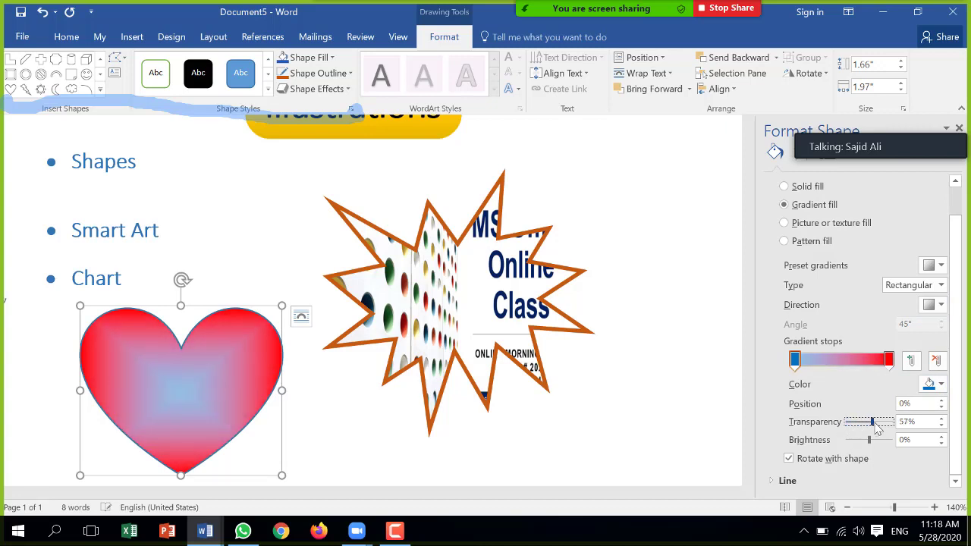
left_click_drag(876, 429, 870, 423)
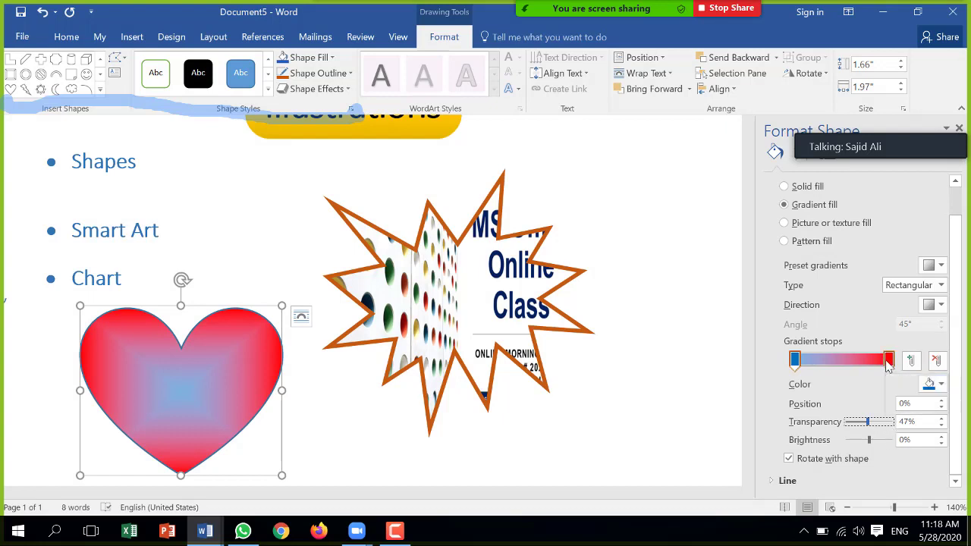
left_click(889, 361)
mouse_move(848, 427)
left_mouse_down()
mouse_move(870, 429)
mouse_move(846, 429)
left_mouse_up()
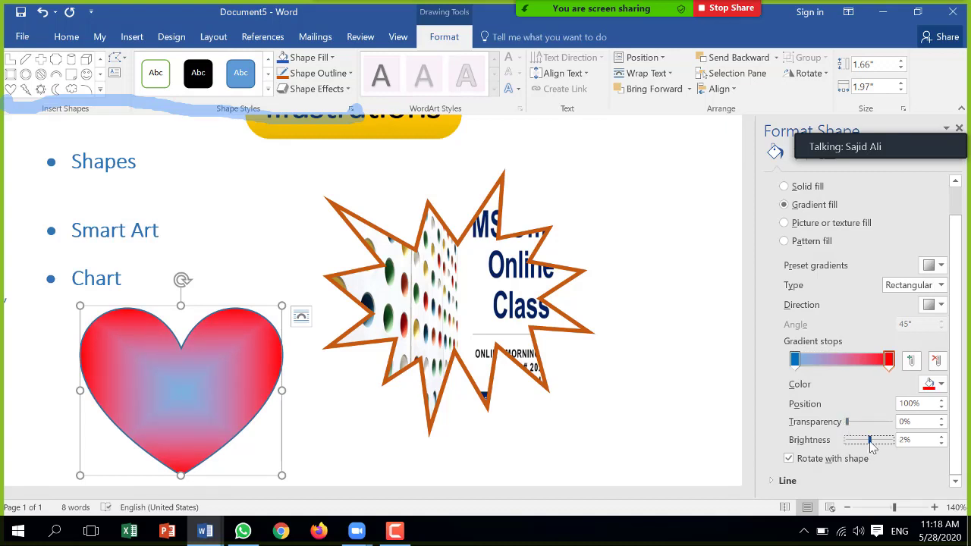
left_click_drag(871, 446, 866, 445)
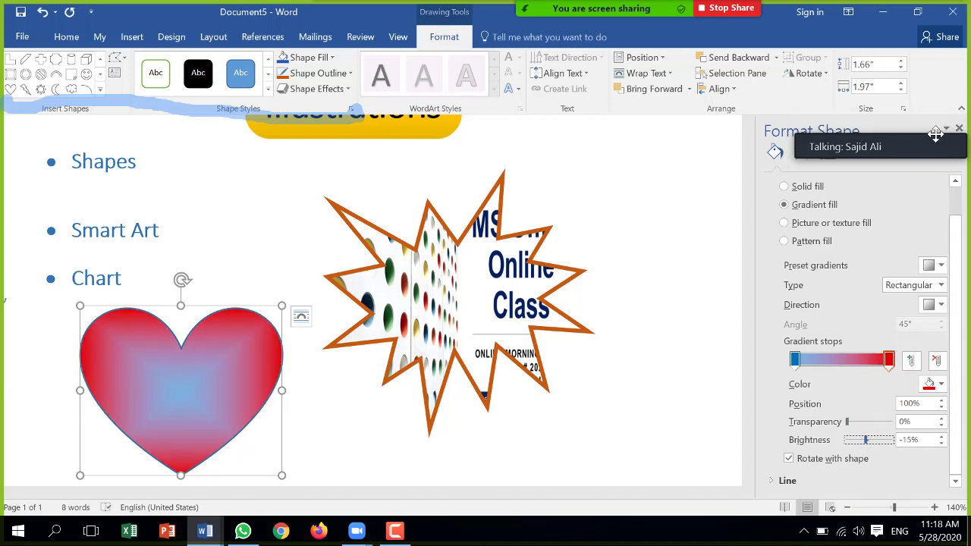
left_click(946, 130)
Step: Close the Format Shape pane, give the heart a cork texture, and open texture settings
left_click(959, 131)
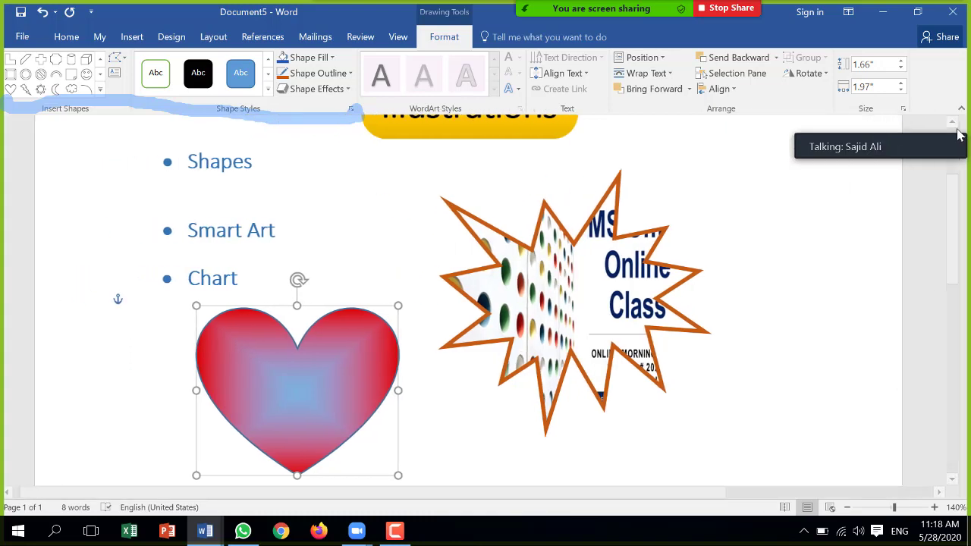
left_click(326, 60)
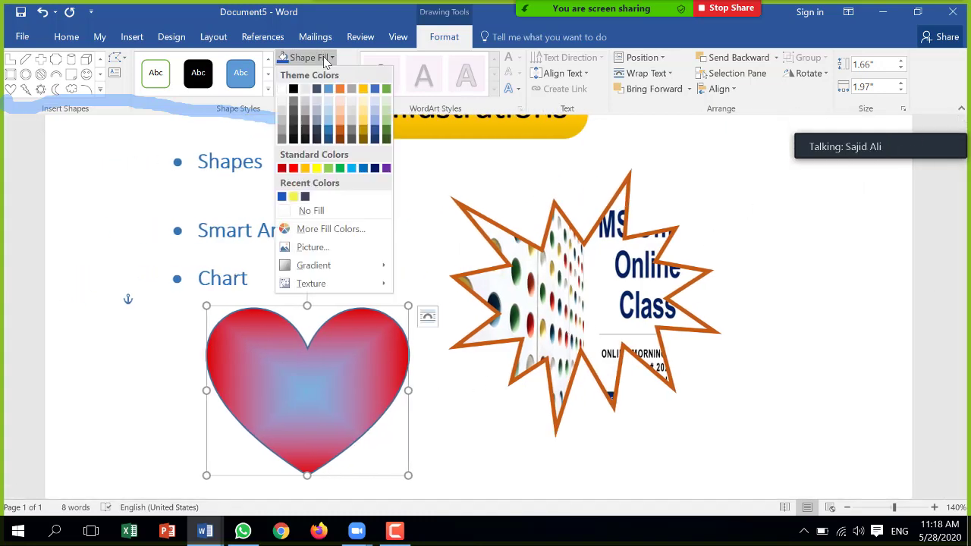
mouse_move(339, 284)
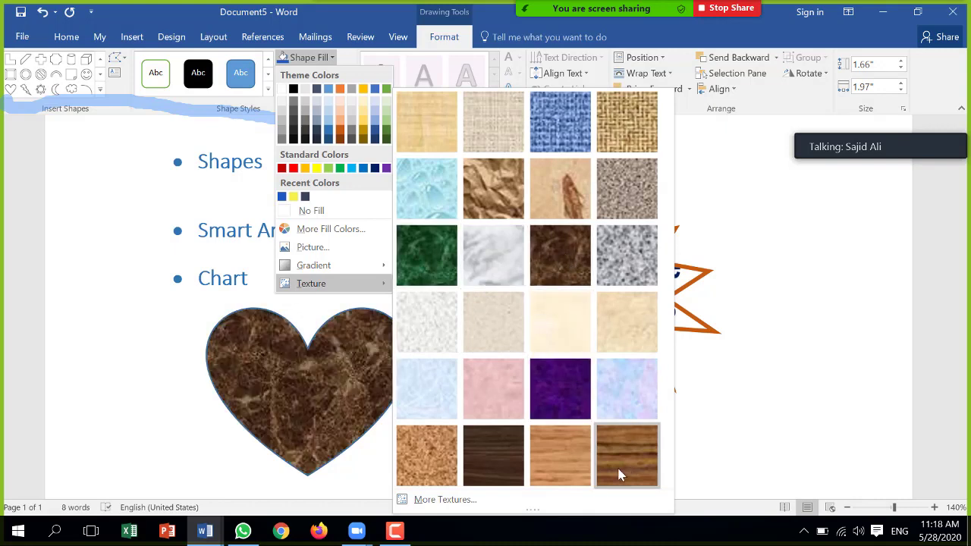
left_click(440, 470)
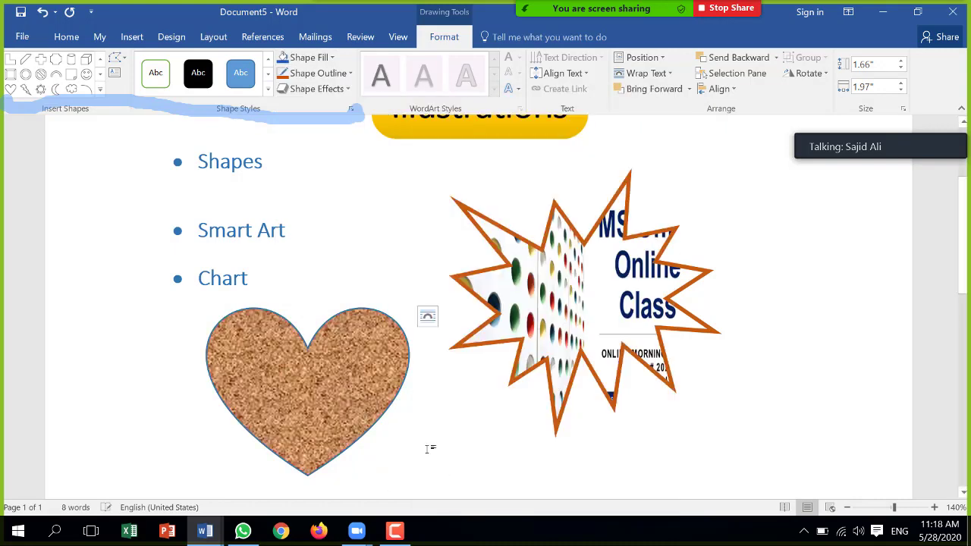
left_click(311, 58)
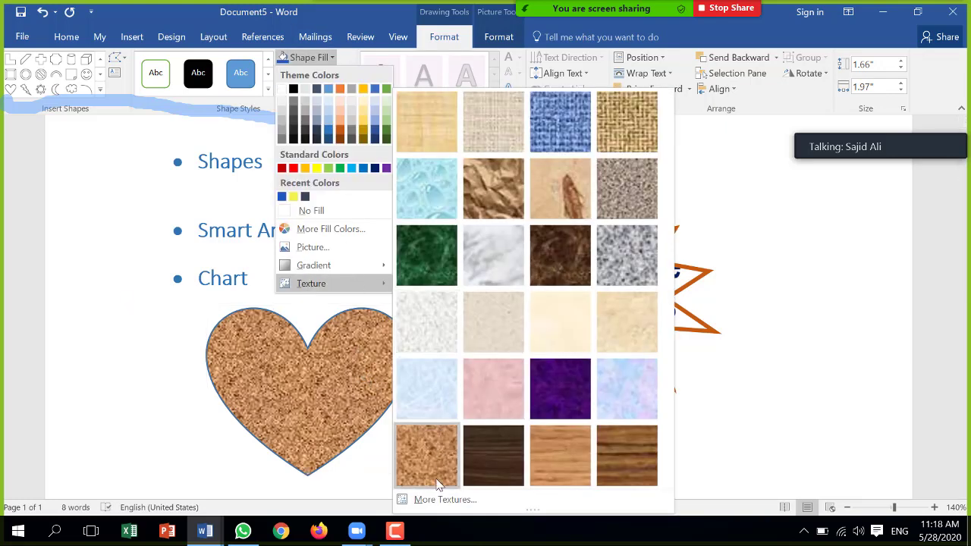
left_click(446, 499)
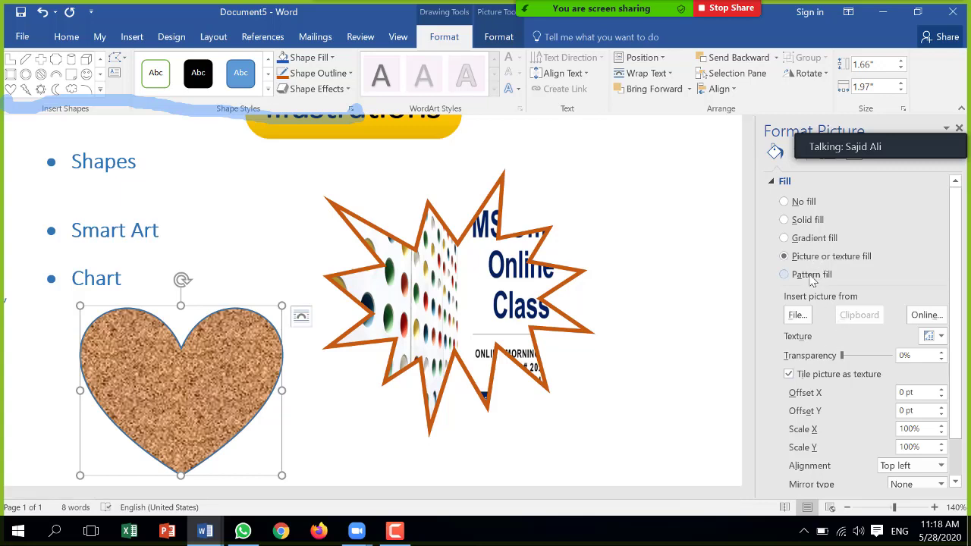
Step: Fill the heart with the Galaxy Computer College picture from file
left_click(799, 317)
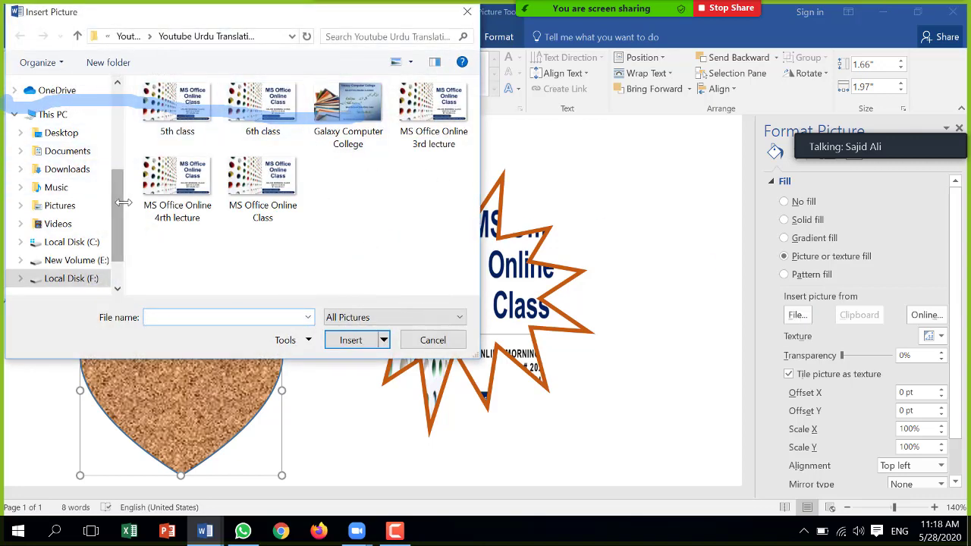
left_click(159, 195)
left_click(332, 106)
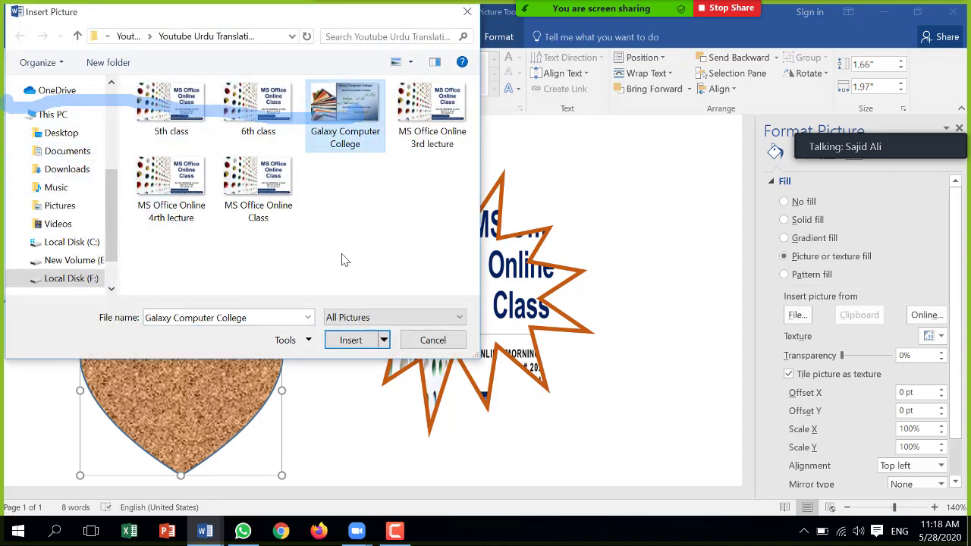
left_click(352, 339)
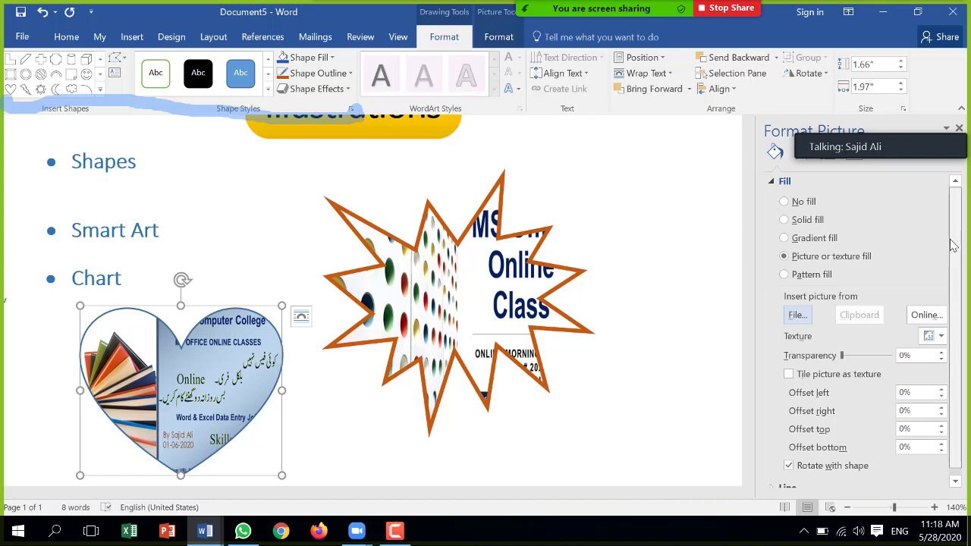
left_click_drag(959, 271, 960, 277)
Step: Switch the heart to pattern fill with a red foreground and dark-blue background
left_click(793, 268)
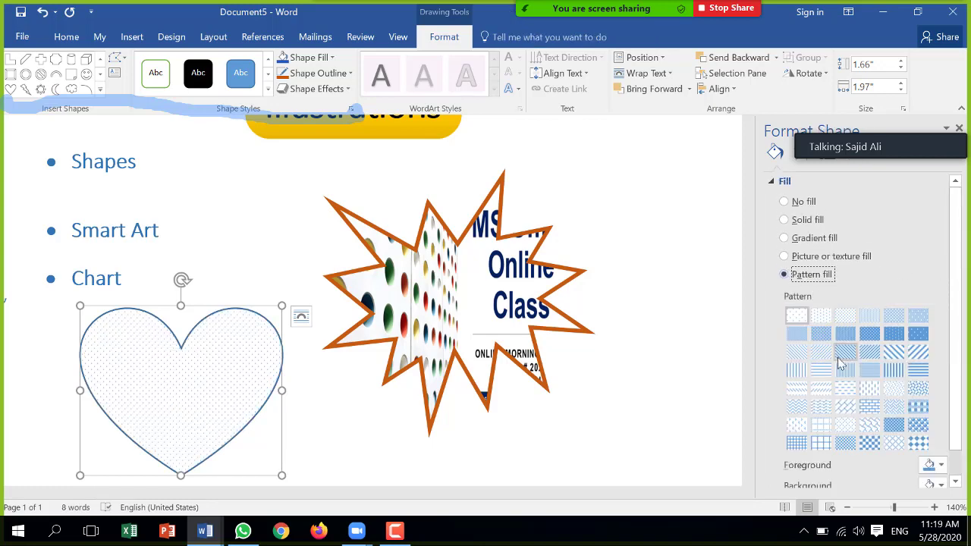
scroll(863, 379, "down", 1)
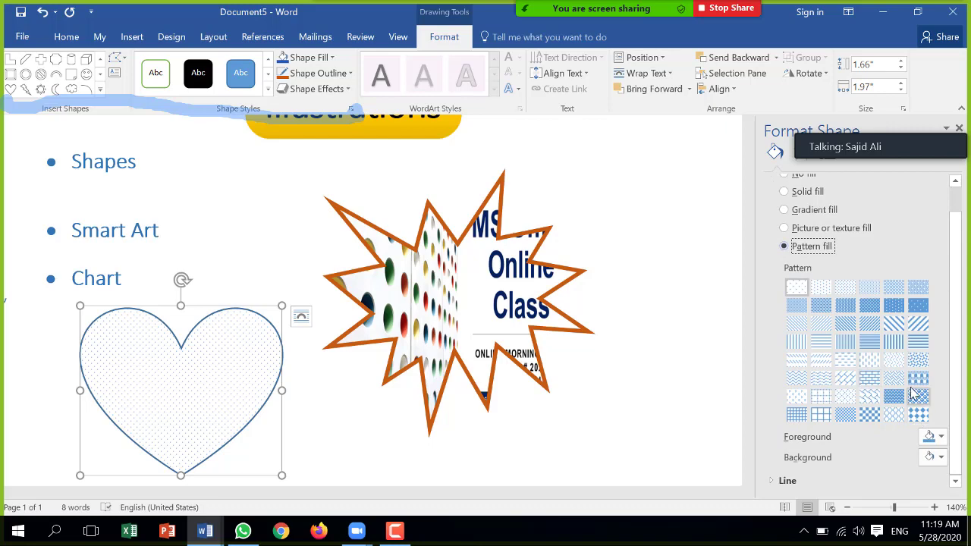
left_click(870, 379)
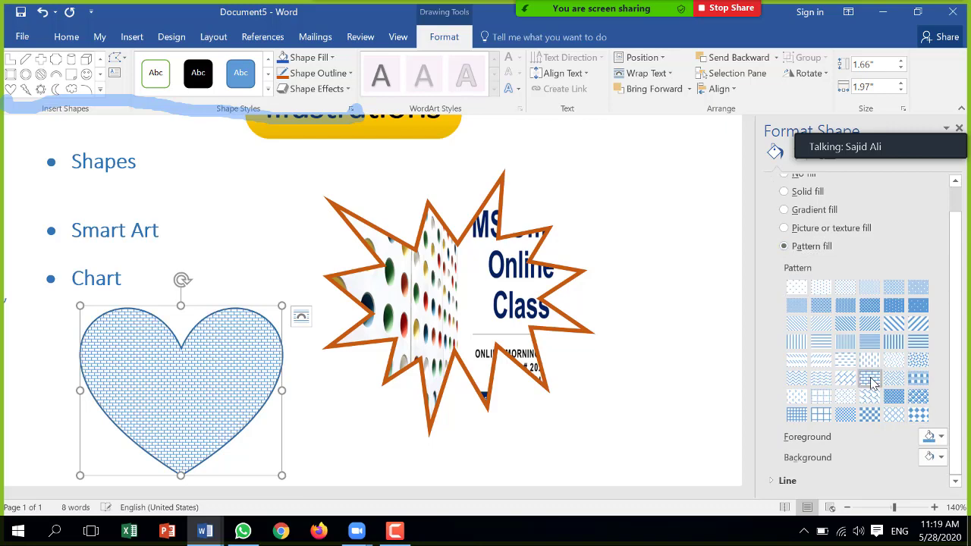
left_click(919, 414)
left_click(895, 416)
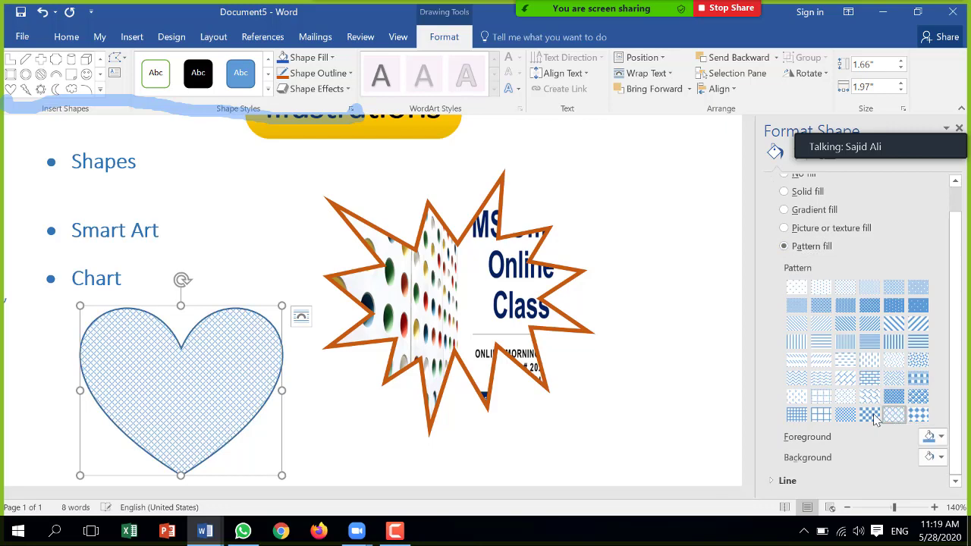
left_click(869, 416)
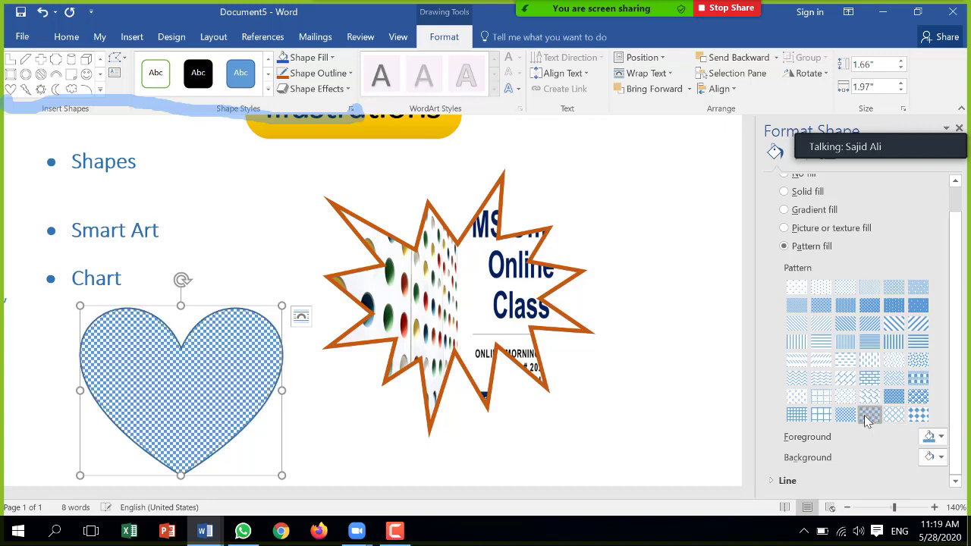
left_click(941, 437)
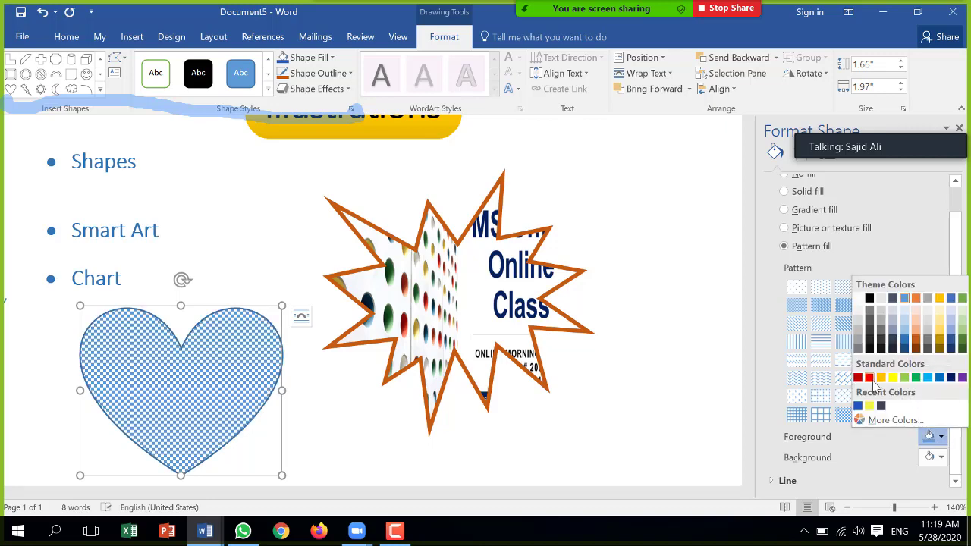
left_click(869, 378)
left_click(941, 458)
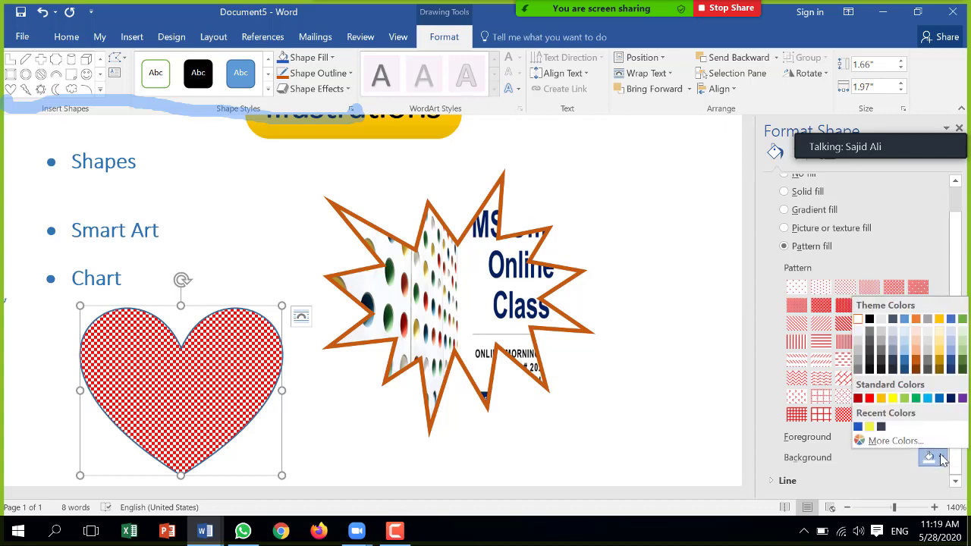
left_click(950, 400)
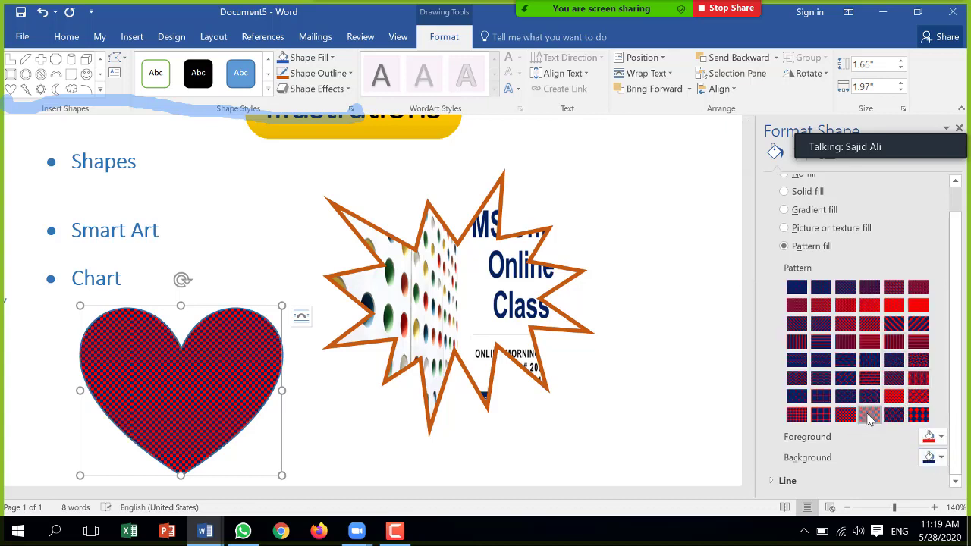
Step: Try several patterns and settle on the fine red dotted pattern
left_click(895, 325)
left_click(885, 327)
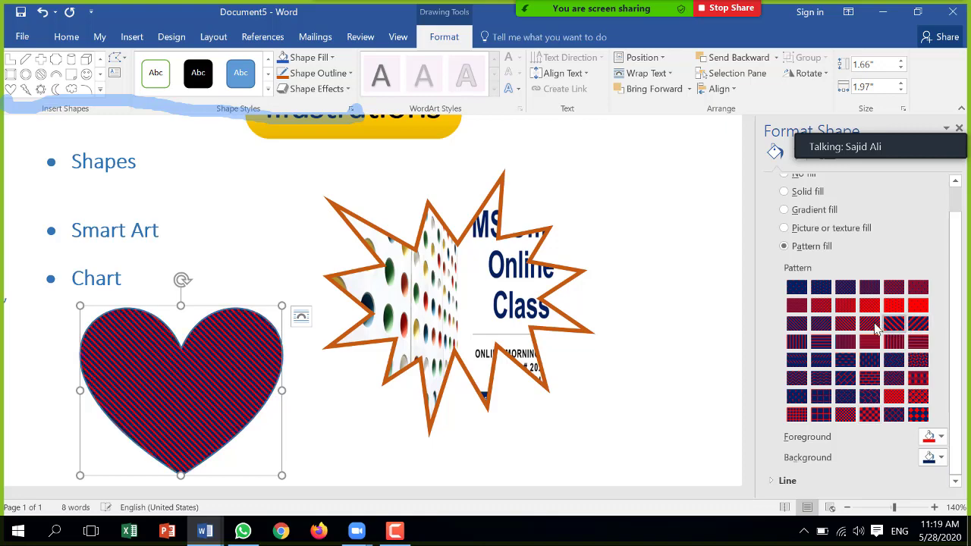
left_click(871, 343)
left_click(870, 359)
left_click(845, 360)
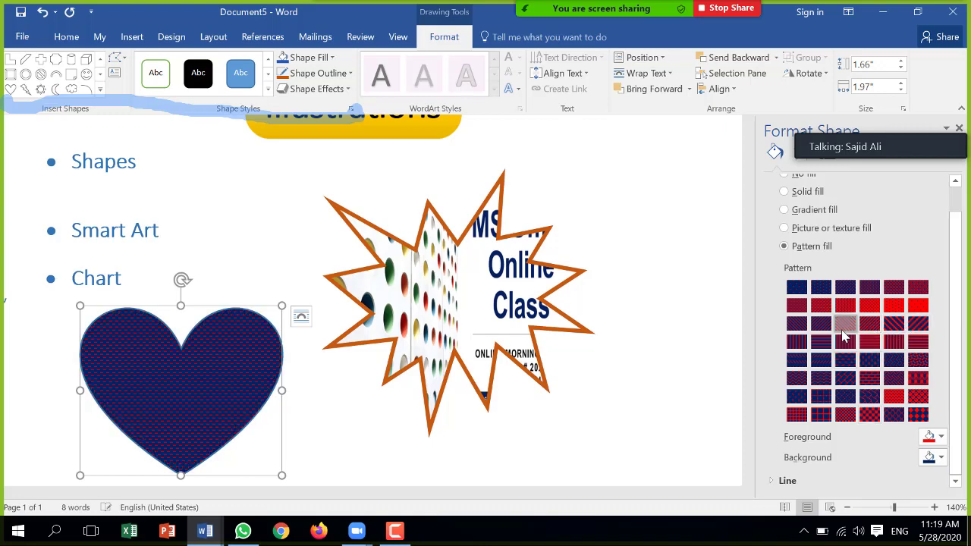
left_click(821, 326)
left_click(796, 341)
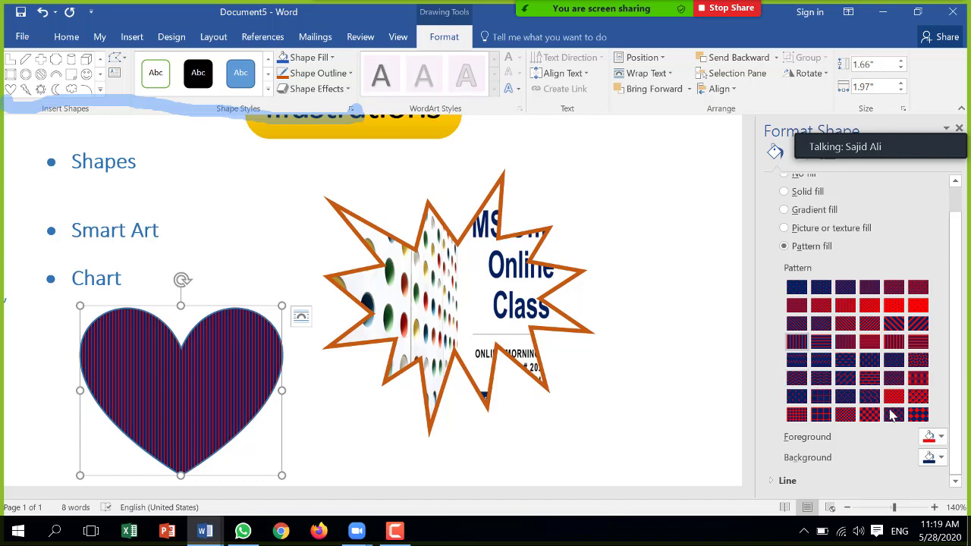
left_click(869, 416)
left_click(797, 416)
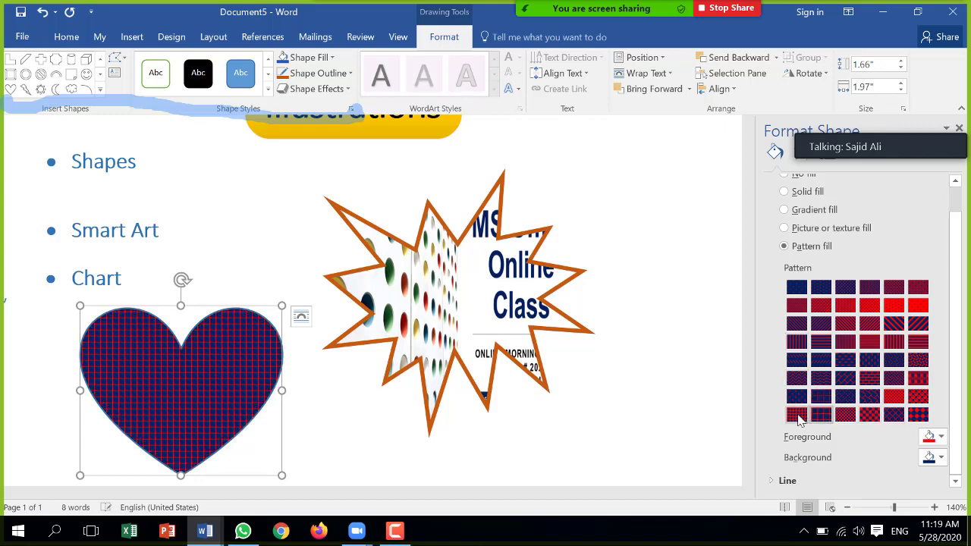
left_click(821, 416)
left_click(870, 416)
left_click(894, 360)
left_click(893, 342)
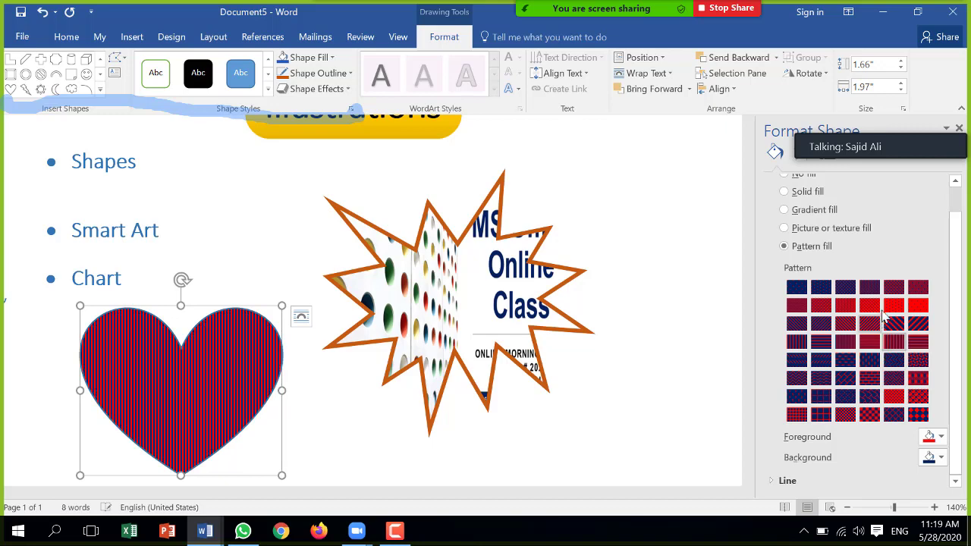
left_click(870, 305)
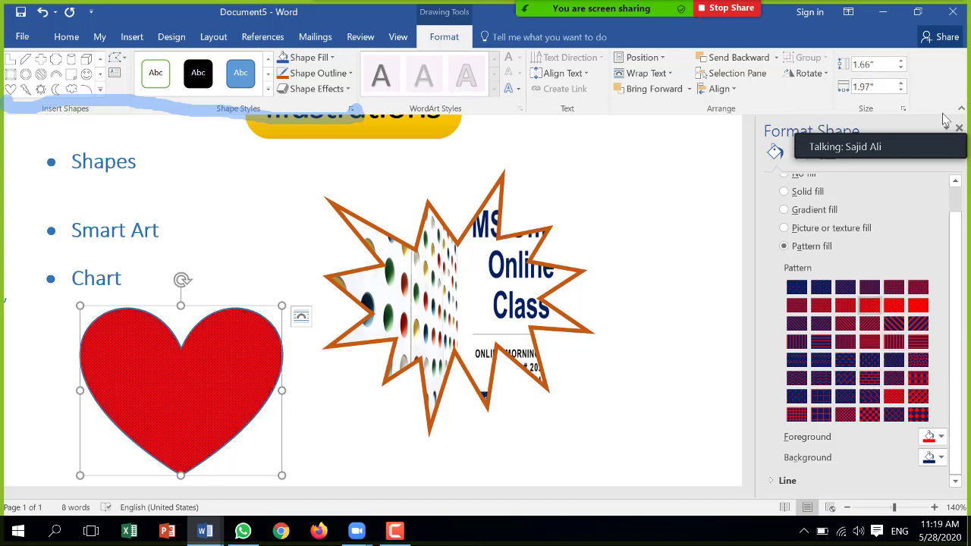
mouse_move(907, 114)
left_mouse_down()
mouse_move(900, 58)
mouse_move(915, 12)
left_mouse_up()
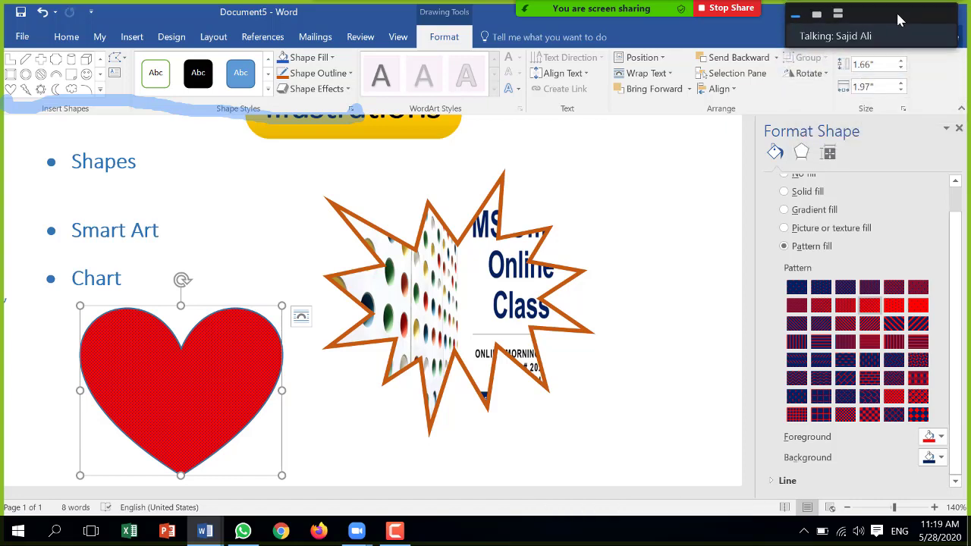
left_click(946, 129)
Step: Close the fill settings pane and bring up the heart's outline Weight choices
left_click(962, 131)
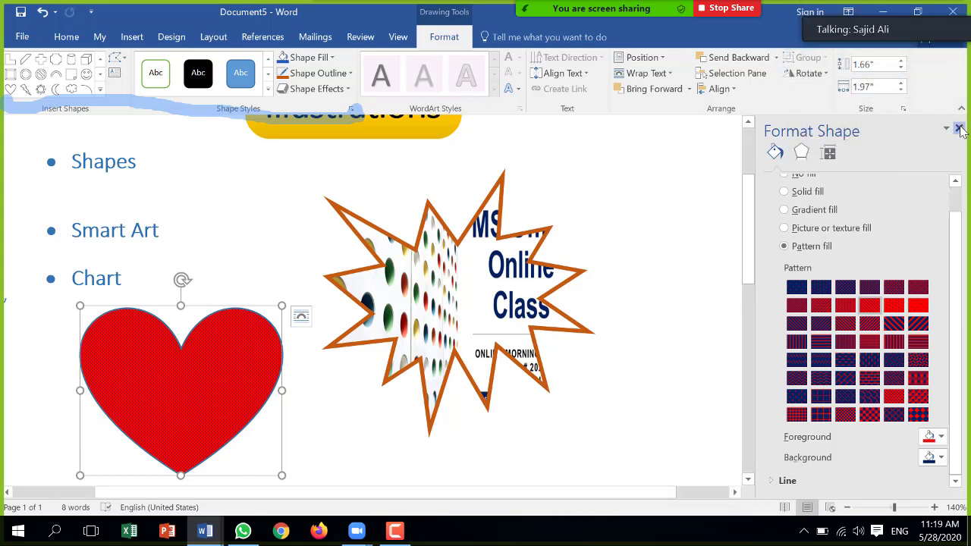
left_click(962, 131)
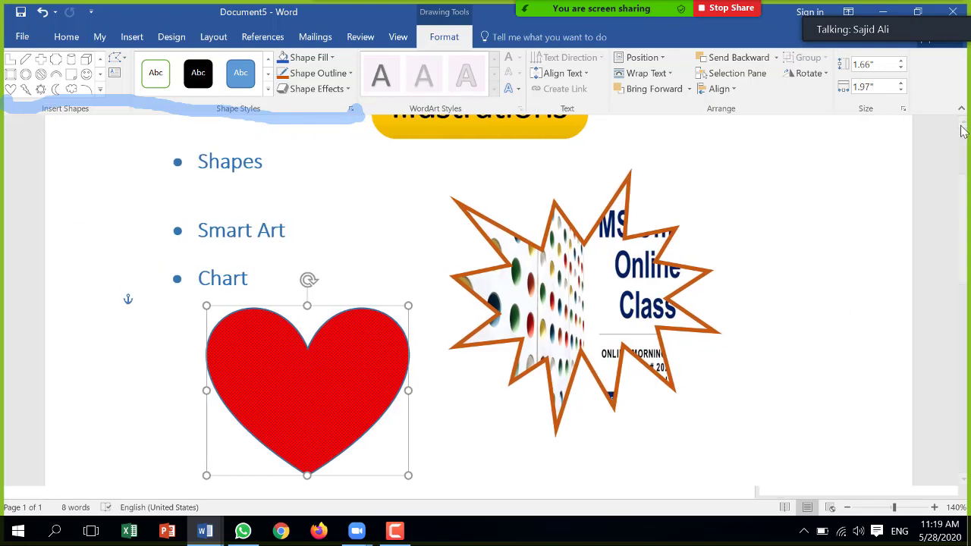
left_click(332, 58)
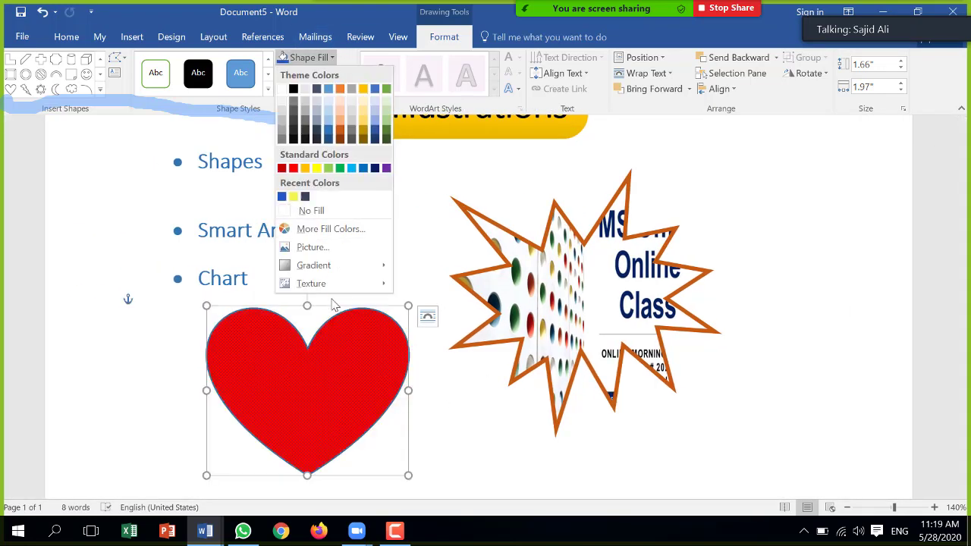
mouse_move(343, 293)
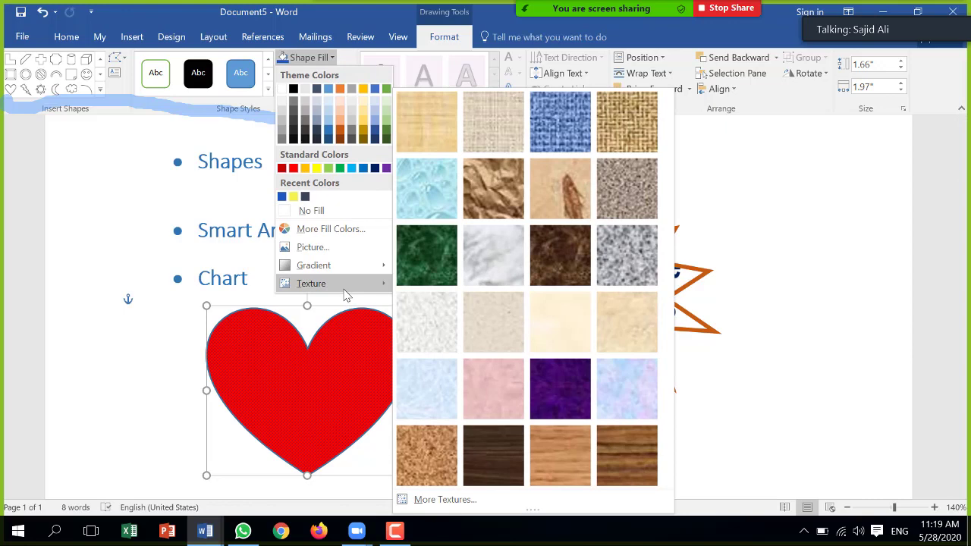
left_click(332, 58)
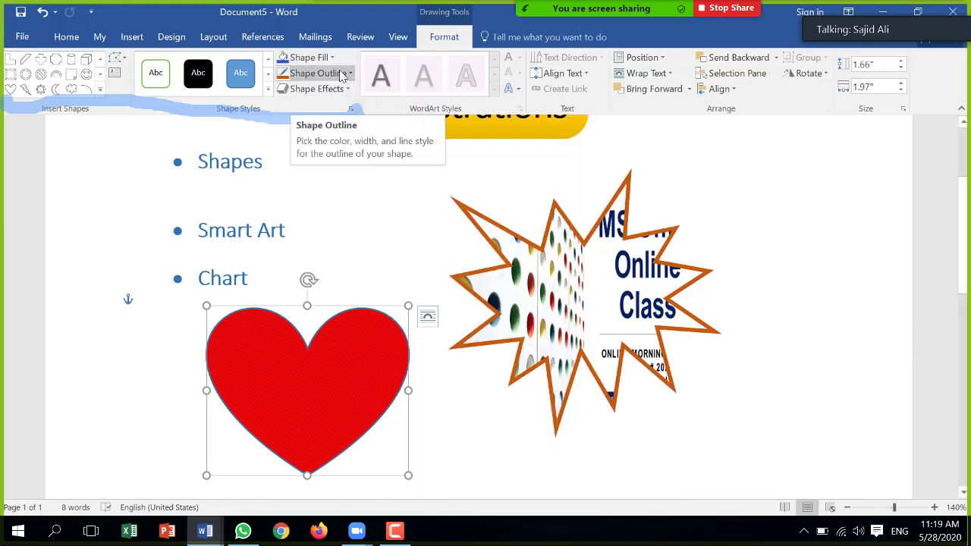
left_click(341, 74)
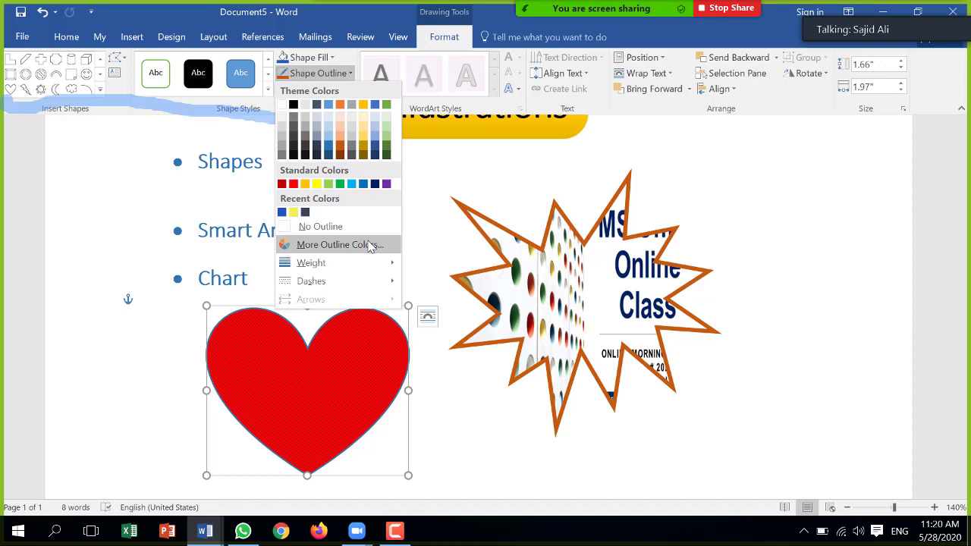
mouse_move(384, 263)
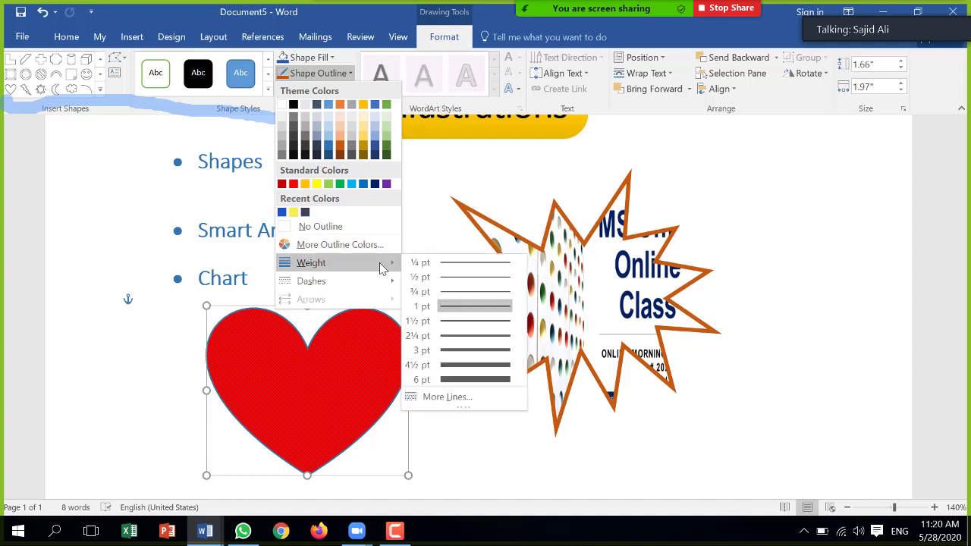
Step: Make the heart's outline 4½ pt long-dash and open its detailed line settings
left_click(478, 371)
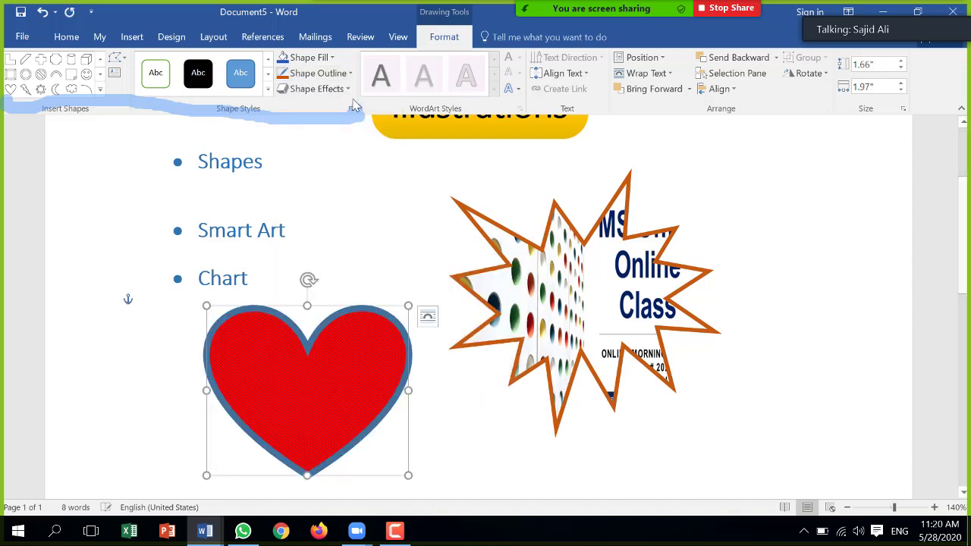
left_click(347, 76)
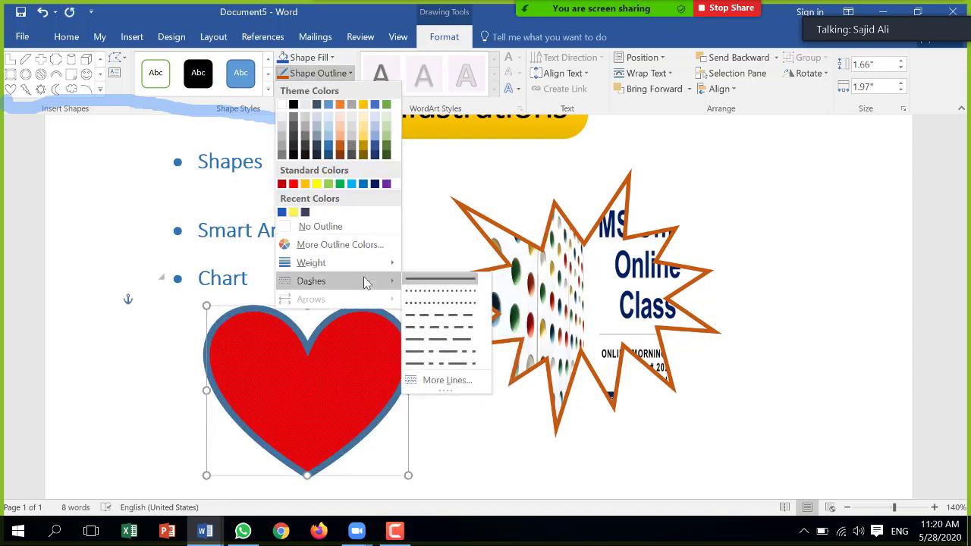
mouse_move(384, 264)
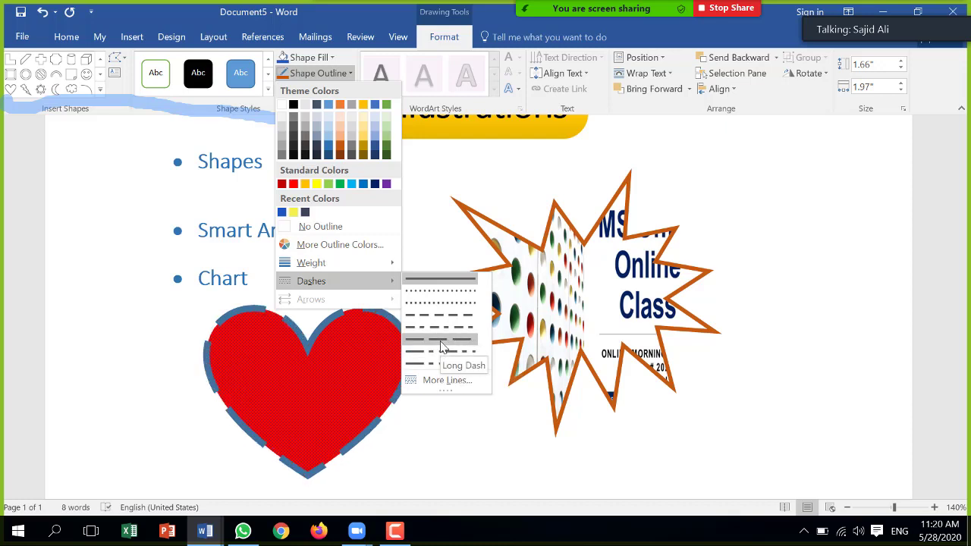
left_click(443, 347)
left_click(344, 74)
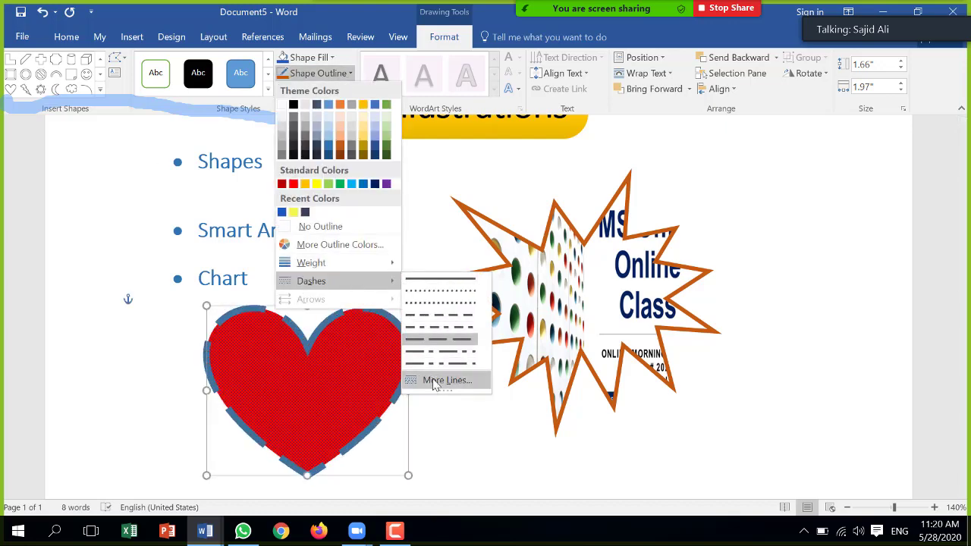
left_click(447, 380)
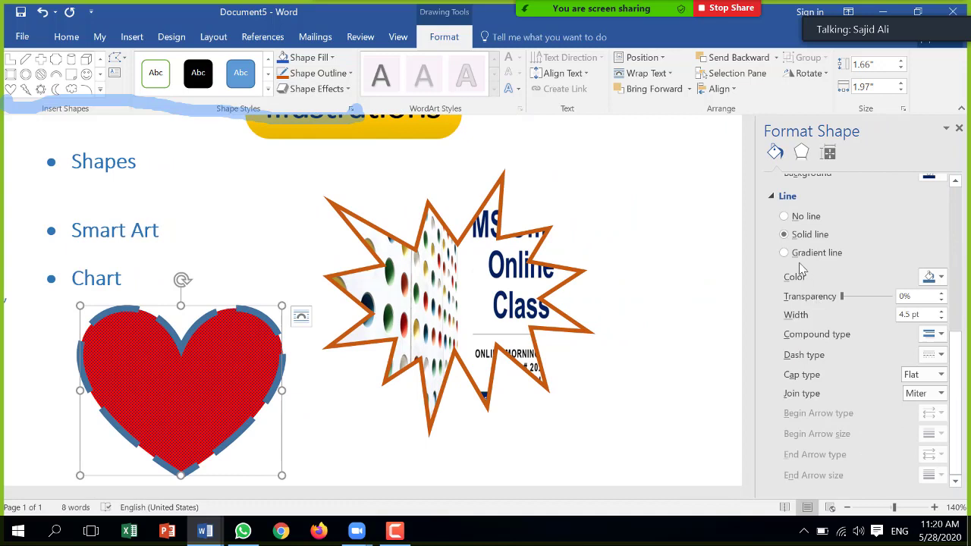
Step: Give the heart's outline a radial gradient line with green, dark blue and red stops
left_click(802, 258)
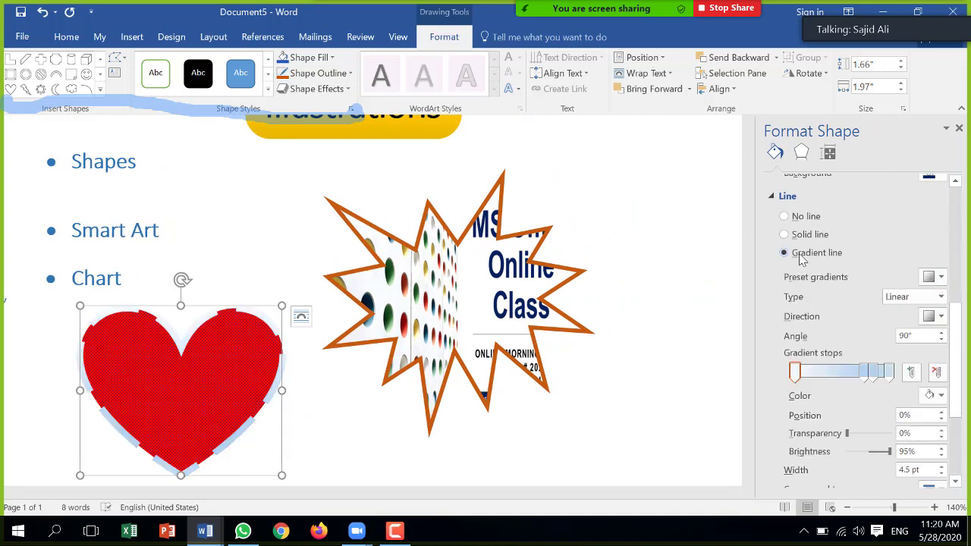
left_click(941, 277)
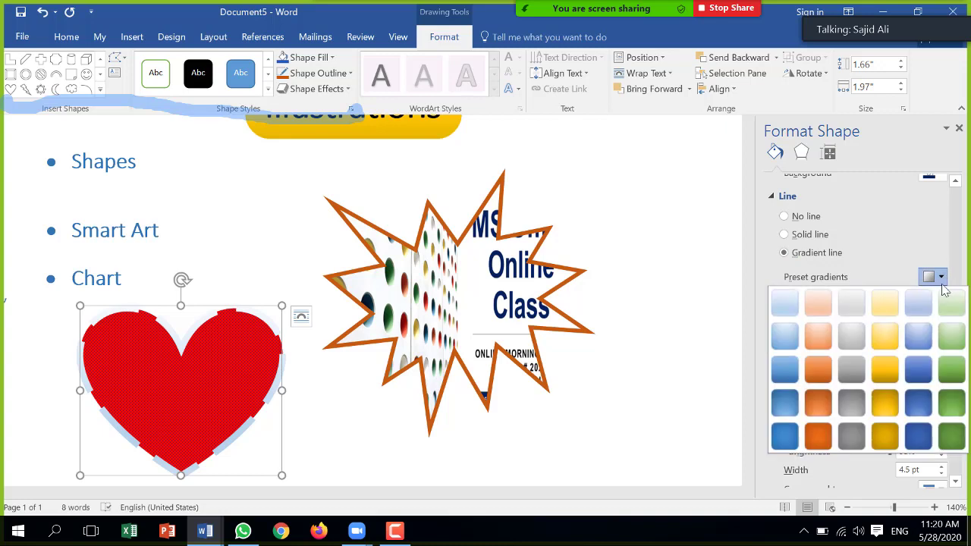
left_click(886, 402)
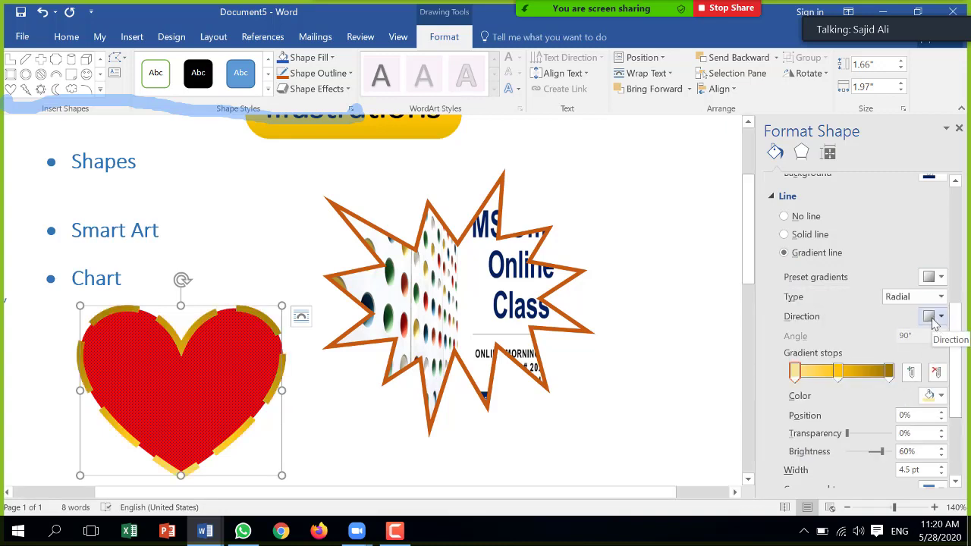
left_click(889, 373)
left_click(939, 395)
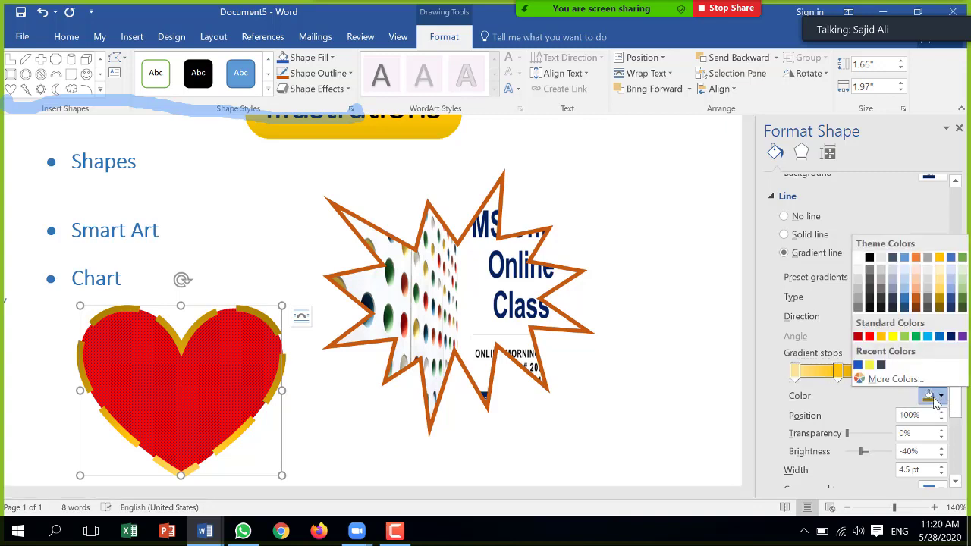
left_click(869, 337)
left_click(795, 371)
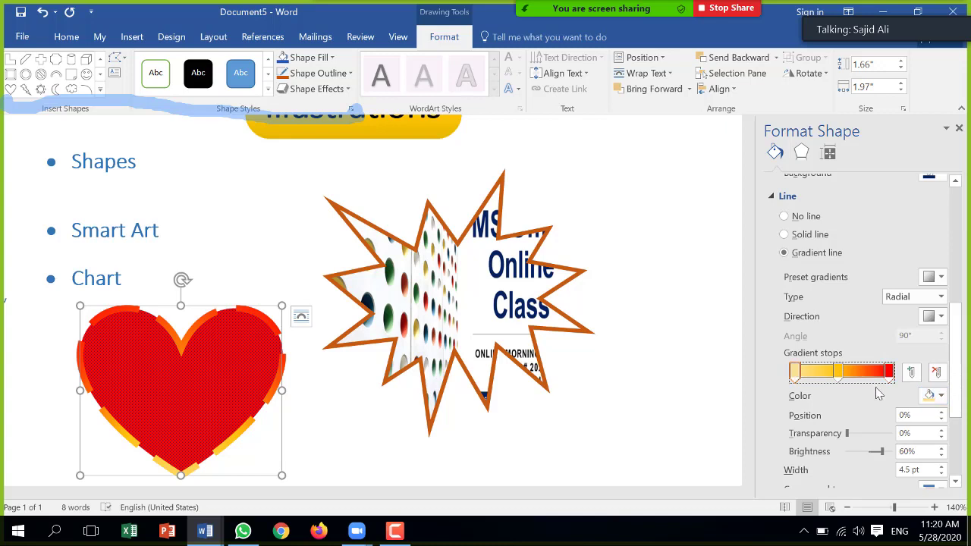
left_click(941, 395)
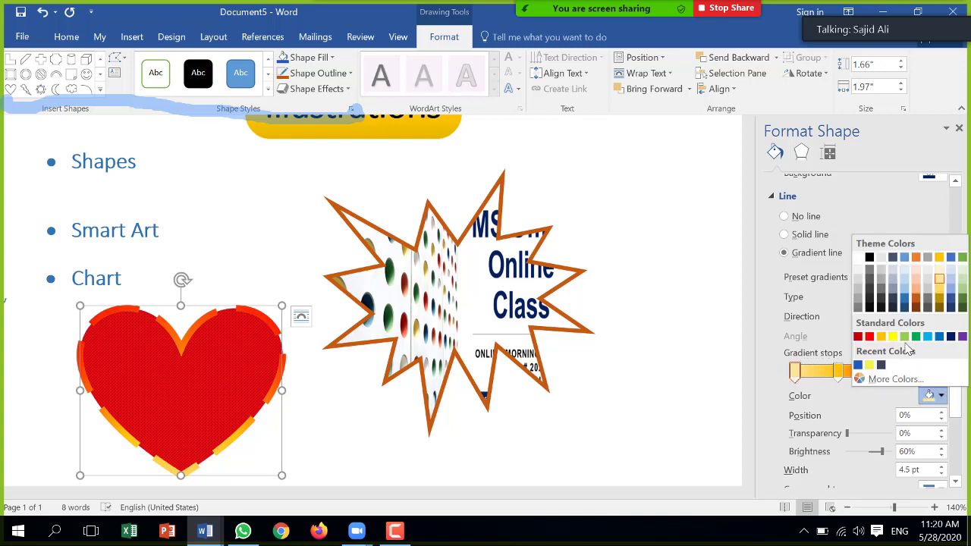
left_click(916, 337)
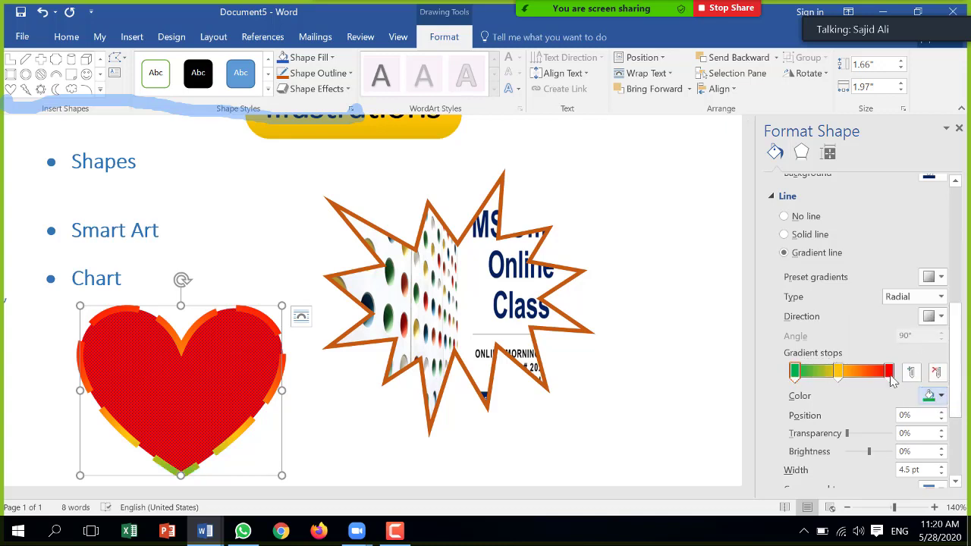
left_click(837, 371)
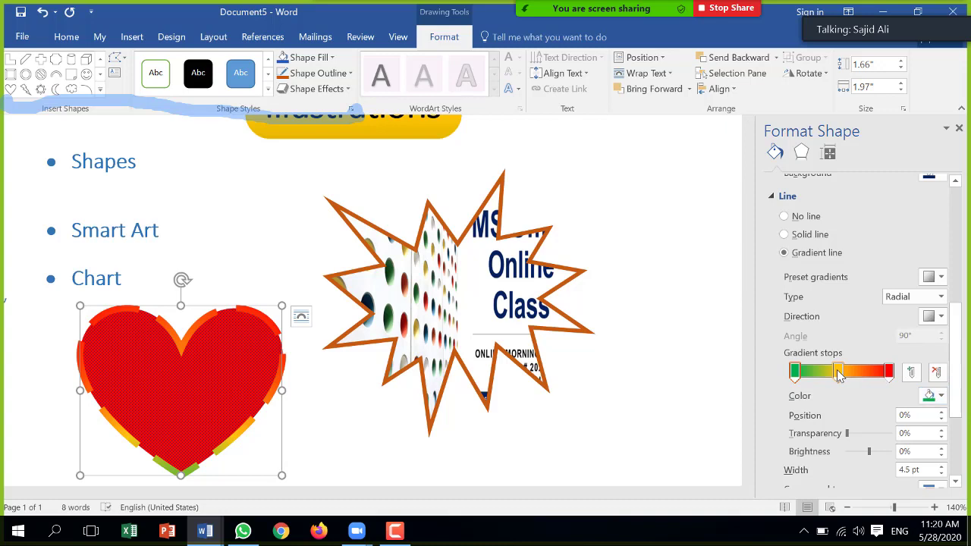
left_click(940, 395)
left_click(951, 336)
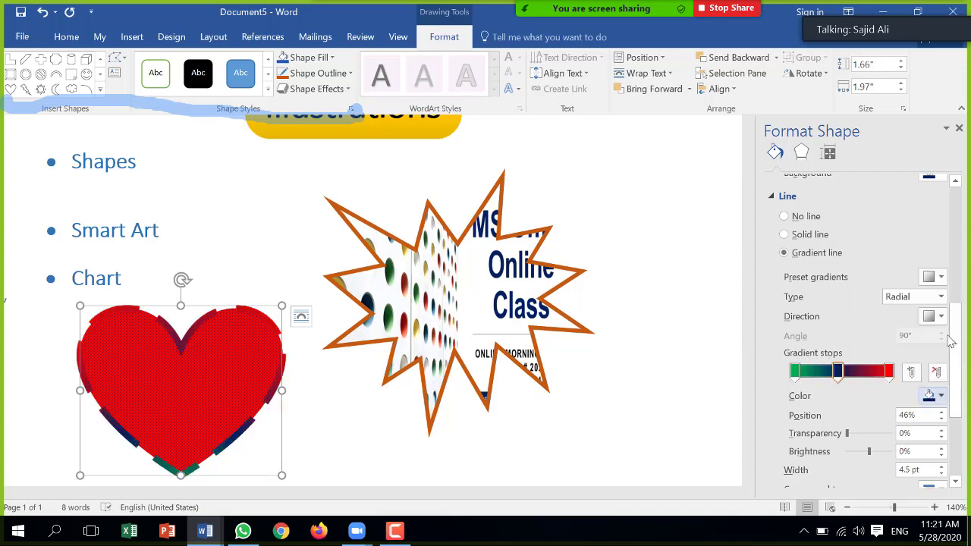
Step: Set the dashed outline's cap type to Round
scroll(893, 357, "down", 5)
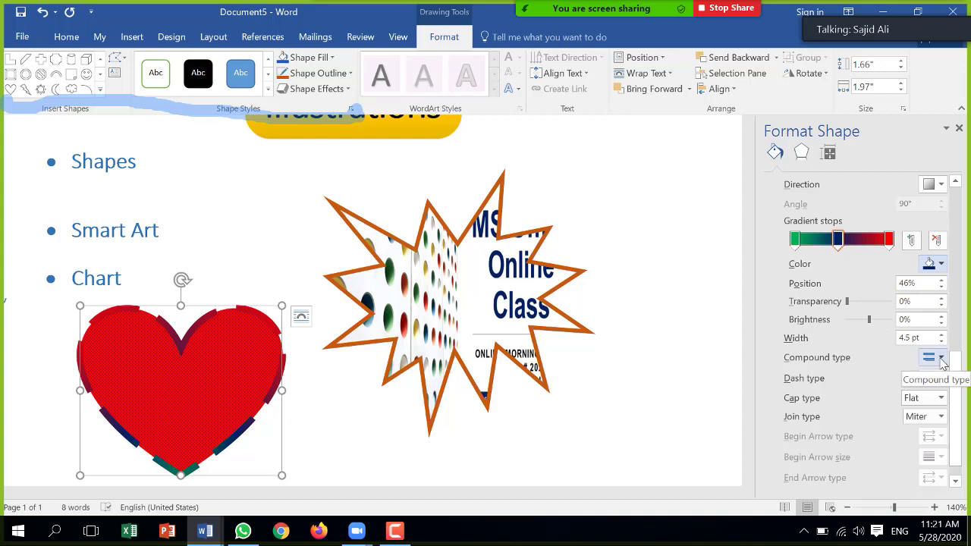
scroll(926, 379, "down", 1)
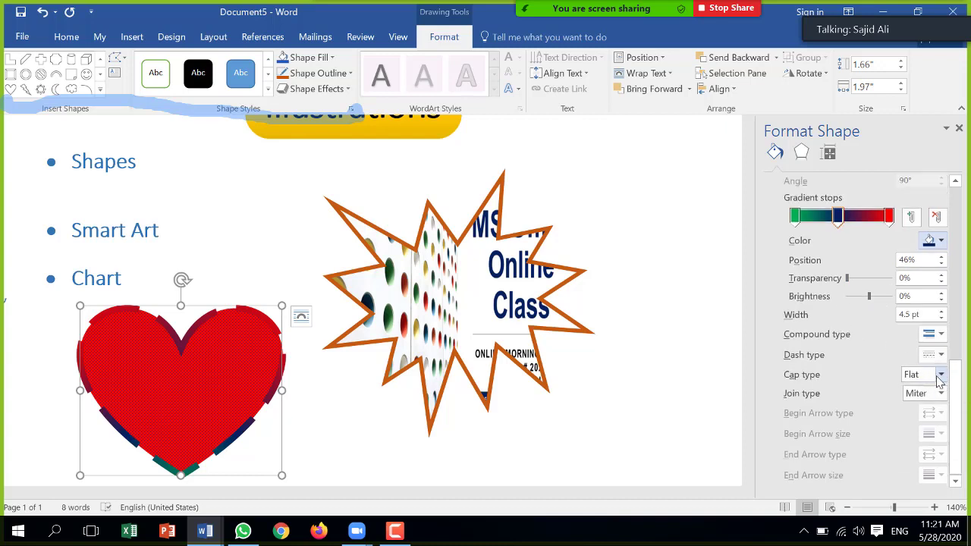
left_click(940, 376)
left_click(933, 391)
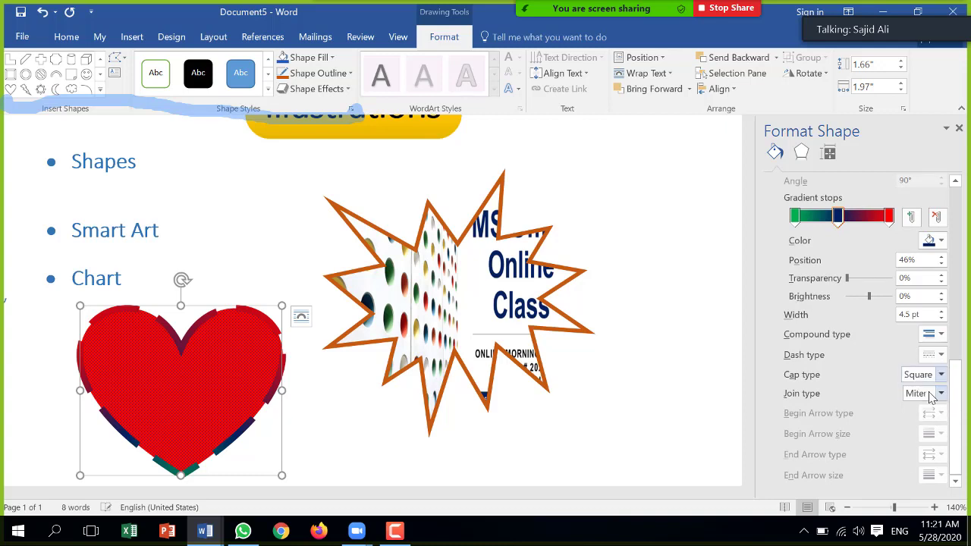
left_click(941, 374)
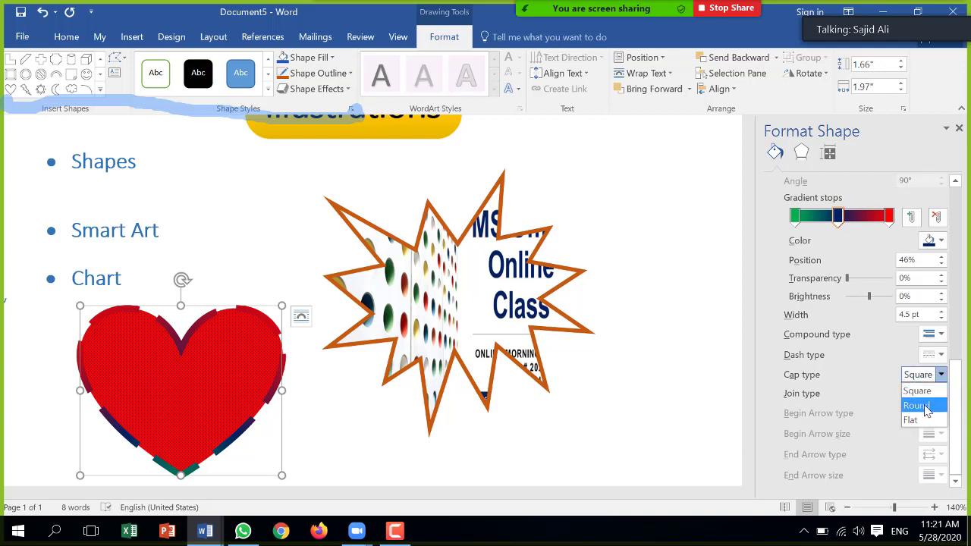
left_click(924, 405)
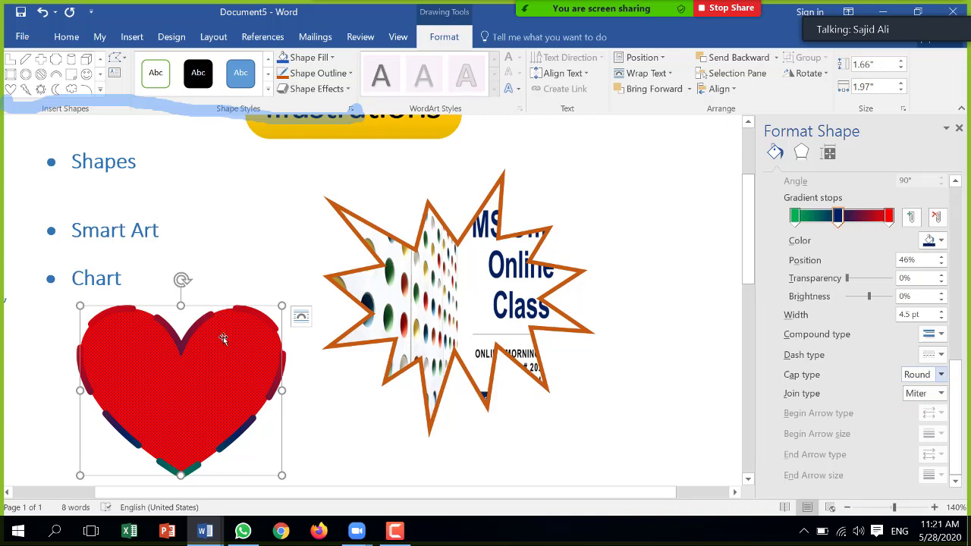
key("Down")
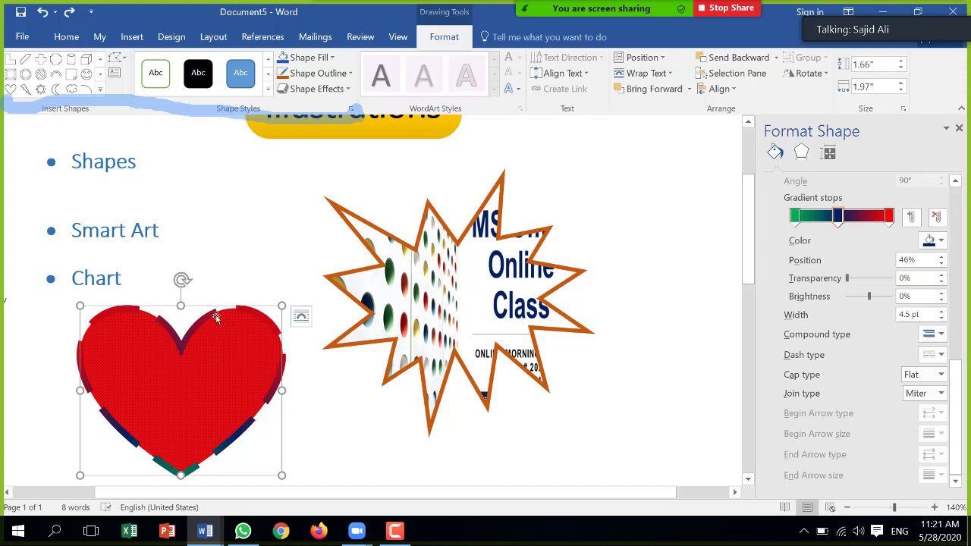
key("Up")
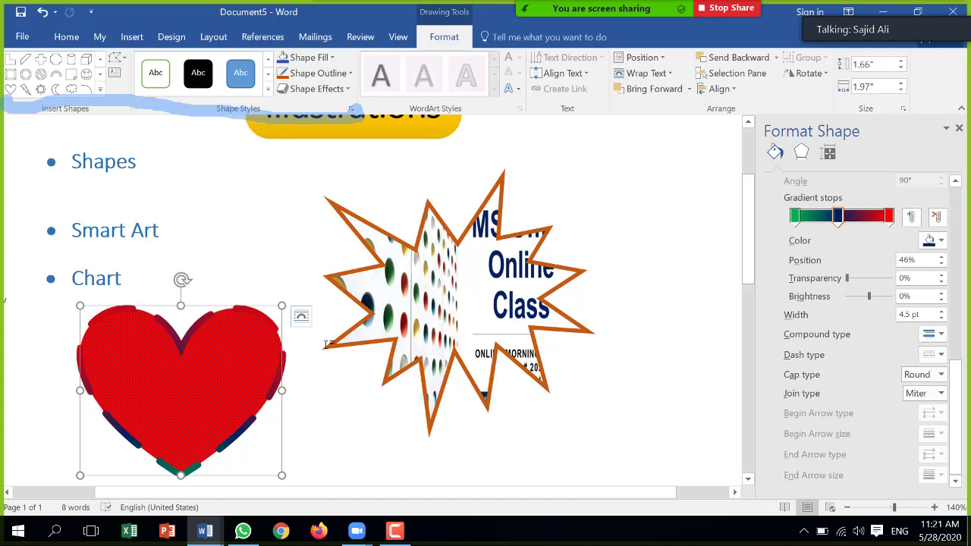
Step: Set the outline's join type to Bevel and close the line settings
left_click(941, 393)
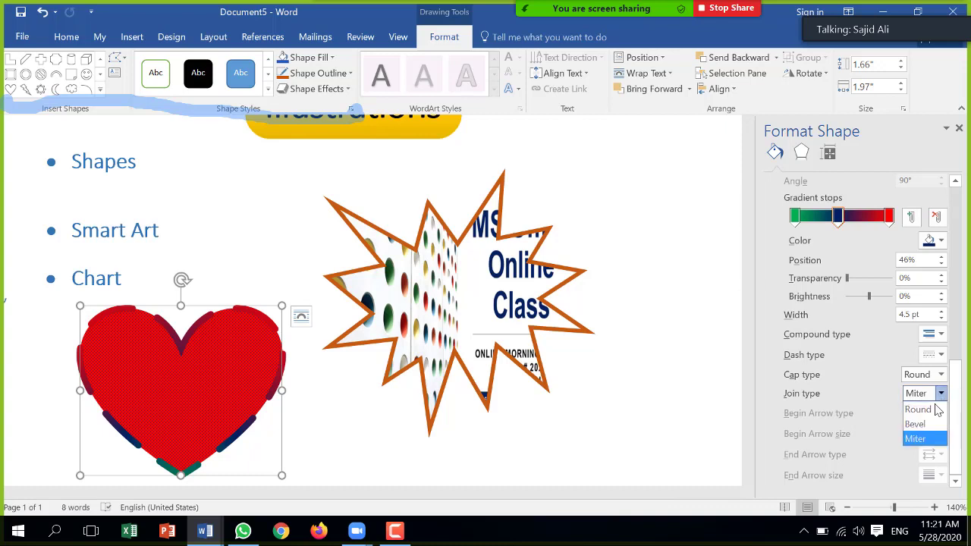
left_click(927, 408)
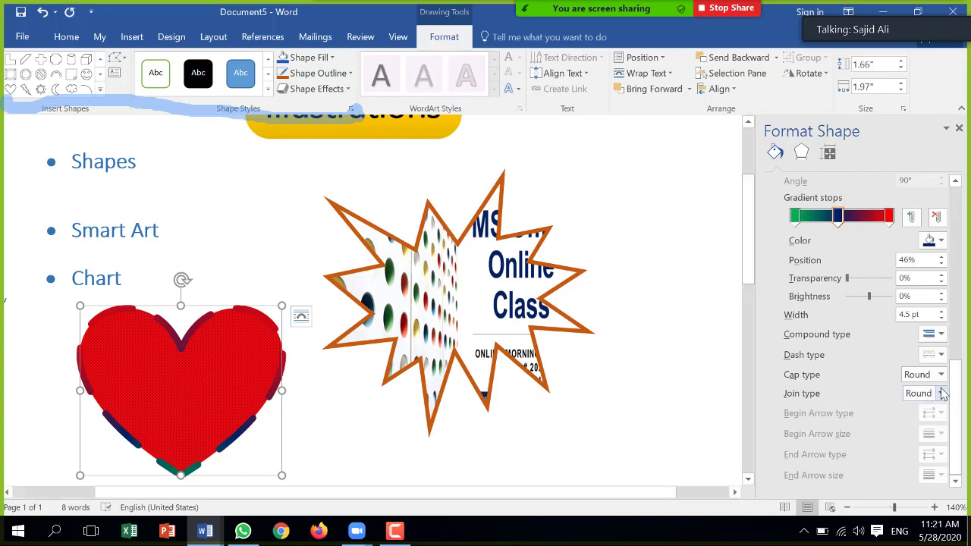
left_click(938, 392)
left_click(922, 423)
key("ctrl+z")
key("ctrl+z")
key("ctrl+y")
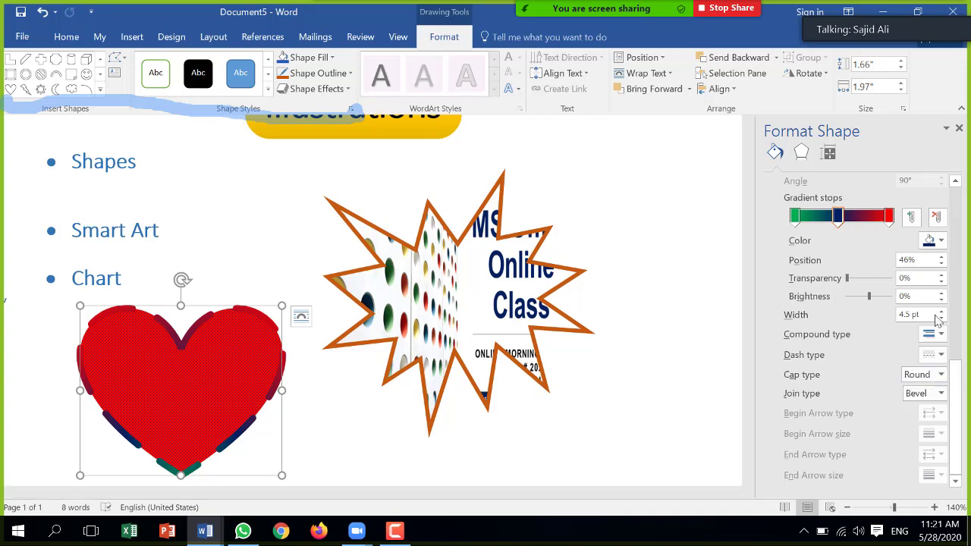
left_click(959, 130)
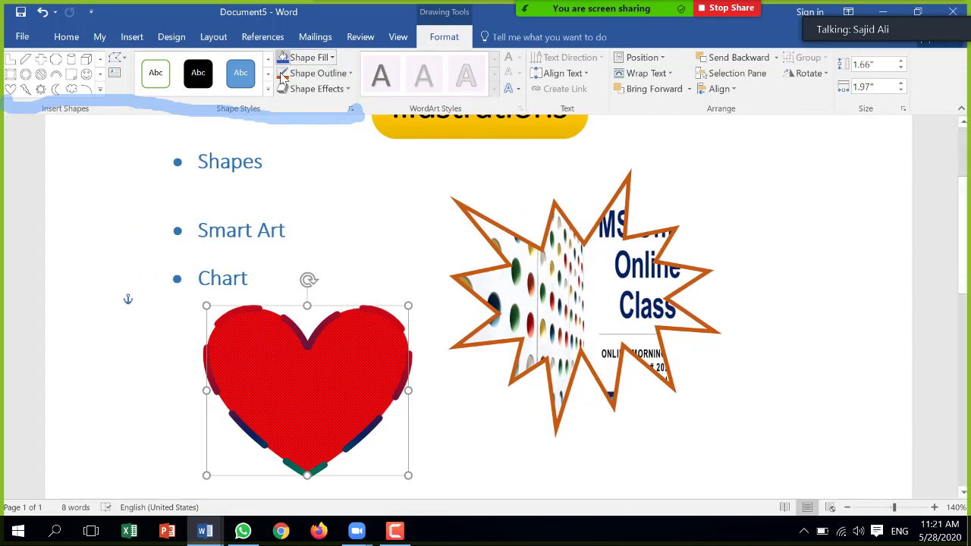
Step: Draw a straight line to the right of the Shapes bullet
left_click(349, 73)
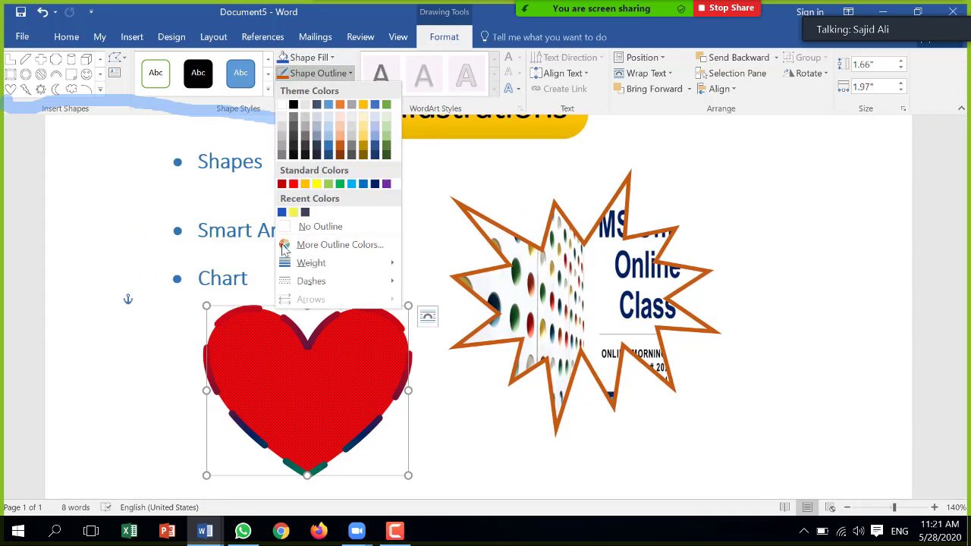
left_click(103, 91)
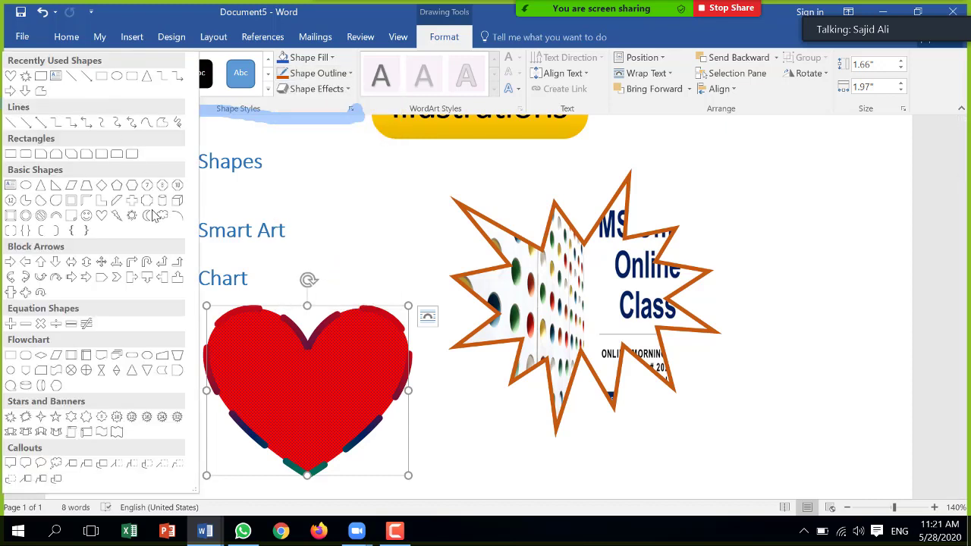
left_click(51, 126)
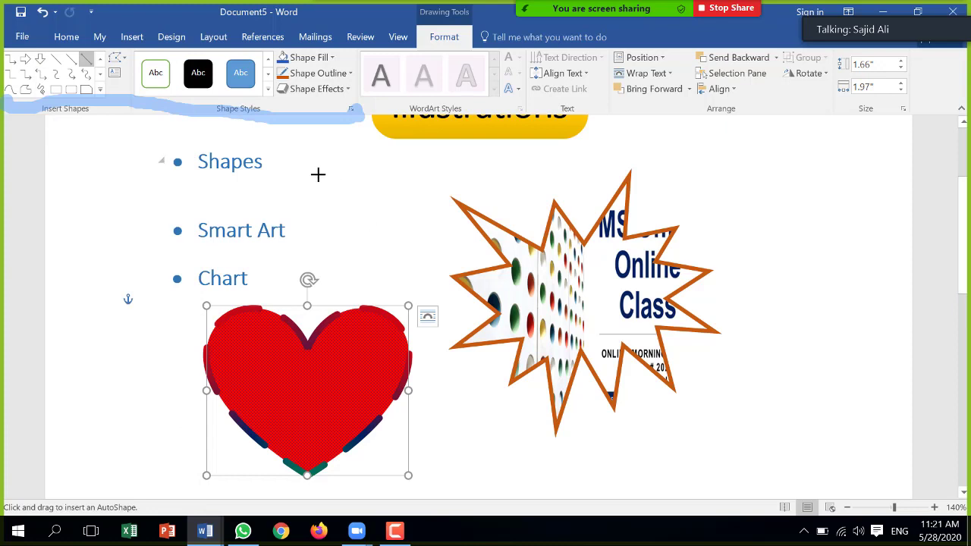
left_click_drag(320, 175, 531, 173)
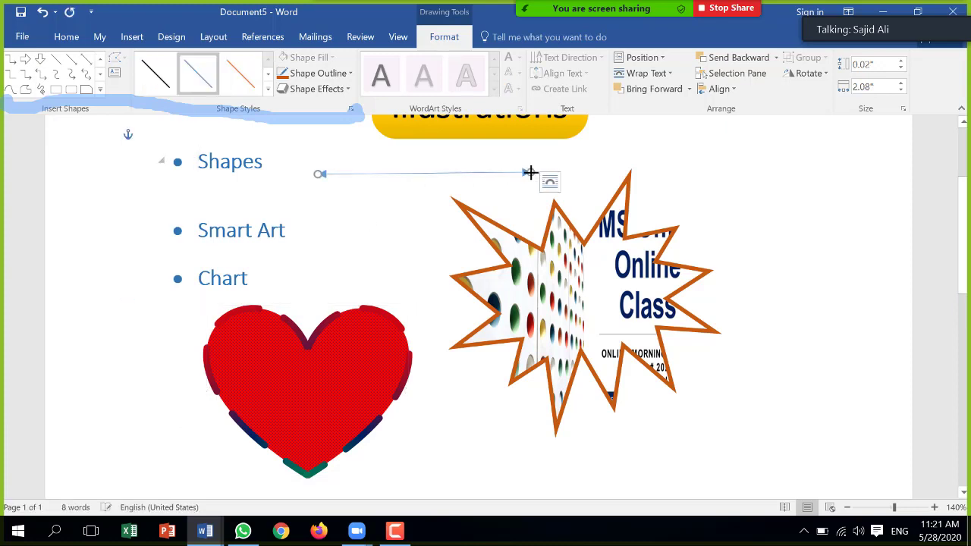
Step: Give the line oval ends, a dark solid line style and a 6 pt weight
left_click(319, 73)
mouse_move(363, 299)
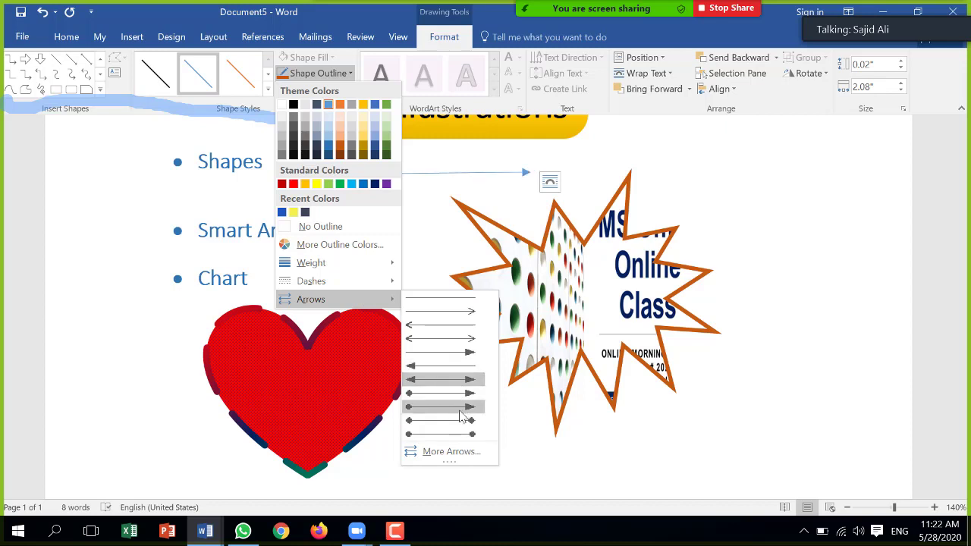
left_click(461, 433)
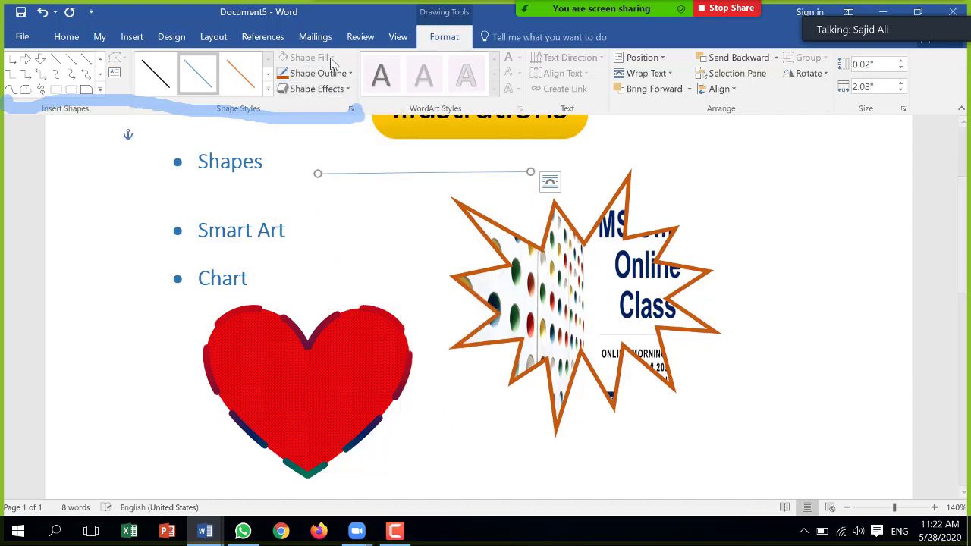
left_click(268, 89)
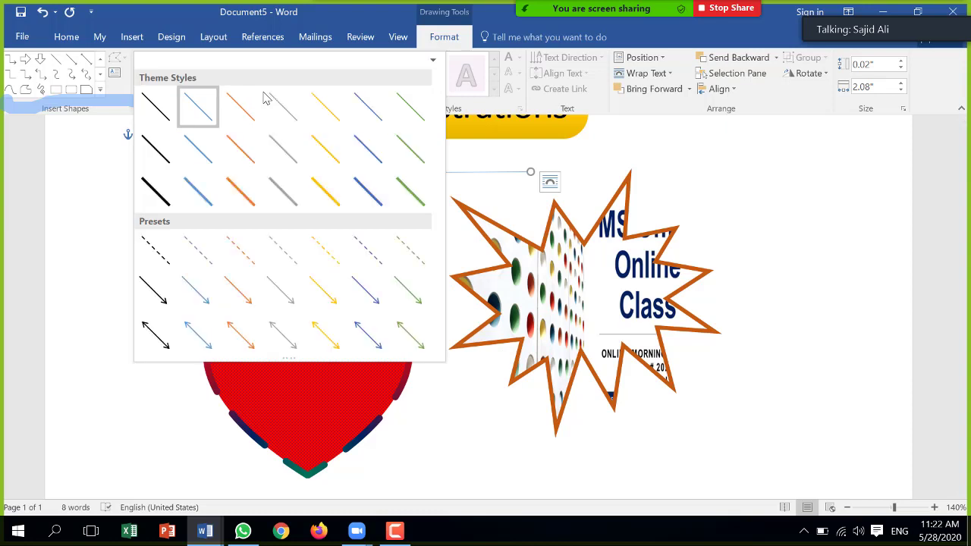
left_click(159, 201)
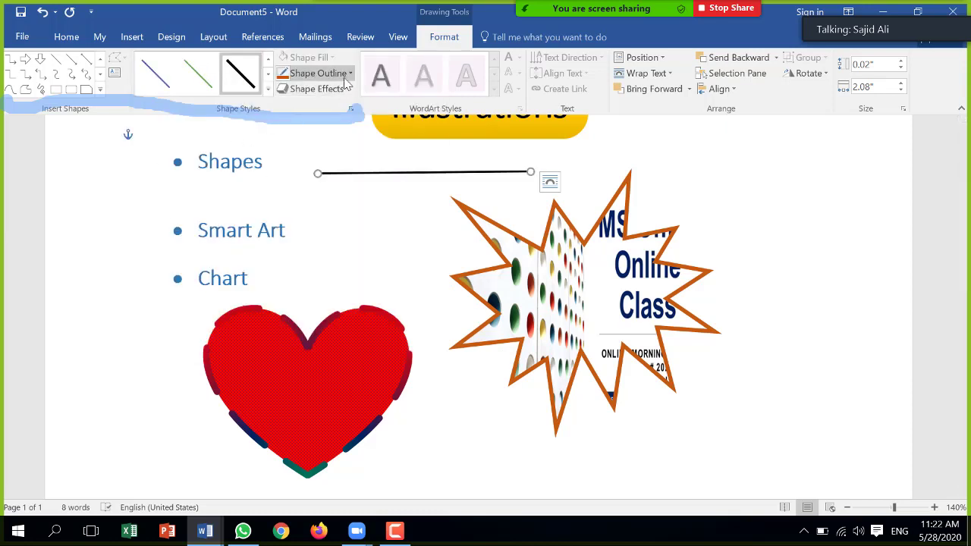
left_click(313, 73)
mouse_move(379, 263)
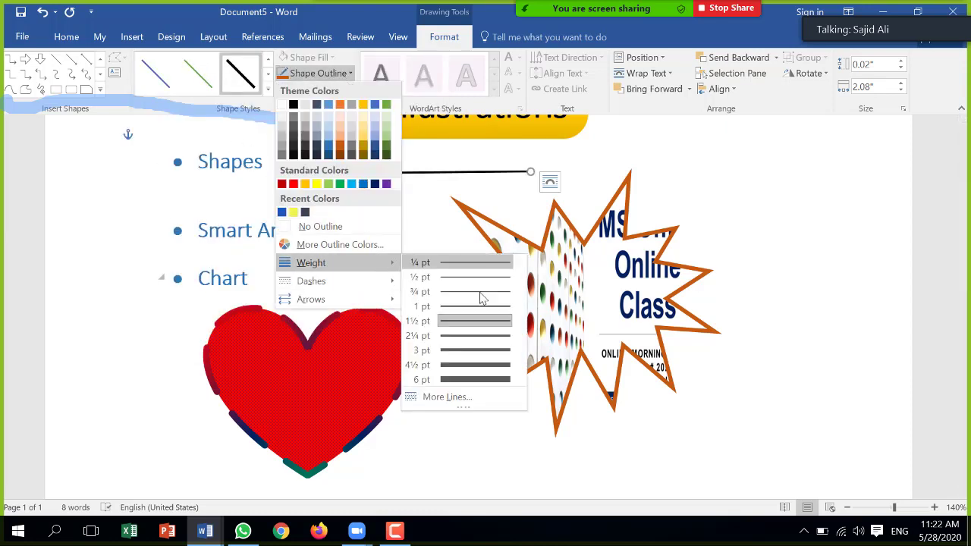
left_click(470, 381)
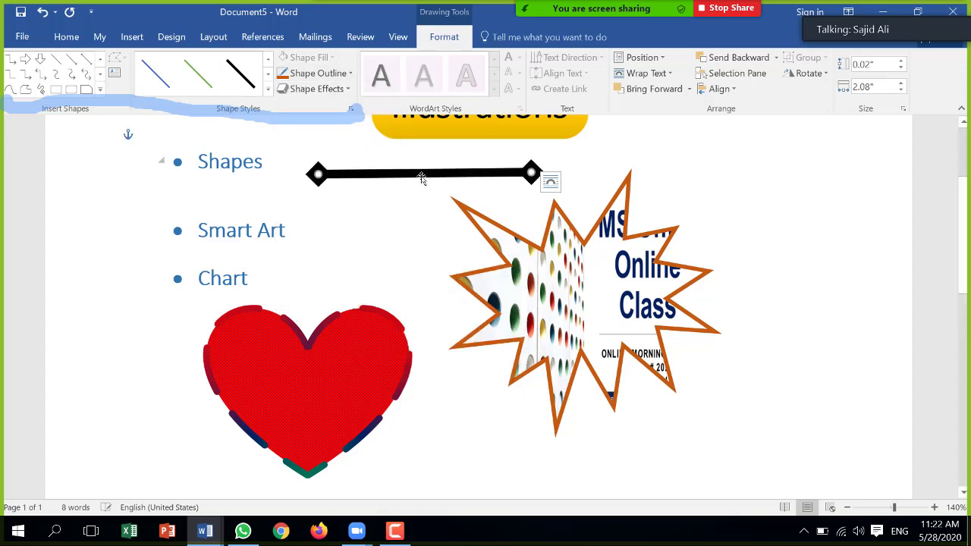
Step: Colour the line orange beside Shapes and give it a diamond start and arrowhead end
mouse_move(423, 178)
left_mouse_down()
mouse_move(613, 449)
mouse_move(602, 443)
left_mouse_up()
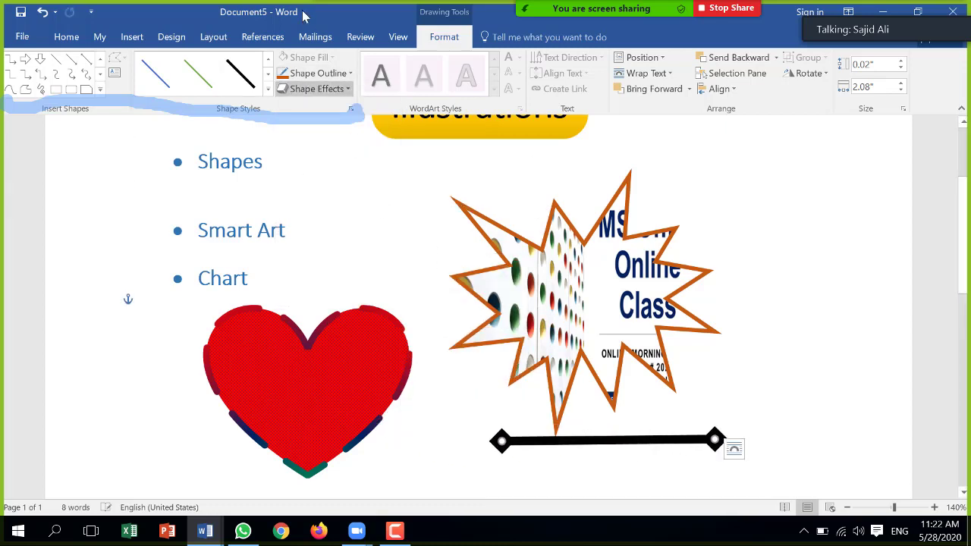
left_click(283, 73)
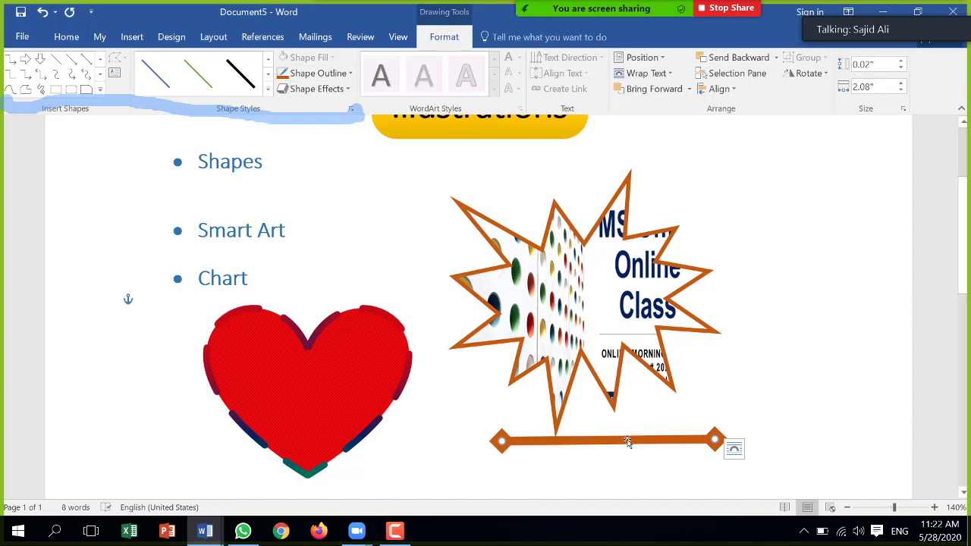
left_click_drag(627, 443, 507, 161)
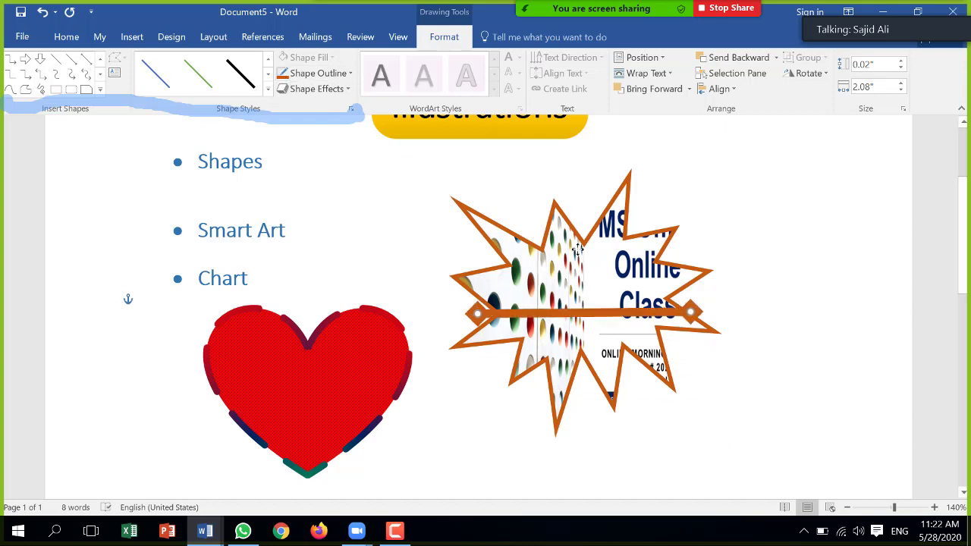
left_click(319, 89)
left_click(350, 73)
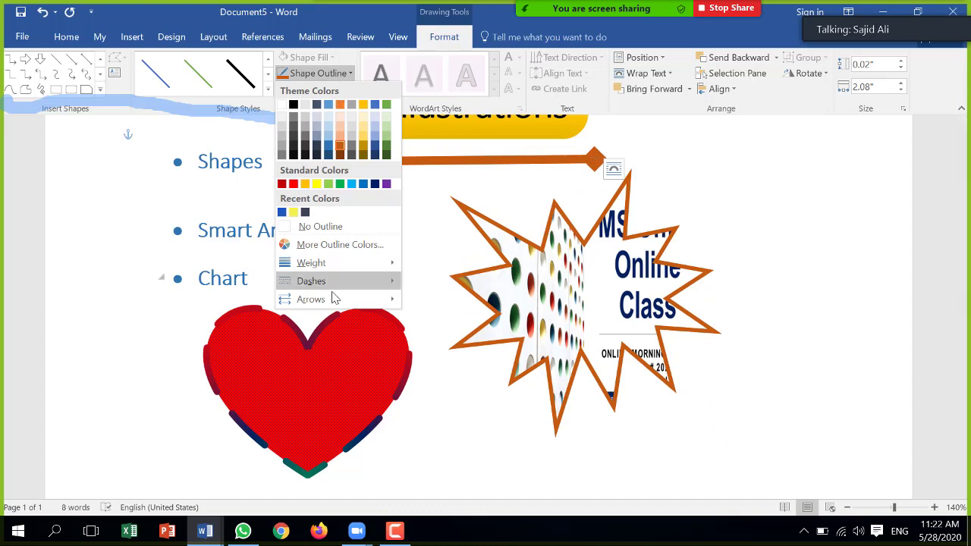
mouse_move(334, 298)
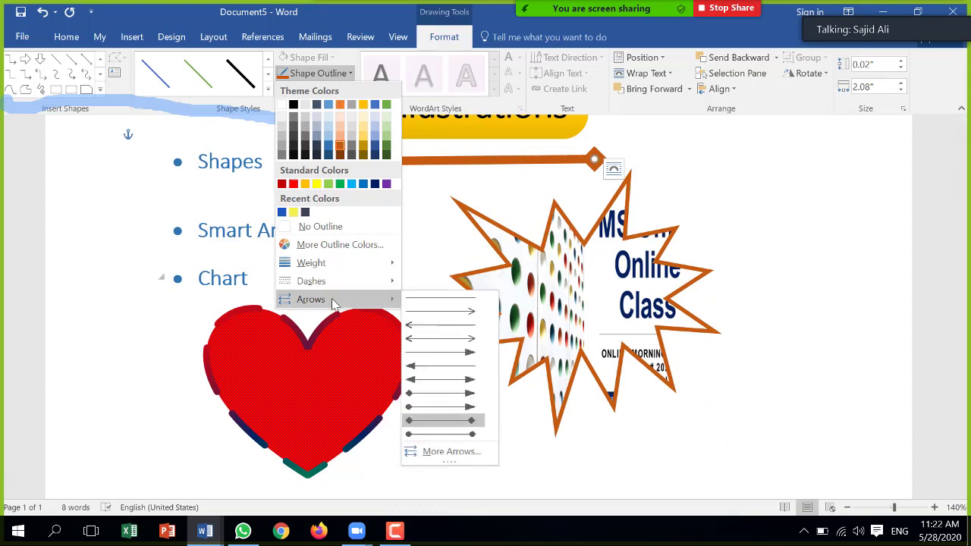
left_click(463, 394)
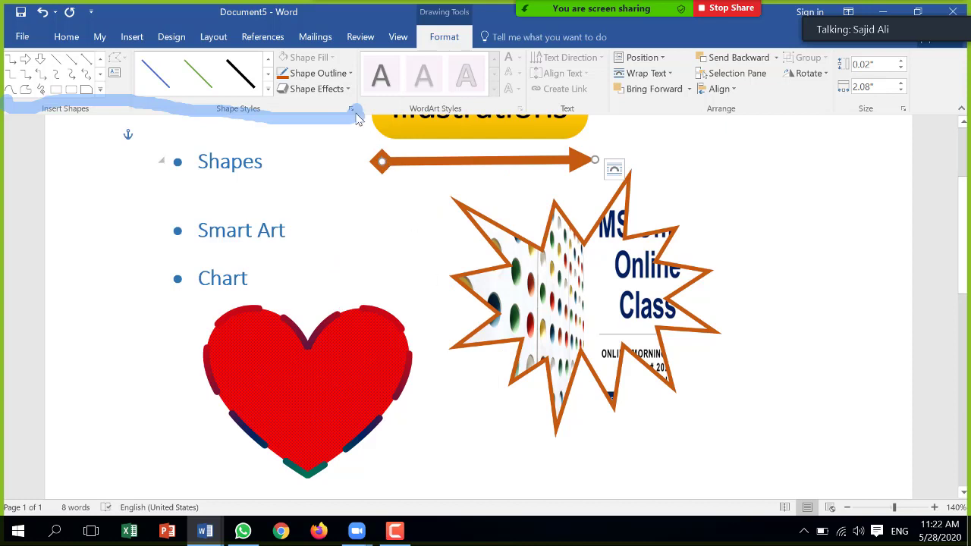
left_click(329, 388)
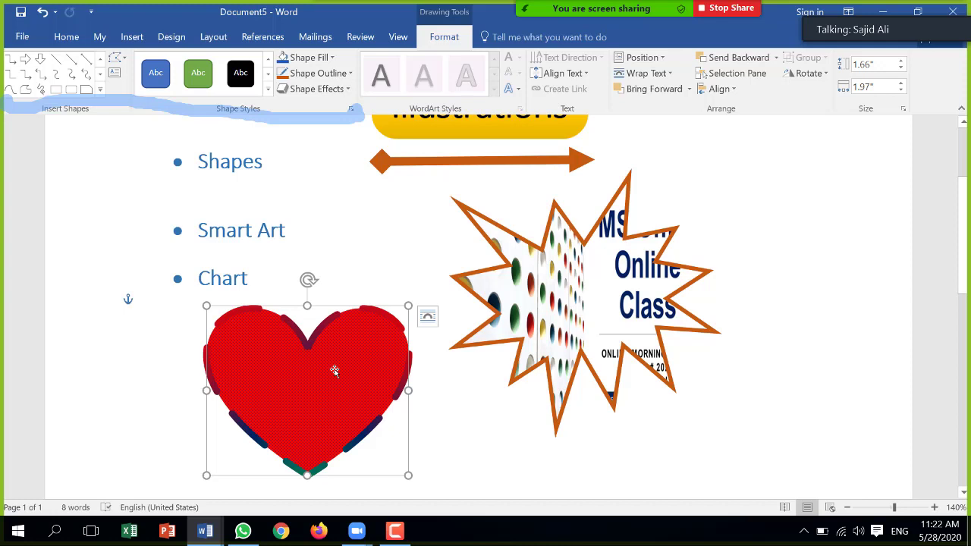
Step: Apply the last 3-D preset effect to the heart, making it a raised solid red heart
left_click(317, 88)
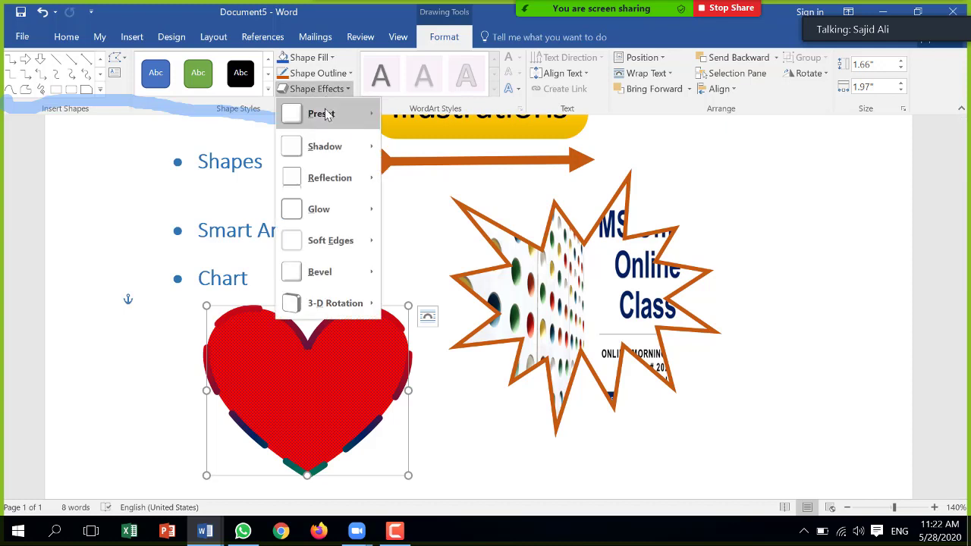
mouse_move(327, 115)
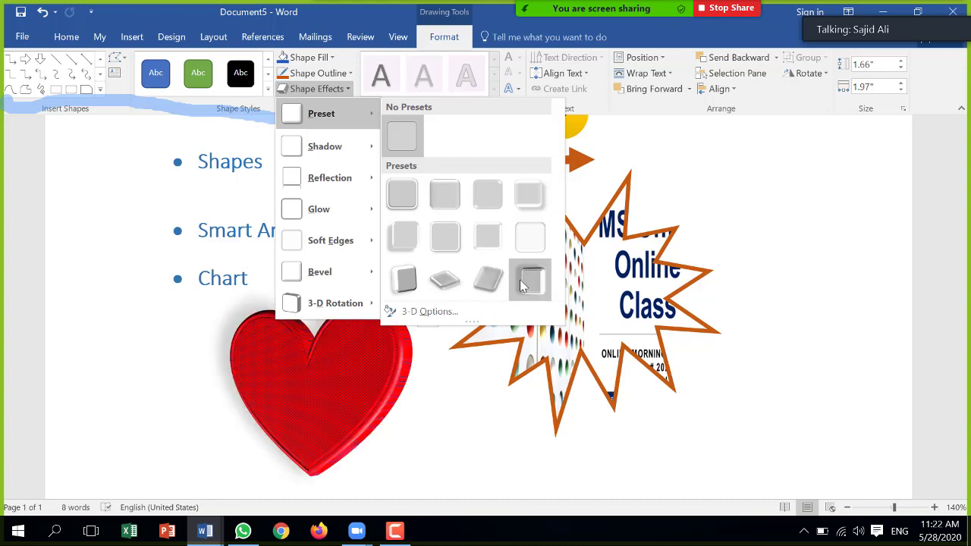
left_click(522, 283)
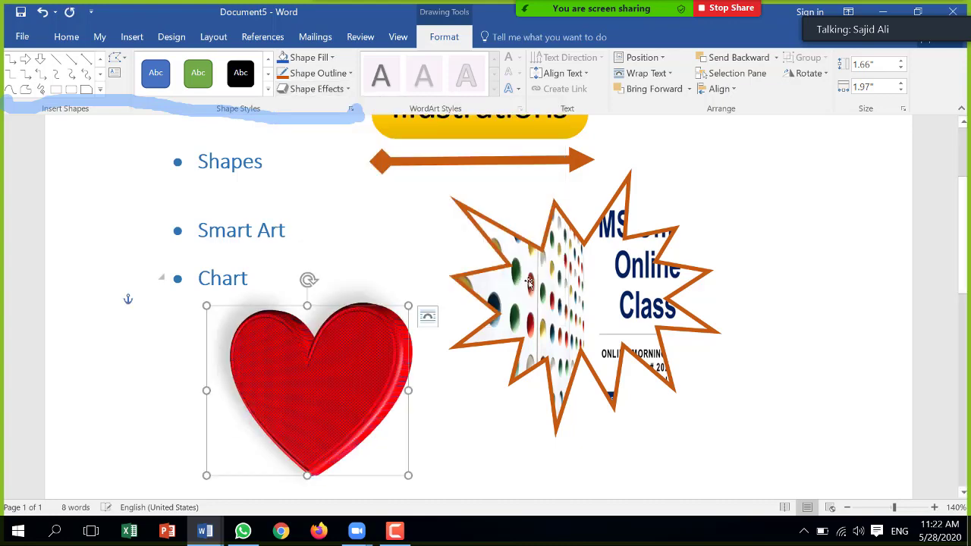
left_click(567, 287)
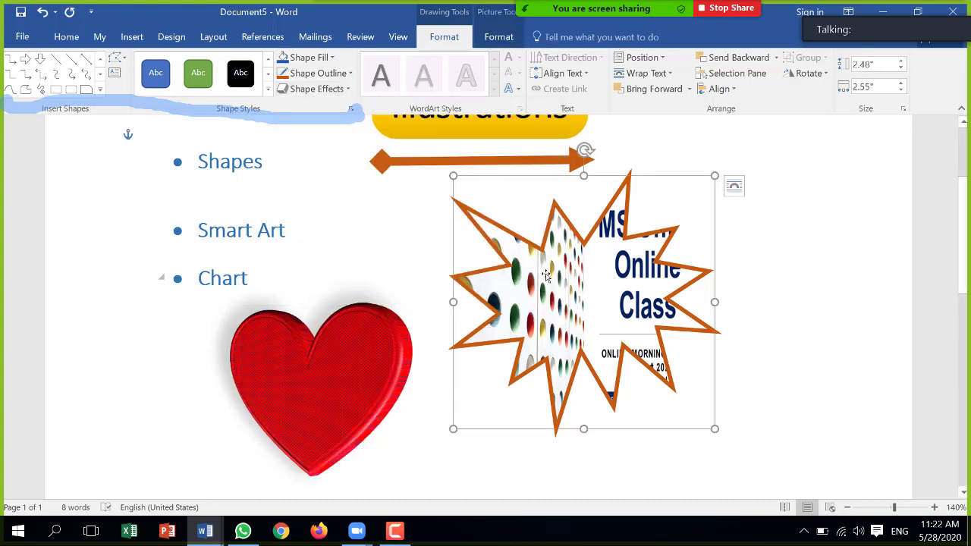
Step: Draw a teardrop shape, about 1.21" by 1.22", to the left of the heart
left_click(99, 90)
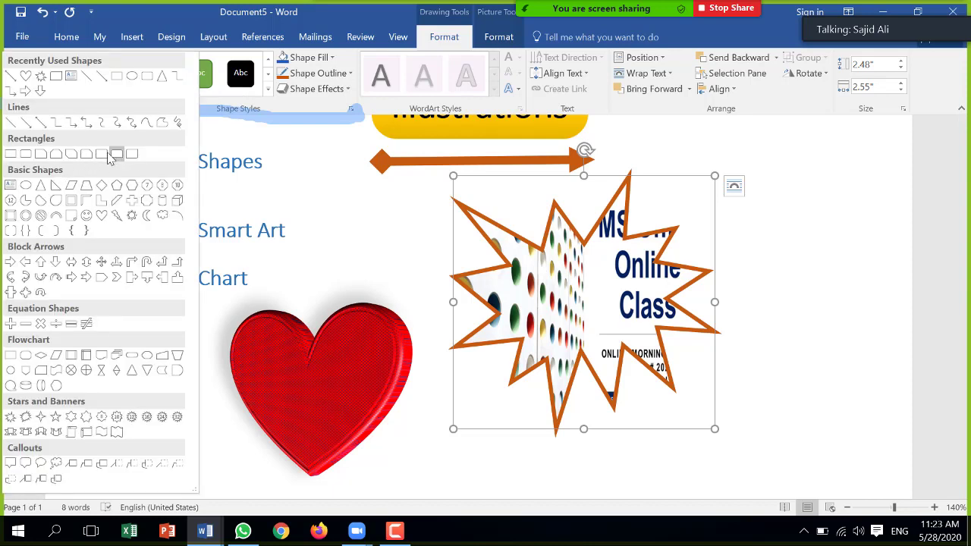
left_click(58, 202)
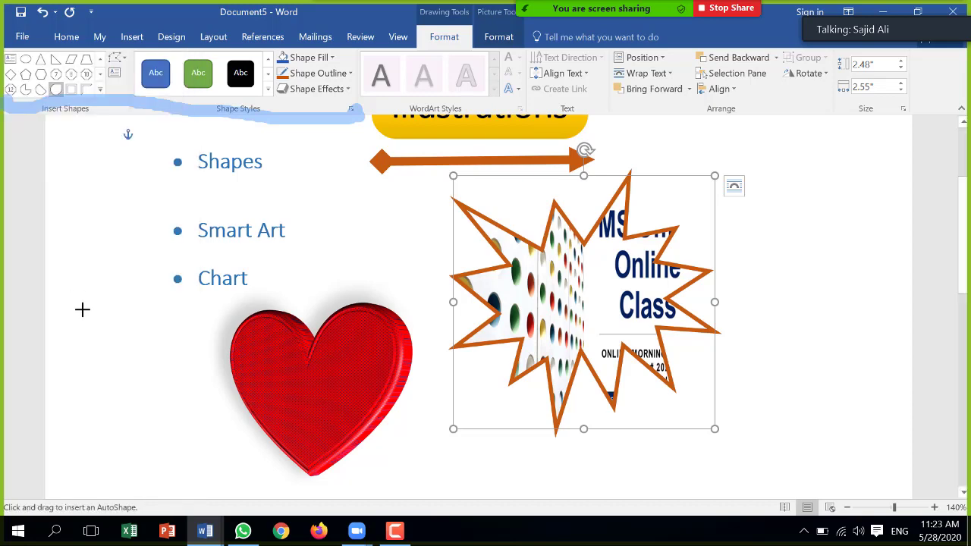
left_click_drag(84, 327, 210, 450)
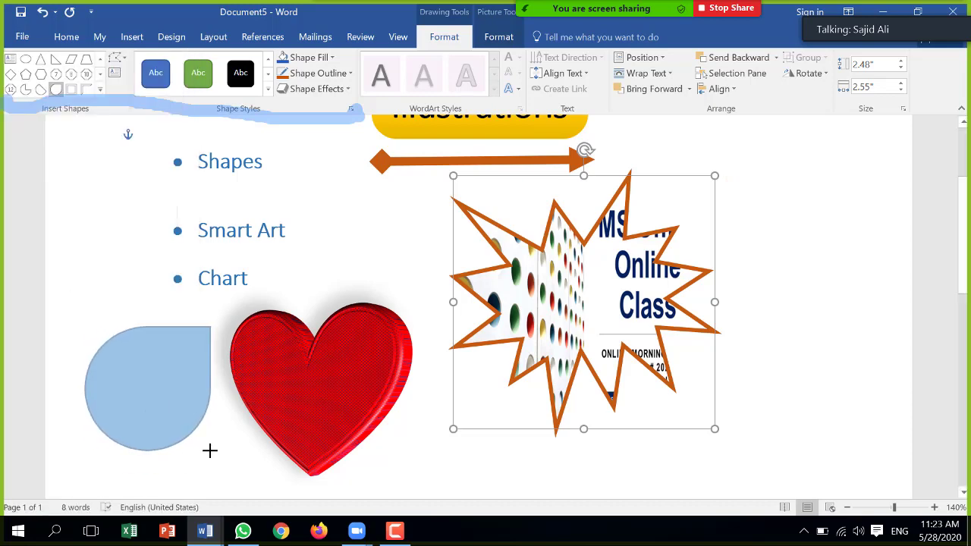
Step: Fill the teardrop yellow and remove its outline
left_click(319, 57)
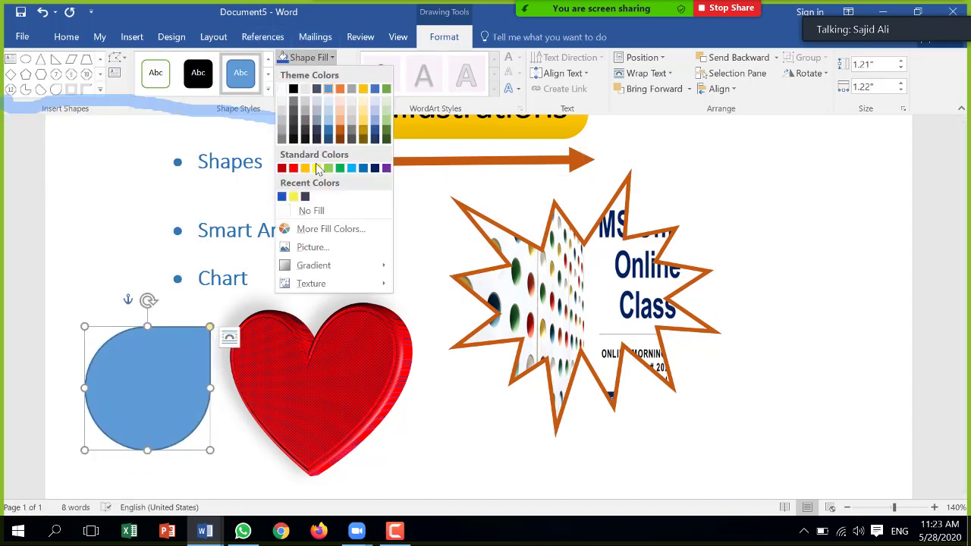
left_click(316, 167)
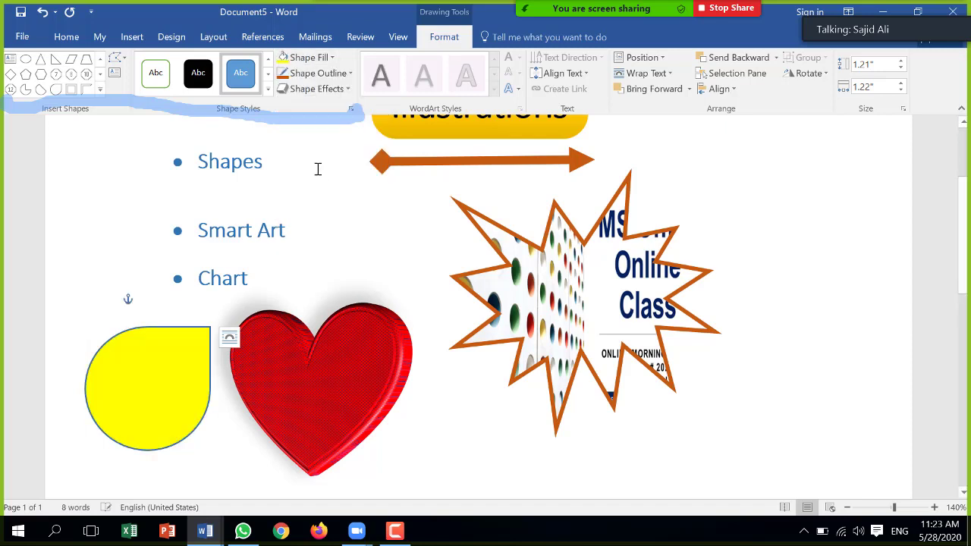
left_click(319, 73)
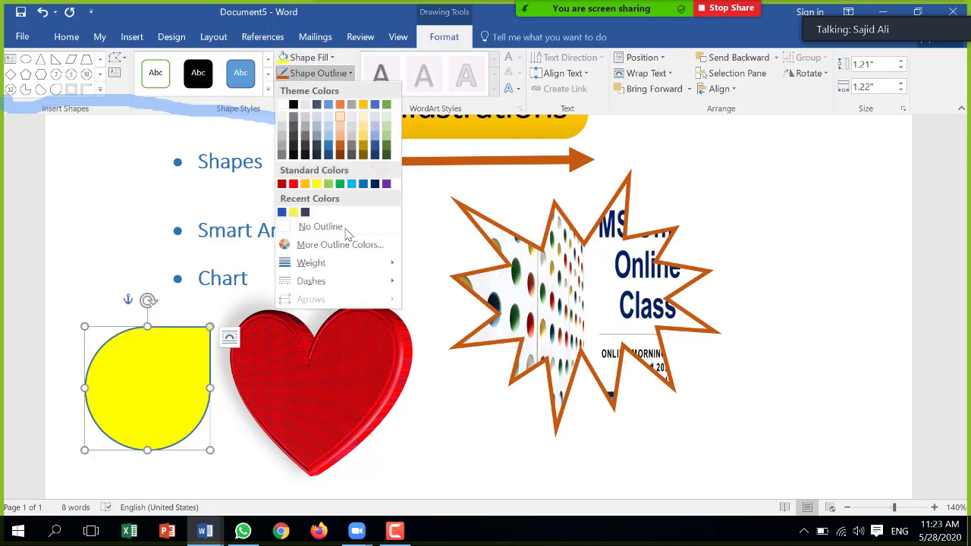
left_click(320, 226)
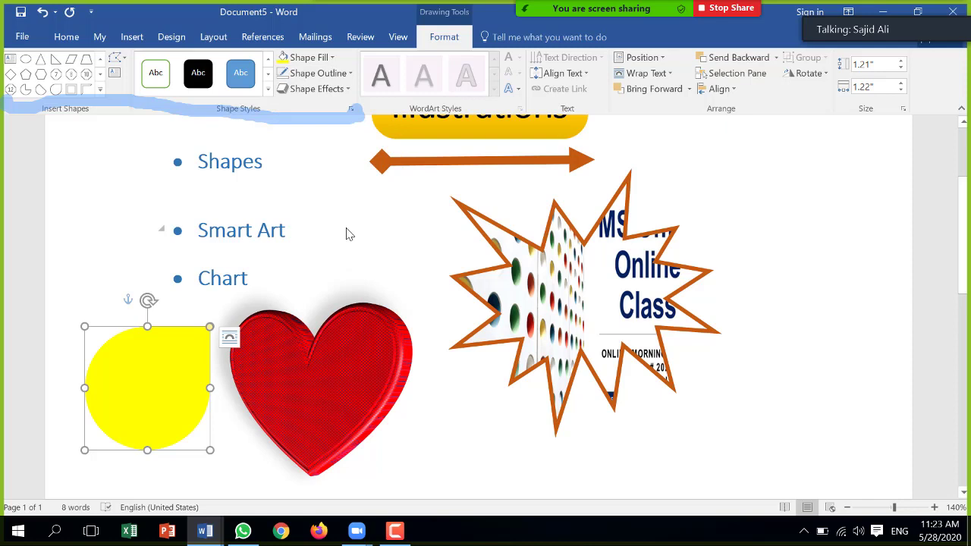
Step: Preview Shadow, Reflection and Glow on the teardrop without applying, then open the starburst's effects
left_click(328, 90)
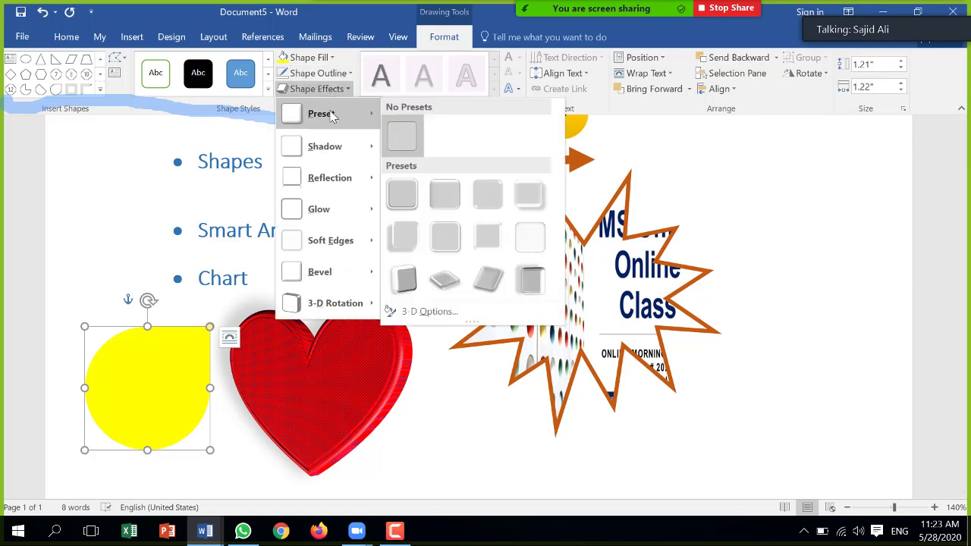
mouse_move(335, 145)
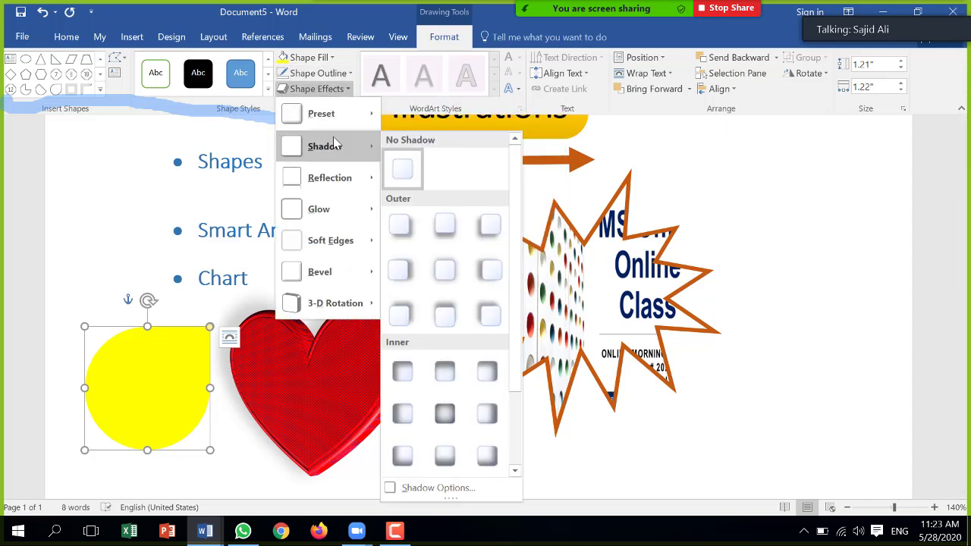
scroll(509, 315, "down", 2)
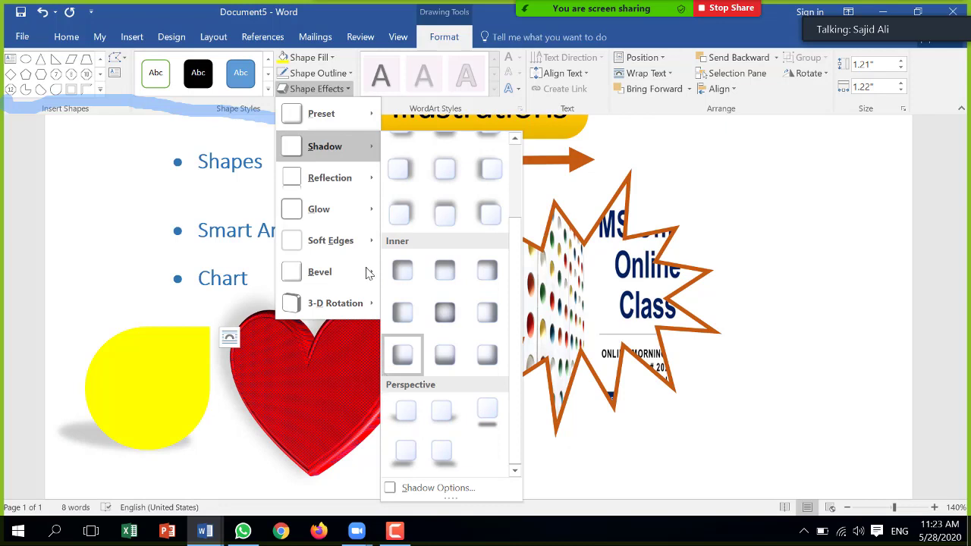
mouse_move(345, 188)
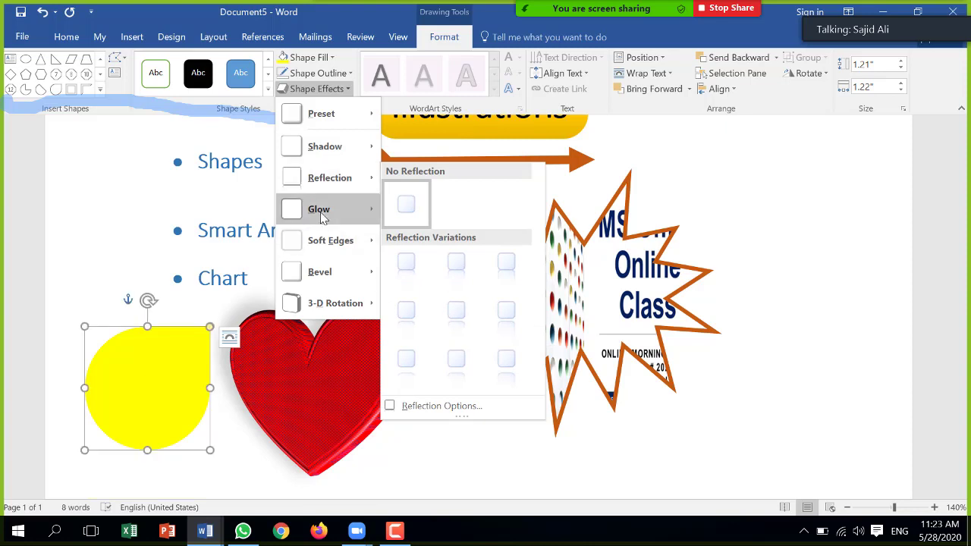
mouse_move(323, 218)
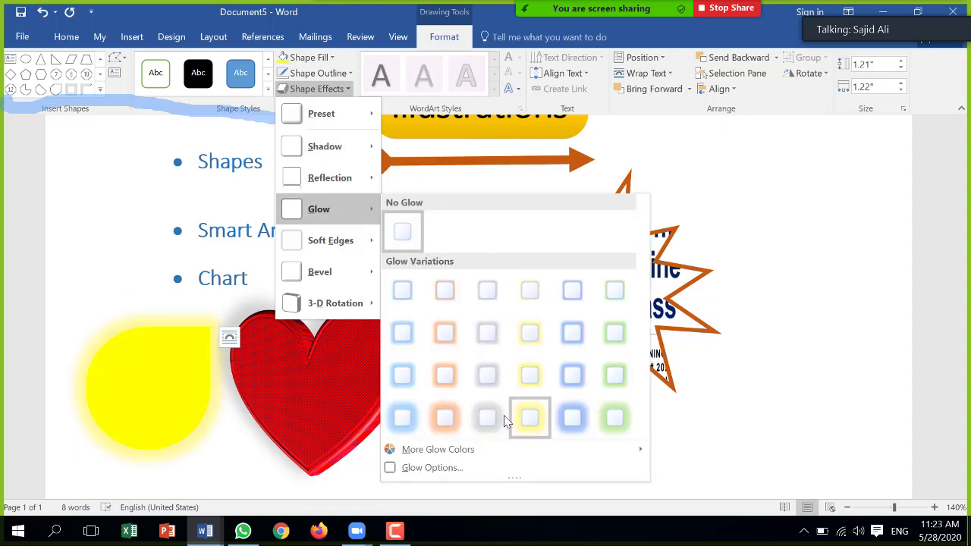
mouse_move(342, 243)
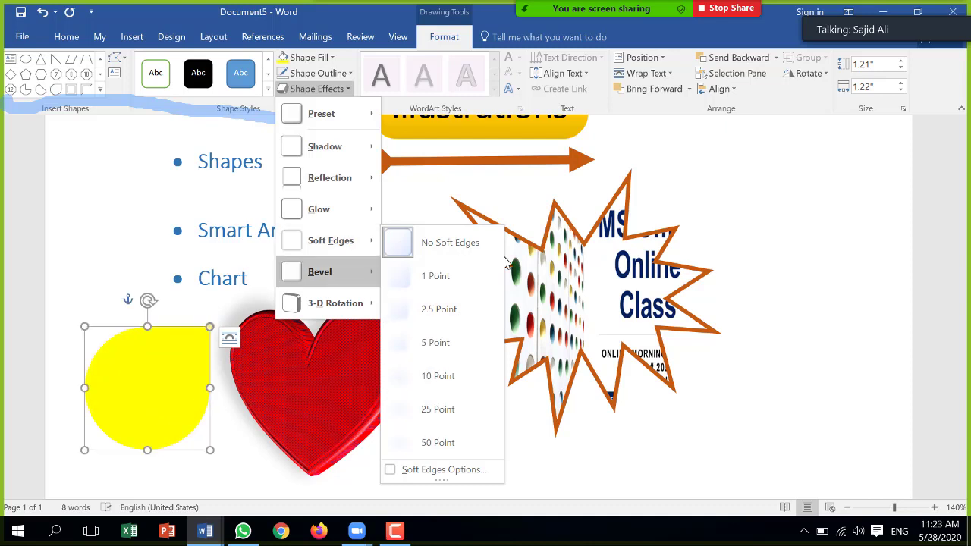
left_click(581, 263)
left_click(533, 280)
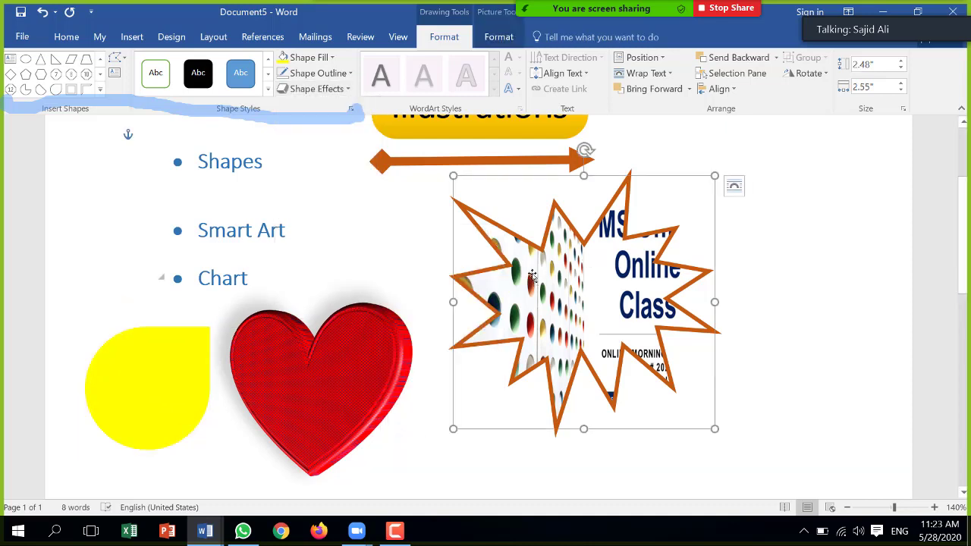
left_click(317, 89)
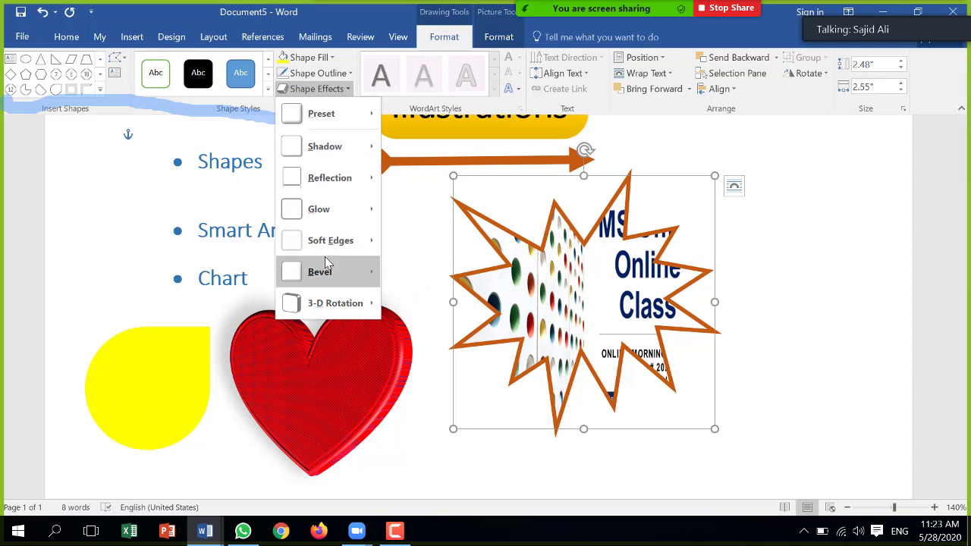
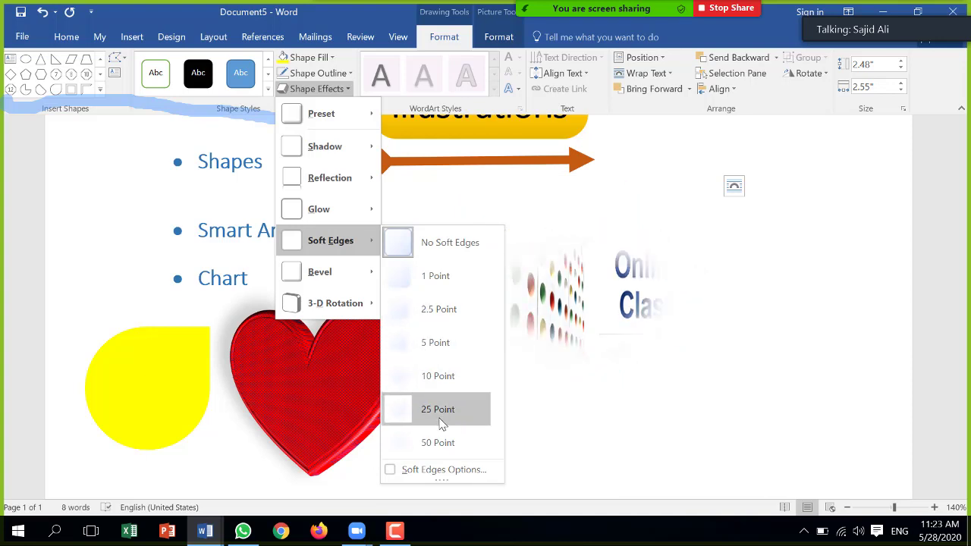
Step: Bevel the starburst picture, give the yellow teardrop a Parallel 3-D rotation, and open the Shapes gallery
mouse_move(341, 278)
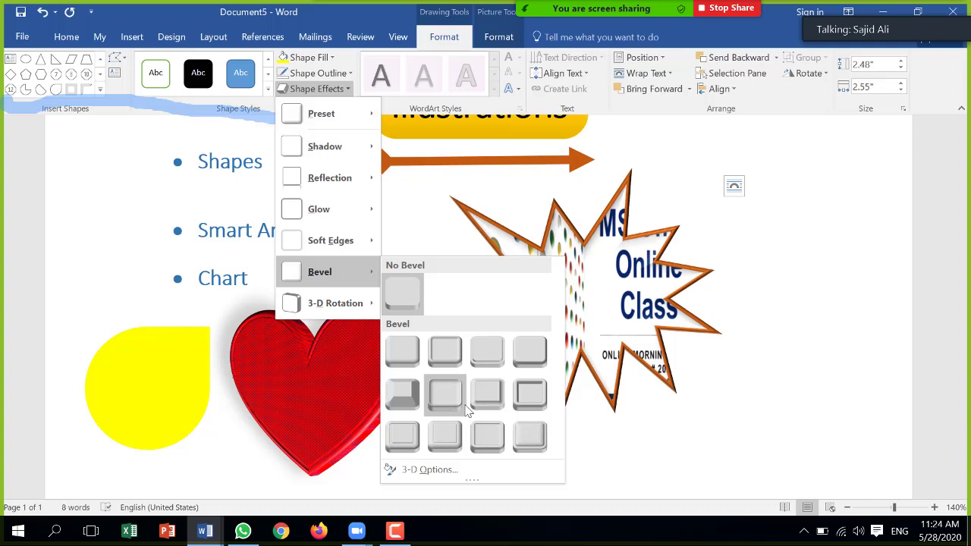
left_click(531, 392)
left_click(169, 415)
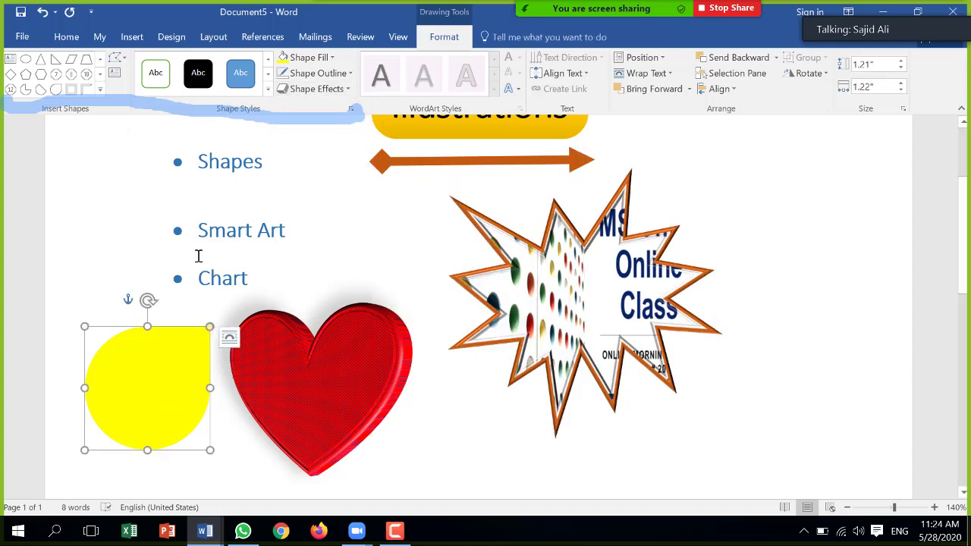
left_click(317, 89)
mouse_move(336, 303)
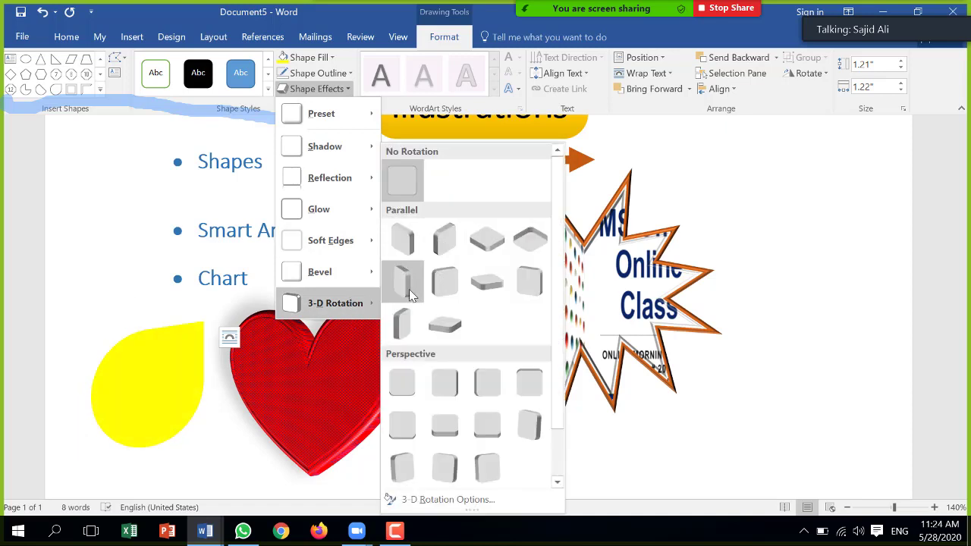
left_click(450, 326)
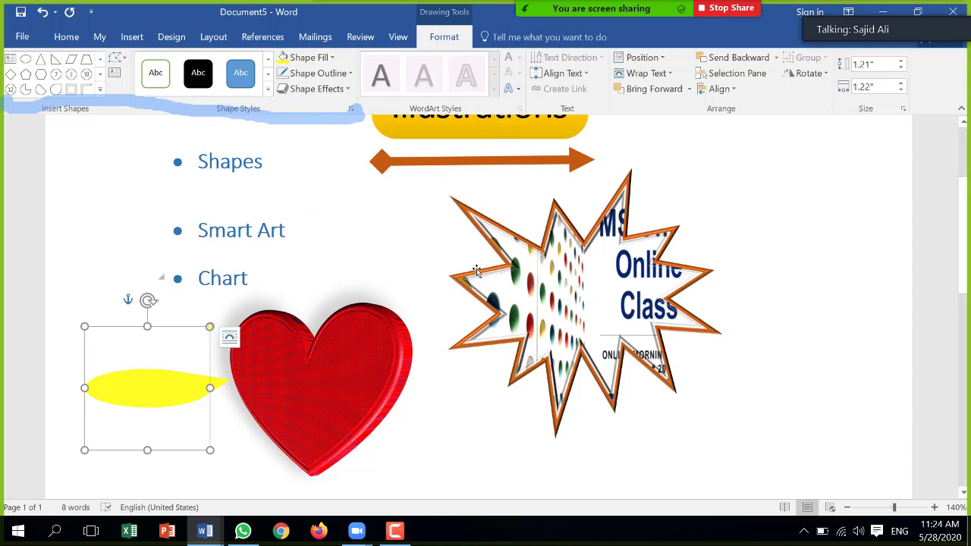
left_click(335, 368)
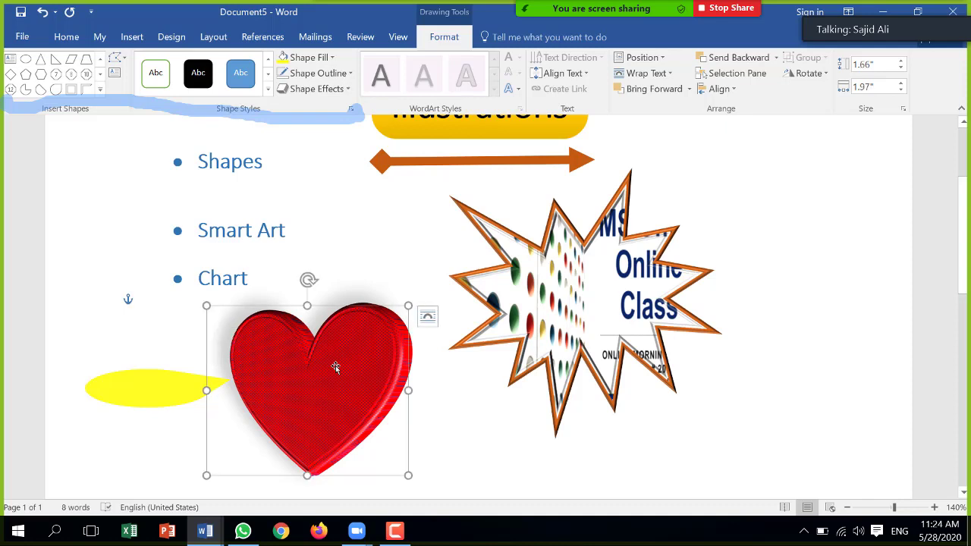
left_click(100, 89)
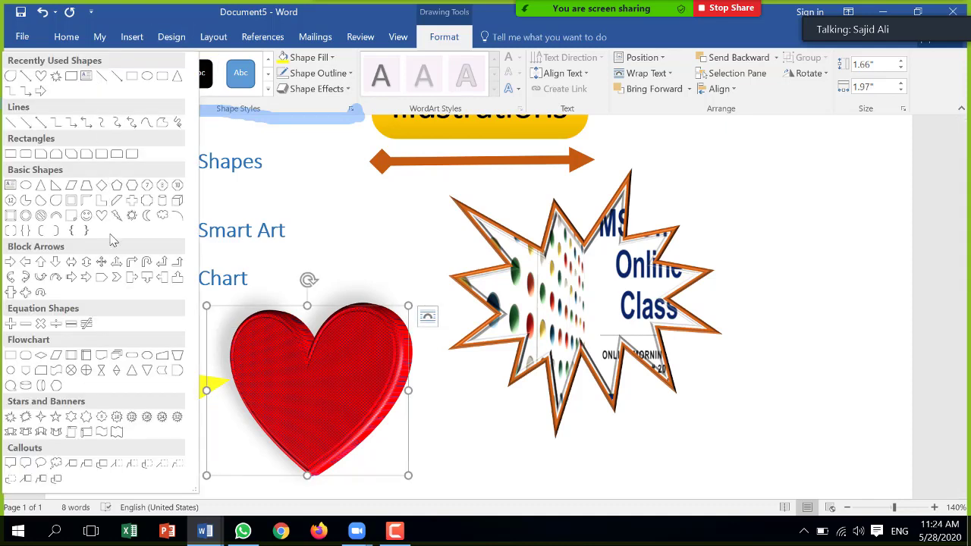
Step: Draw a blue Vertical Scroll, about 3.16" by 2.48", with thinner curls and slightly shorter
left_click(72, 435)
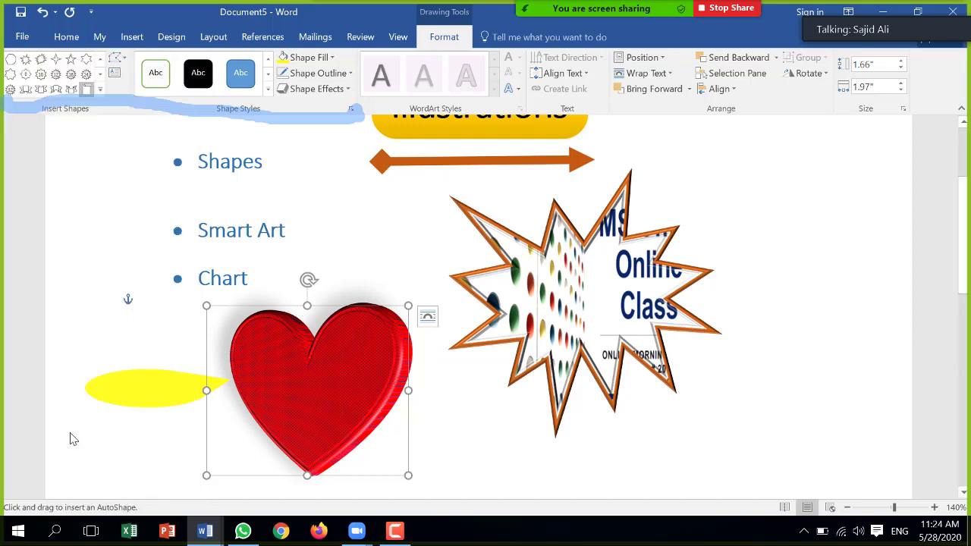
scroll(963, 255, "down", 5)
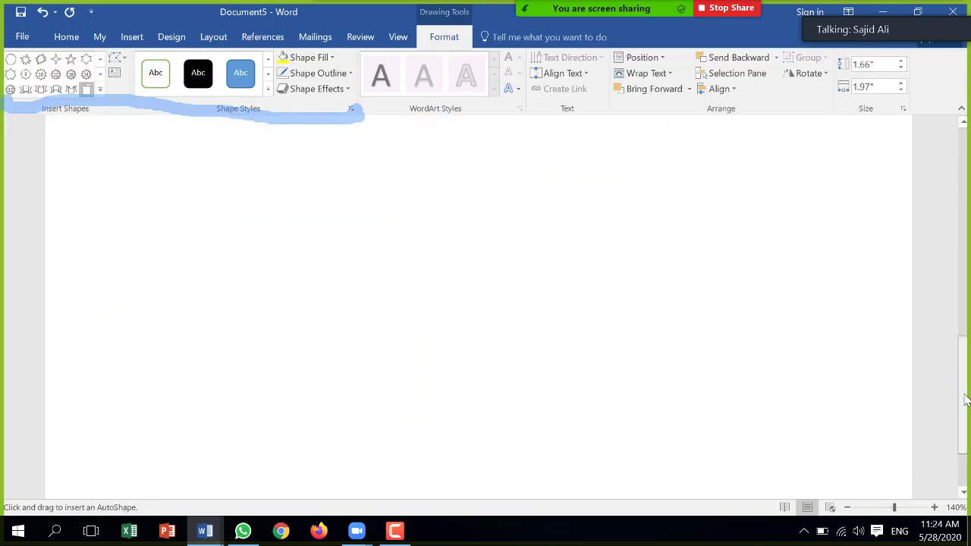
mouse_move(117, 140)
left_mouse_down()
mouse_move(350, 464)
mouse_move(371, 464)
left_mouse_up()
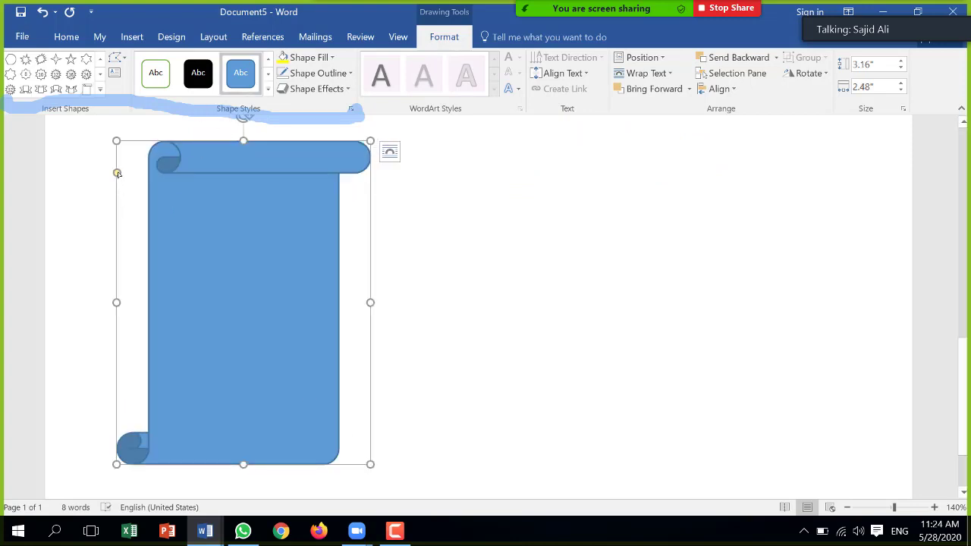
left_click_drag(117, 173, 117, 164)
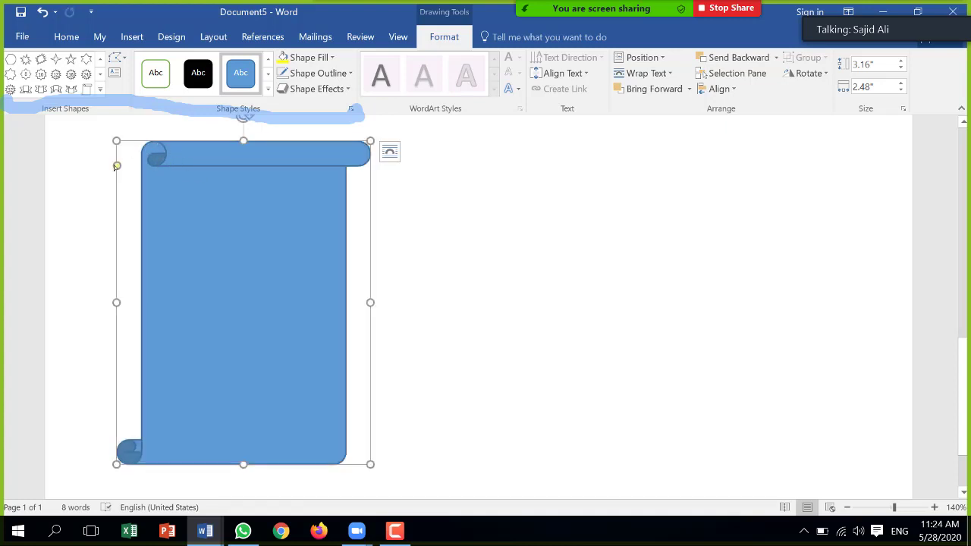
left_click_drag(117, 165, 116, 175)
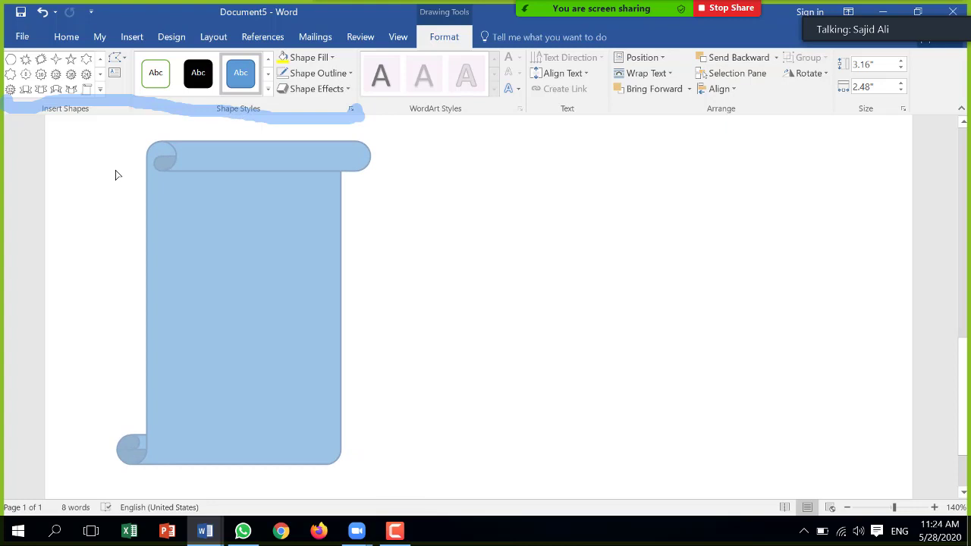
left_click_drag(116, 175, 117, 167)
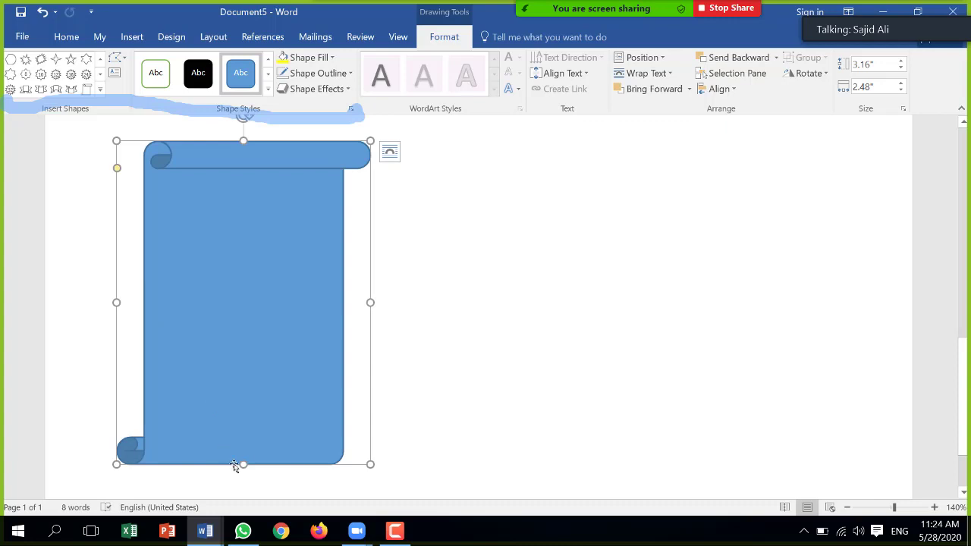
left_click_drag(242, 464, 243, 459)
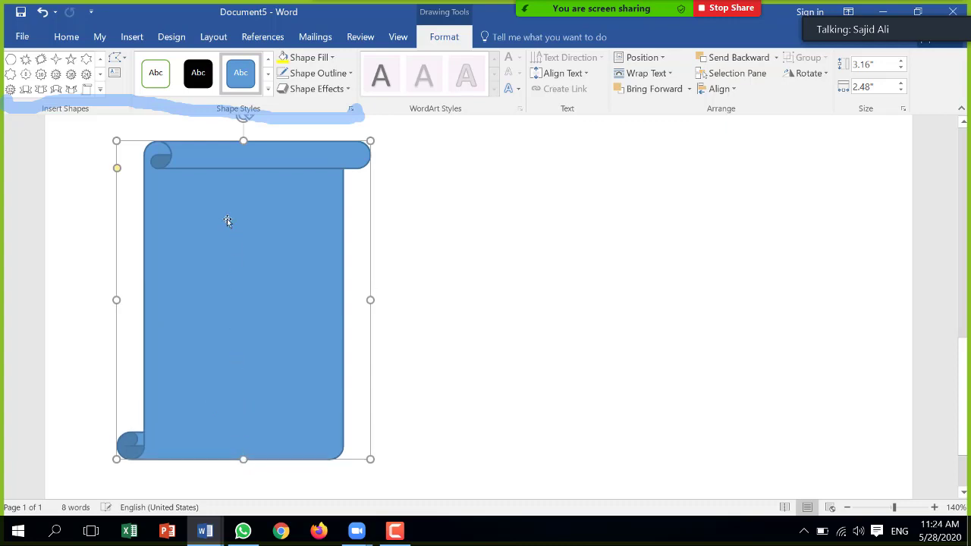
Step: Add text to the scroll and paste Document4's 'Symptoms can occur' paragraph into it
right_click(172, 182)
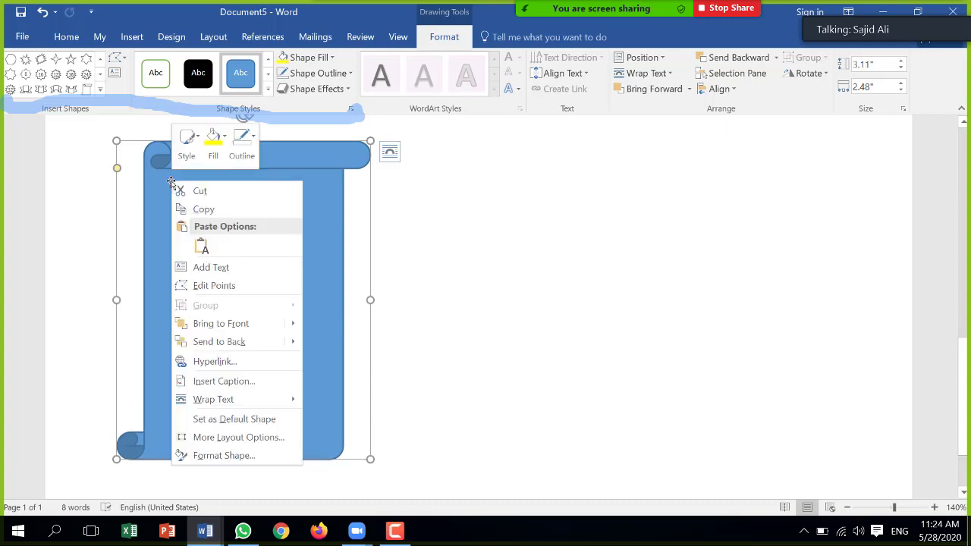
left_click(218, 271)
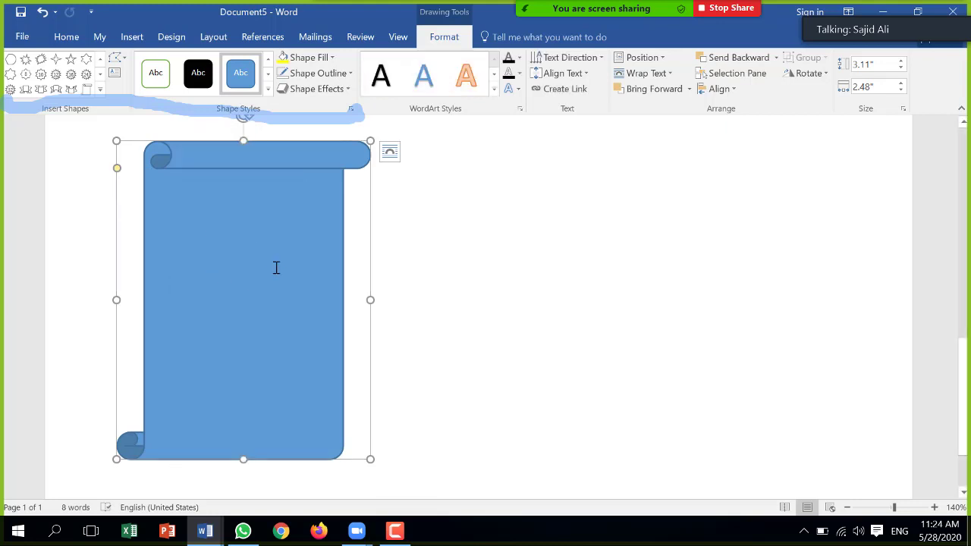
left_click(204, 532)
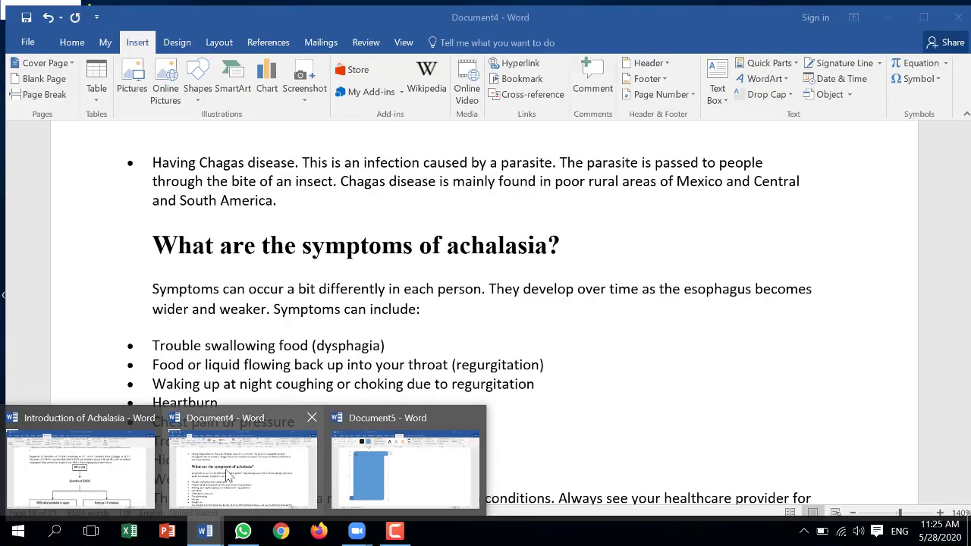
left_click(224, 474)
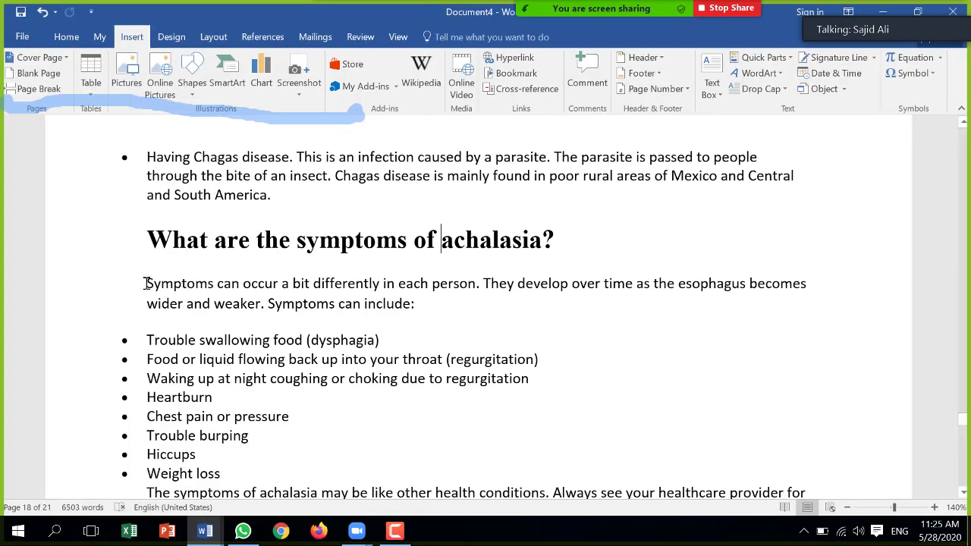
left_click_drag(147, 284, 424, 313)
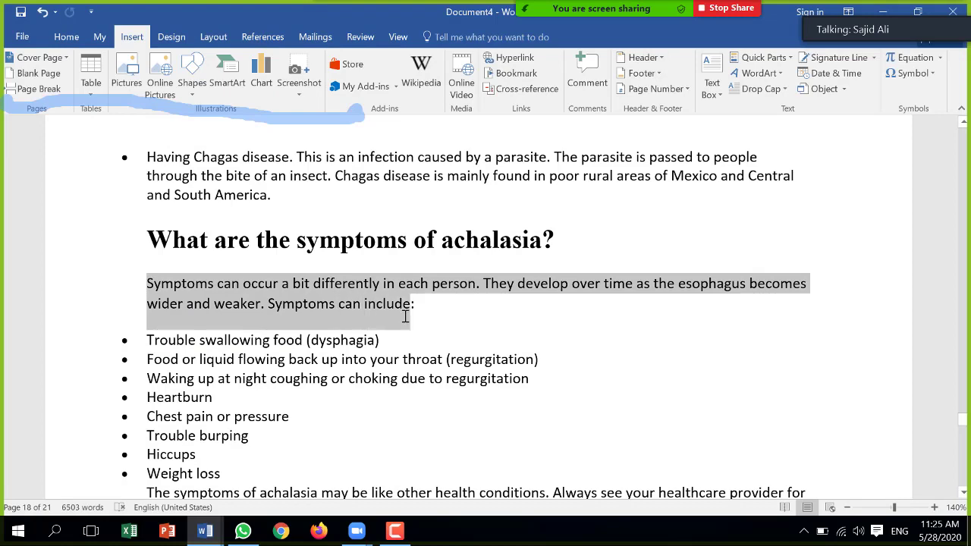
key("ctrl+c")
key("alt+Tab")
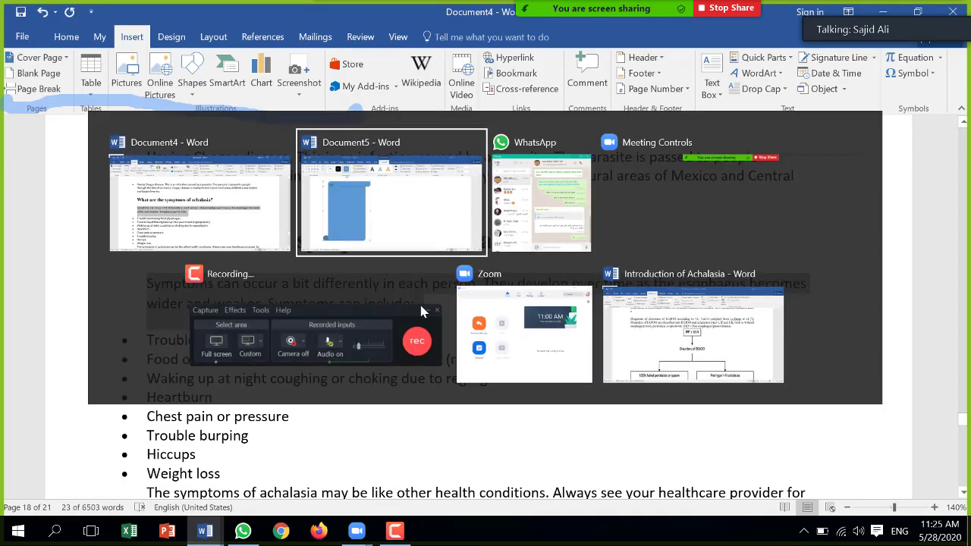
key("ctrl+v")
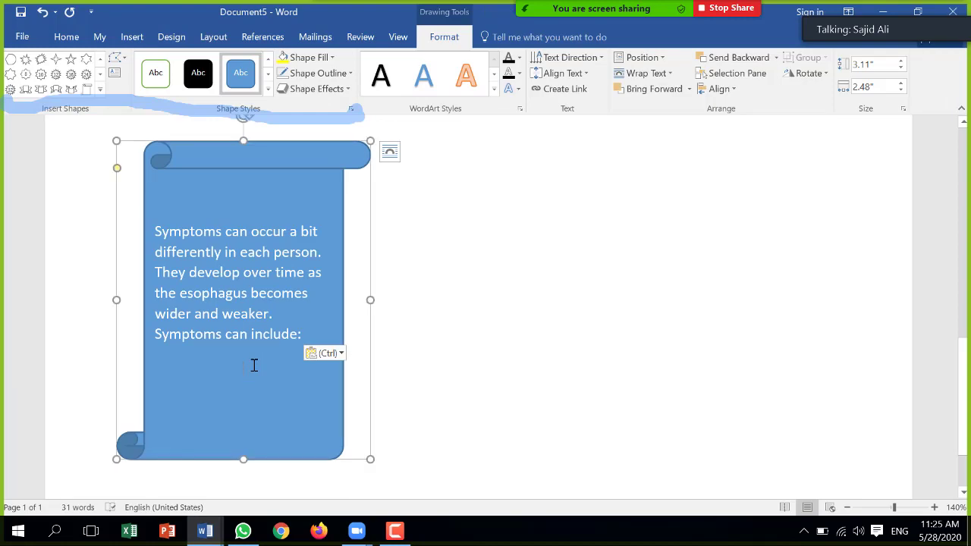
Step: Paste Document4's paragraph about other health conditions after the first, then select all the scroll's text
key("alt+Tab")
scroll(260, 350, "down", 2)
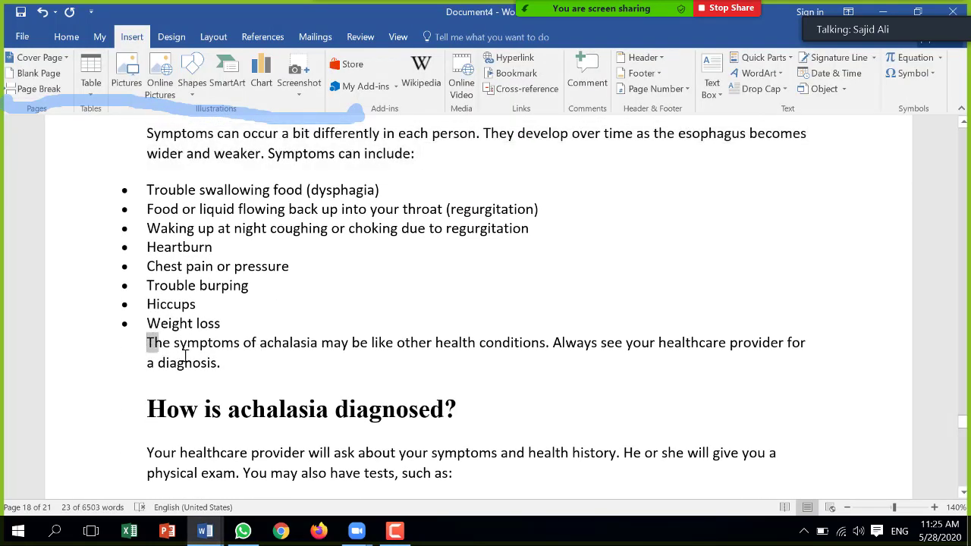
left_click_drag(149, 343, 220, 361)
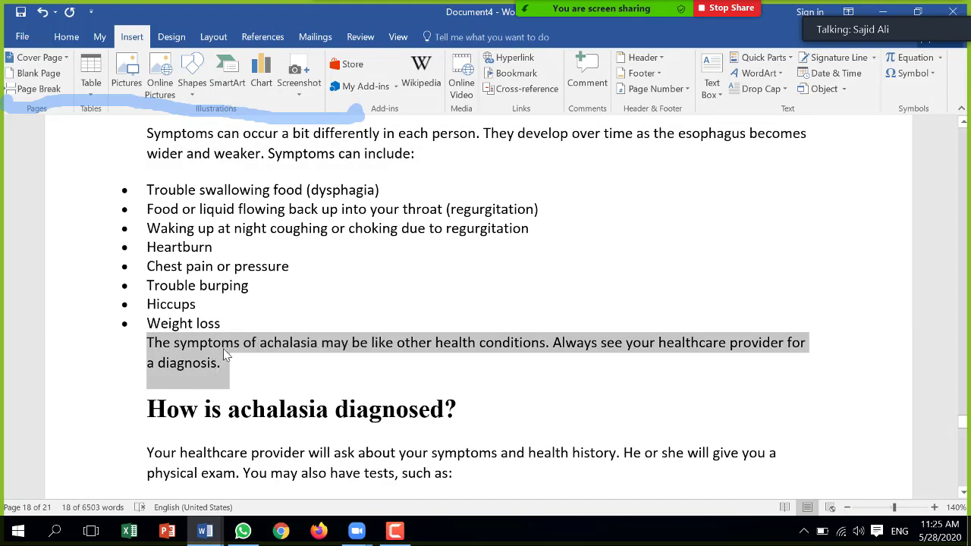
key("alt+Tab")
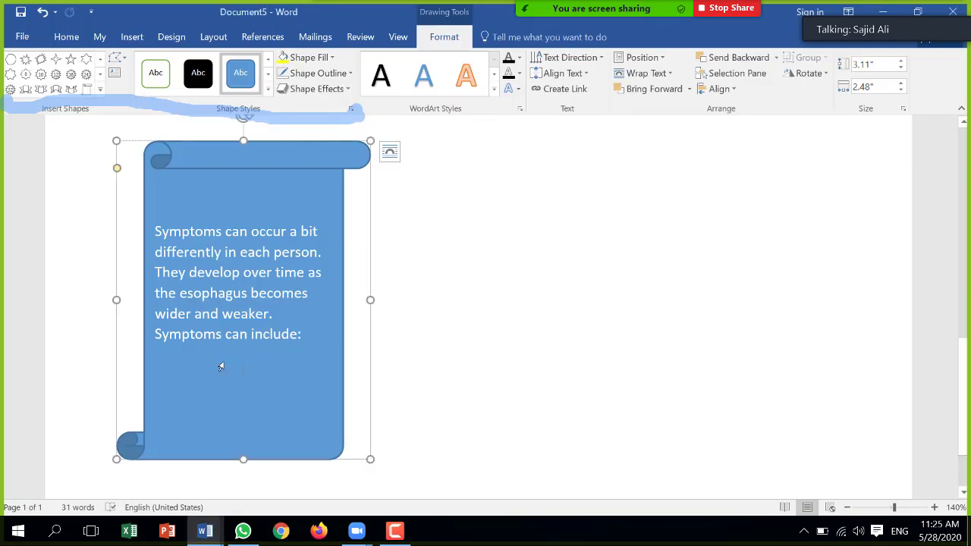
left_click(389, 152)
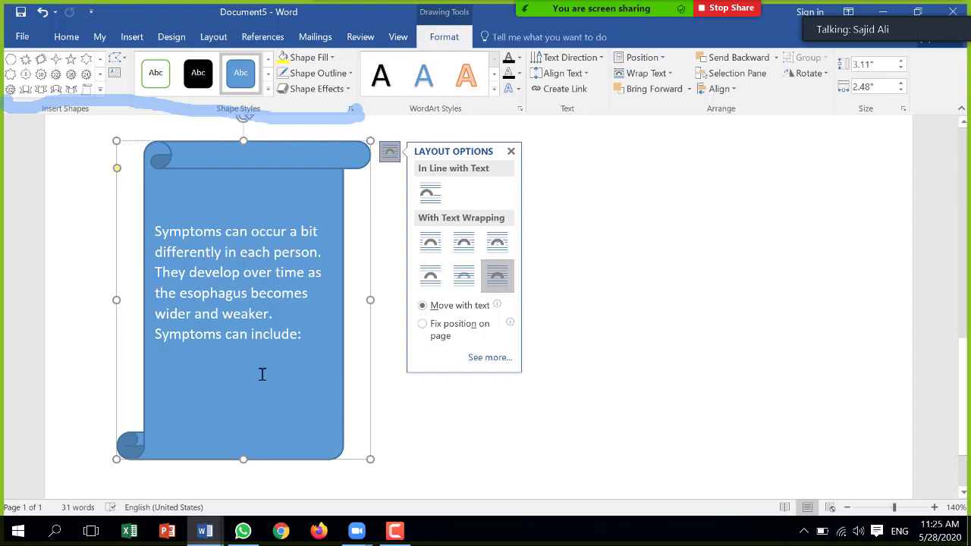
key("BackSpace")
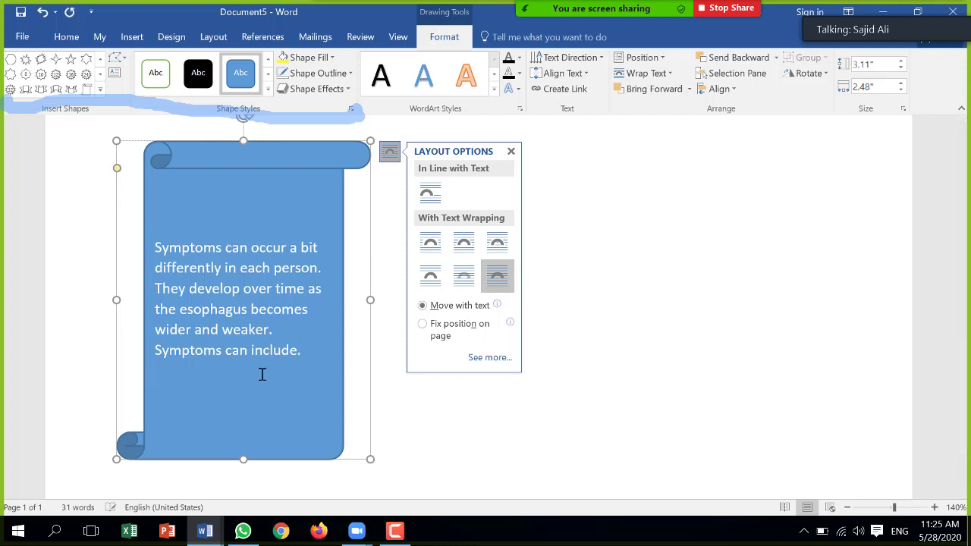
key("ctrl+v")
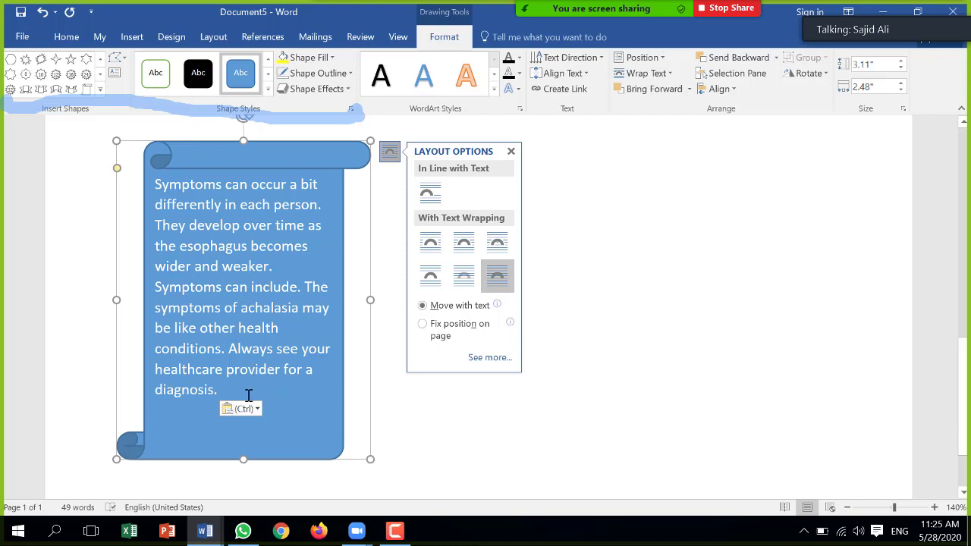
left_click_drag(241, 390, 299, 101)
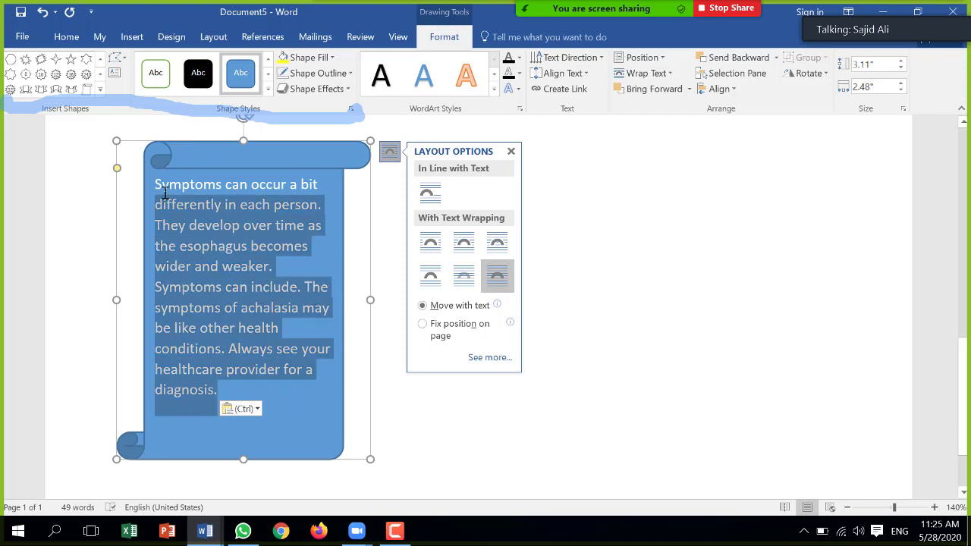
Step: Fill the scroll shape with gold and give it a 3 pt red outline
left_click(324, 59)
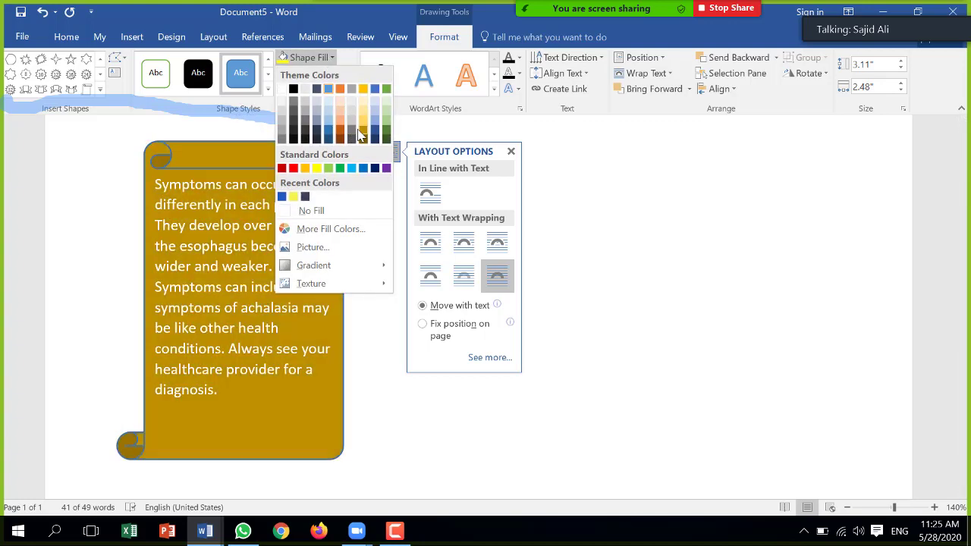
left_click(360, 135)
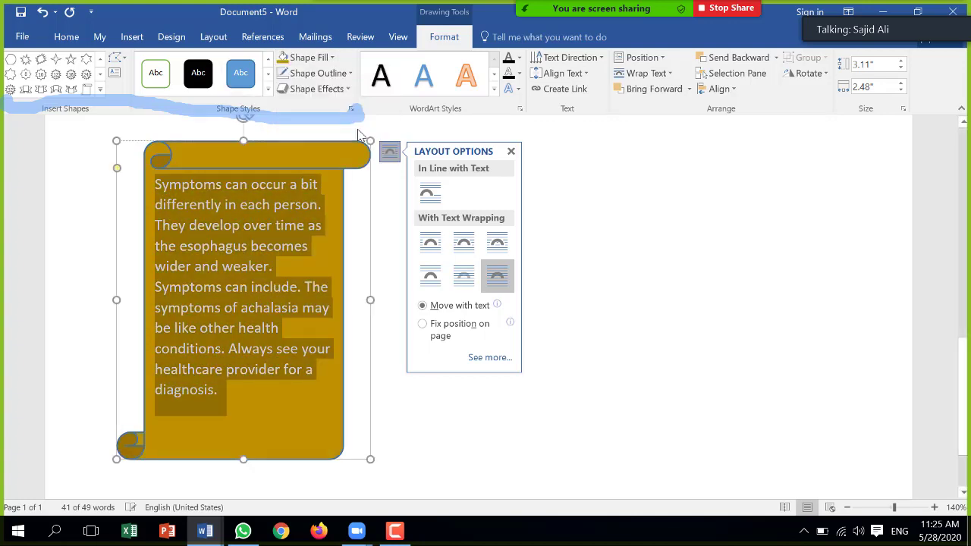
left_click(350, 73)
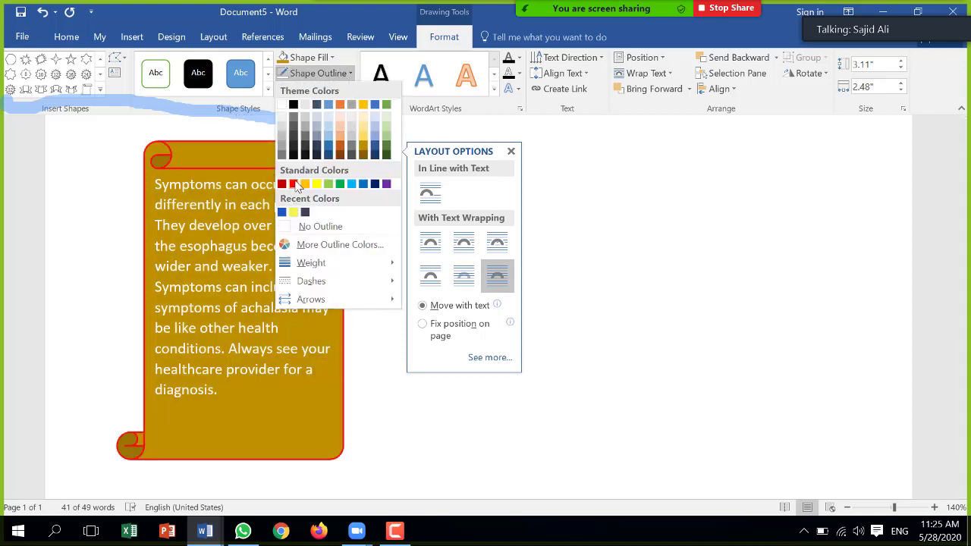
mouse_move(388, 266)
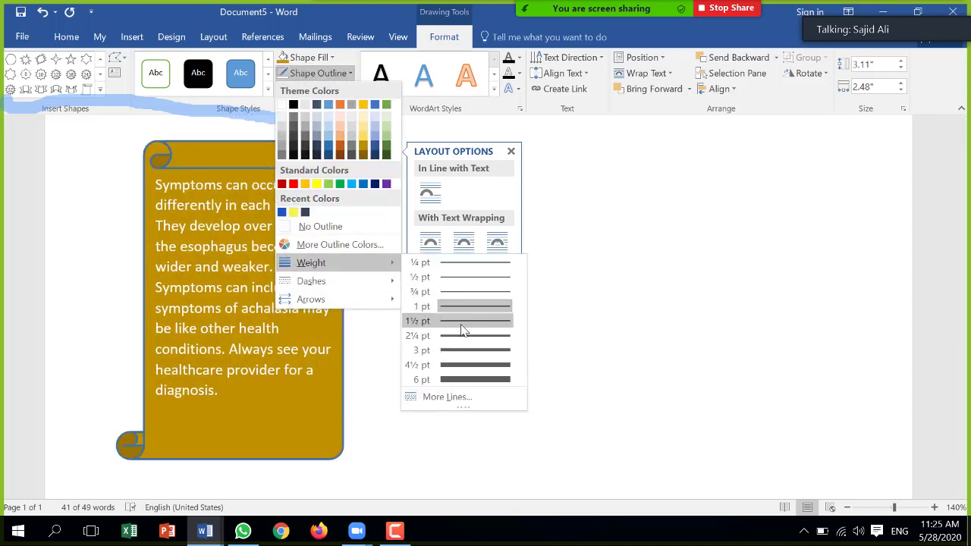
left_click(464, 350)
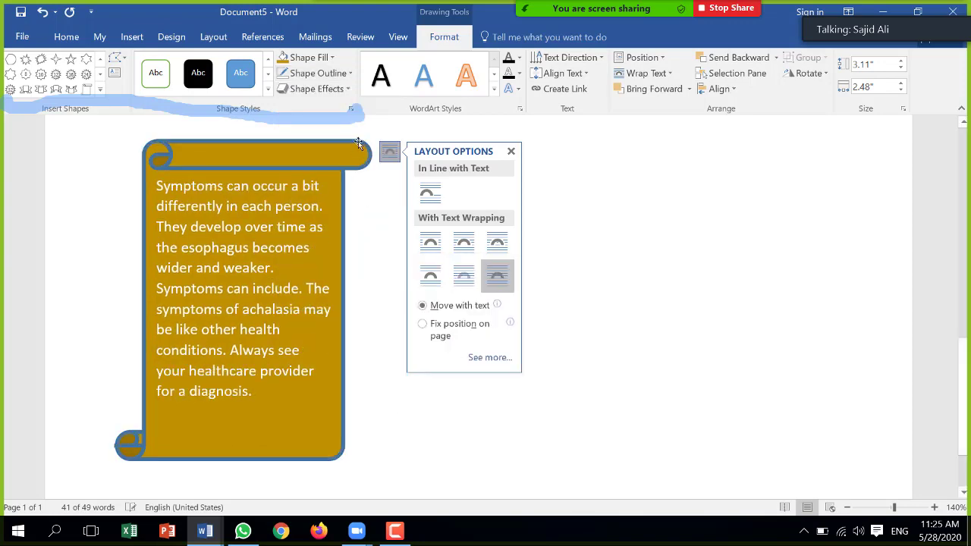
left_click(323, 73)
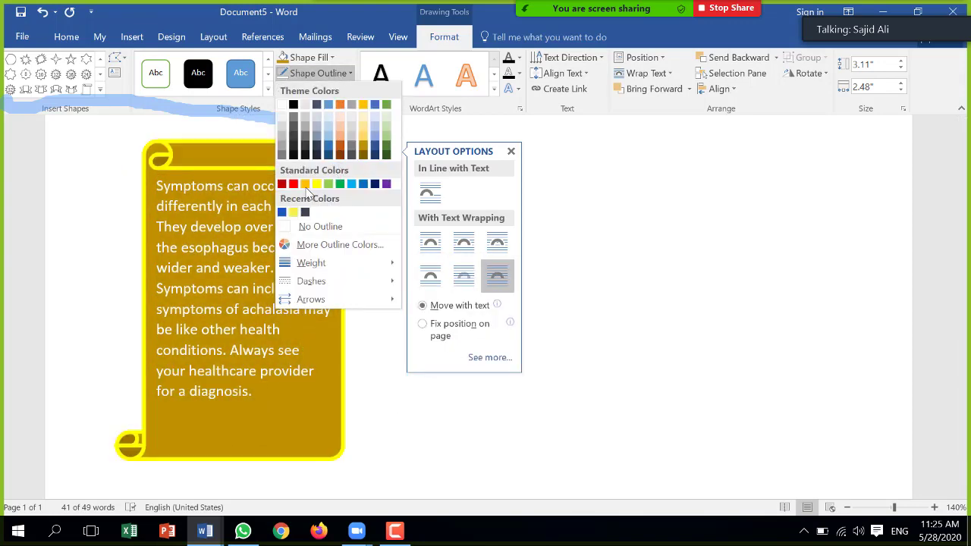
left_click(293, 184)
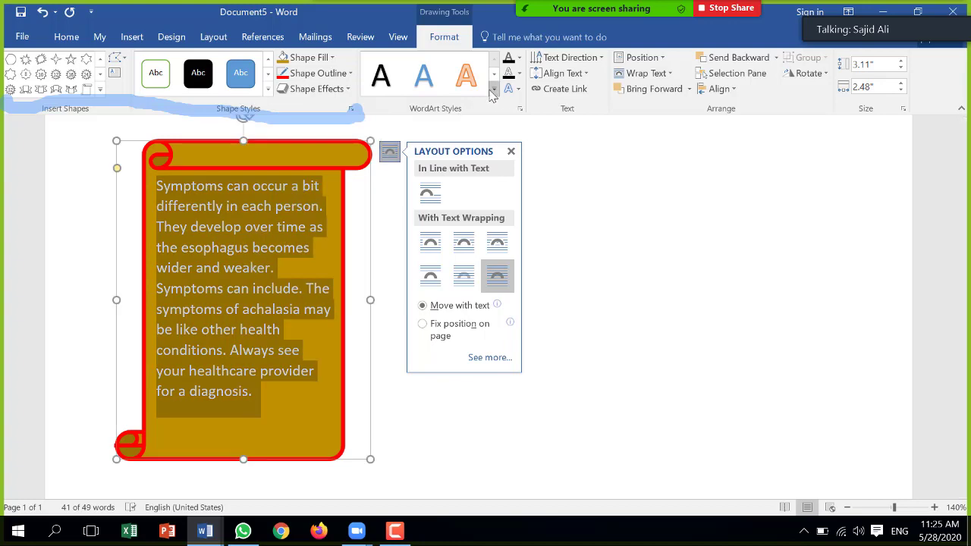
left_click(629, 230)
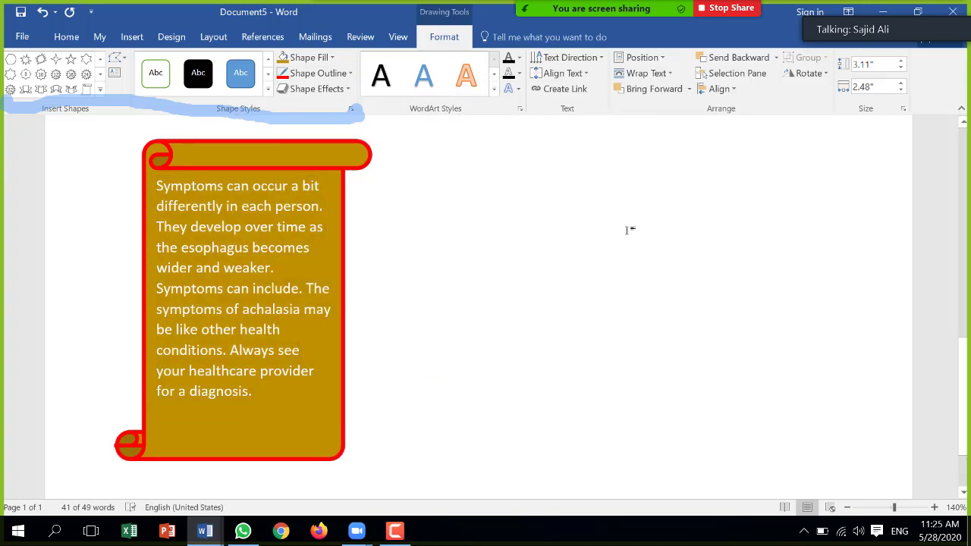
scroll(529, 275, "up", 5)
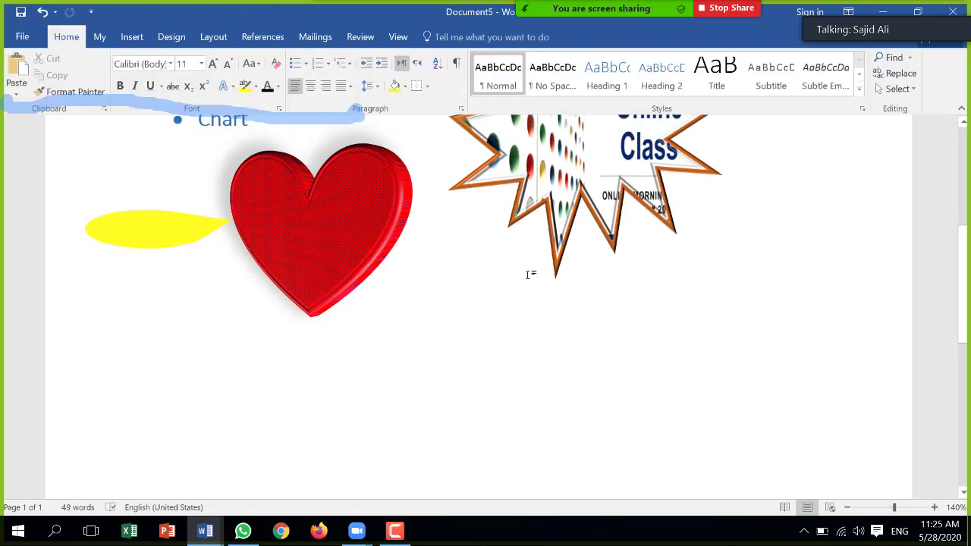
Step: Select all the text in the scroll shape and apply a WordArt style to it
left_click(325, 225)
left_click(444, 37)
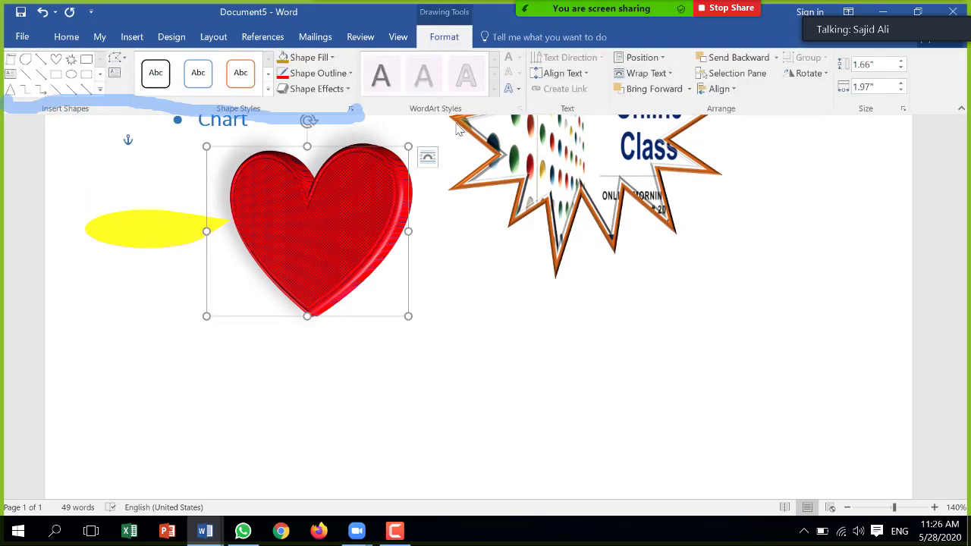
scroll(362, 297, "down", 3)
scroll(293, 361, "down", 4)
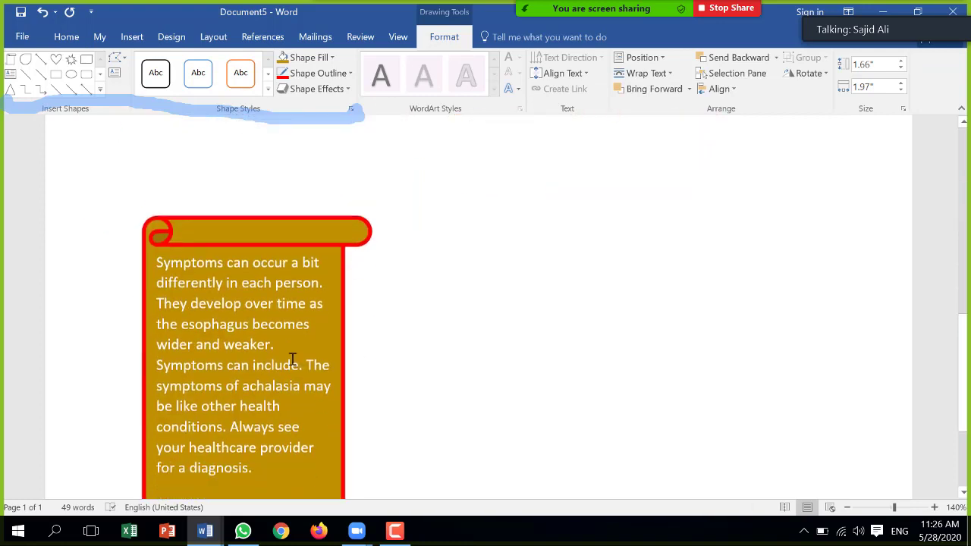
left_click(238, 356)
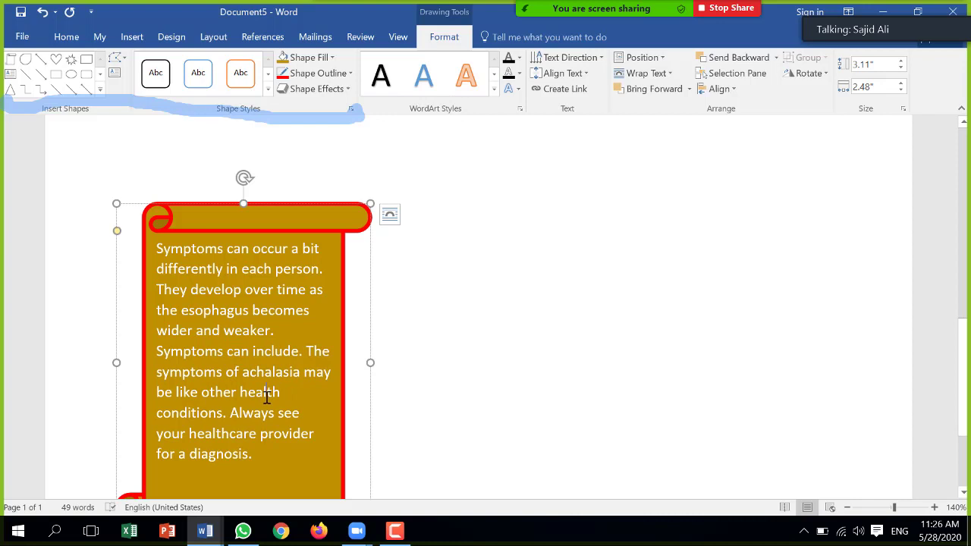
key("ctrl+a")
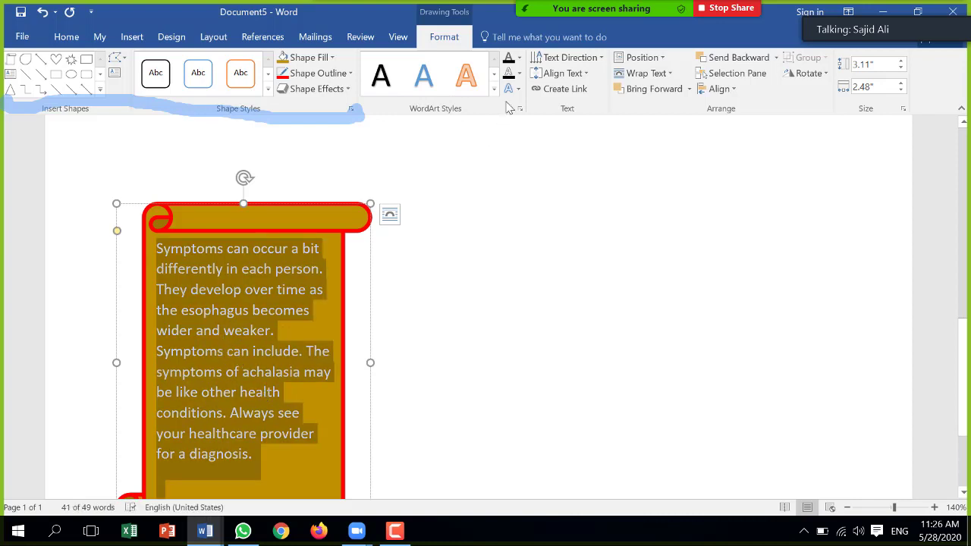
left_click(493, 90)
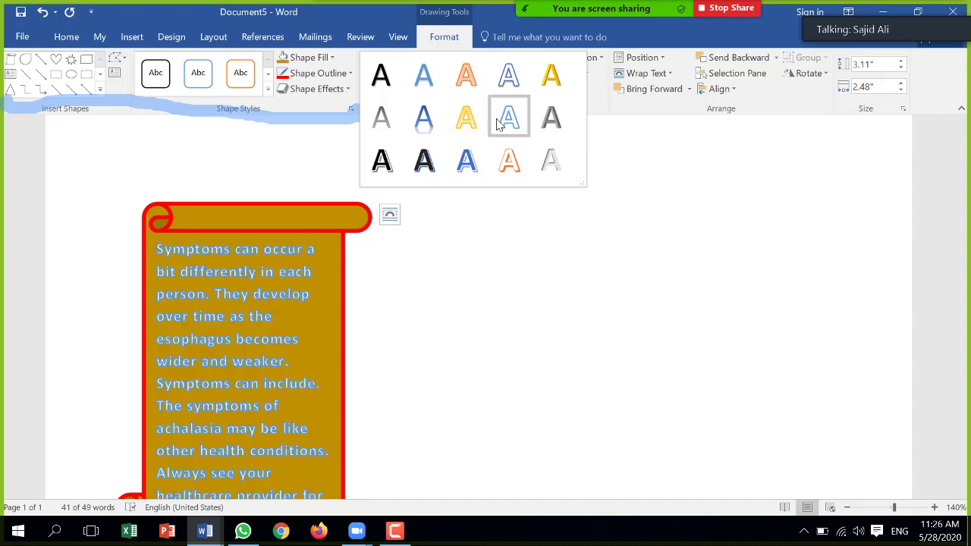
left_click(422, 173)
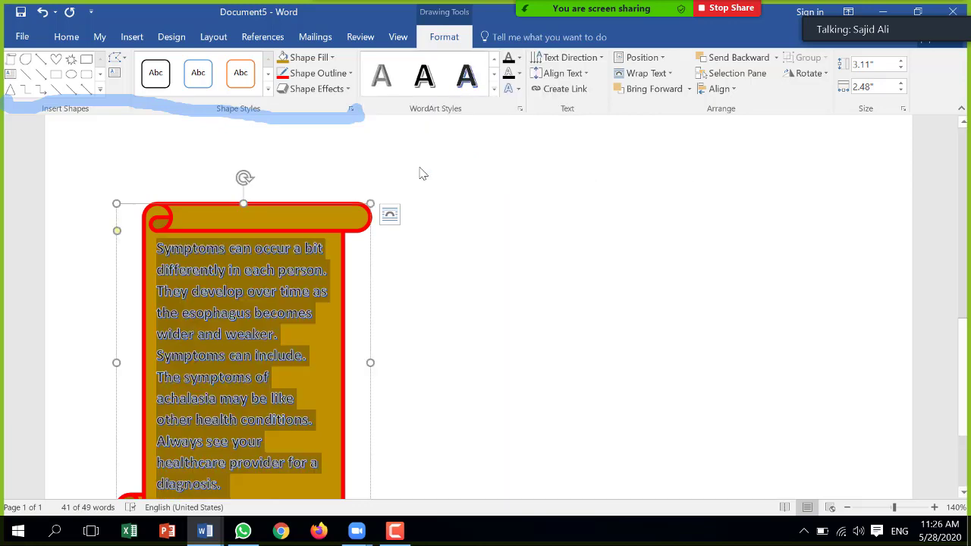
Step: Make the scroll's text yellow and bold, and move the scroll to the page centre
left_click(519, 59)
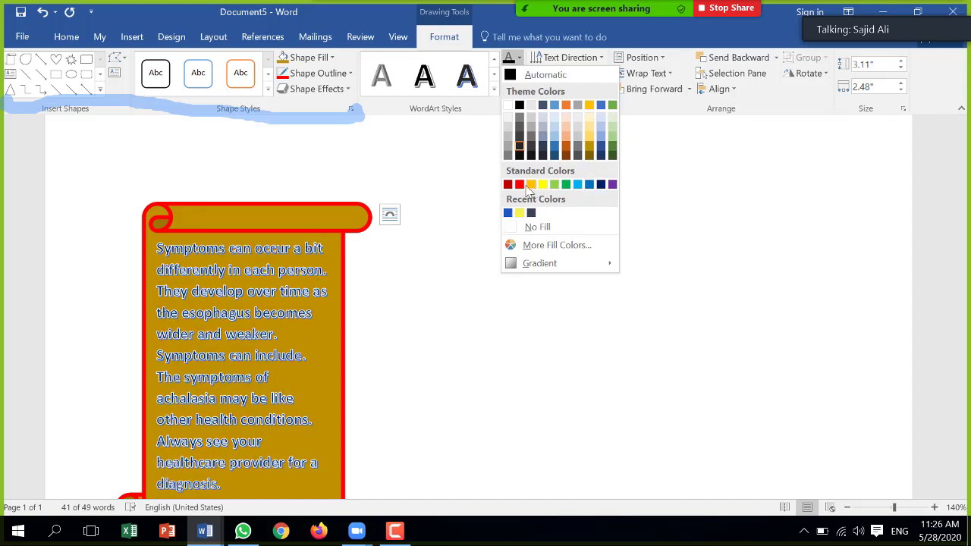
left_click(311, 311)
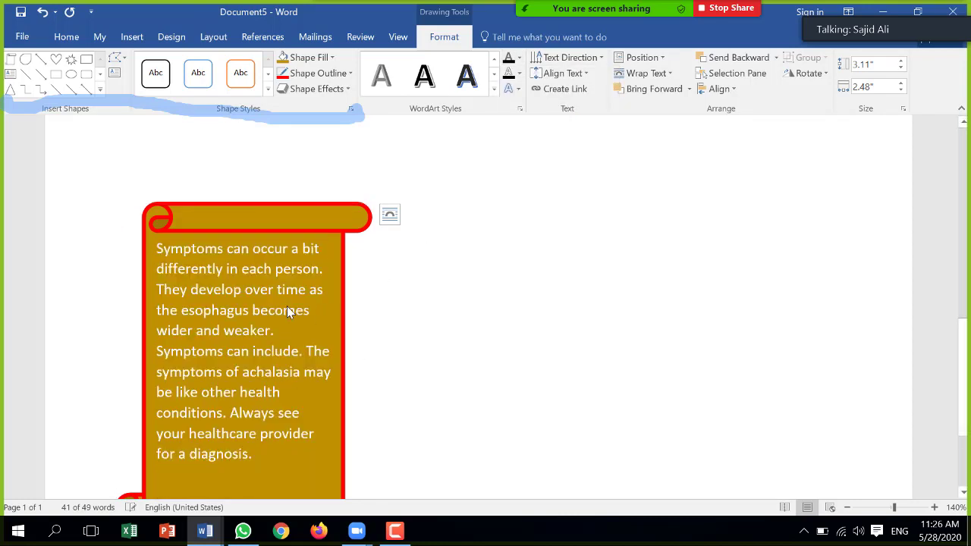
key("ctrl+a")
left_click(520, 59)
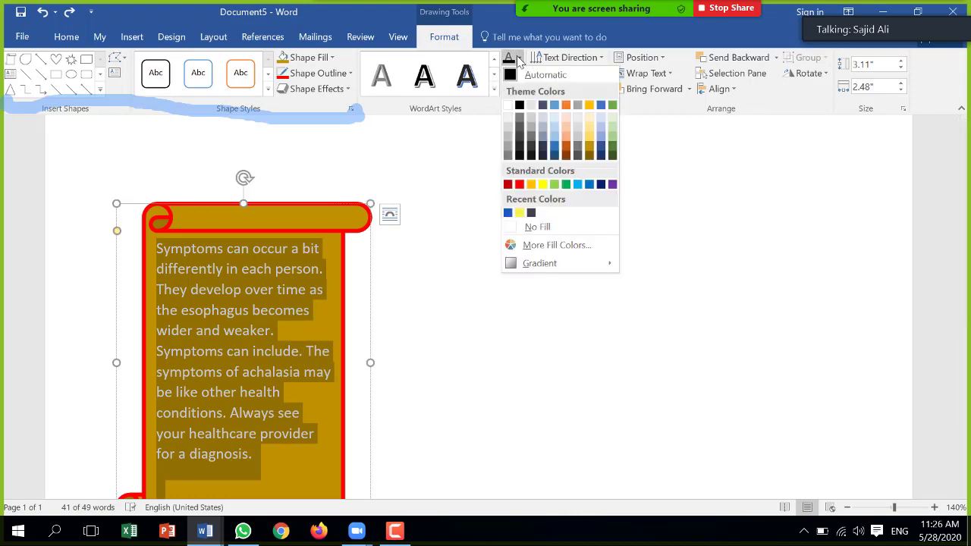
left_click(547, 186)
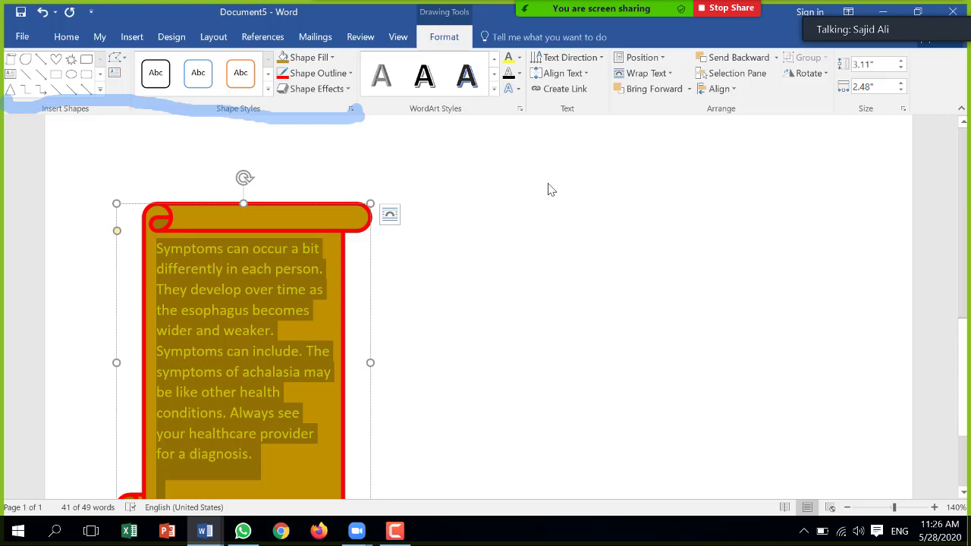
key("ctrl+b")
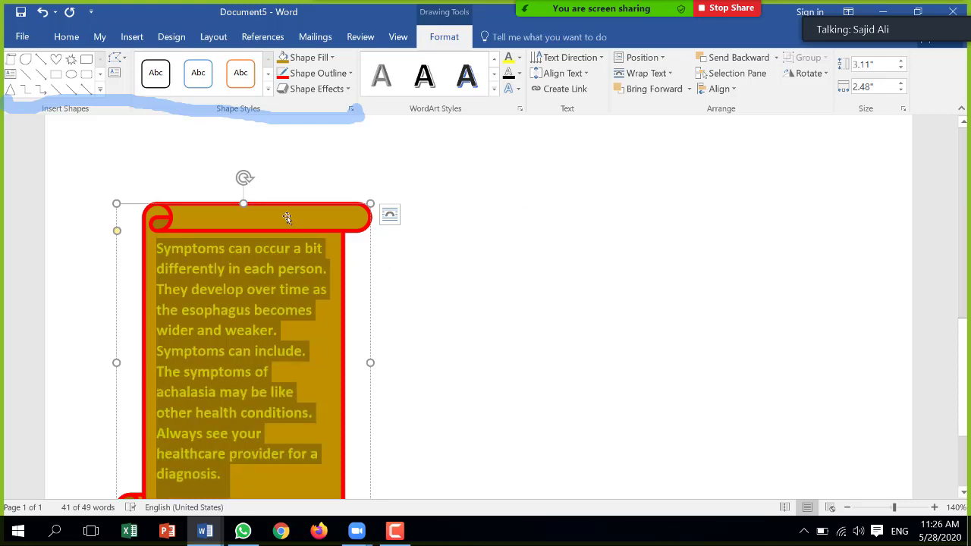
left_click_drag(287, 218, 514, 165)
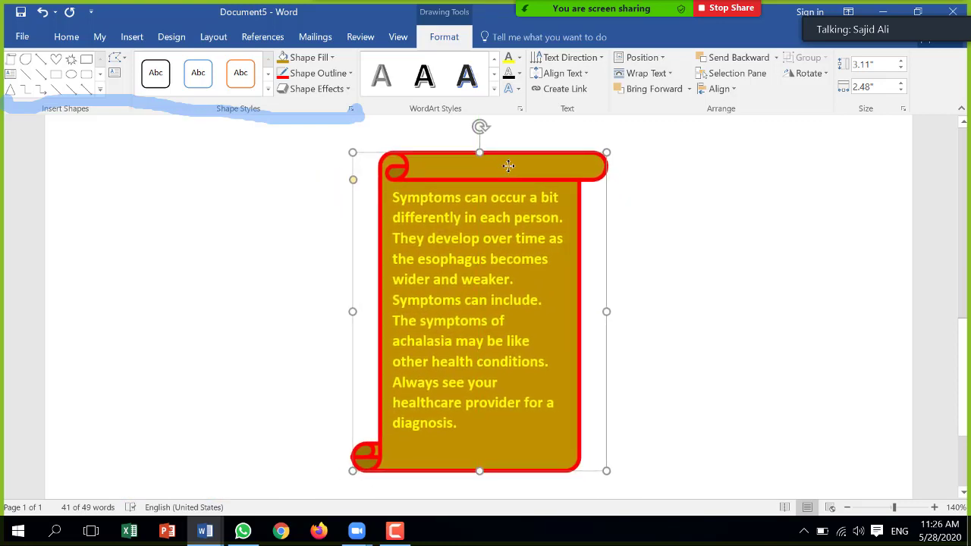
Step: Give the scroll's text a ¼ pt red text outline
left_click(521, 74)
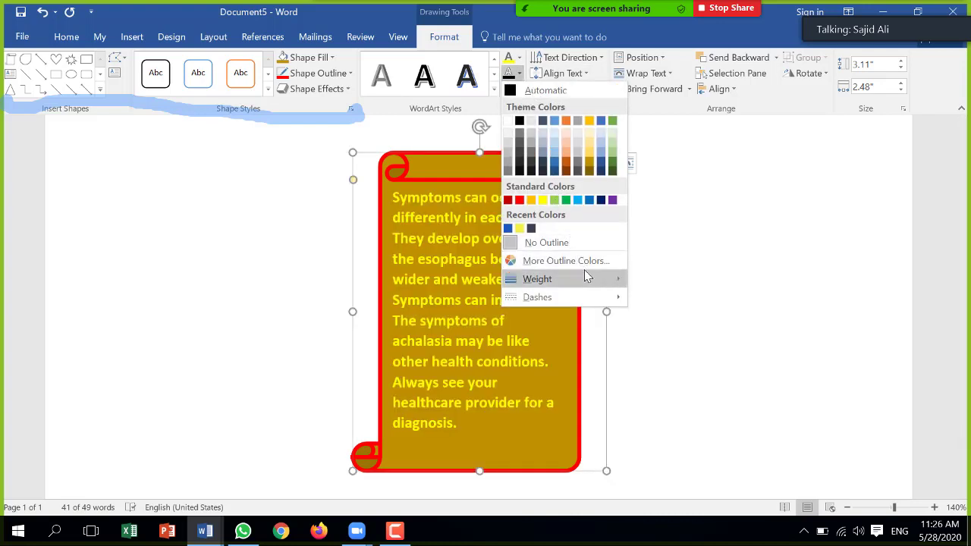
mouse_move(590, 279)
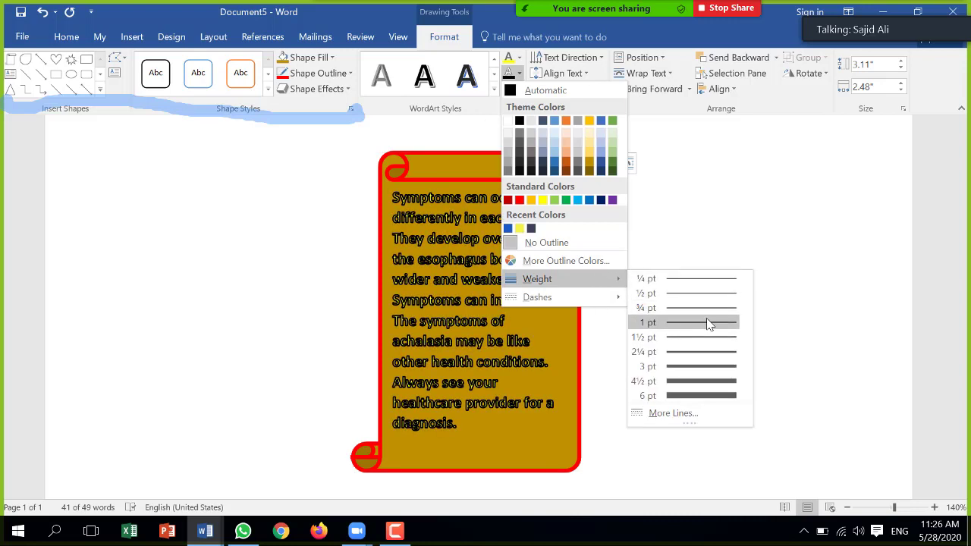
left_click(689, 282)
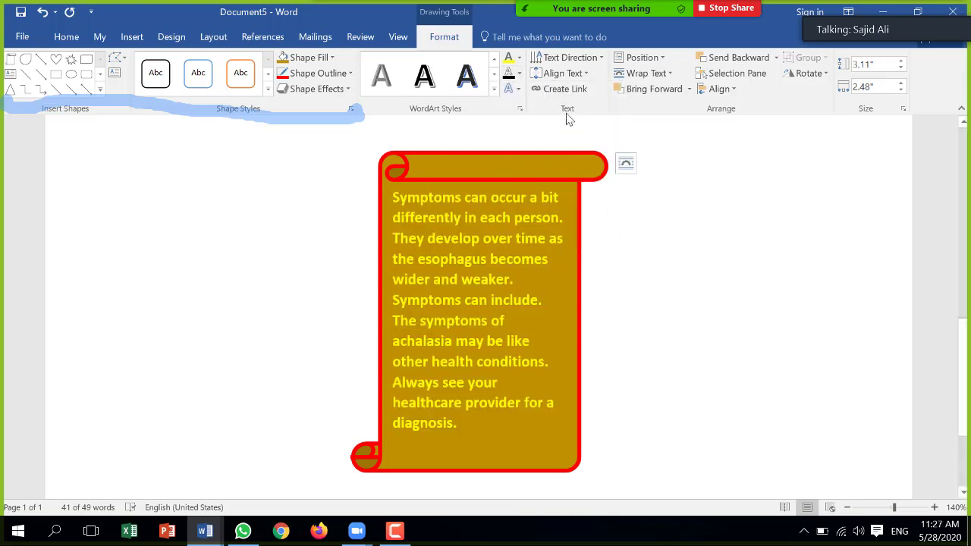
left_click(519, 73)
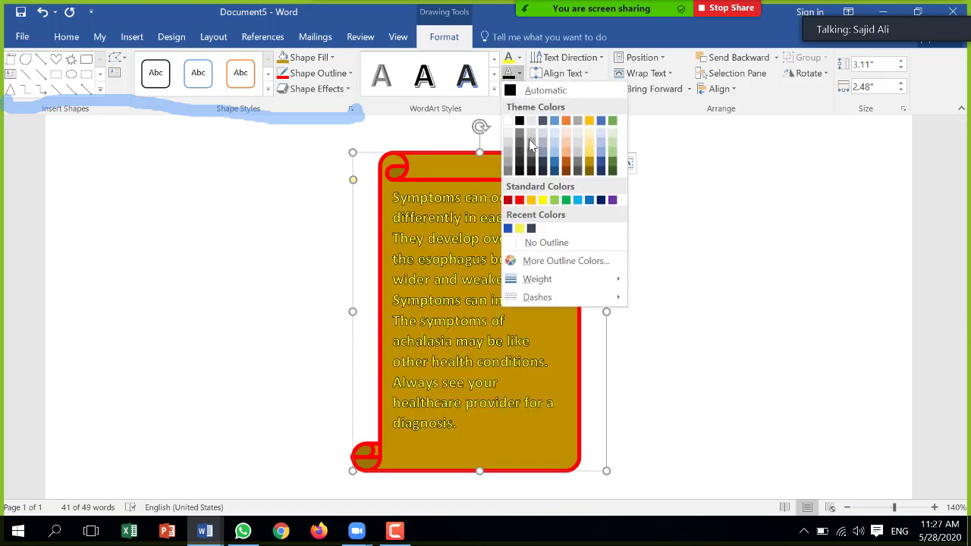
left_click(519, 200)
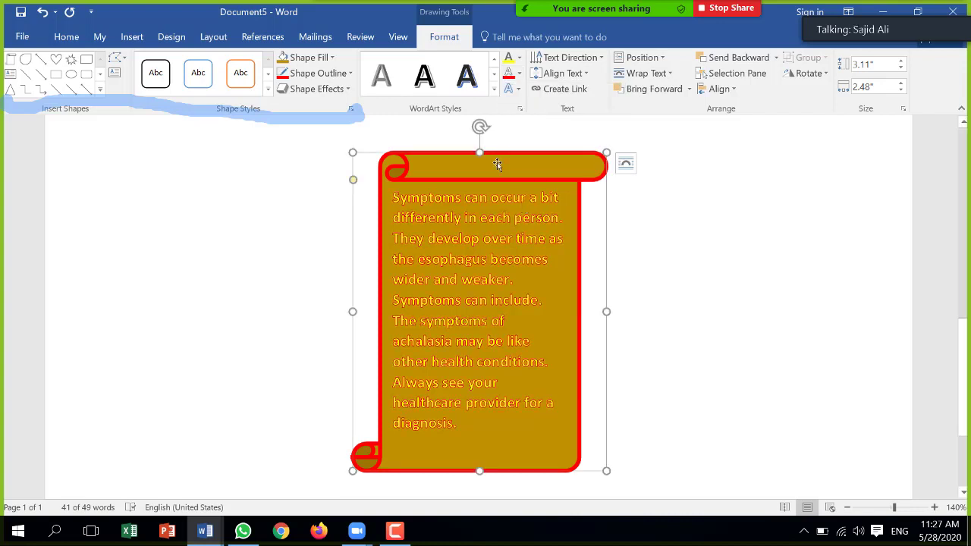
left_click(519, 74)
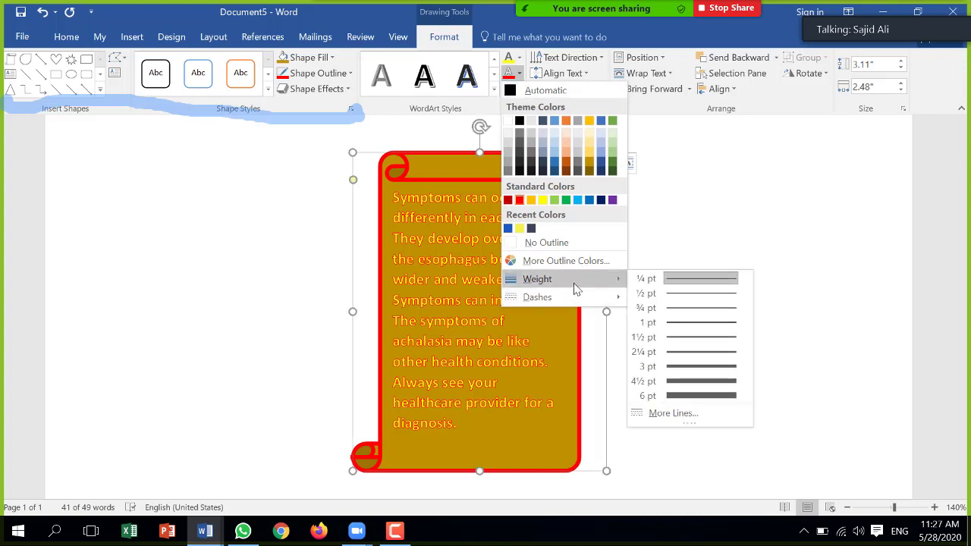
left_click(531, 90)
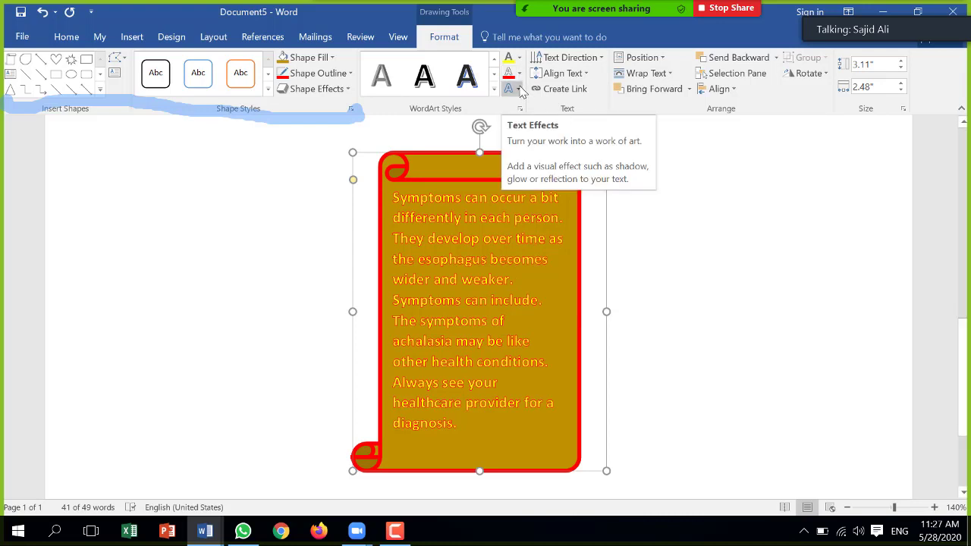
left_click(519, 90)
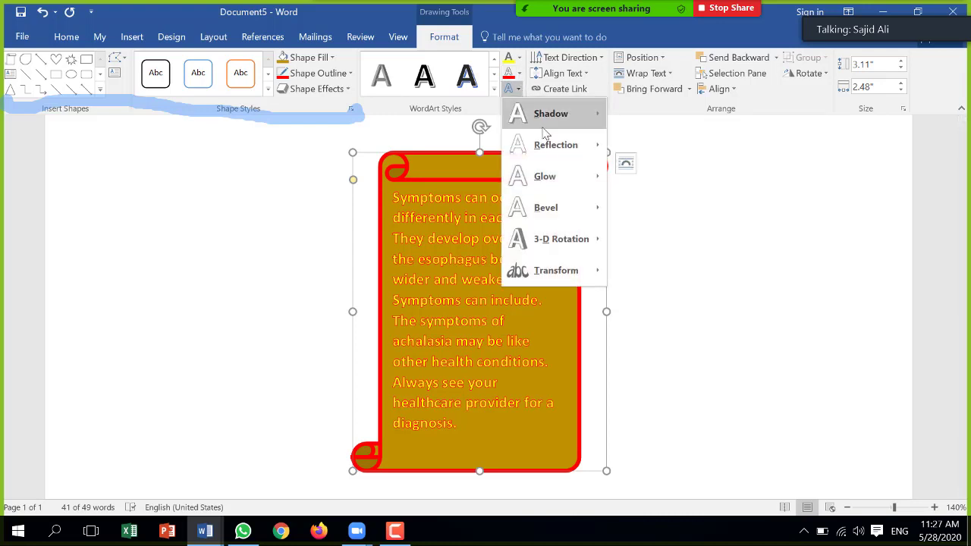
mouse_move(544, 131)
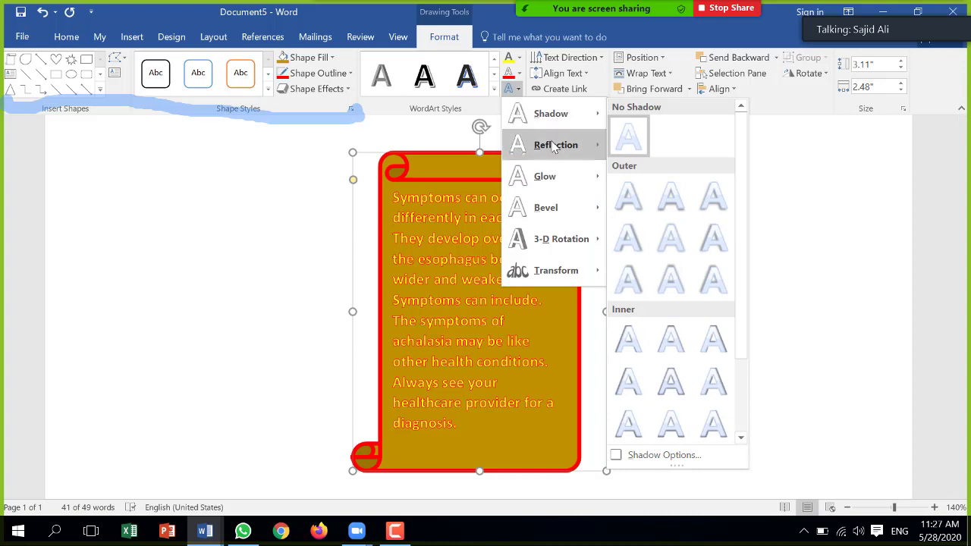
mouse_move(553, 146)
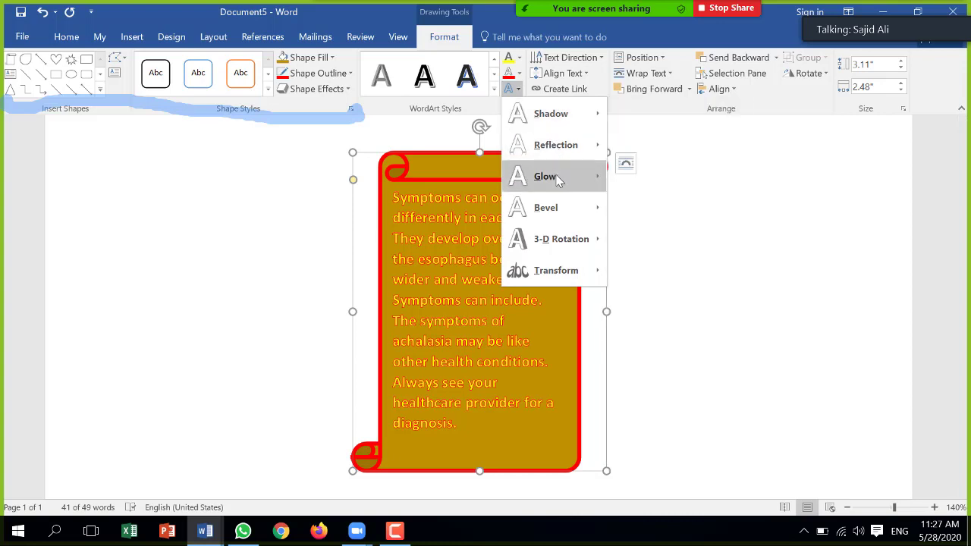
mouse_move(560, 180)
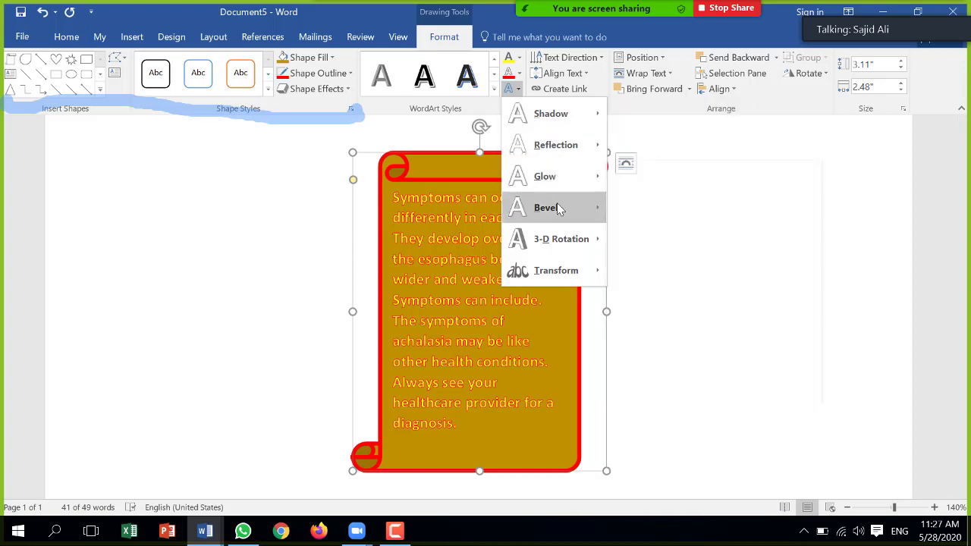
mouse_move(557, 203)
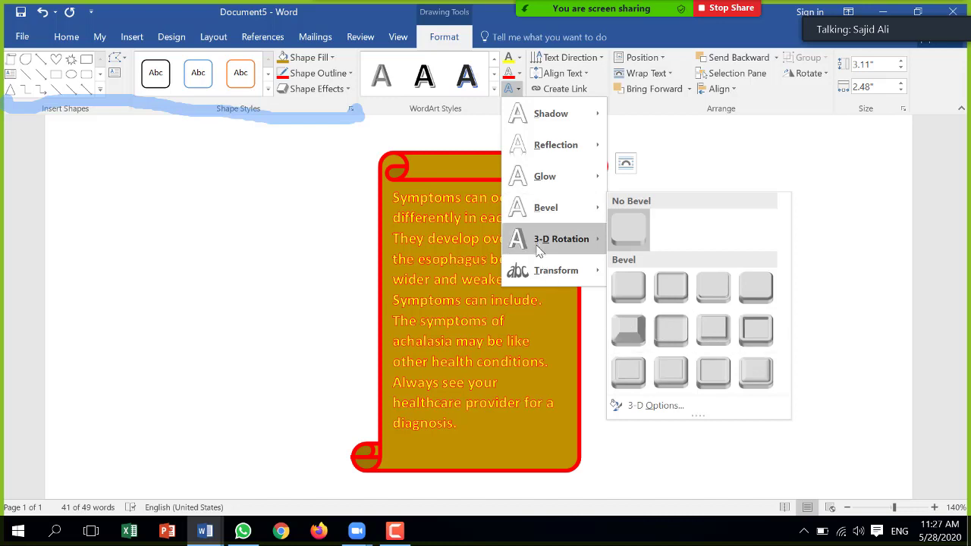
mouse_move(540, 244)
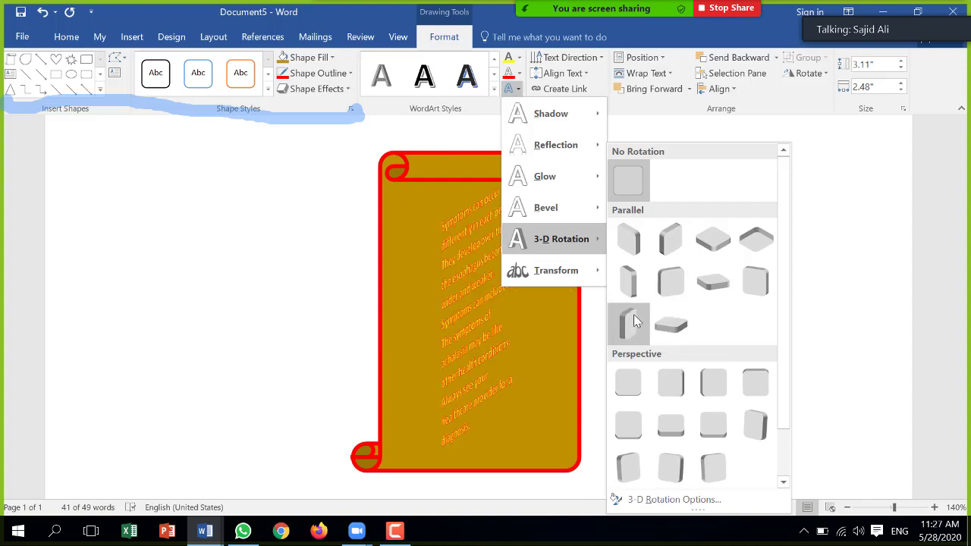
mouse_move(582, 274)
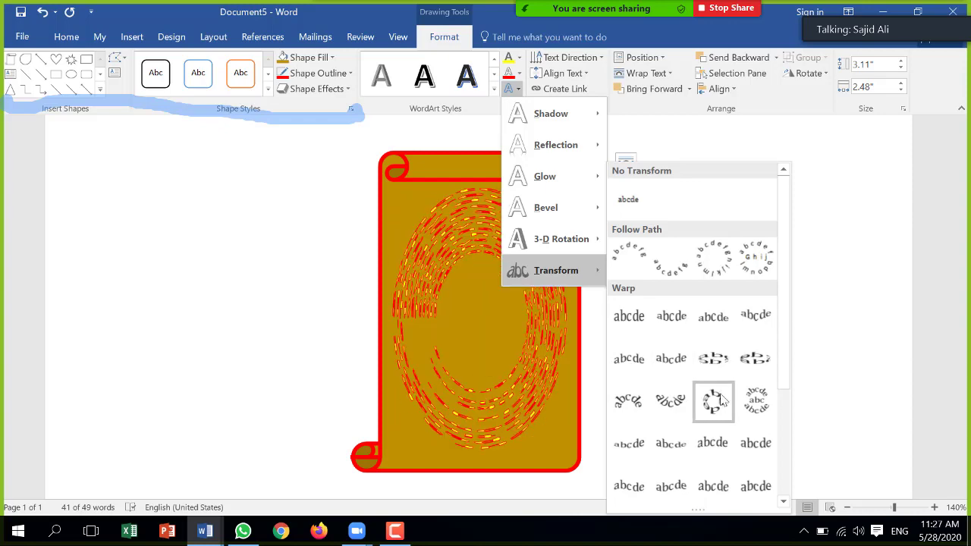
left_click(715, 364)
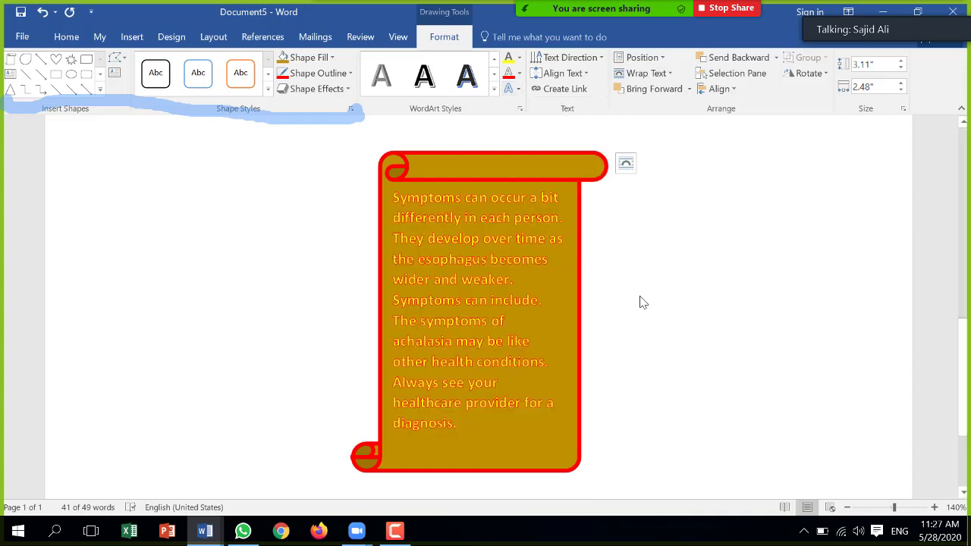
left_click(740, 299)
Step: Draw a pentagon arrow shape below the heart, then delete it
scroll(455, 265, "up", 4)
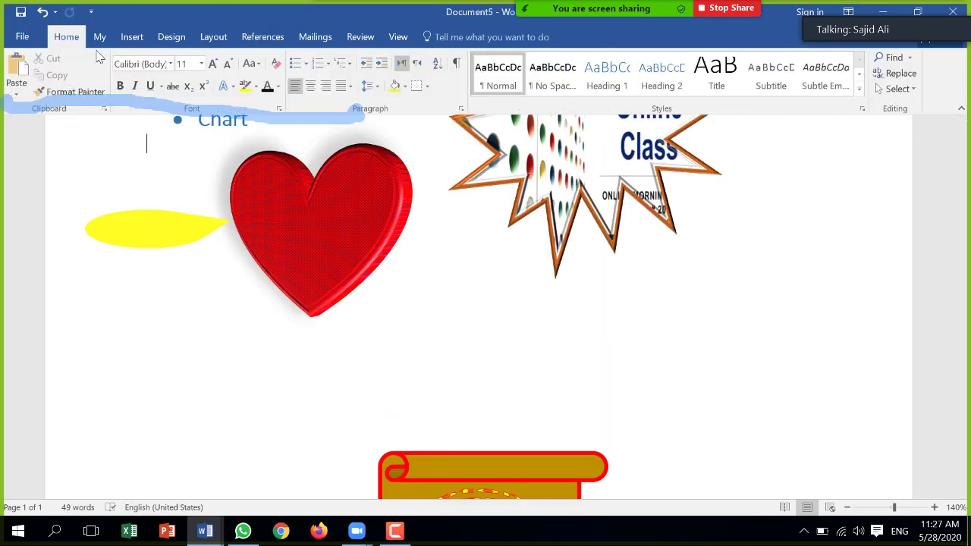
left_click(122, 41)
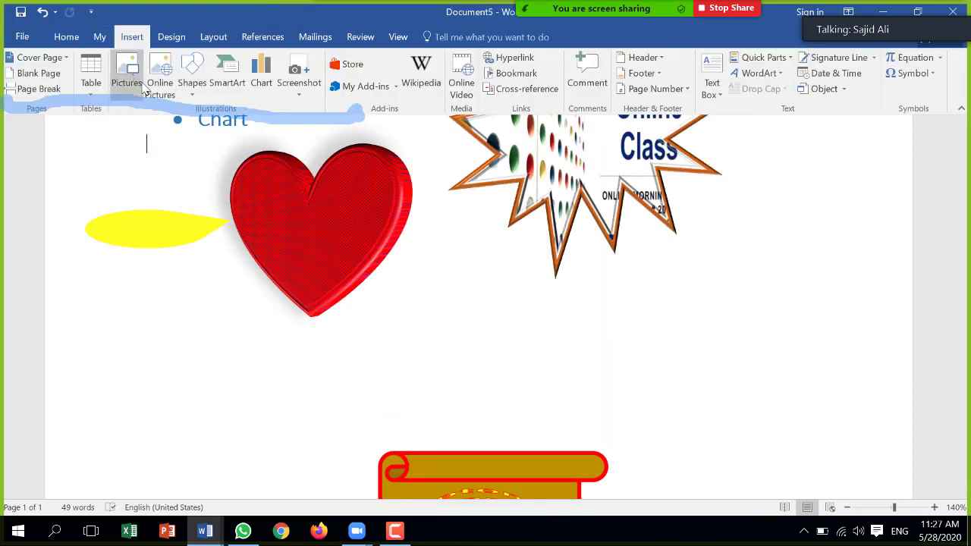
left_click(191, 91)
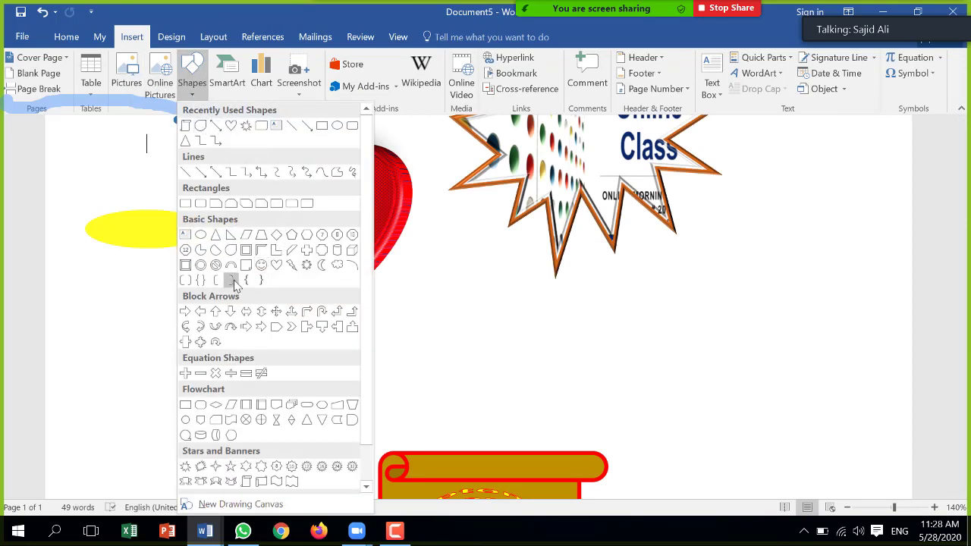
scroll(232, 307, "down", 1)
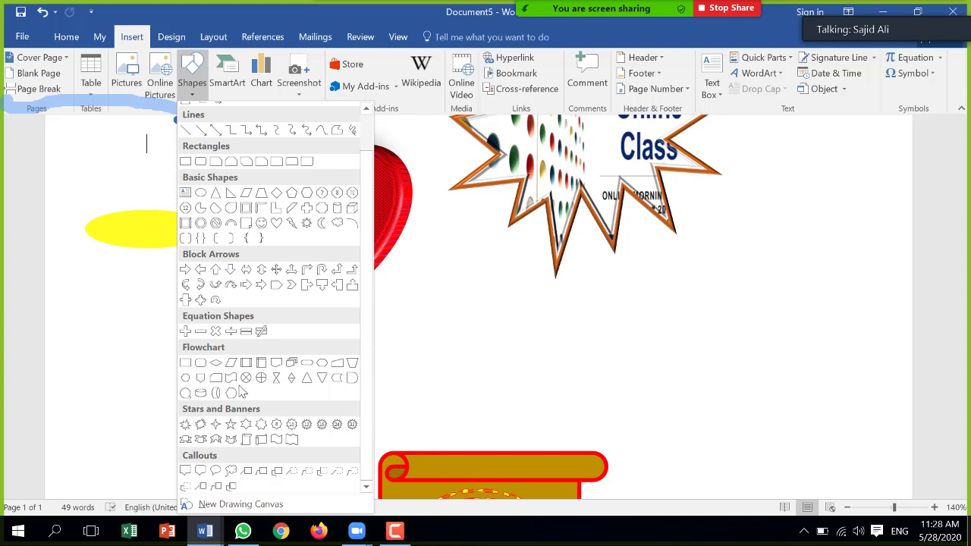
left_click(275, 283)
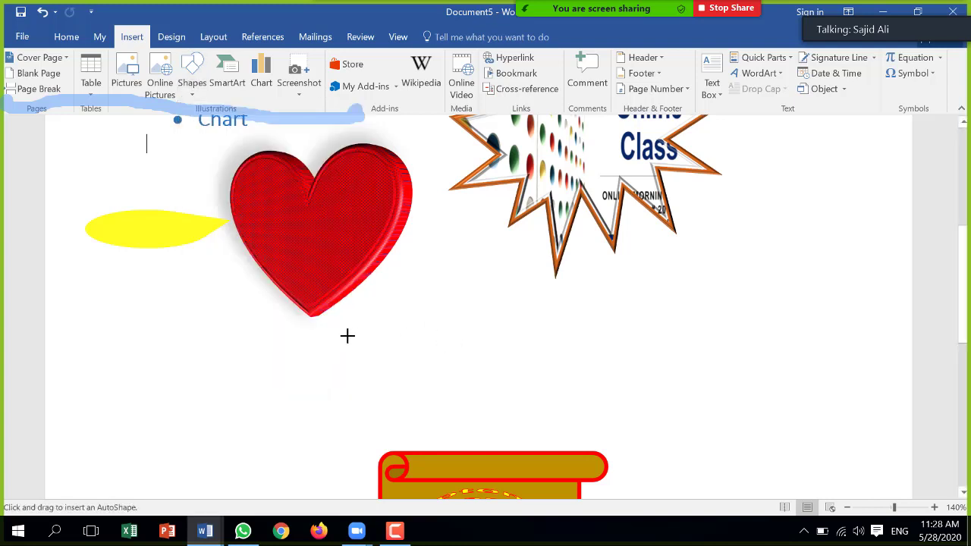
left_click_drag(347, 336, 759, 407)
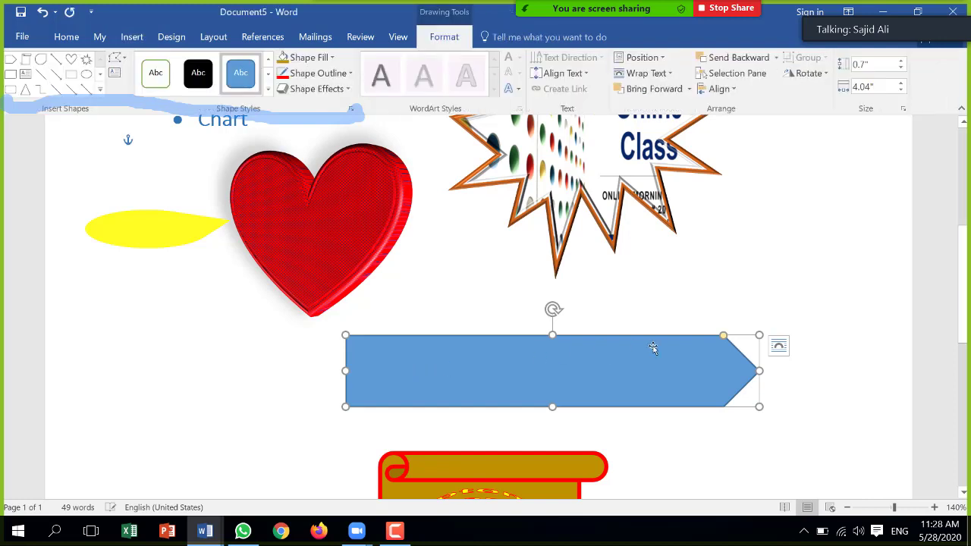
left_click_drag(723, 370, 591, 370)
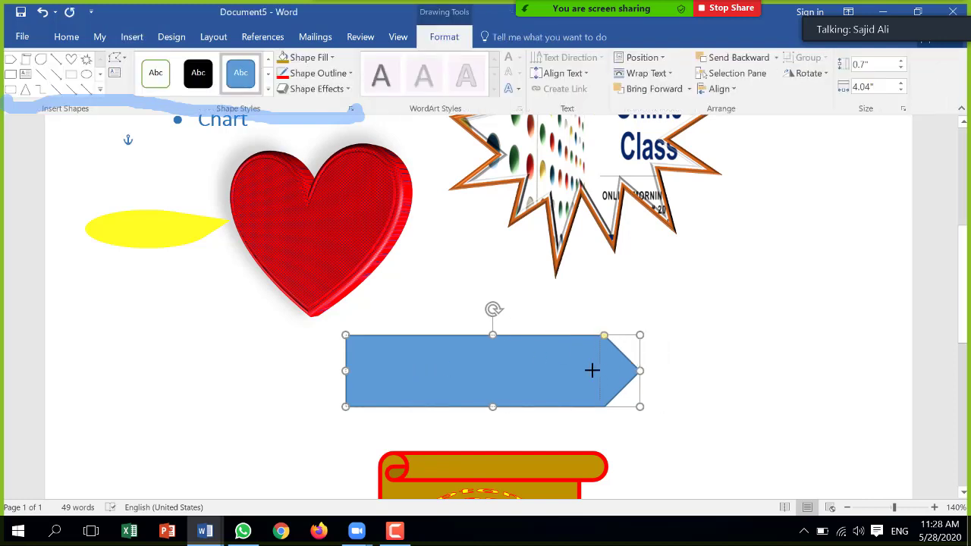
key("ctrl+z")
key("Delete")
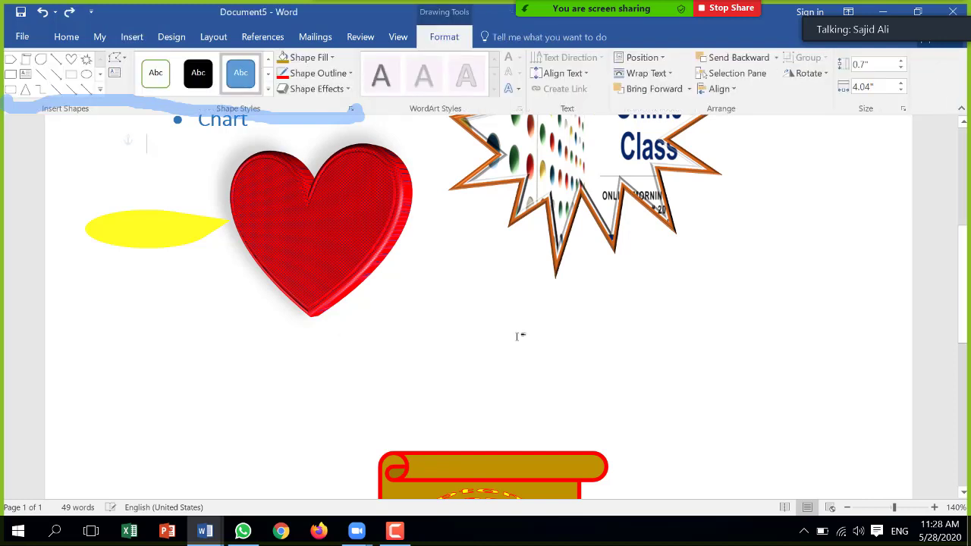
Step: Draw a blue oval below the starburst beside the heart, sized 1.56" by 1.75"
left_click(132, 38)
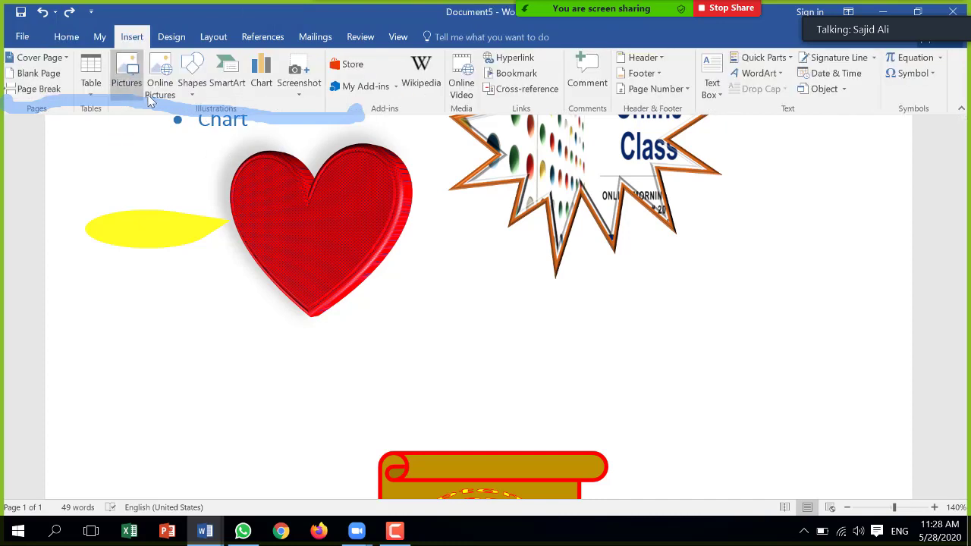
left_click(192, 82)
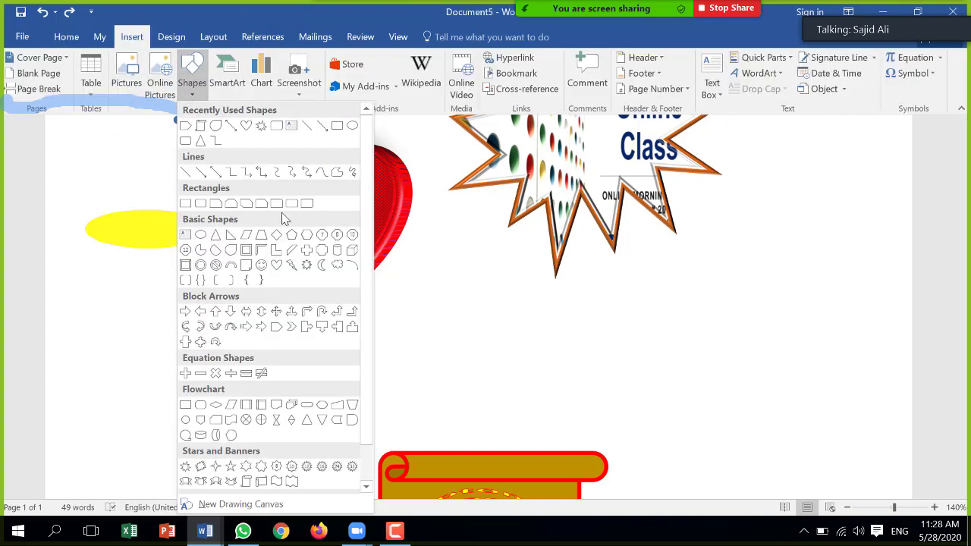
left_click(201, 235)
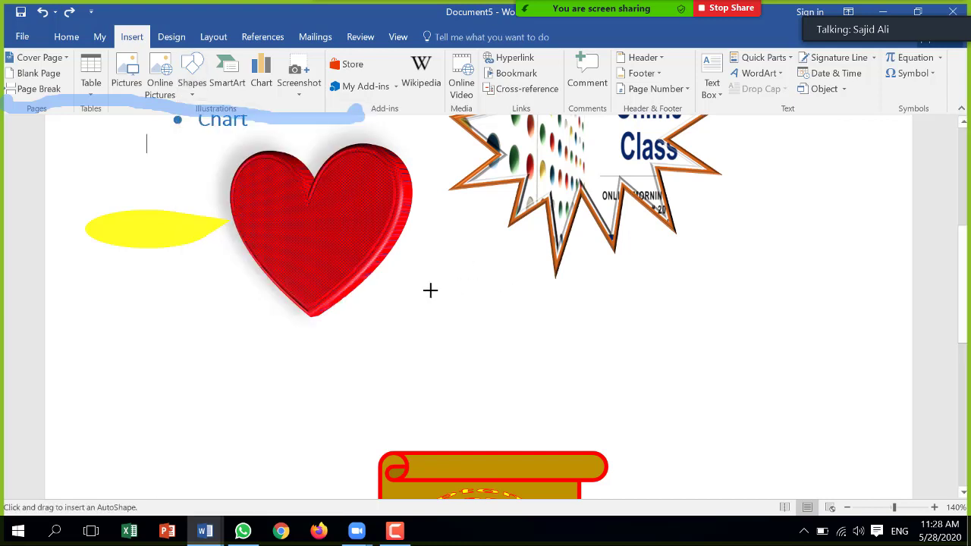
left_click_drag(417, 280, 539, 401)
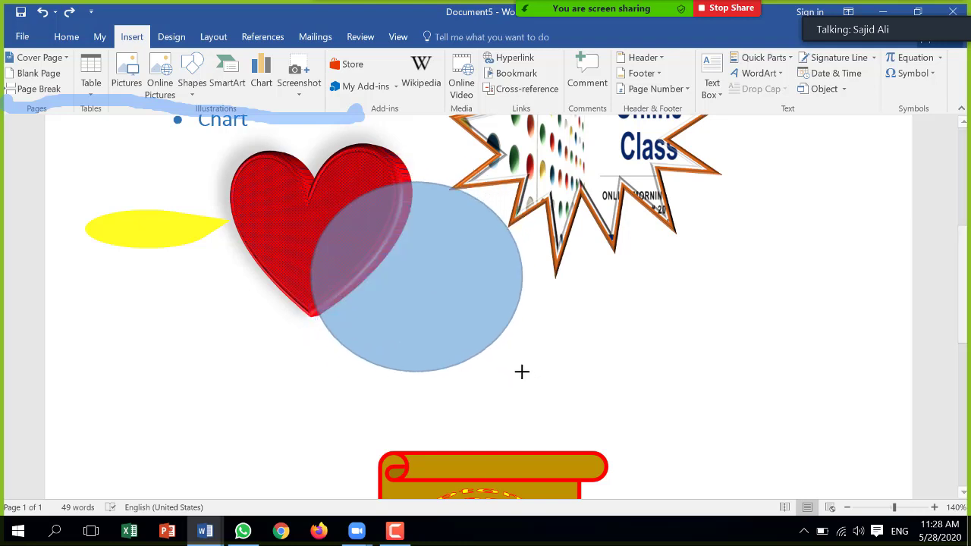
left_click_drag(538, 400, 497, 356)
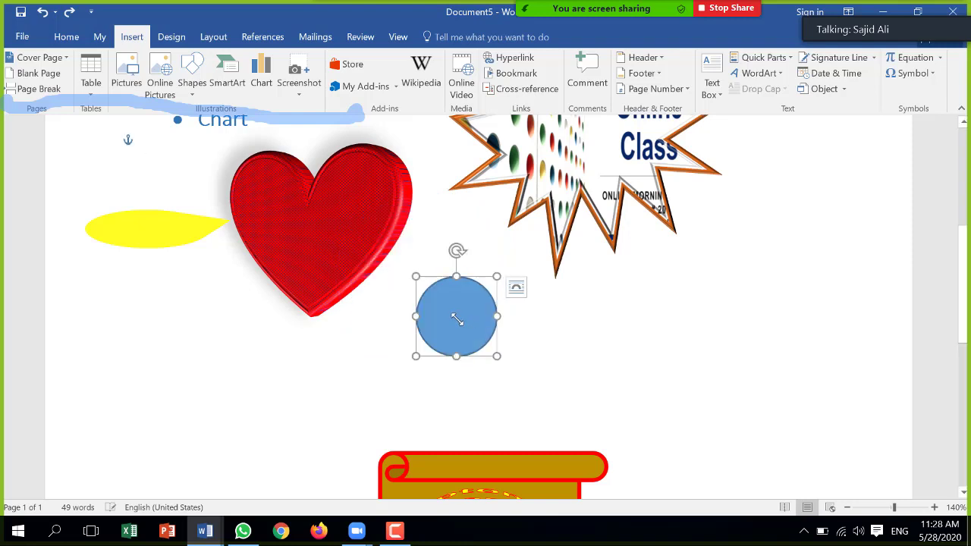
mouse_move(439, 313)
left_mouse_down()
mouse_move(461, 305)
mouse_move(443, 299)
left_mouse_up()
left_click_drag(501, 341, 599, 422)
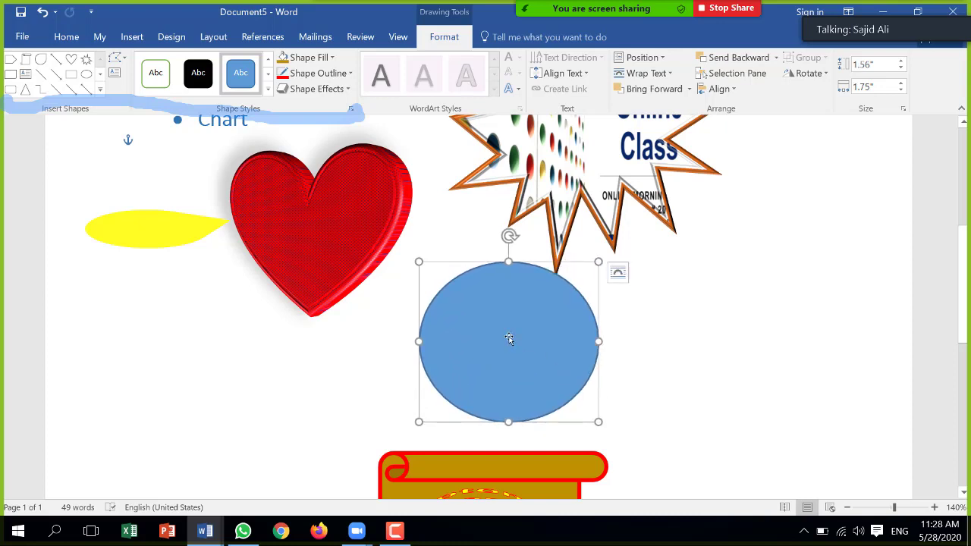
Step: Add the person's name as text inside the blue oval and select it
right_click(509, 339)
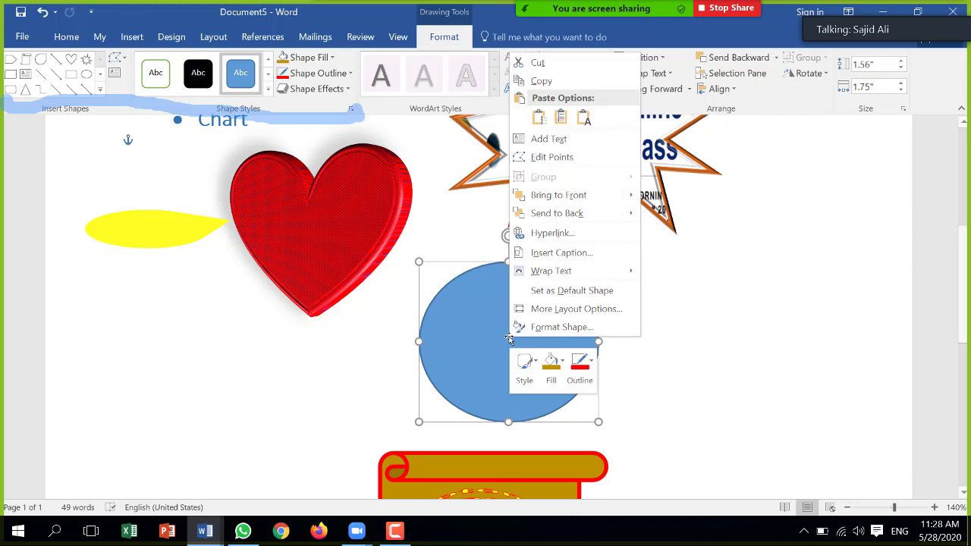
left_click(549, 147)
type("Sa")
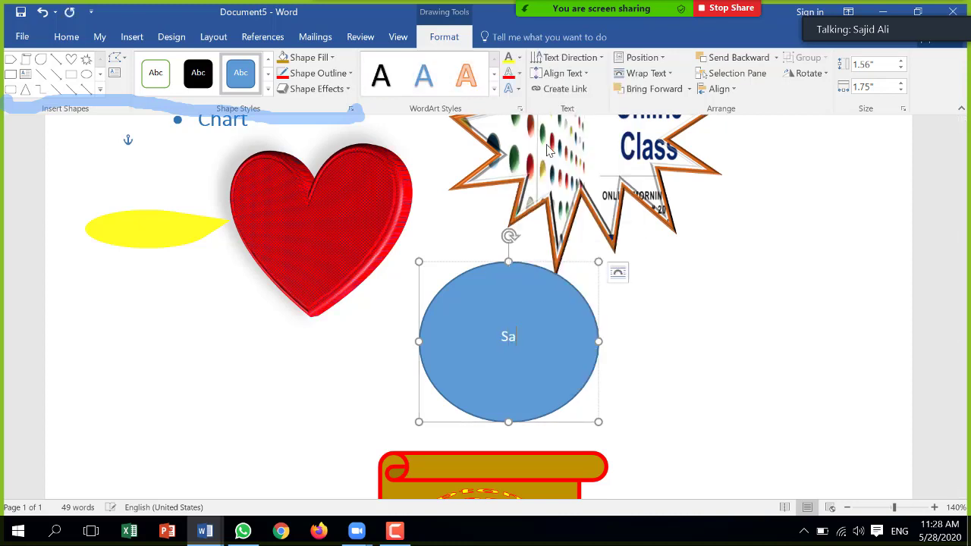
type("jid")
type(" Ali")
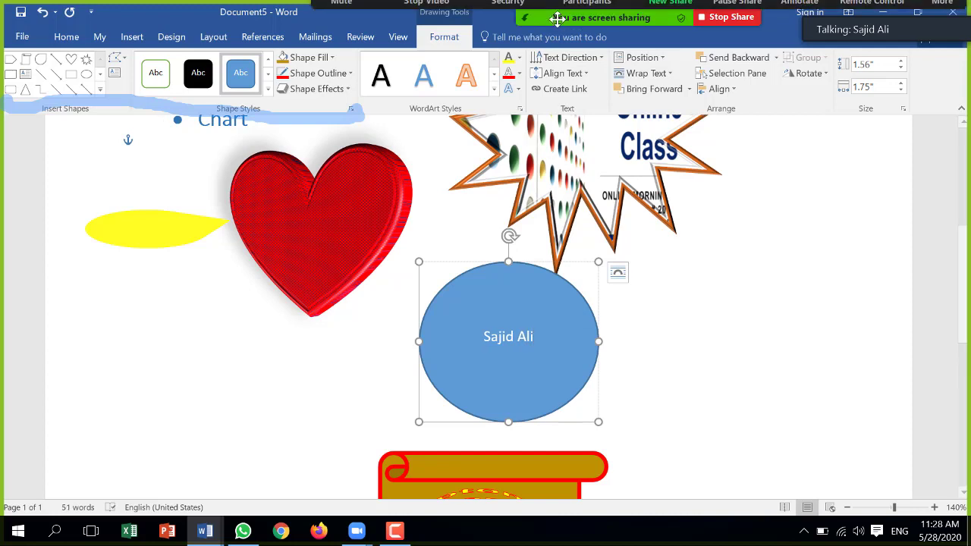
left_click_drag(527, 347, 492, 347)
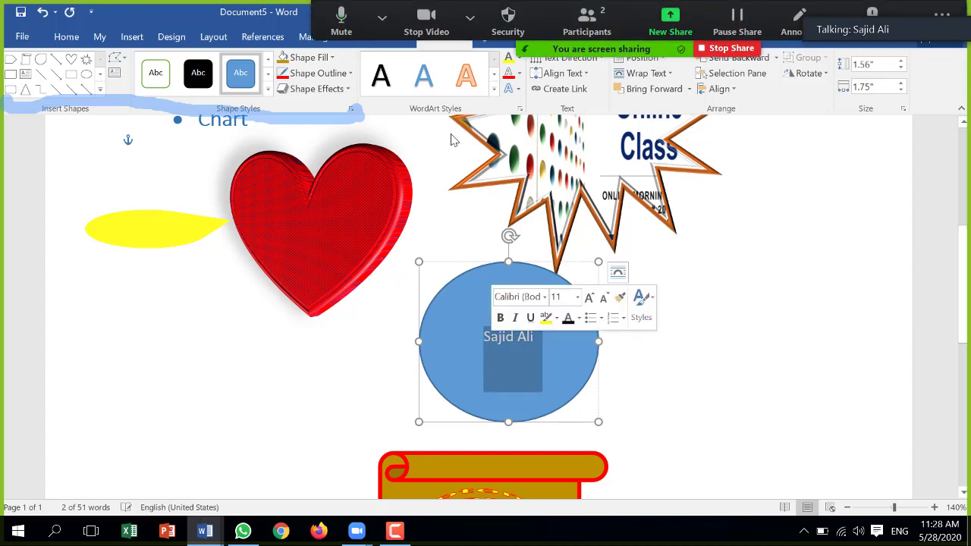
Step: Apply a Transform warp text effect to the name and make it yellow
left_click(381, 17)
left_click(382, 17)
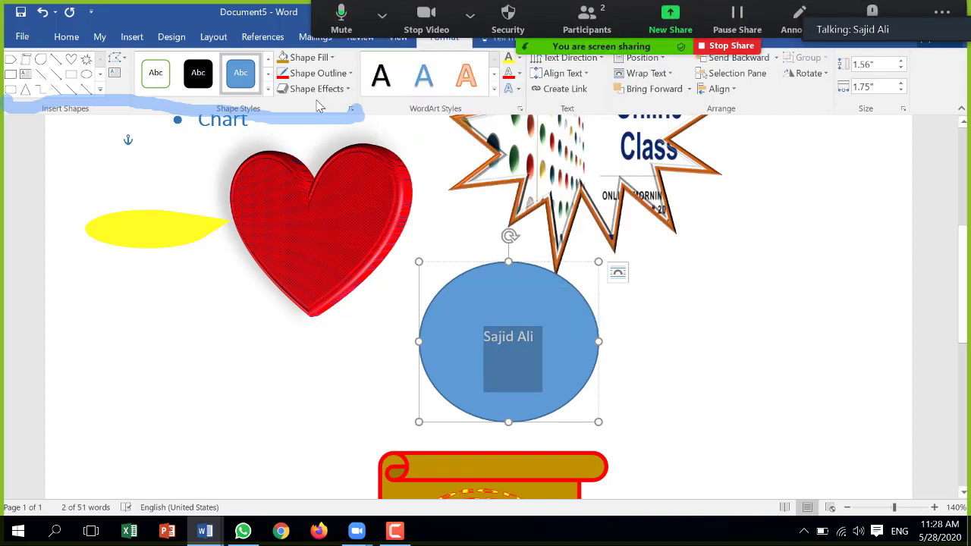
left_click(519, 90)
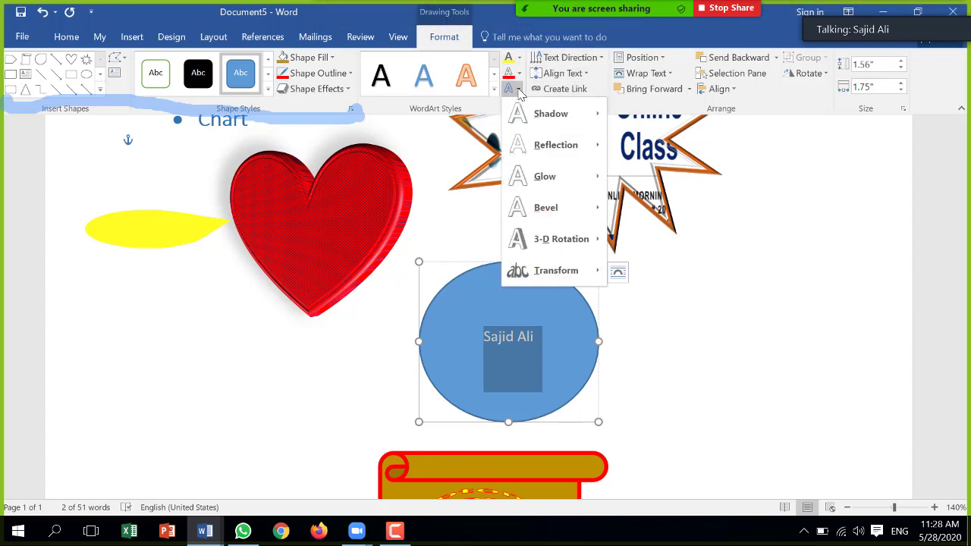
mouse_move(563, 271)
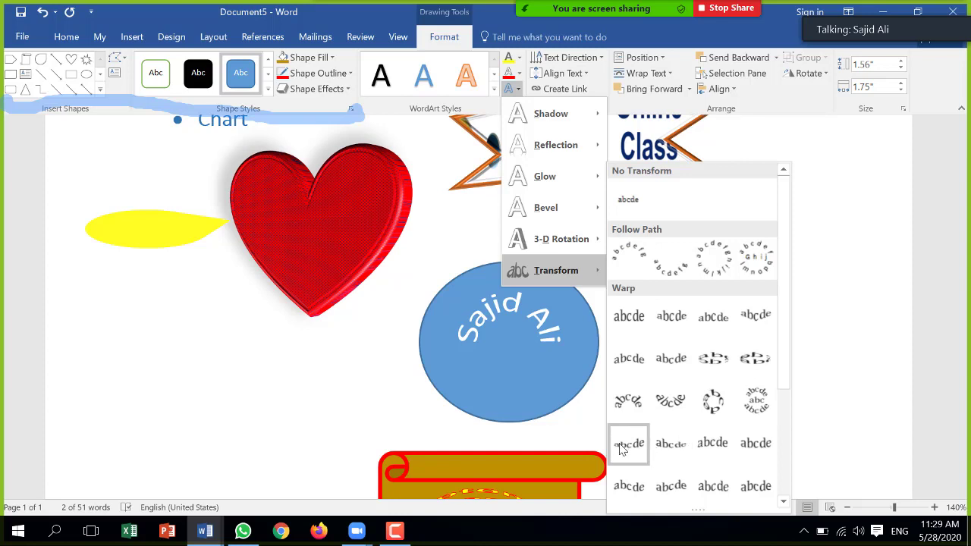
left_click_drag(786, 372, 791, 476)
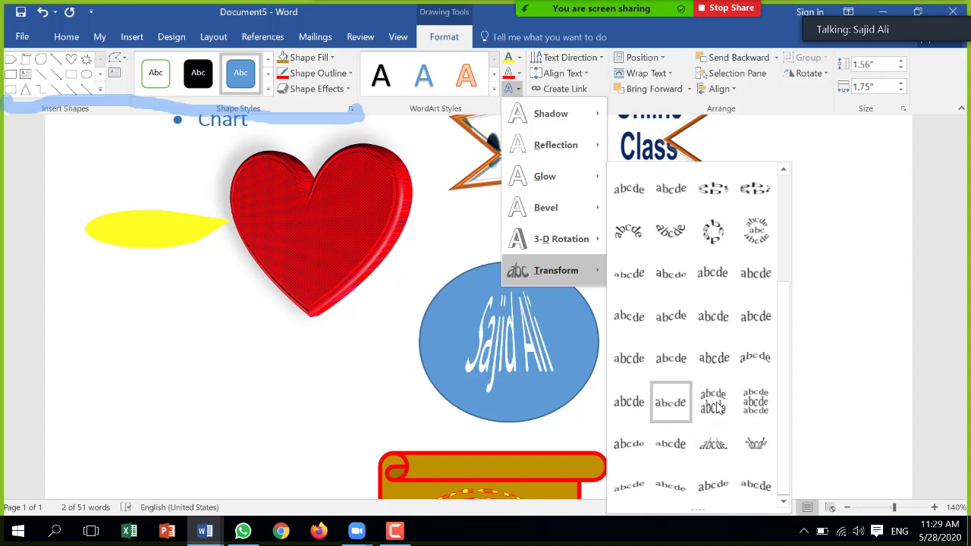
left_click(660, 407)
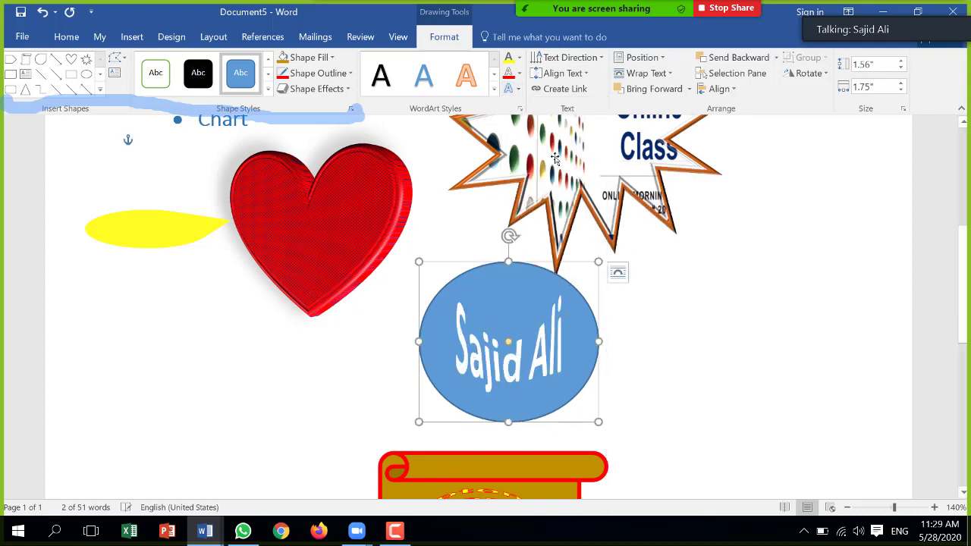
left_click(510, 59)
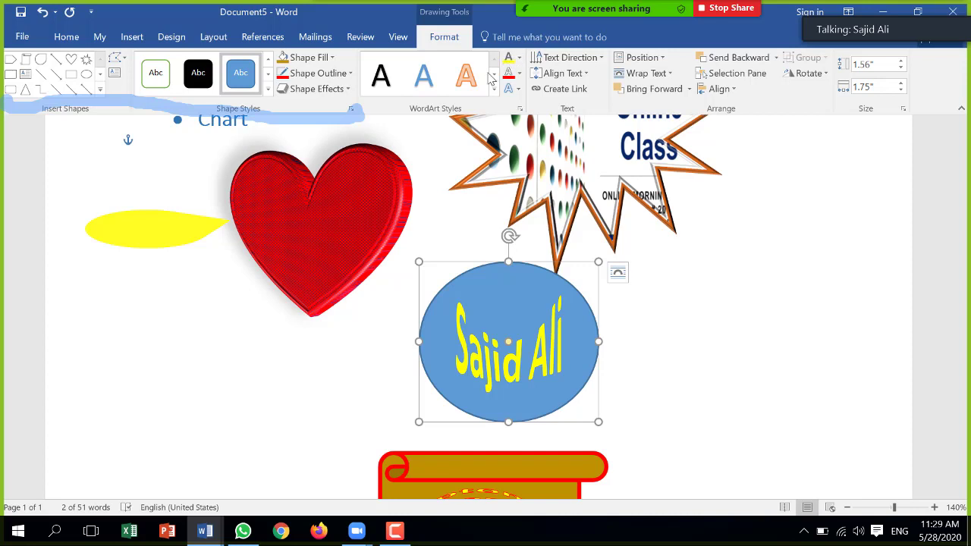
Step: Give the oval an orange shape style, keeping the name text horizontal after trying rotations
left_click(268, 90)
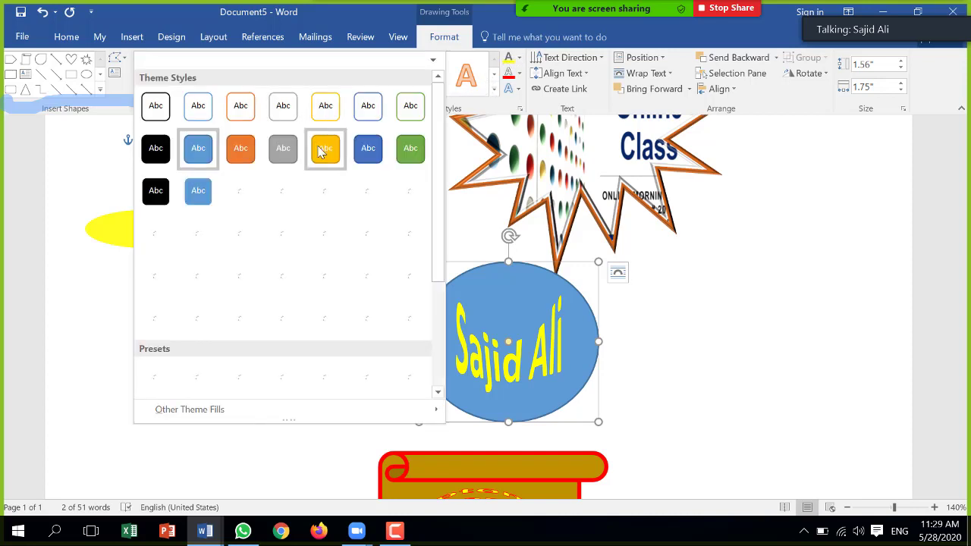
left_click(252, 157)
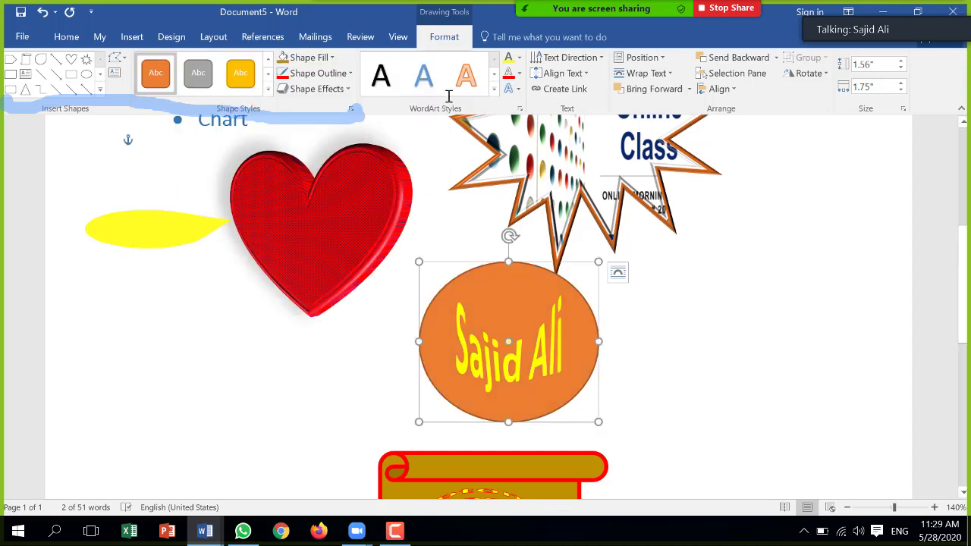
left_click(584, 59)
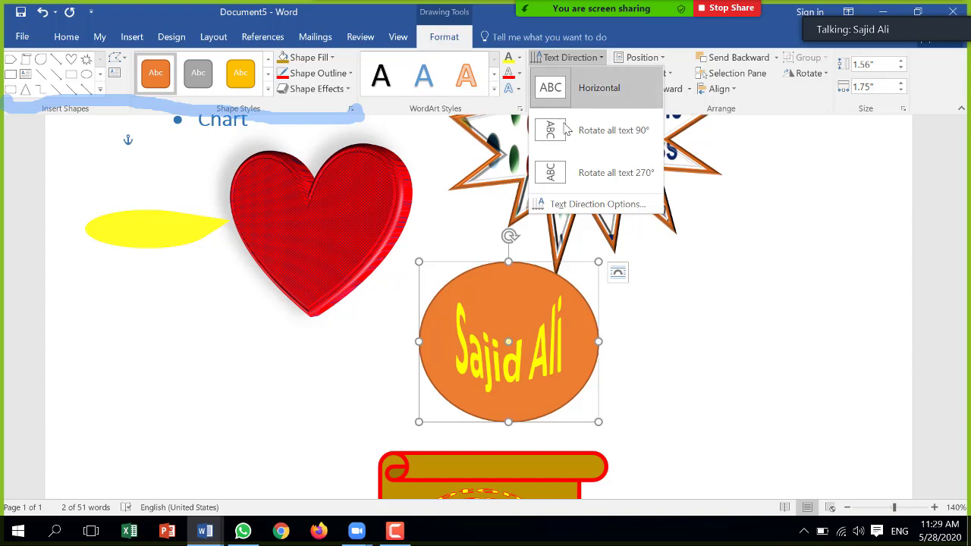
left_click(554, 175)
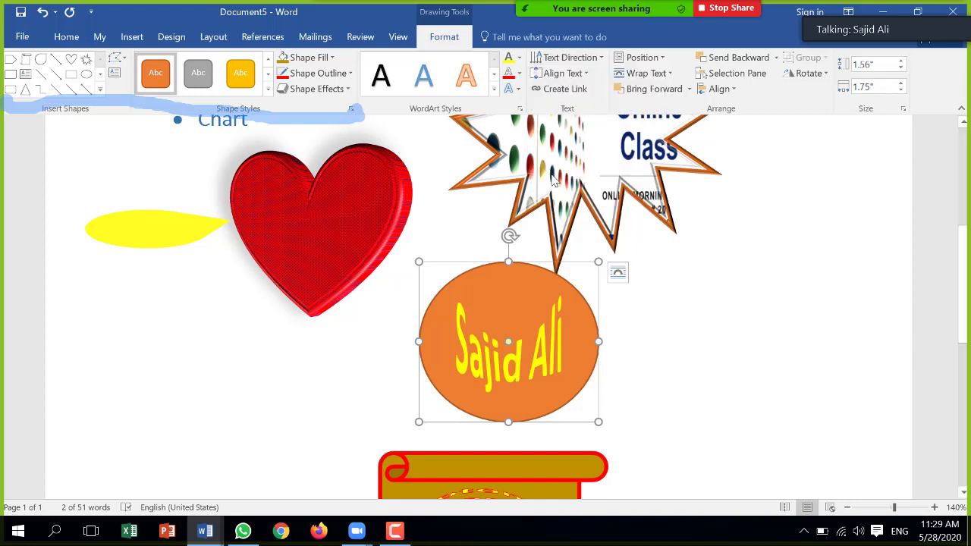
left_click(569, 58)
left_click(575, 143)
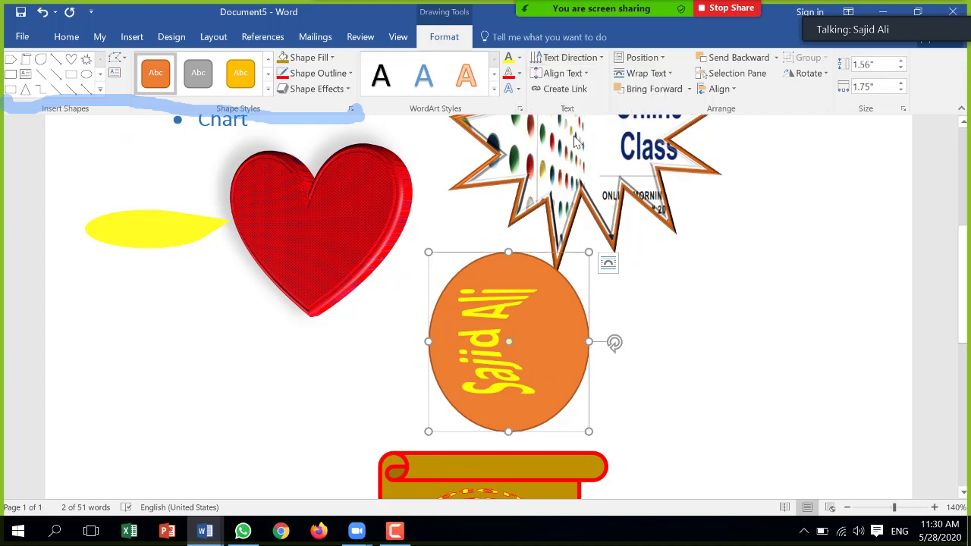
left_click(582, 63)
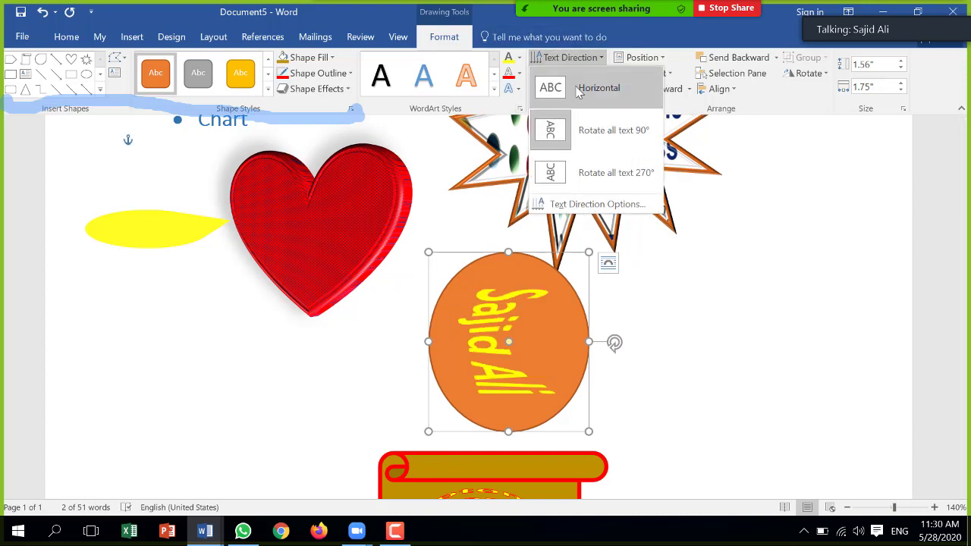
left_click(577, 88)
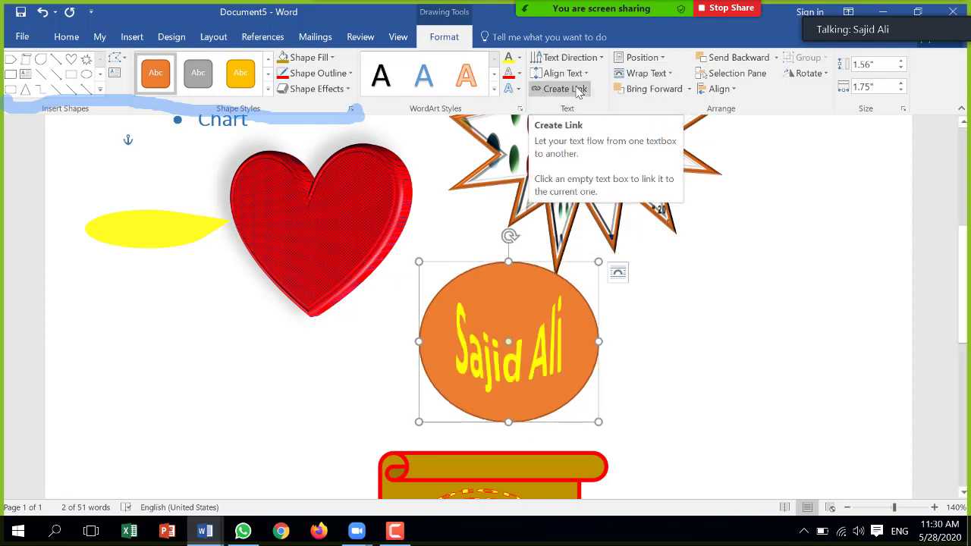
Step: Deepen the warp arch of the name text inside the oval
left_click(507, 342)
key("Escape")
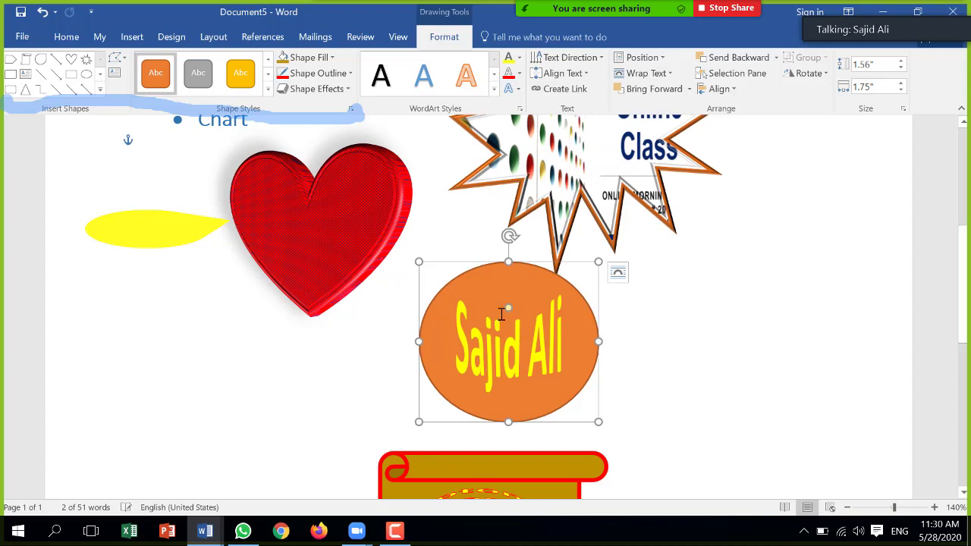
left_click_drag(508, 309, 510, 350)
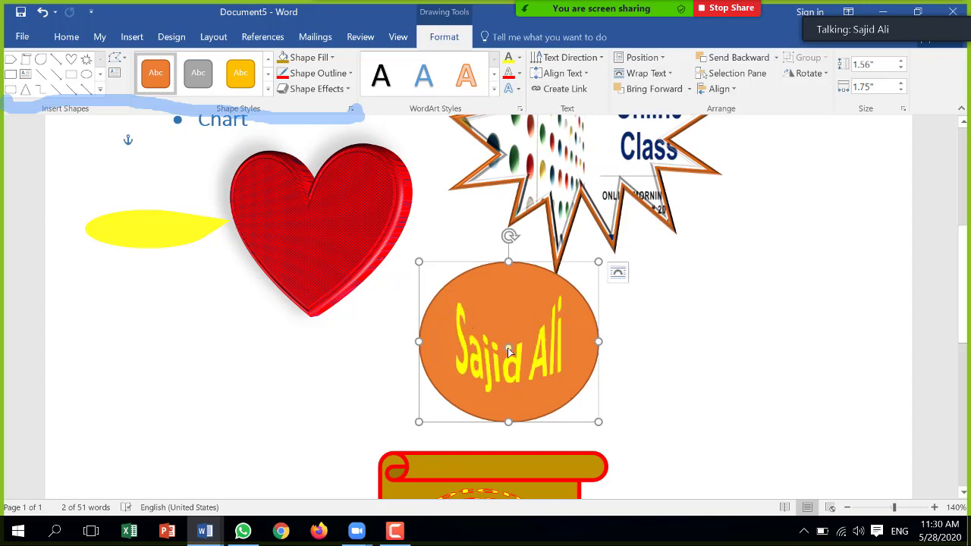
left_click_drag(508, 351, 511, 364)
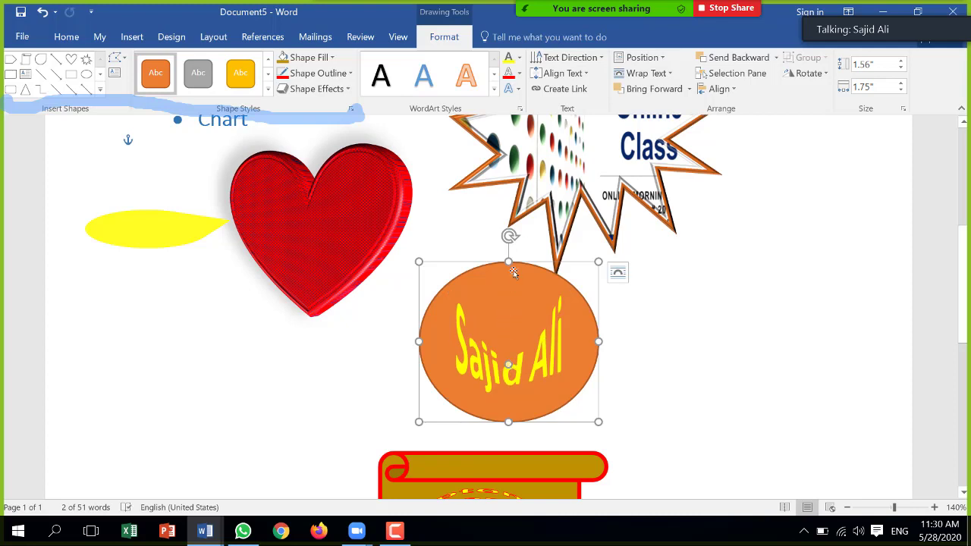
Step: Set the oval's vertical text alignment to Middle
left_click(596, 62)
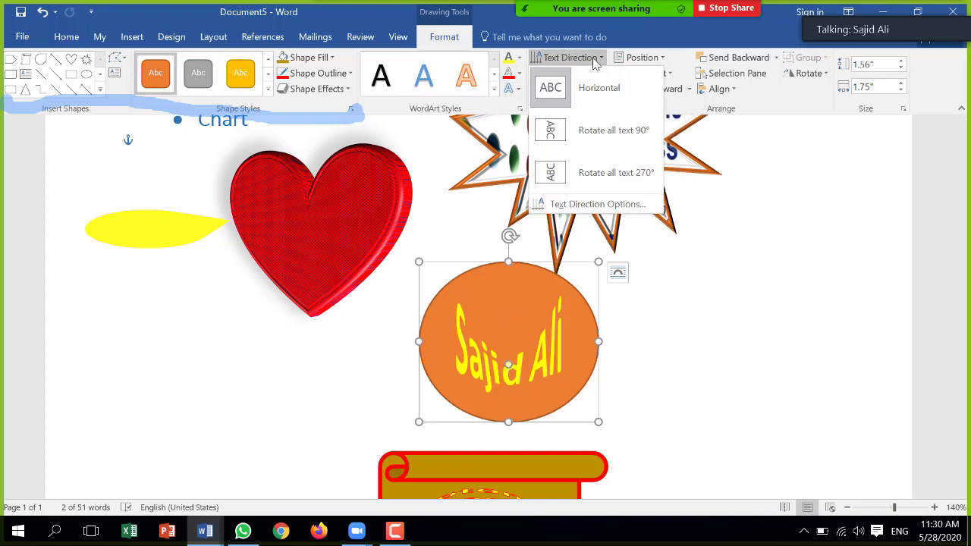
left_click(596, 62)
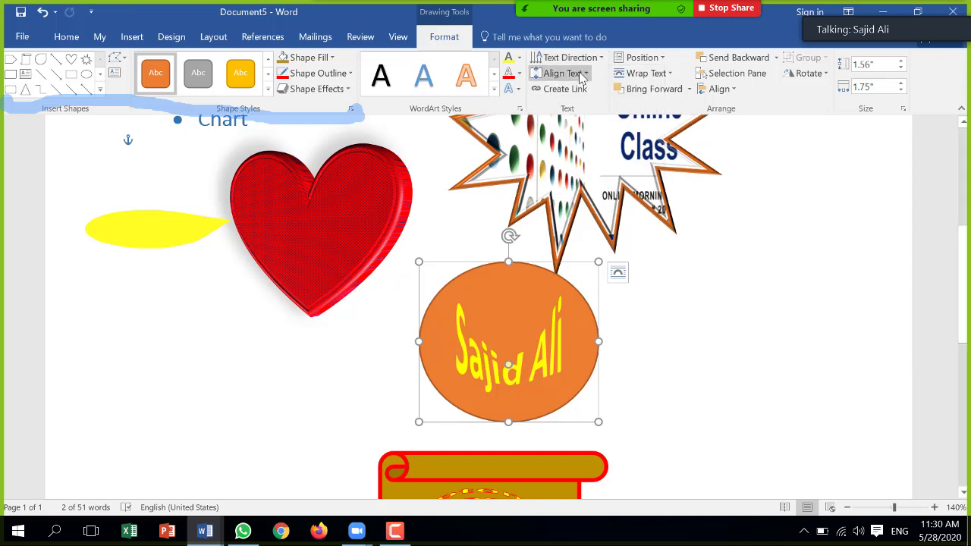
left_click(581, 75)
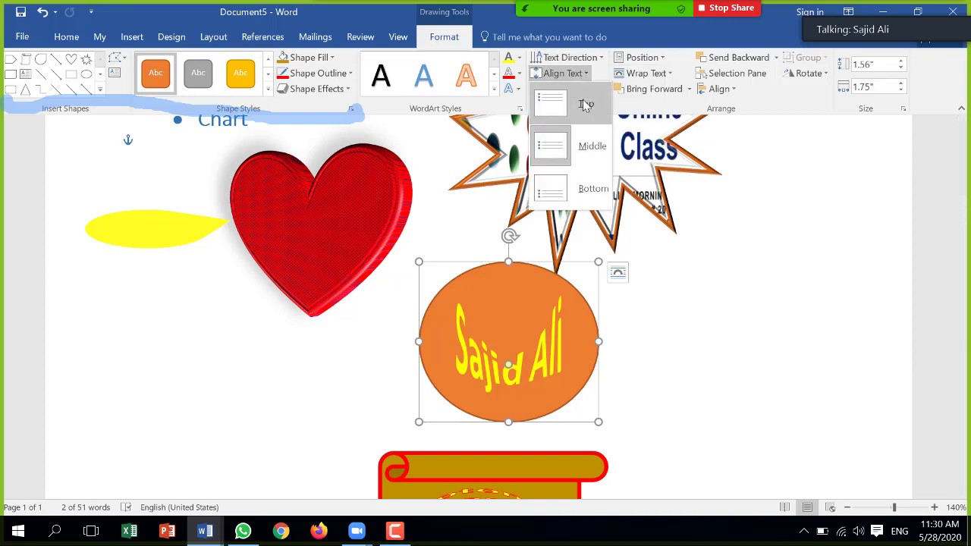
left_click(586, 104)
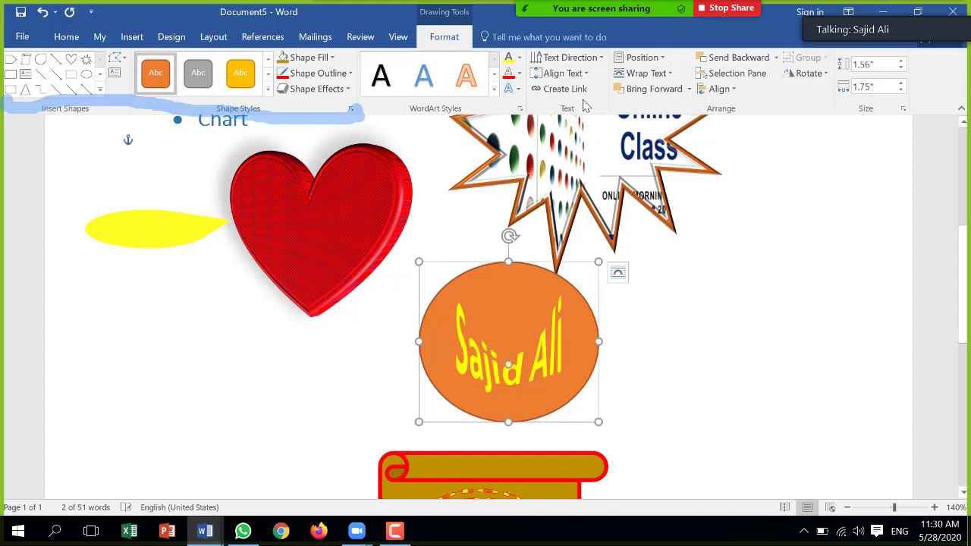
left_click(569, 73)
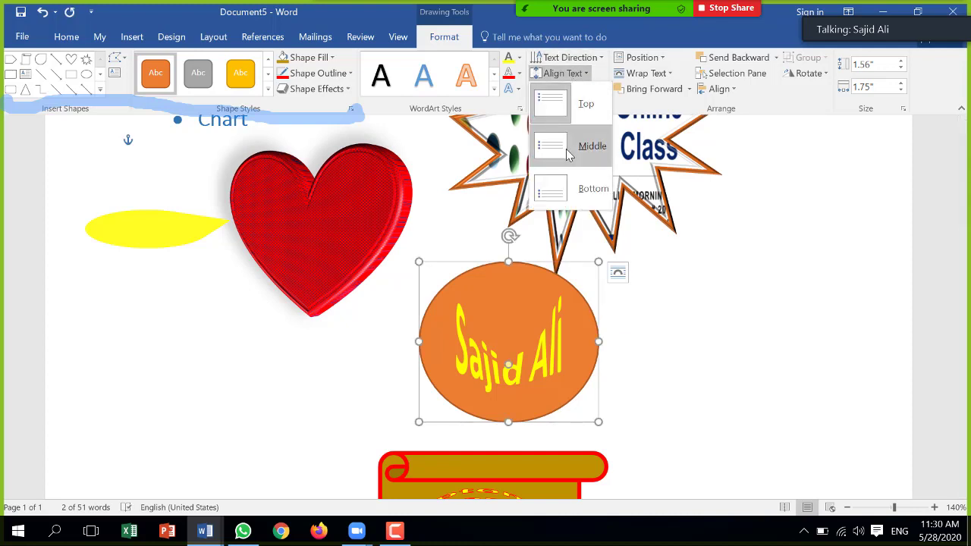
left_click(569, 148)
left_click(563, 72)
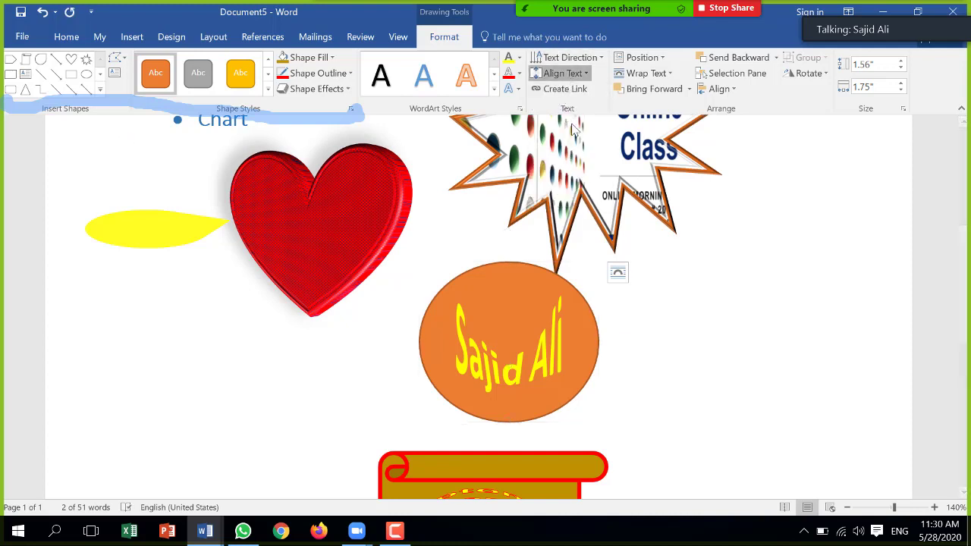
left_click(577, 188)
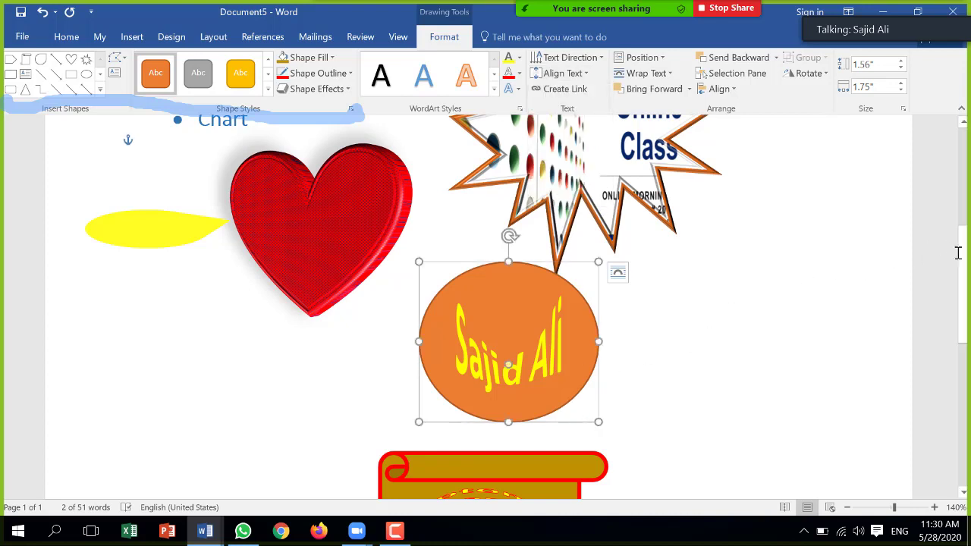
Step: Move the orange oval to the left margin and enlarge it to 2.83" by 2.75"
scroll(383, 220, "down", 3)
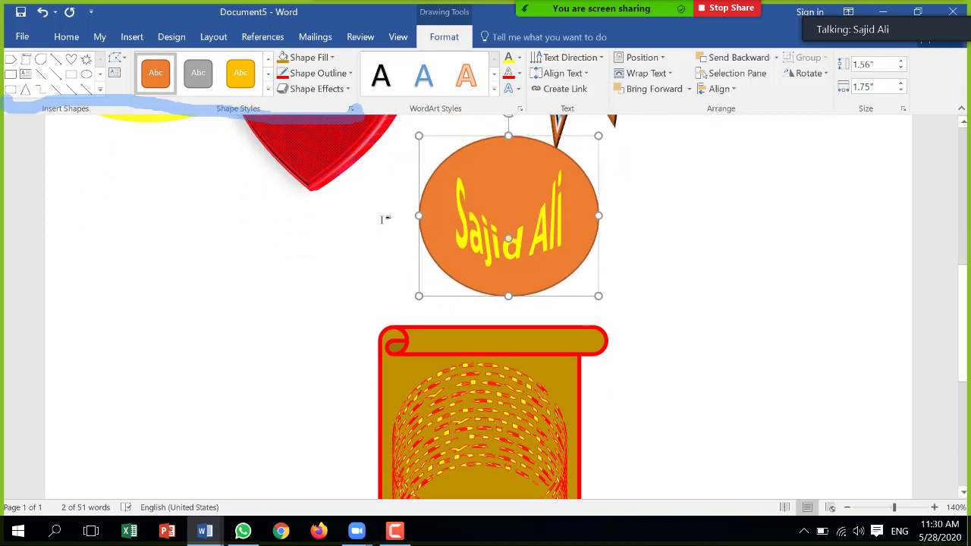
left_click(482, 184)
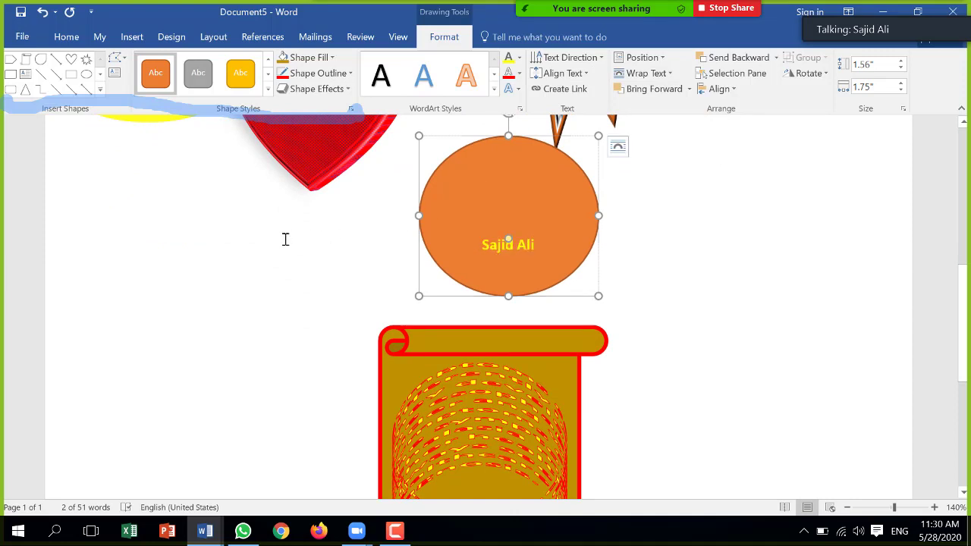
left_click(478, 138)
mouse_move(479, 137)
left_mouse_down()
mouse_move(119, 218)
mouse_move(132, 158)
left_mouse_up()
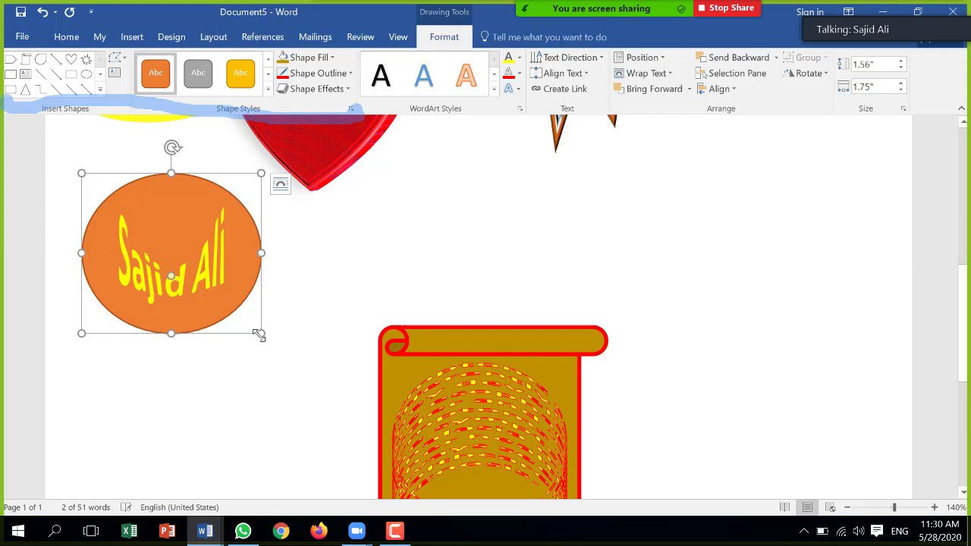
mouse_move(260, 334)
left_mouse_down()
mouse_move(331, 452)
mouse_move(363, 463)
left_mouse_up()
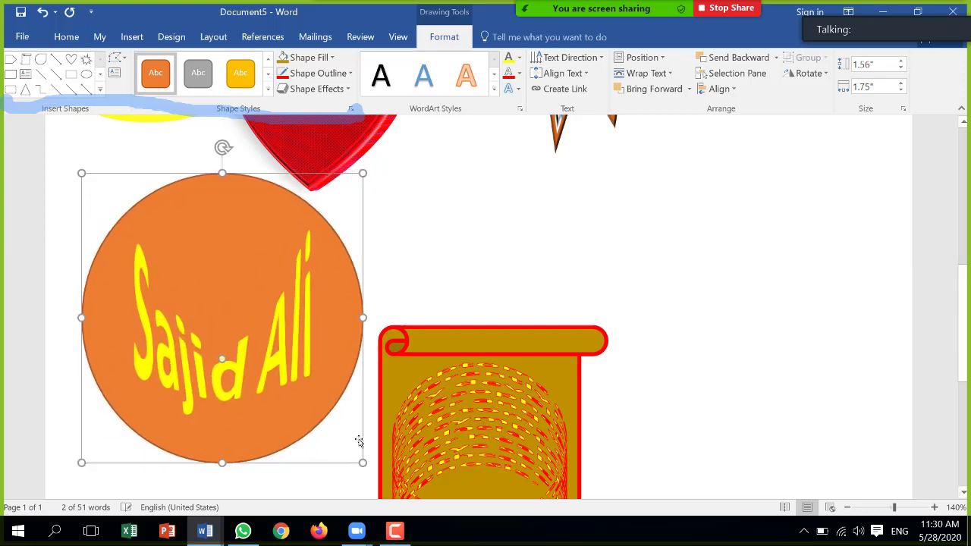
left_click(586, 73)
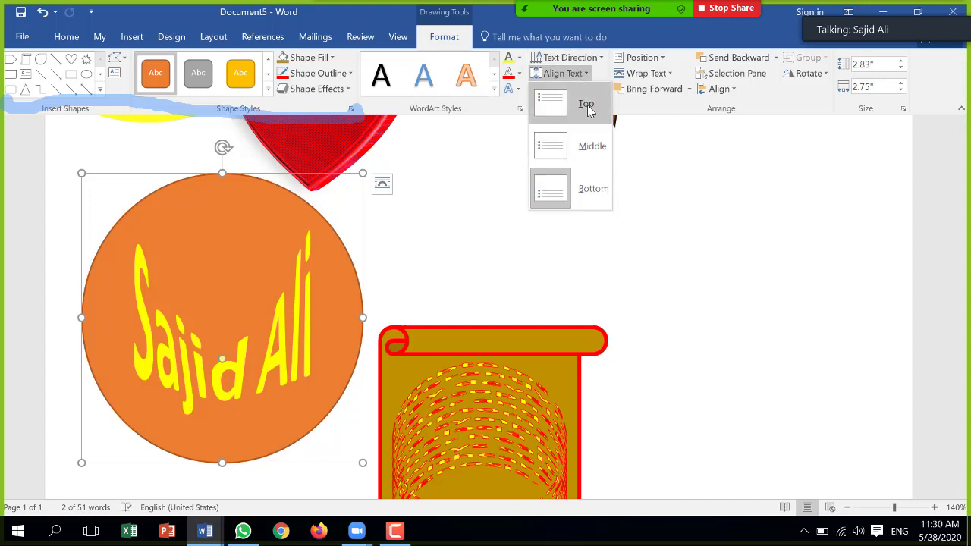
left_click(589, 108)
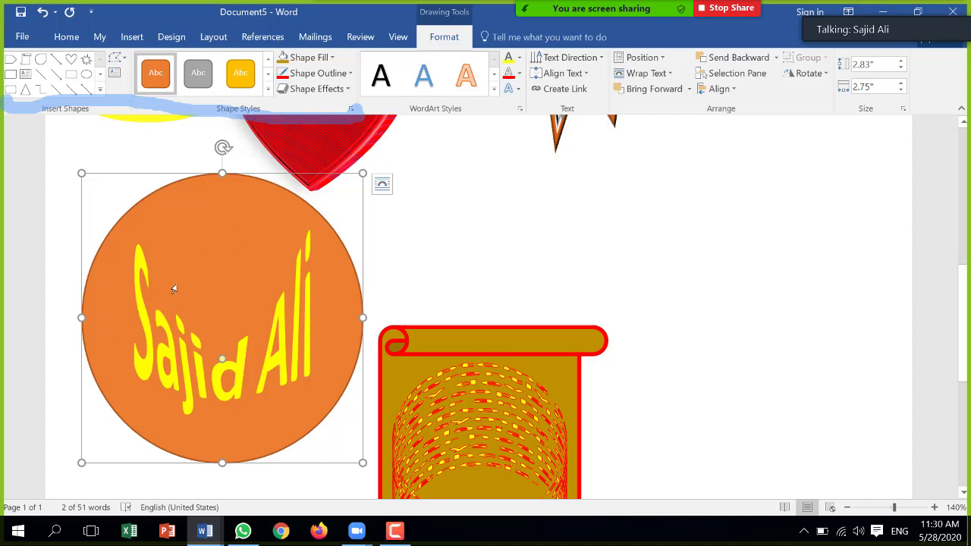
left_click(576, 76)
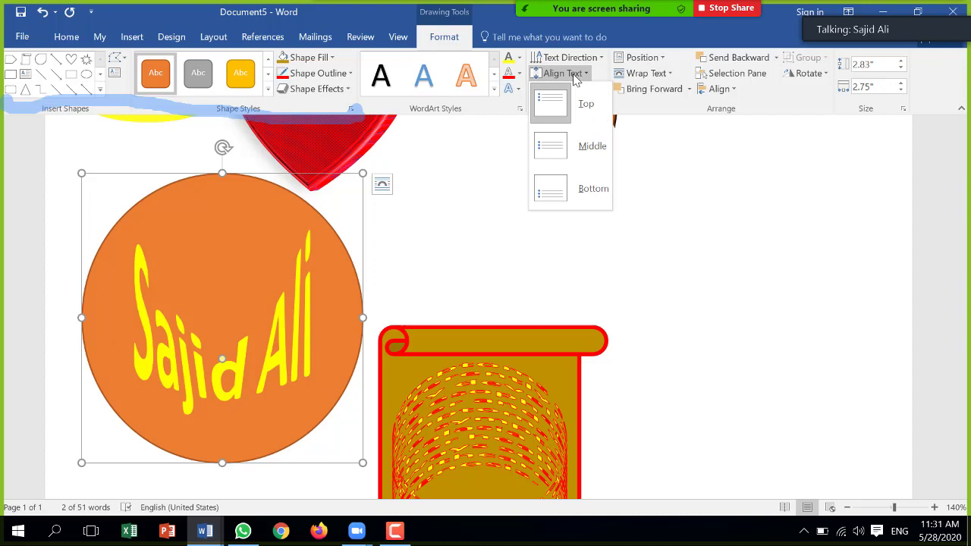
left_click(576, 76)
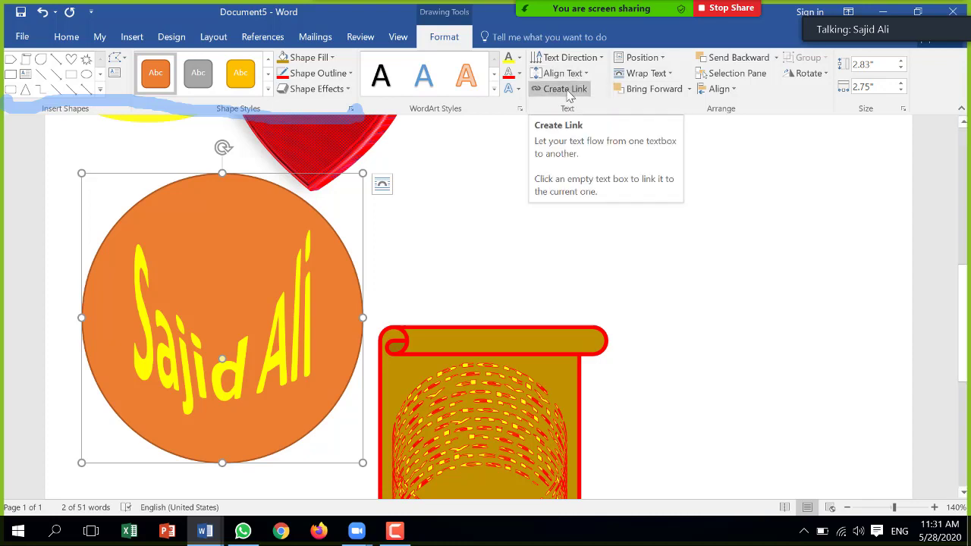
left_click(566, 89)
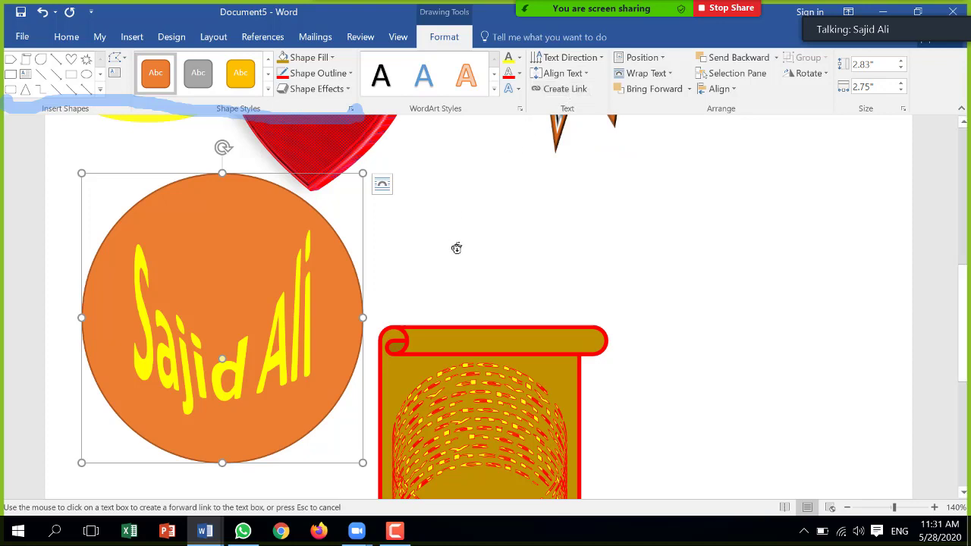
left_click(260, 241)
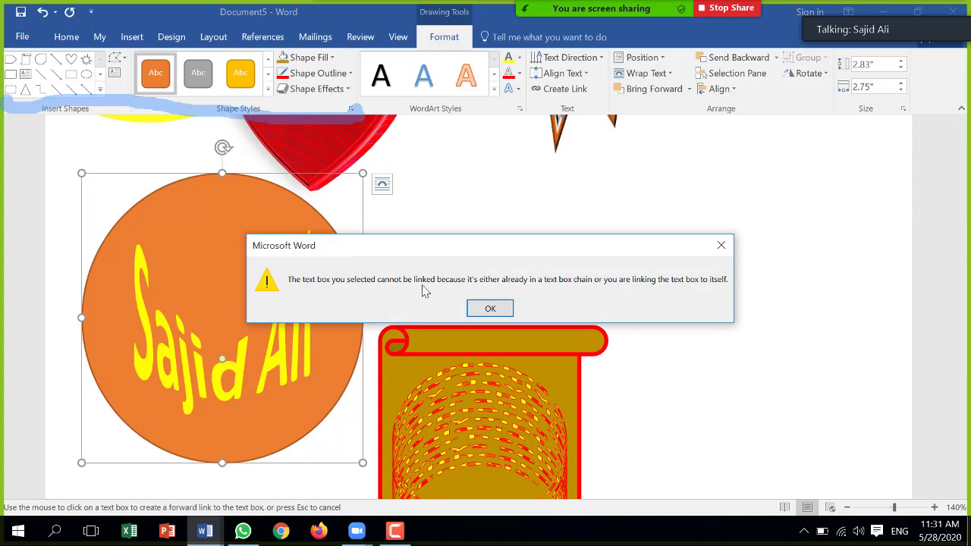
left_click(493, 311)
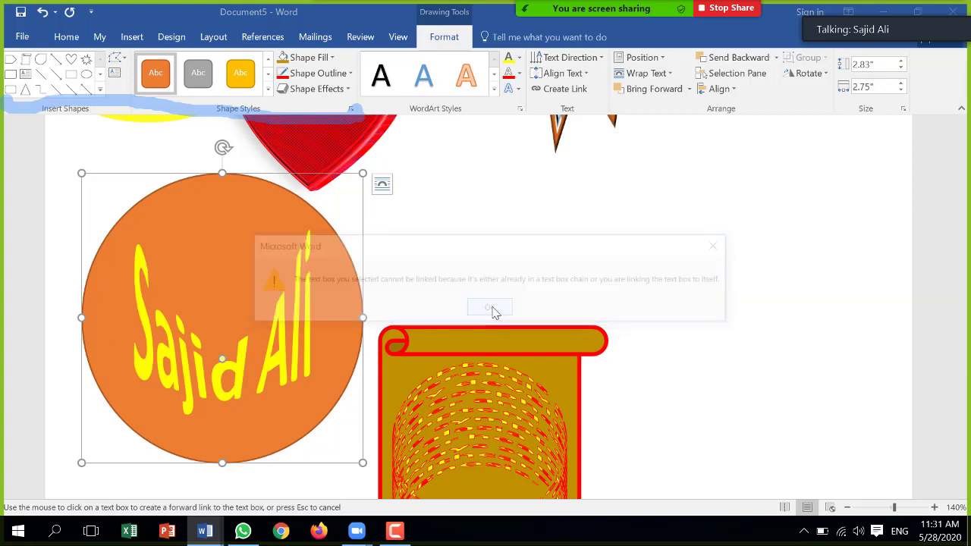
left_click(514, 215)
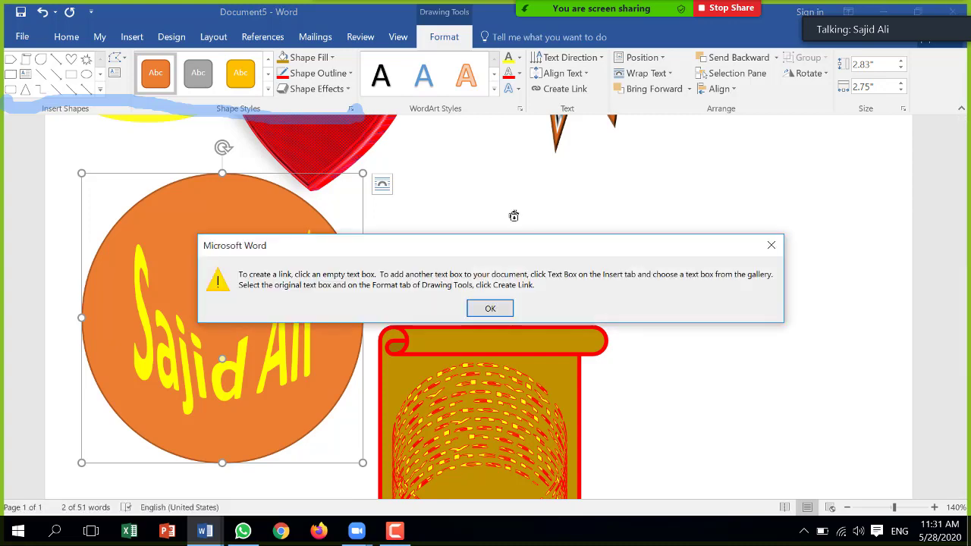
left_click(488, 310)
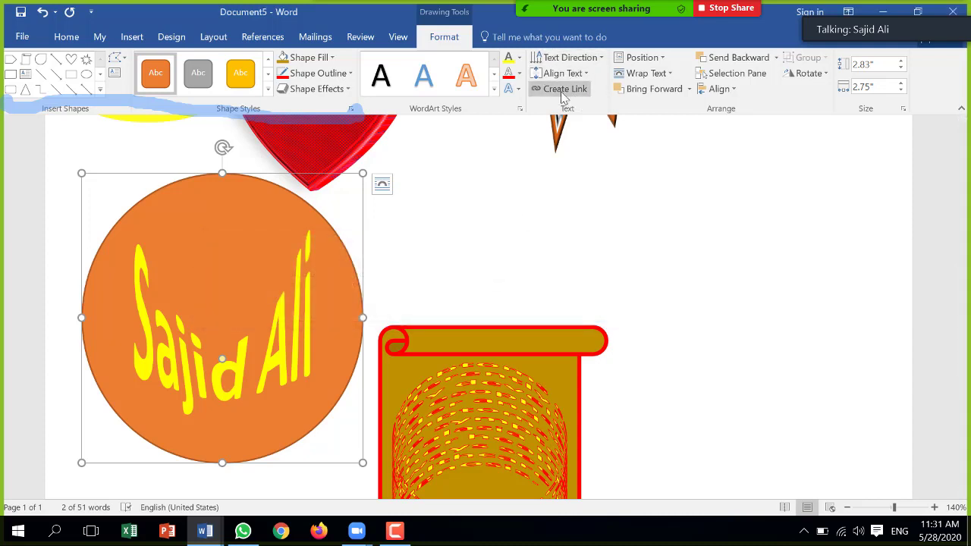
left_click(657, 60)
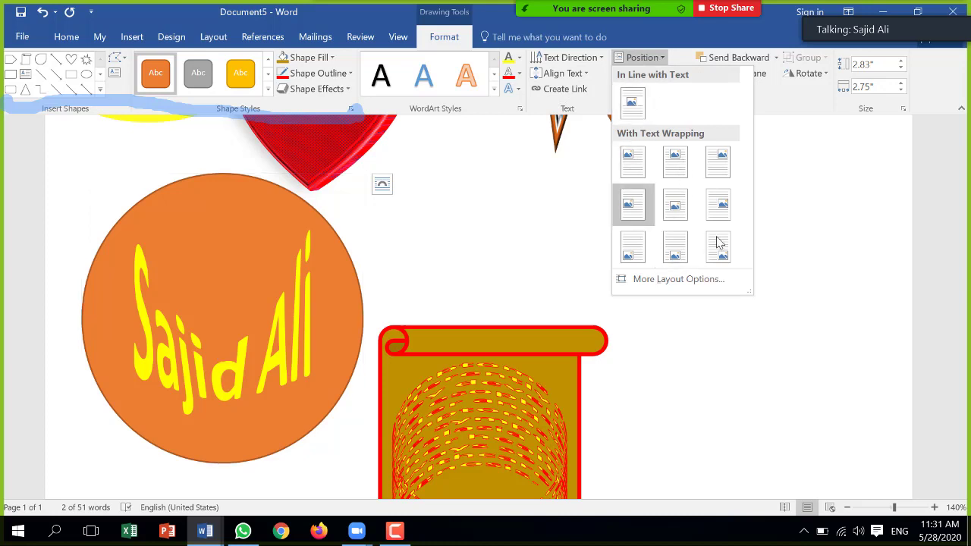
left_click(656, 60)
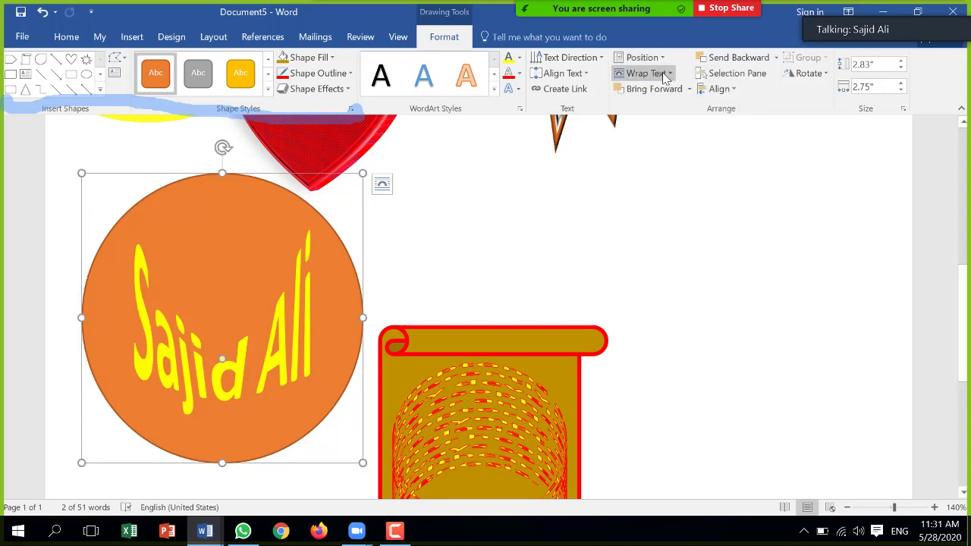
left_click(666, 73)
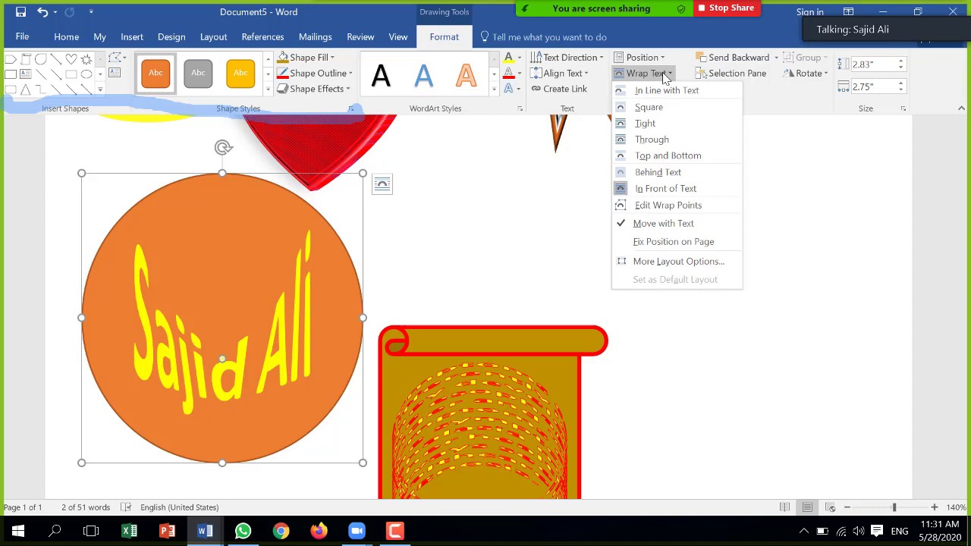
left_click(665, 142)
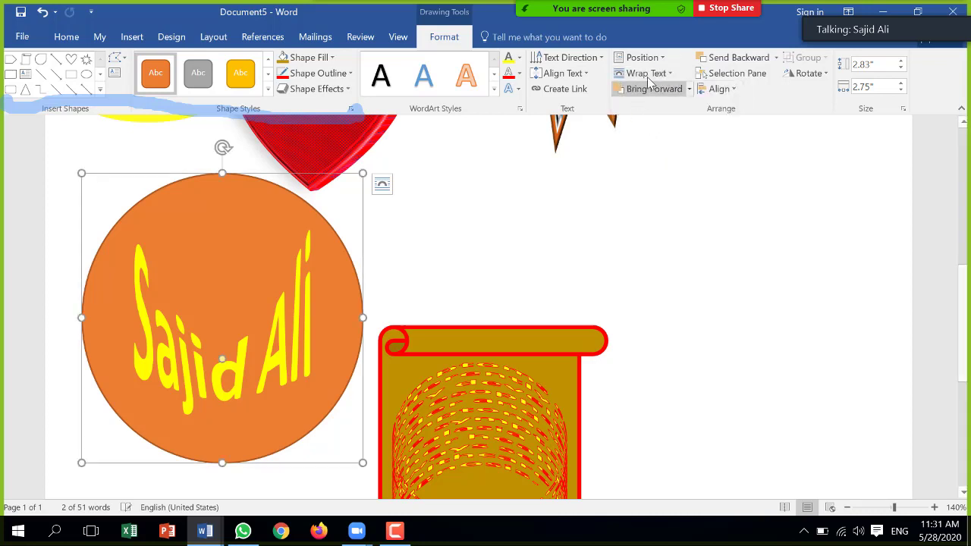
Step: In the Selection pane, hide all page objects, then make them all visible again
left_click(741, 75)
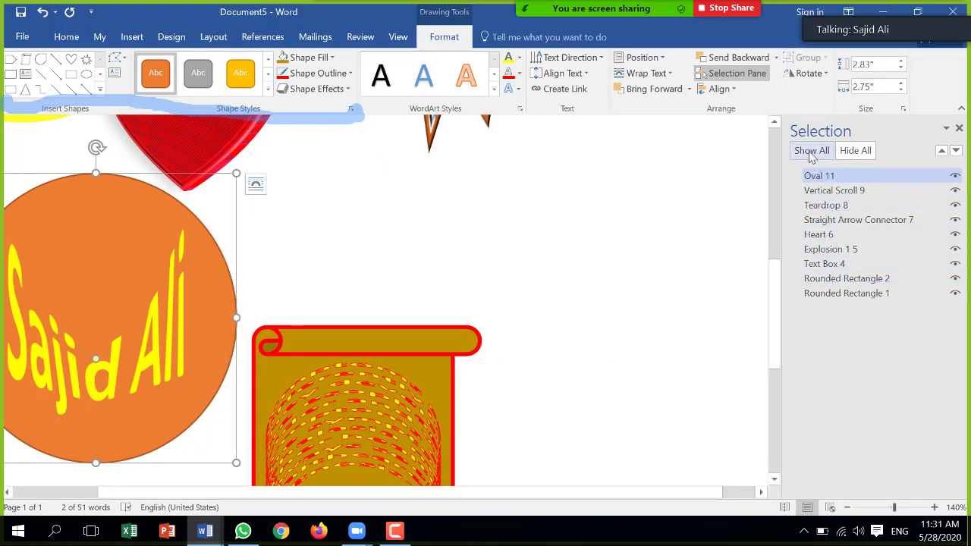
left_click(860, 152)
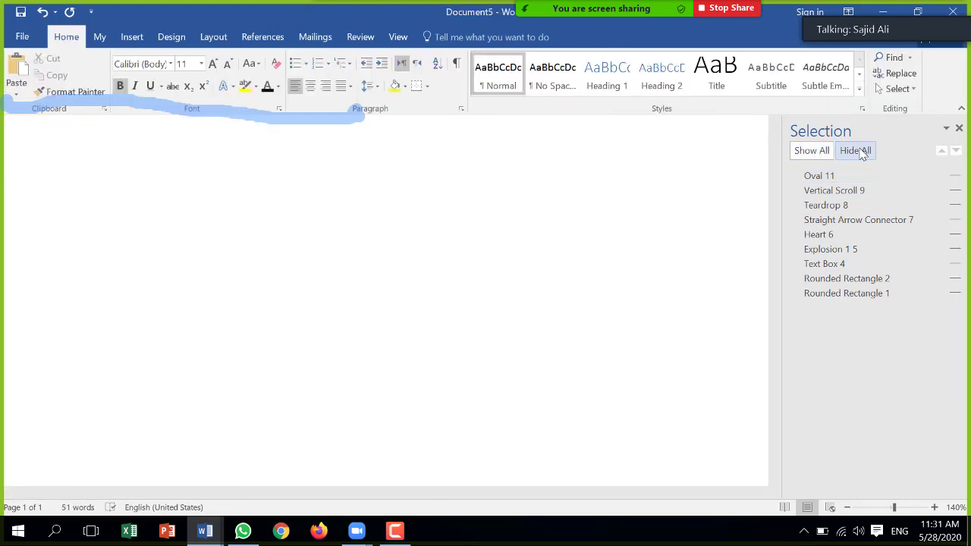
left_click(809, 152)
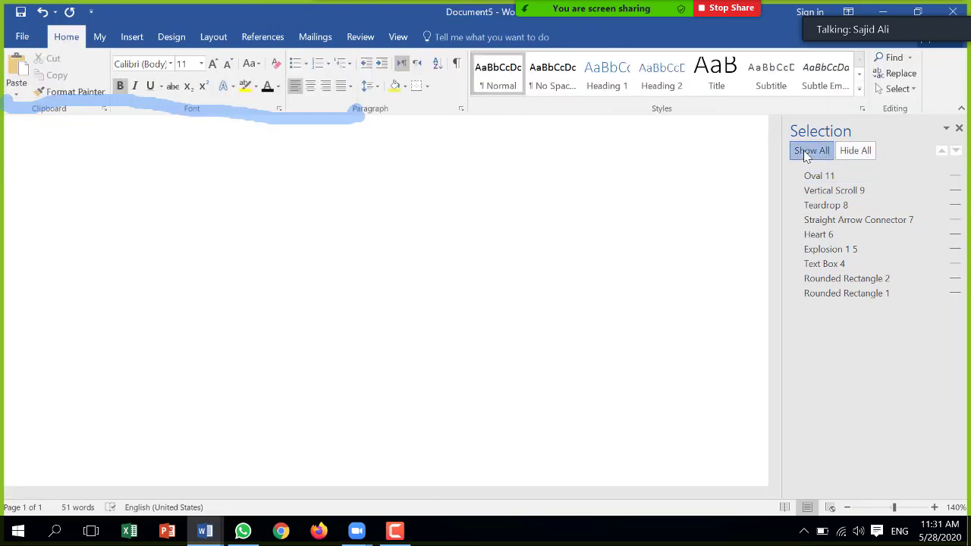
Step: Select all nine objects, Oval 11 through Rounded Rectangle 1, and show Drawing Tools Format
left_click(822, 181)
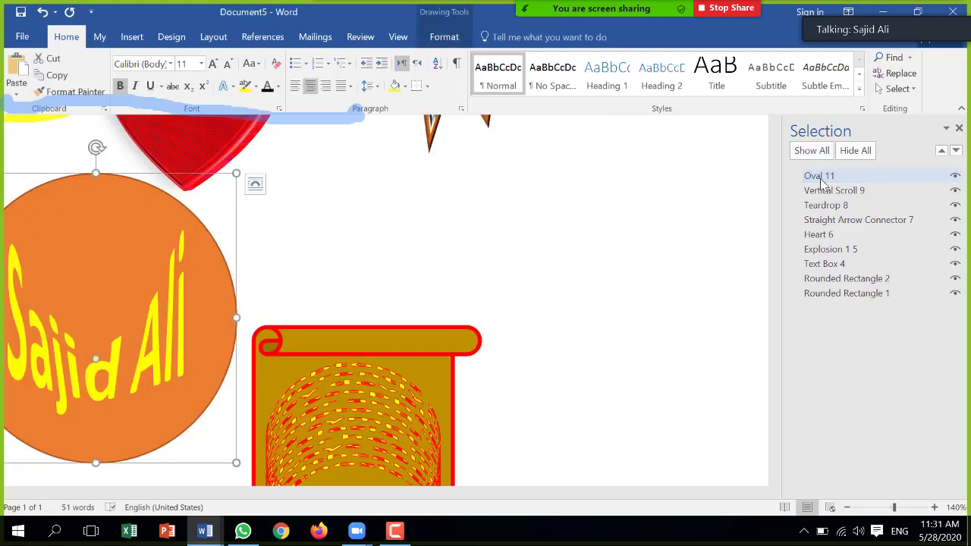
left_click(825, 190, "ctrl")
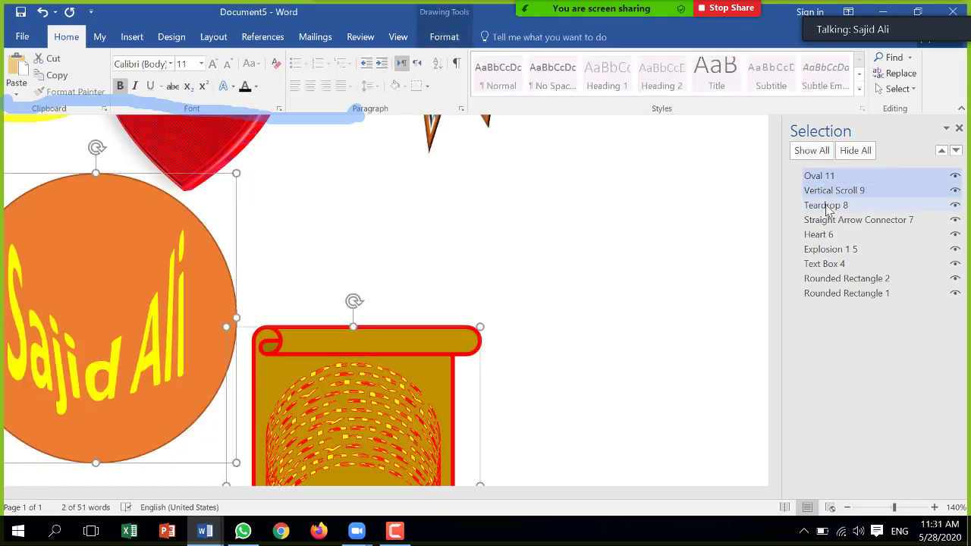
left_click(825, 205, "ctrl")
left_click(828, 220, "ctrl")
left_click(829, 236, "ctrl")
left_click(830, 251, "ctrl")
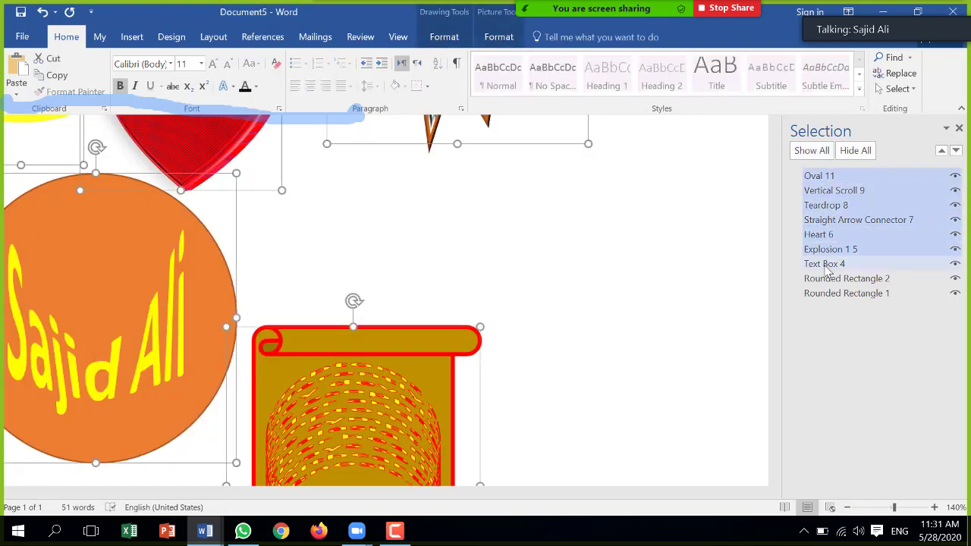
left_click(829, 264, "ctrl")
left_click(830, 279, "ctrl")
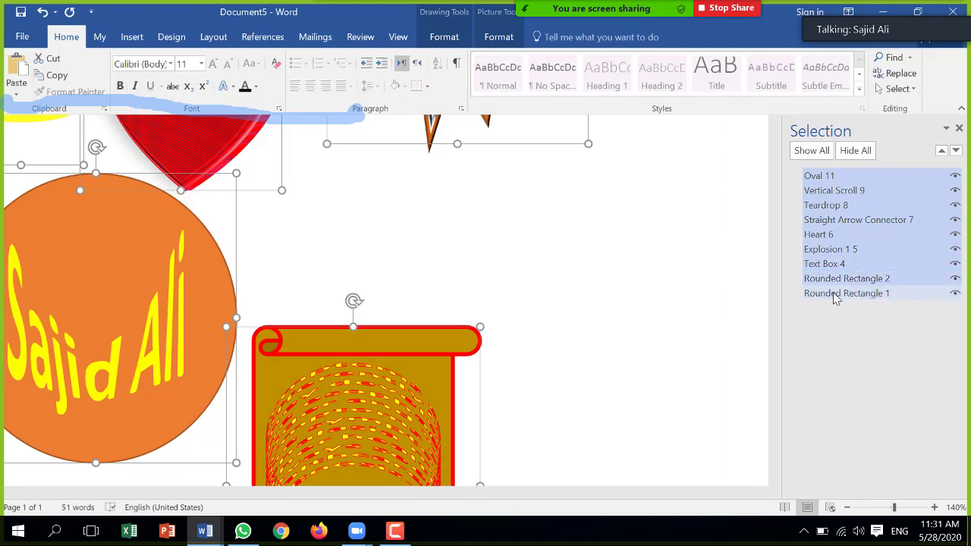
left_click(835, 293, "ctrl")
left_click(495, 42)
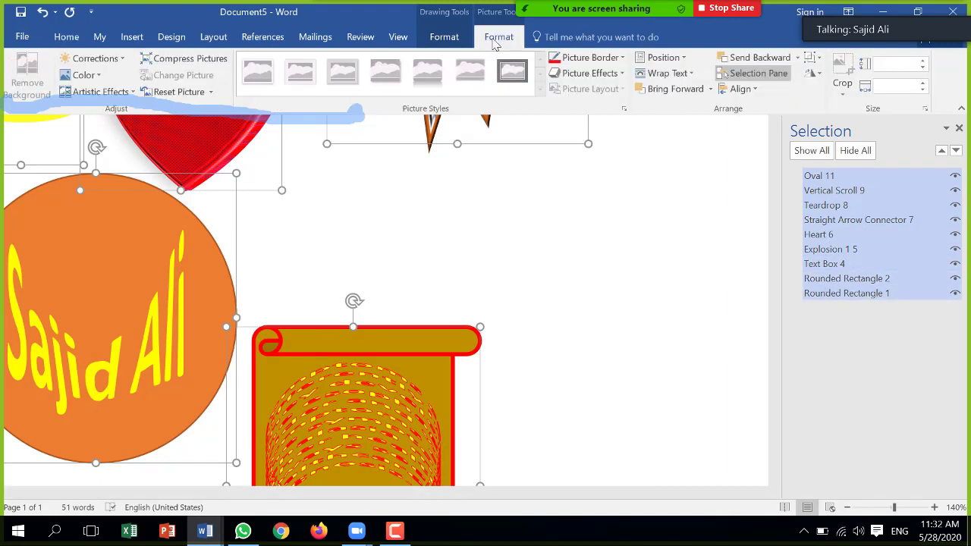
left_click(448, 42)
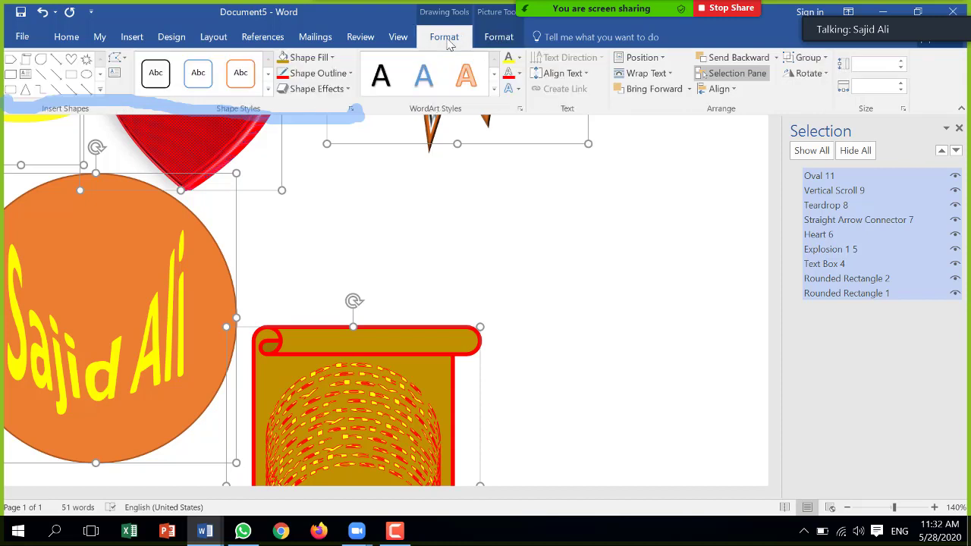
Step: Combine all nine shapes into a single group
left_click(804, 61)
left_click(813, 77)
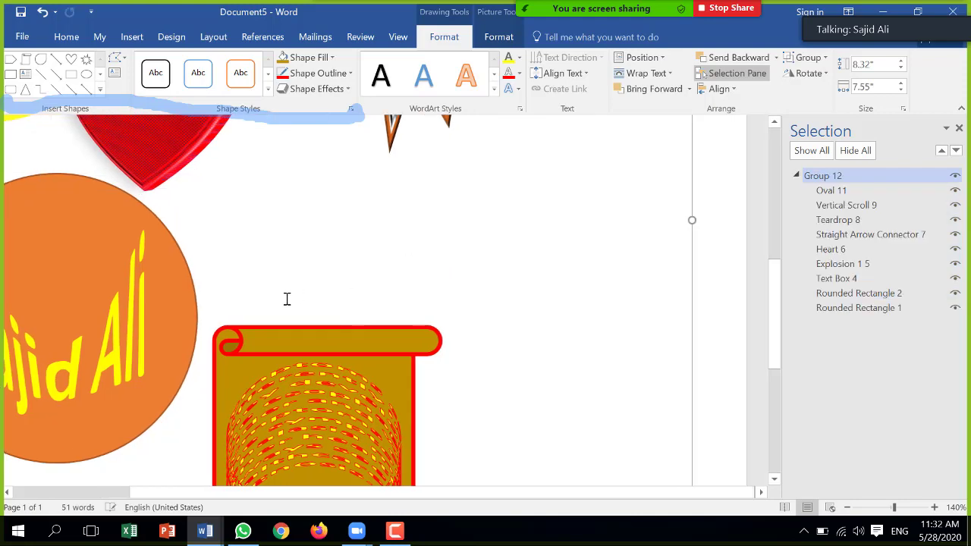
scroll(408, 253, "down", 5)
scroll(592, 349, "down", 2)
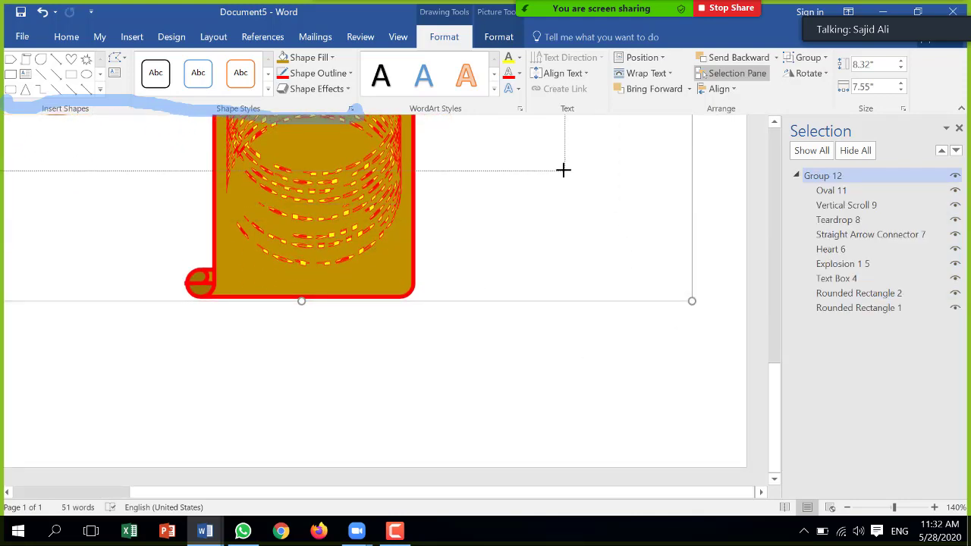
Step: Shrink the shape group from its corners to about 3.31" by 3.91"
left_click_drag(636, 262, 566, 169)
scroll(535, 269, "up", 5)
scroll(535, 296, "up", 5)
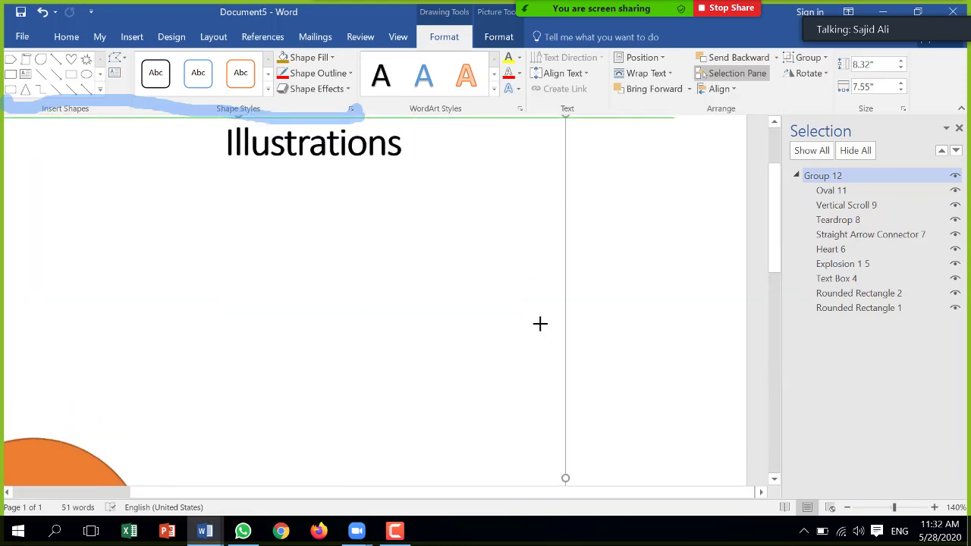
scroll(533, 304, "up", 3)
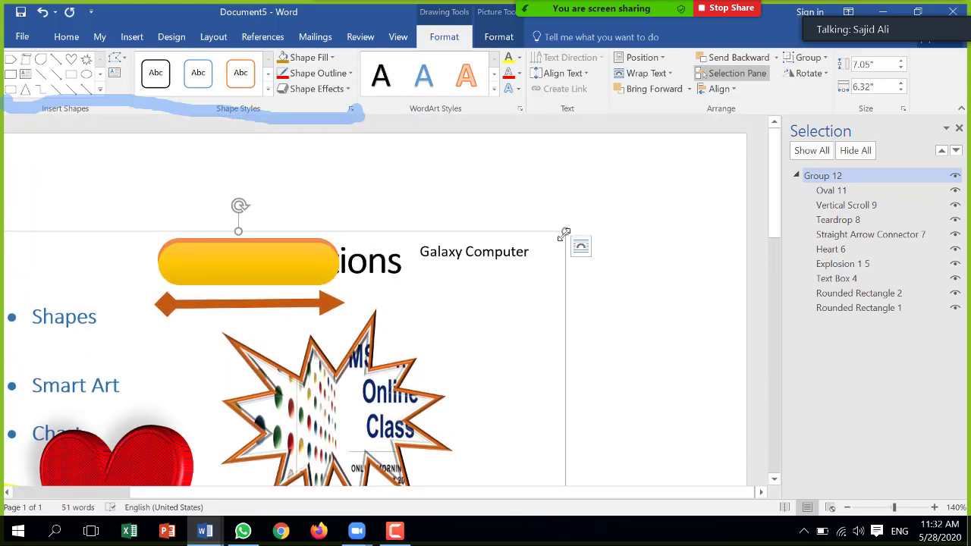
left_click_drag(566, 234, 474, 409)
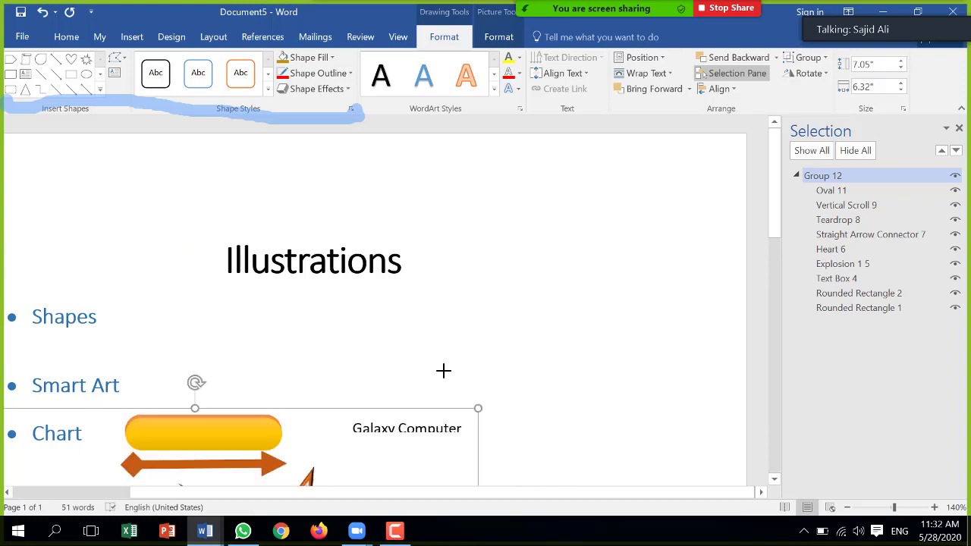
scroll(410, 304, "down", 10)
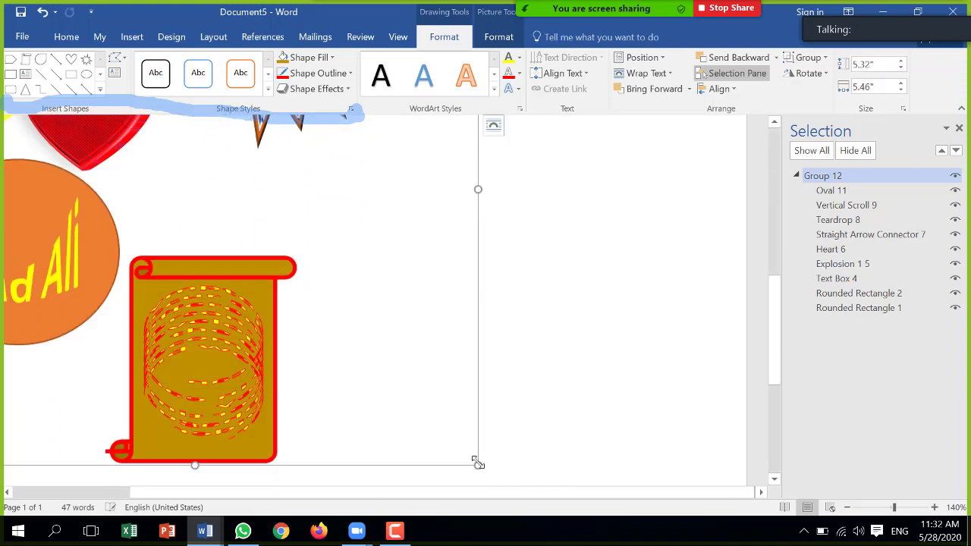
mouse_move(479, 463)
left_mouse_down()
mouse_move(168, 214)
mouse_move(157, 220)
left_mouse_up()
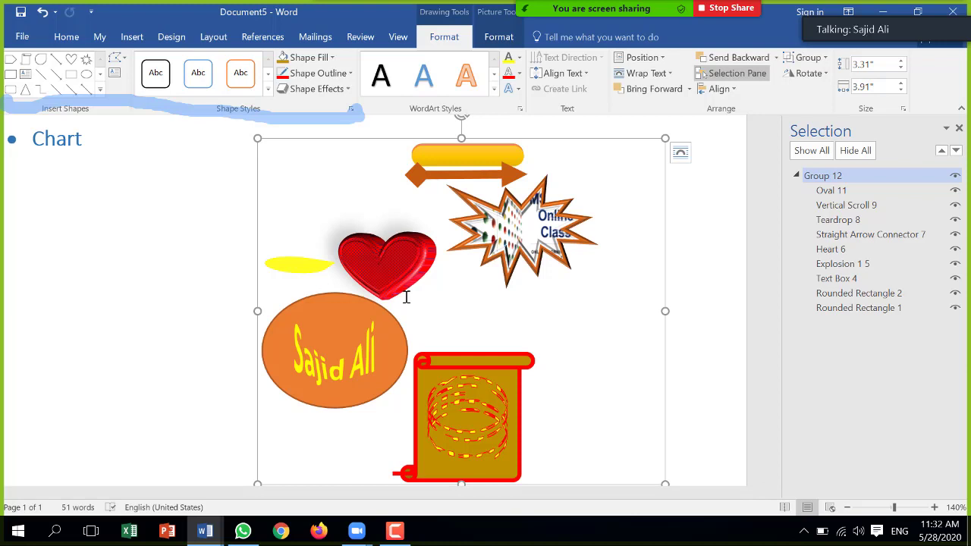
Step: Close the Selection Pane and flip Group 12 vertically, putting the scroll on top
left_click(960, 129)
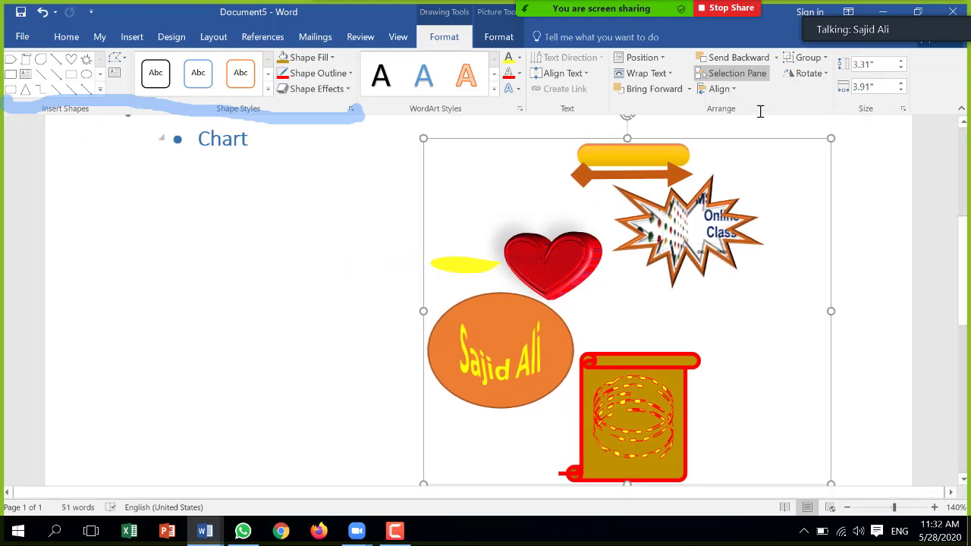
left_click(728, 90)
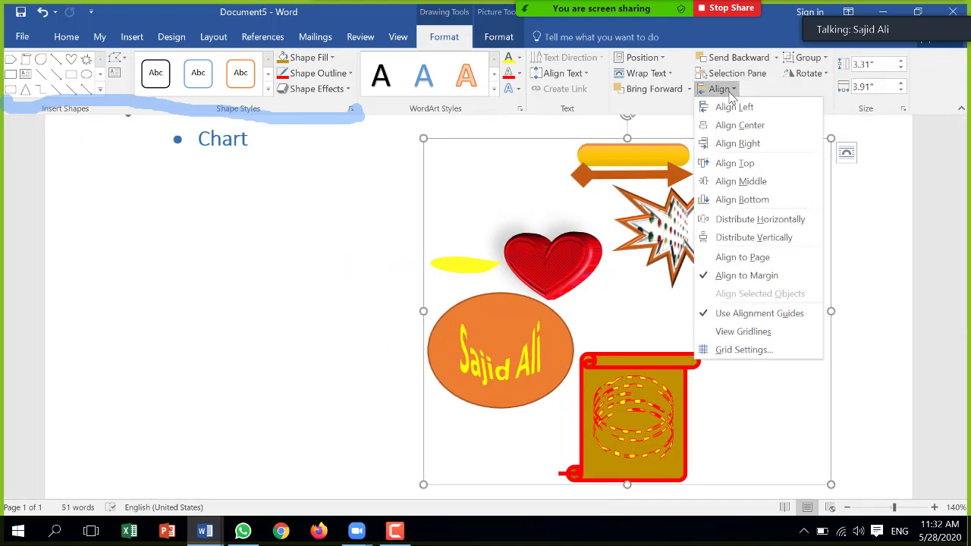
left_click(730, 90)
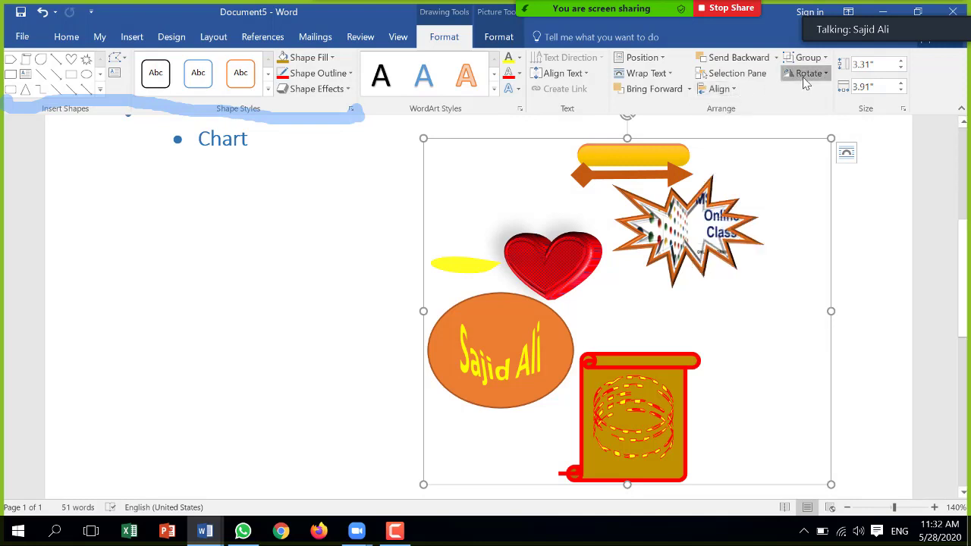
left_click(807, 73)
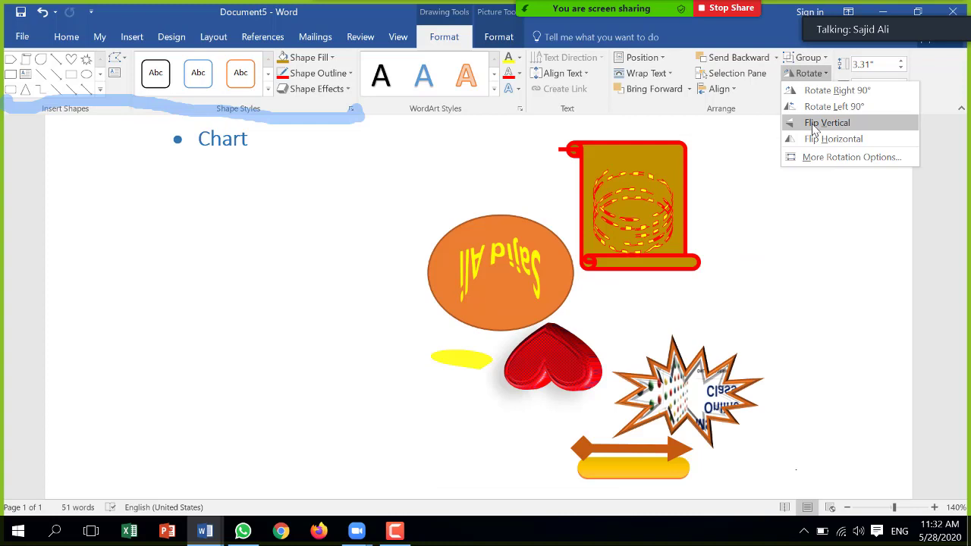
left_click(814, 124)
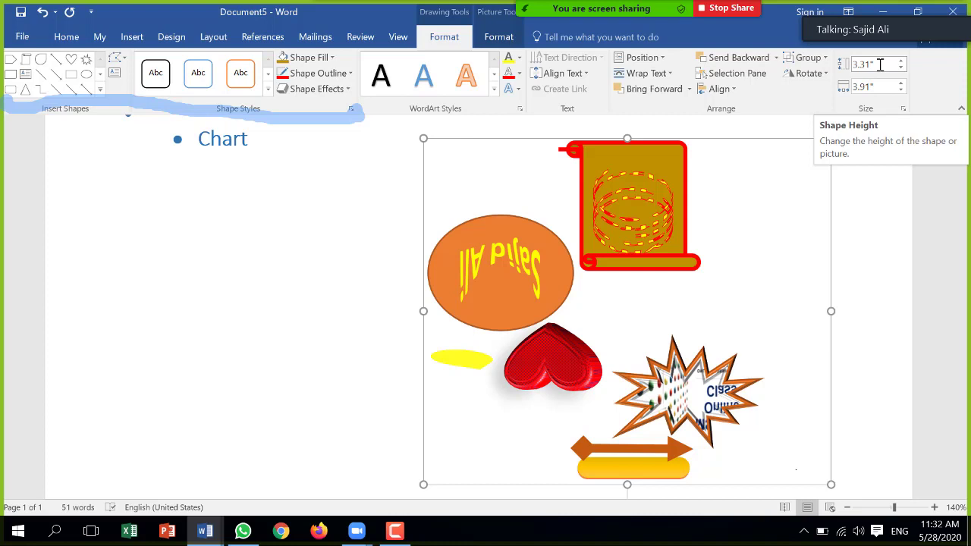
Step: Try a 4½ pt picture border on the shapes, then undo it
left_click(499, 37)
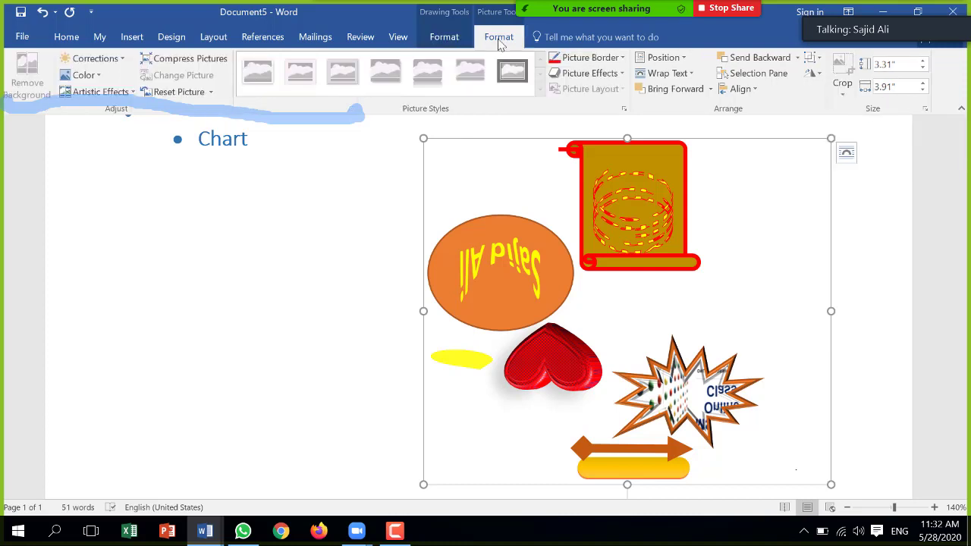
left_click(616, 59)
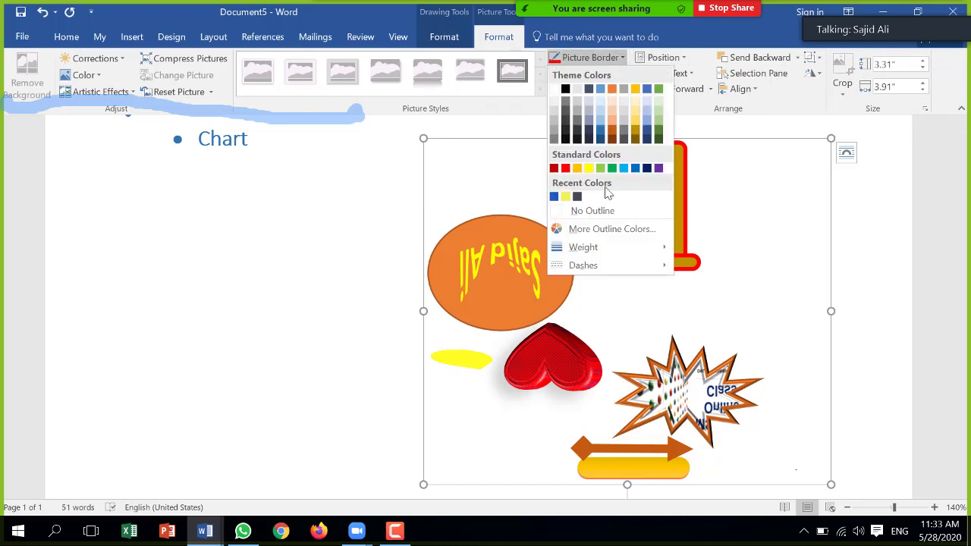
mouse_move(624, 248)
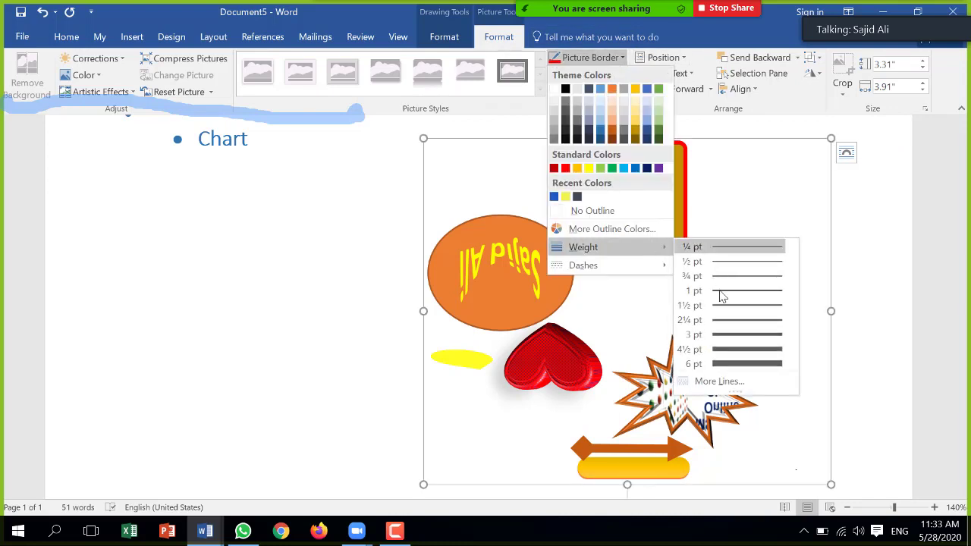
left_click(745, 350)
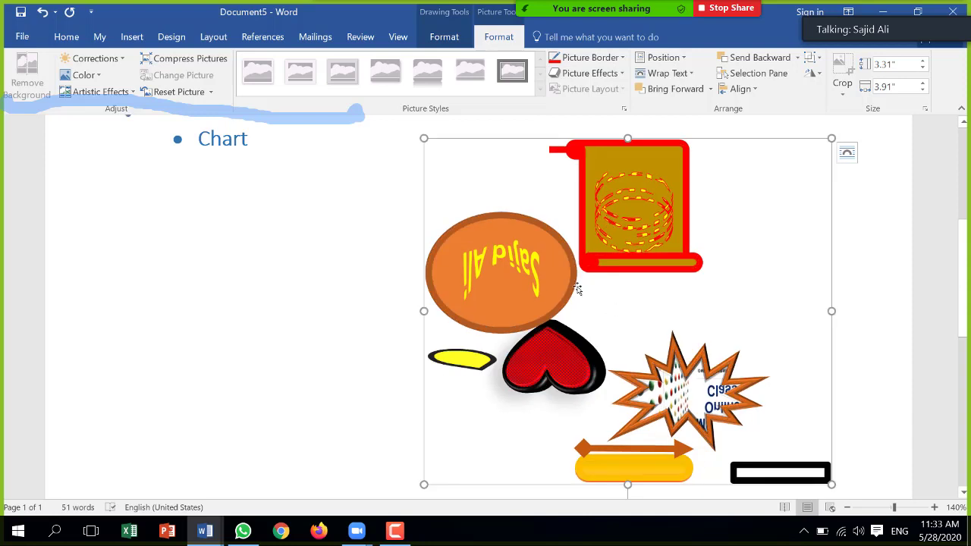
key("ctrl+z")
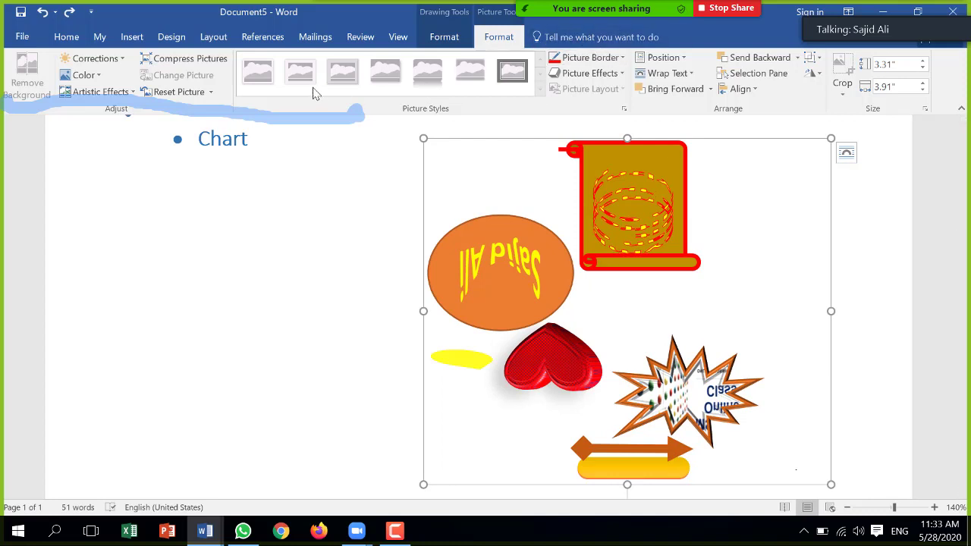
Step: Undo the flip and resize so the name reads upright above the gold achalasia scroll
left_click(132, 37)
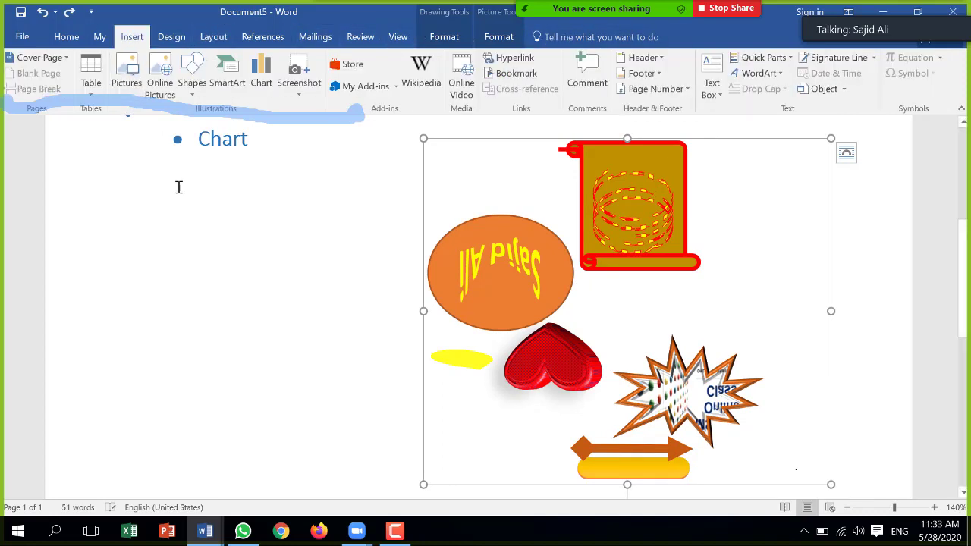
key("ctrl+z")
key("ctrl+z")
key("ctrl+z")
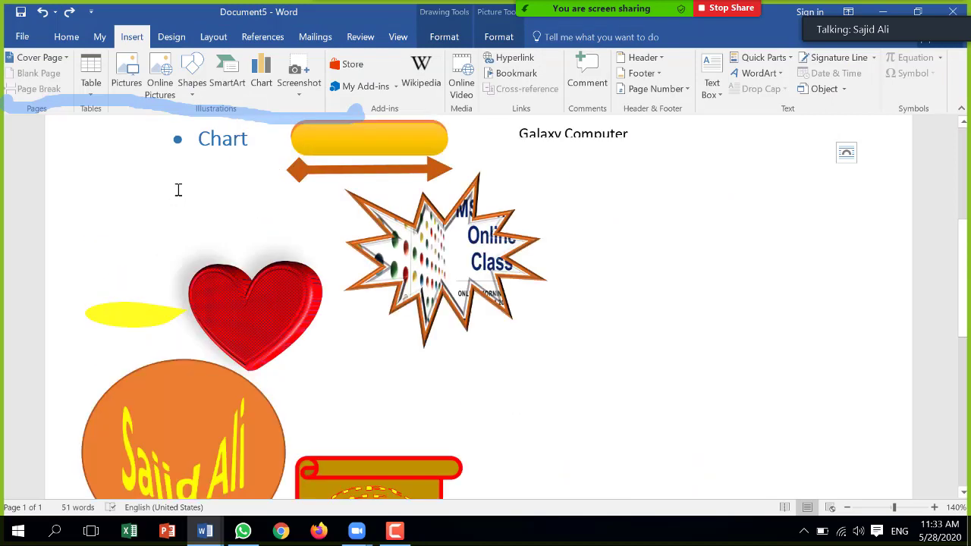
key("ctrl+z")
key("ctrl+z")
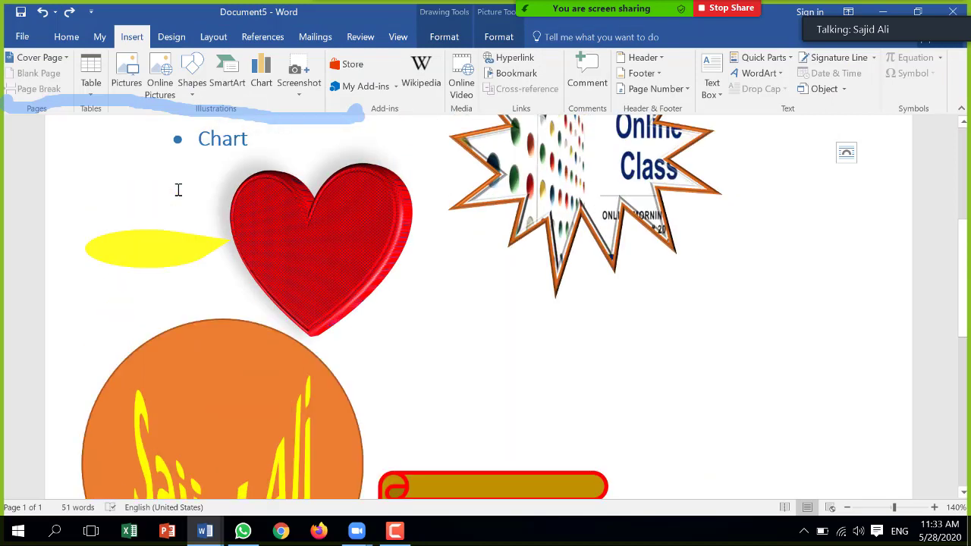
left_click(178, 190)
scroll(422, 308, "down", 3)
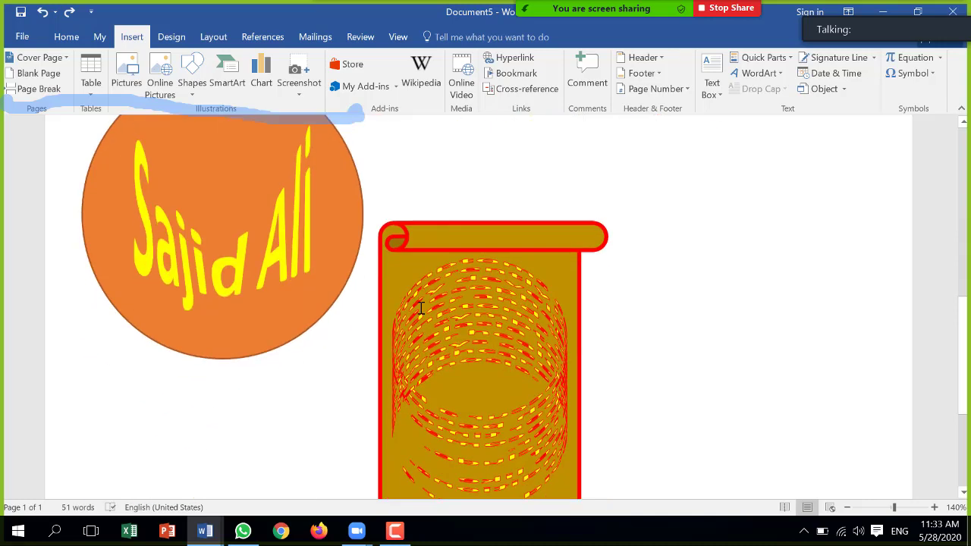
key("ctrl+z")
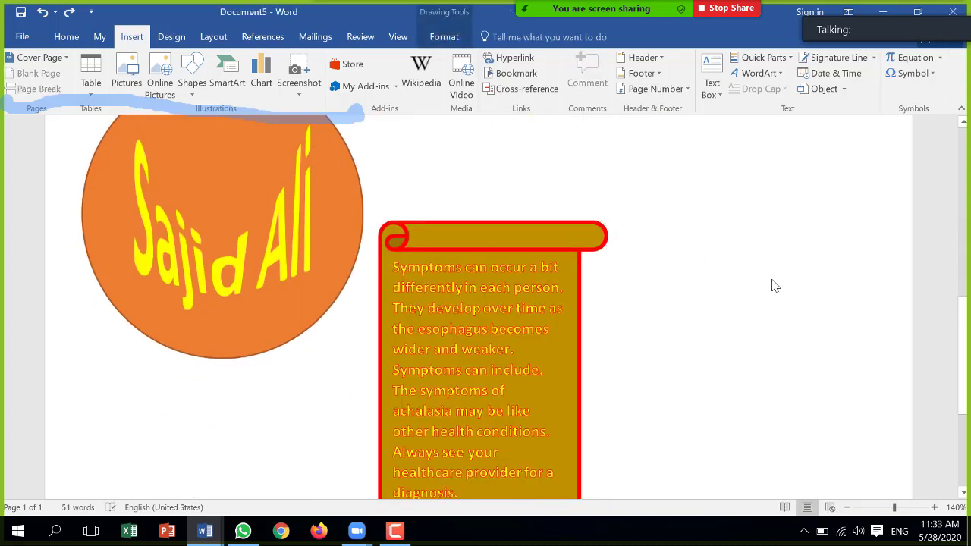
scroll(767, 281, "up", 3)
key("ctrl+y")
scroll(764, 277, "down", 5)
left_click(408, 415)
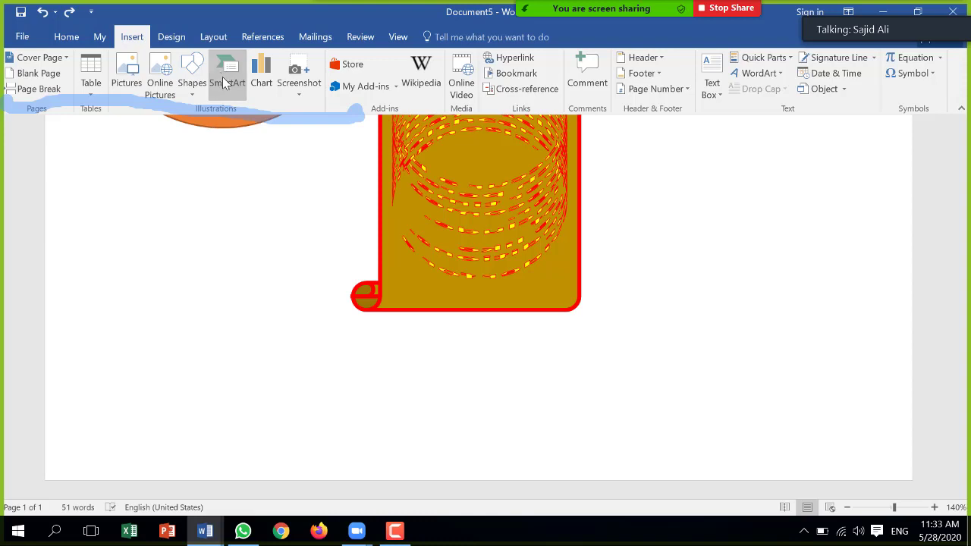
Step: Open the SmartArt chooser and browse the List, Process, Cycle and Hierarchy layouts
left_click(223, 82)
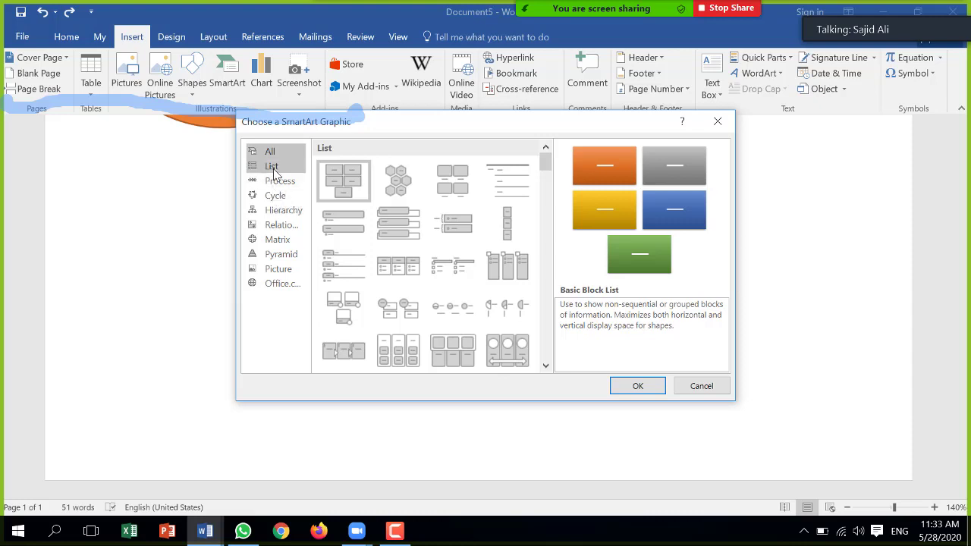
left_click(271, 165)
scroll(332, 205, "down", 5)
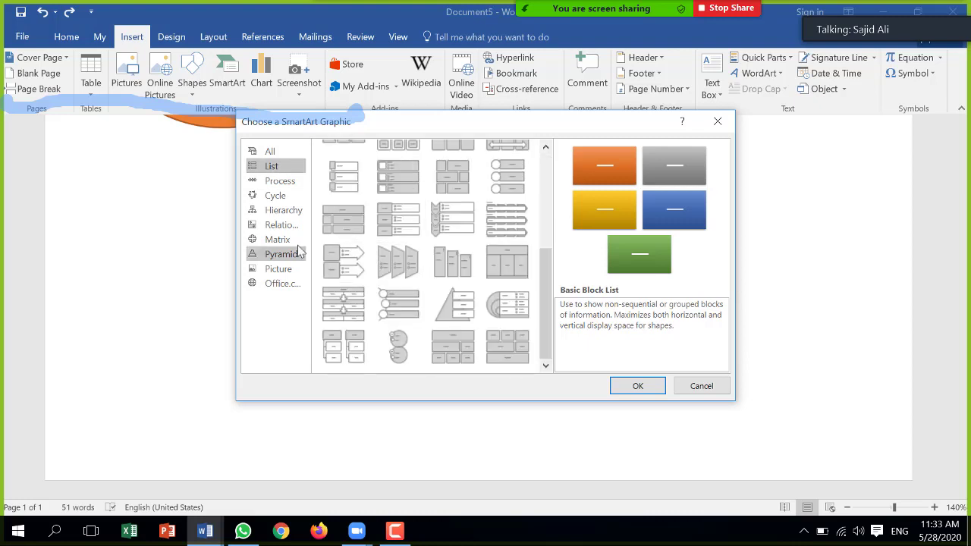
left_click(279, 182)
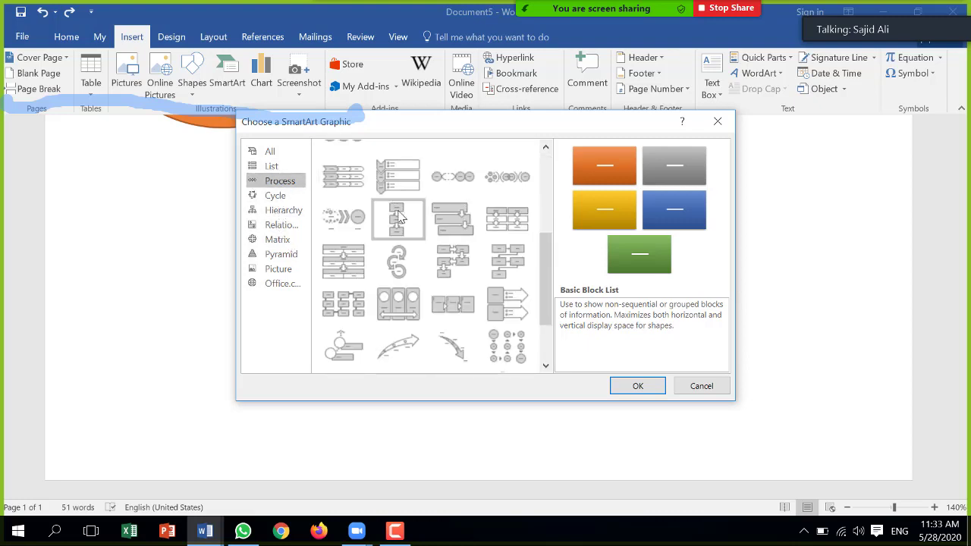
scroll(396, 219, "down", 5)
left_click(274, 195)
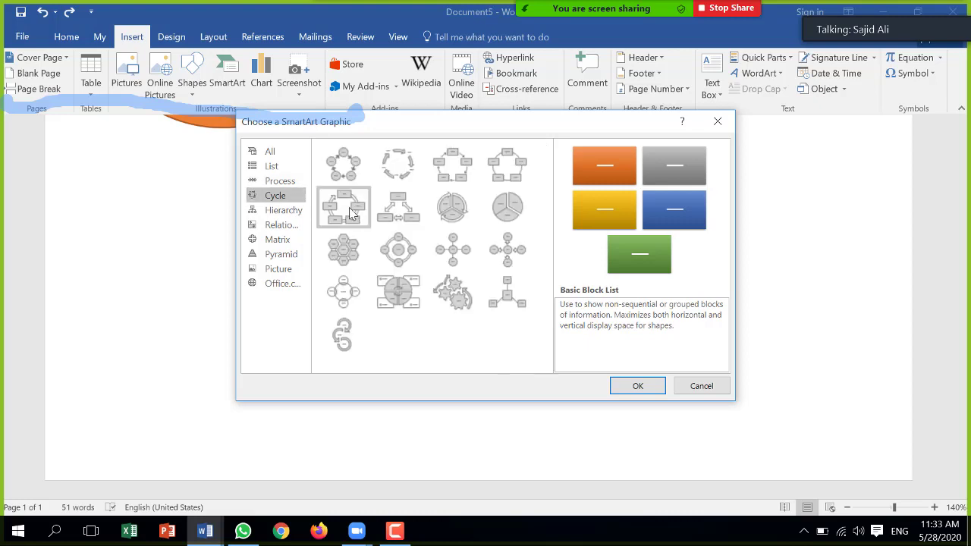
left_click(277, 210)
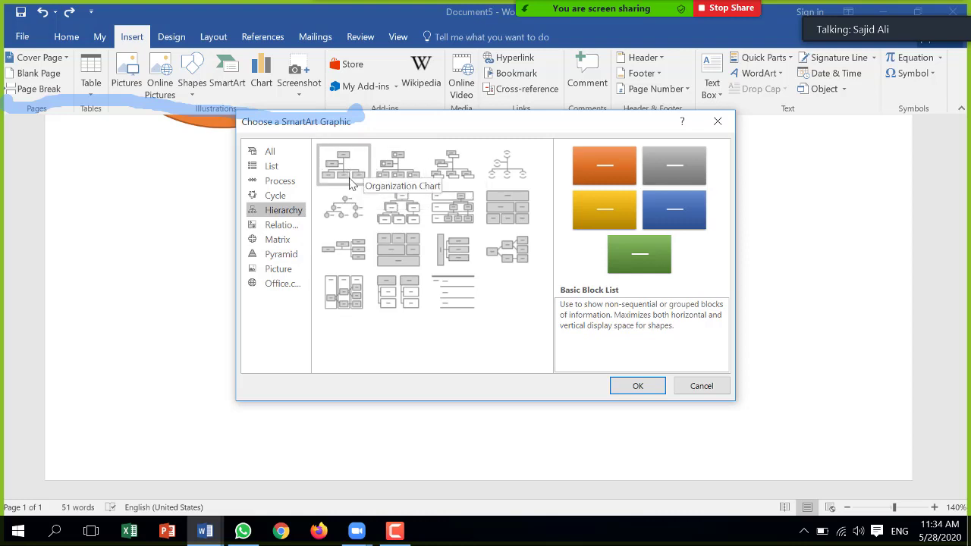
left_click(208, 533)
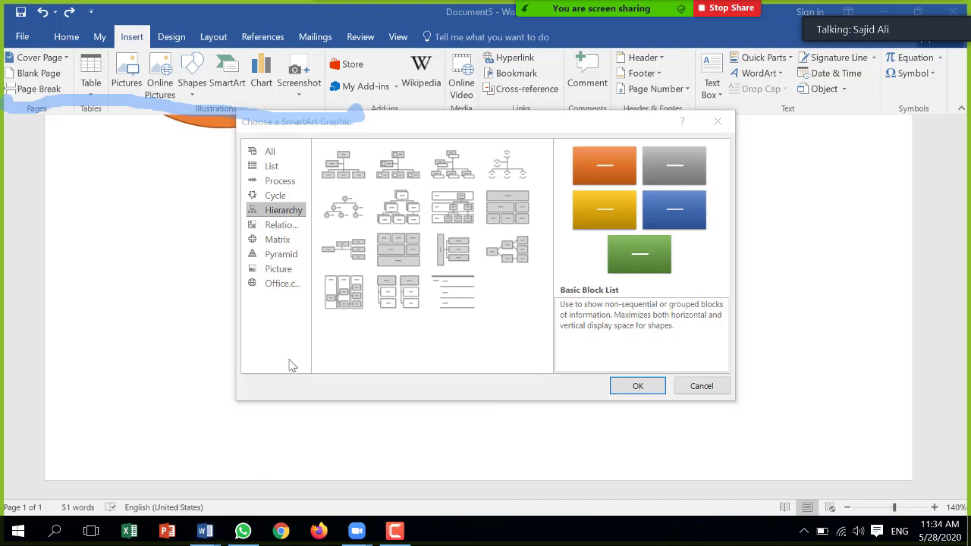
mouse_move(205, 533)
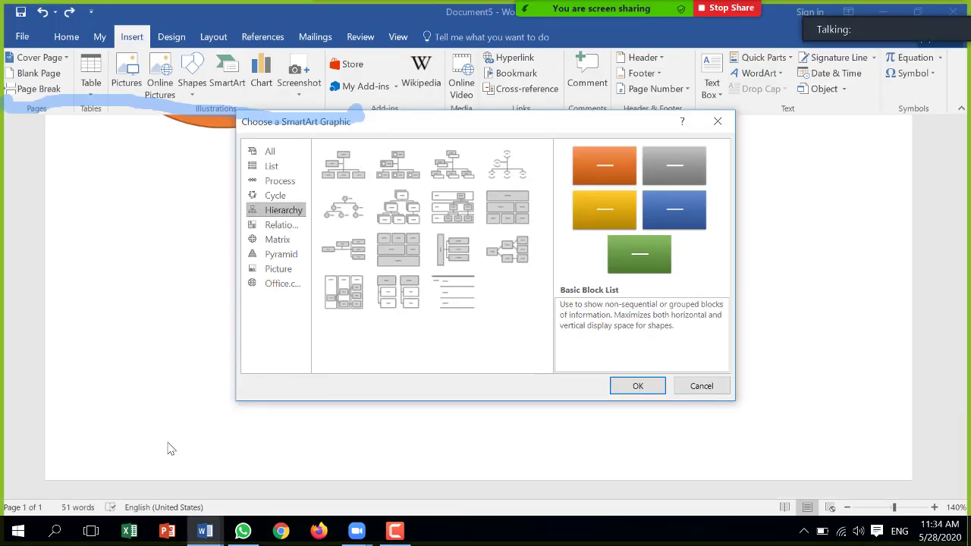
key("alt+Tab")
Step: Cancel the SmartArt chooser and switch to the Introduction of Achalasia document
key("alt+Tab")
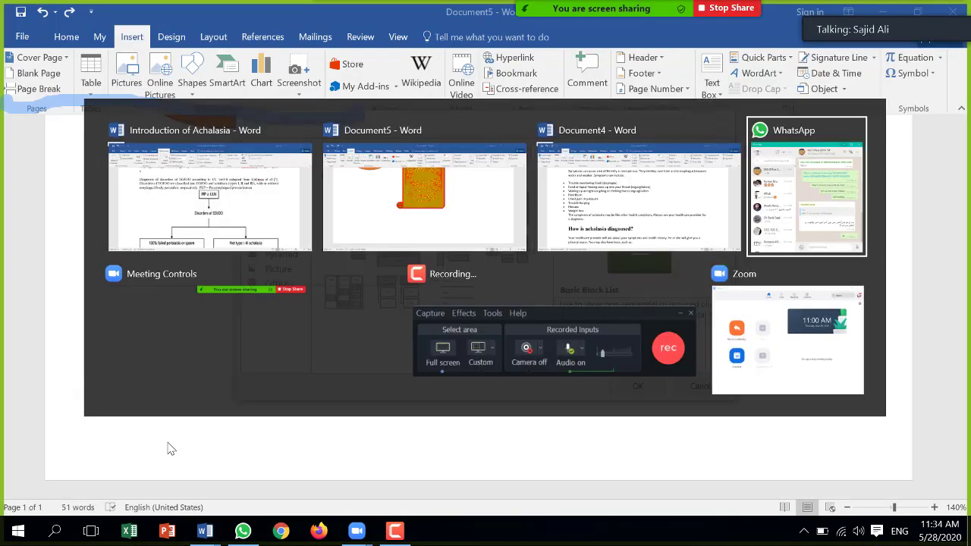
key("alt+Tab")
key("alt+Tab")
key("alt+Tab")
key("alt+Tab")
key("alt+Tab")
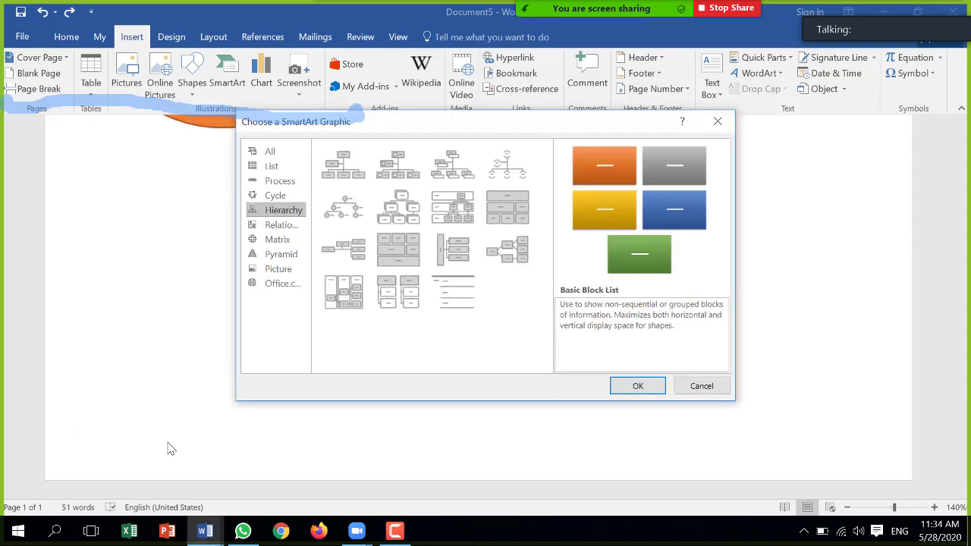
left_click(713, 387)
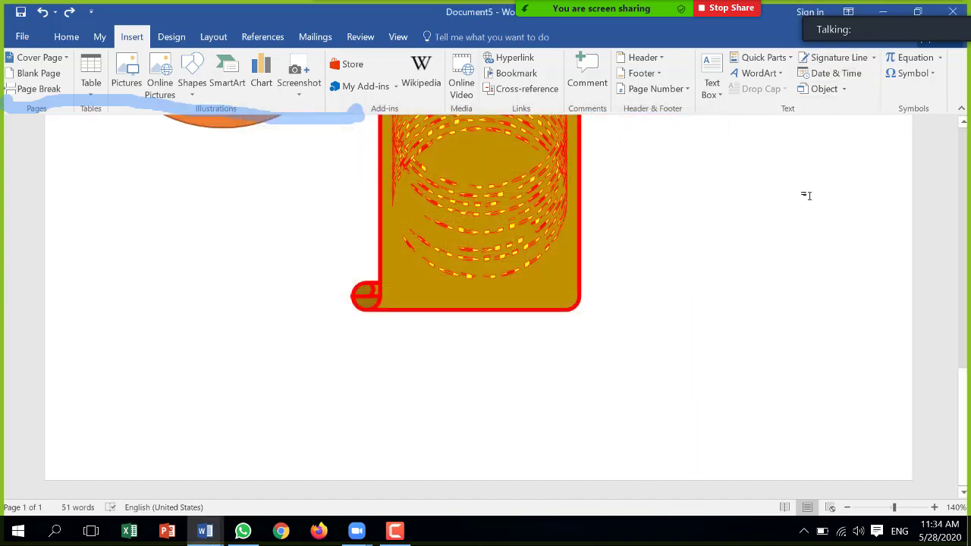
key("alt+Tab")
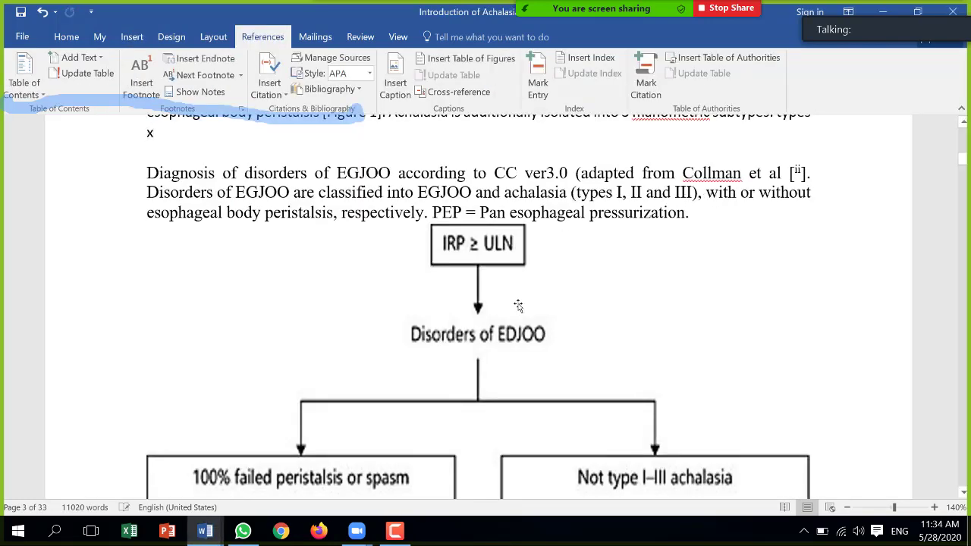
Step: Scroll through the Figure 1 EGJOO flowchart, then return to Document5
scroll(516, 306, "down", 3)
scroll(512, 301, "down", 2)
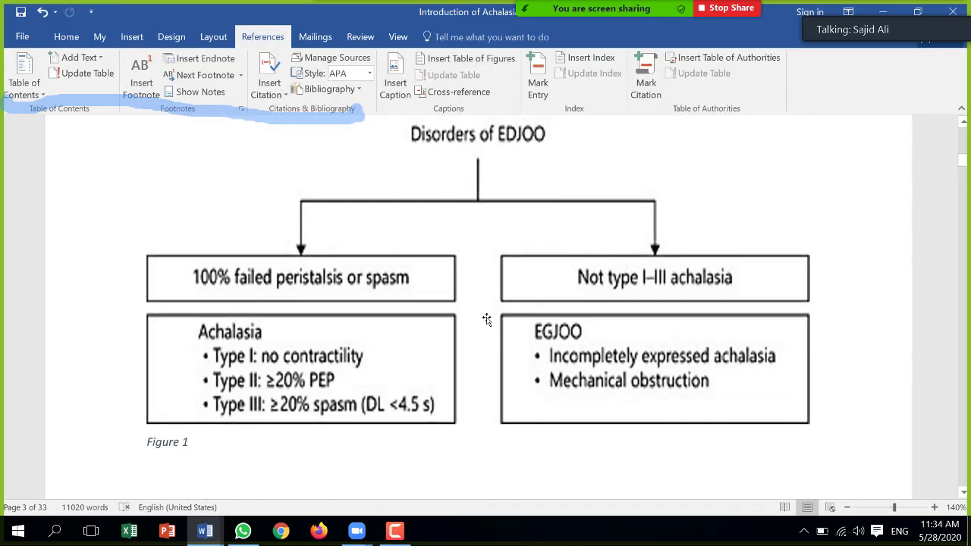
scroll(486, 321, "up", 5)
scroll(493, 313, "down", 1)
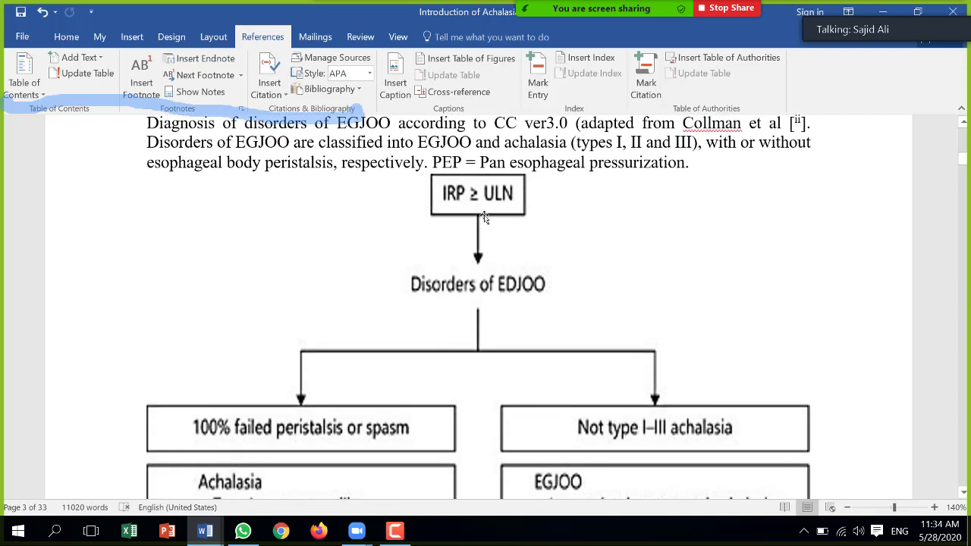
scroll(481, 314, "down", 5)
scroll(486, 303, "up", 2)
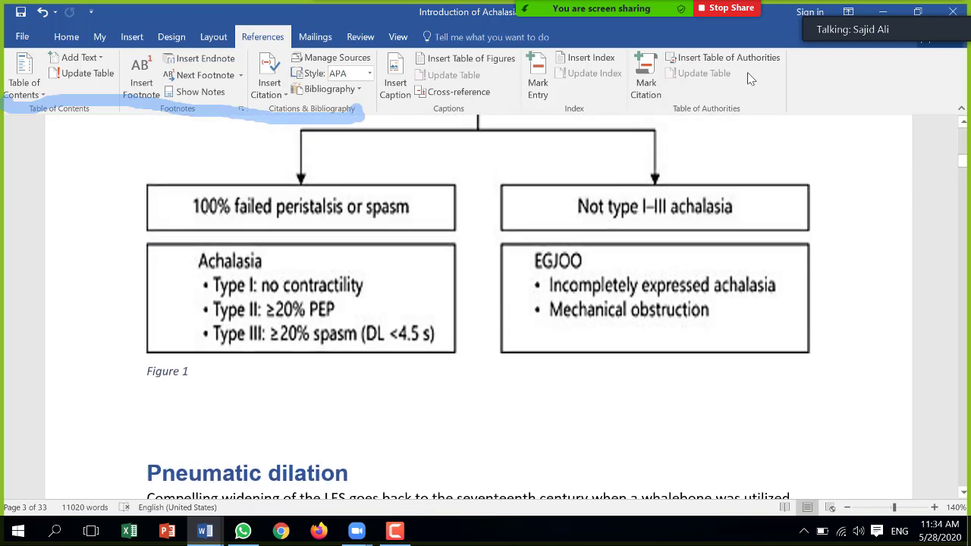
scroll(535, 236, "up", 1)
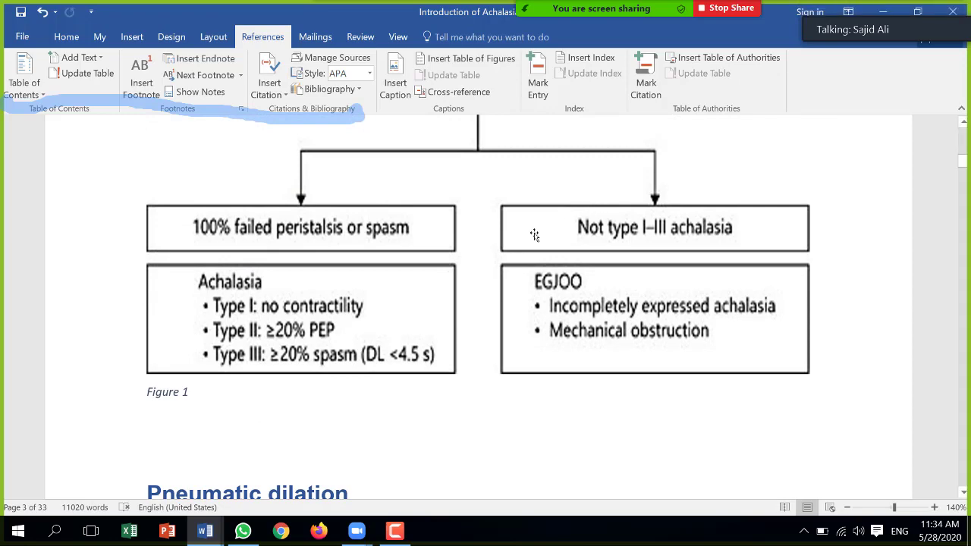
key("alt+Tab")
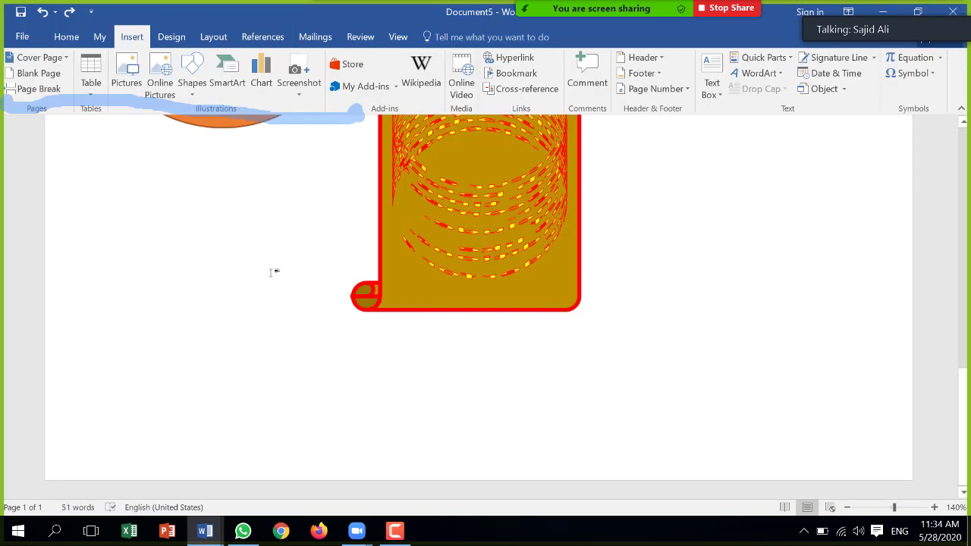
Step: Insert the Hierarchy layout Picture Organization Chart below the existing shapes
left_click(231, 82)
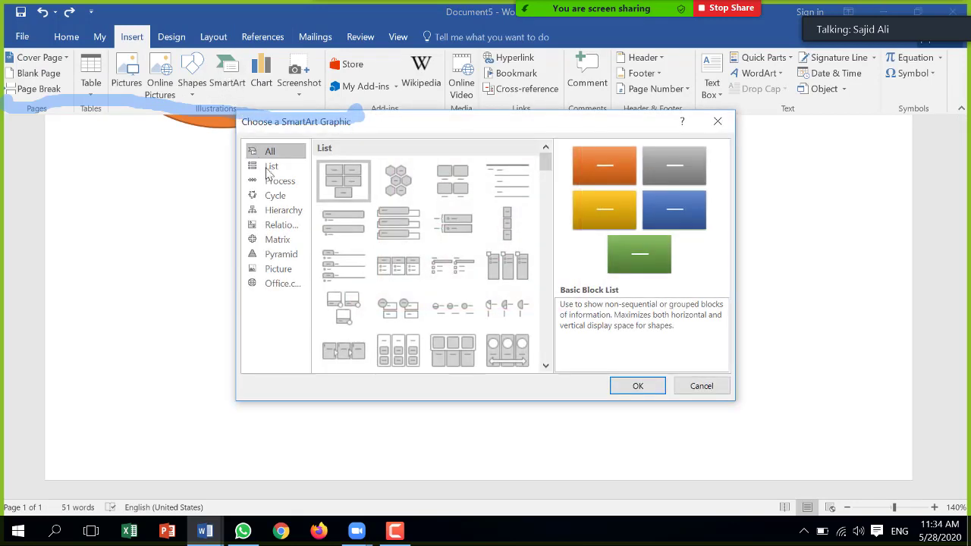
left_click(285, 217)
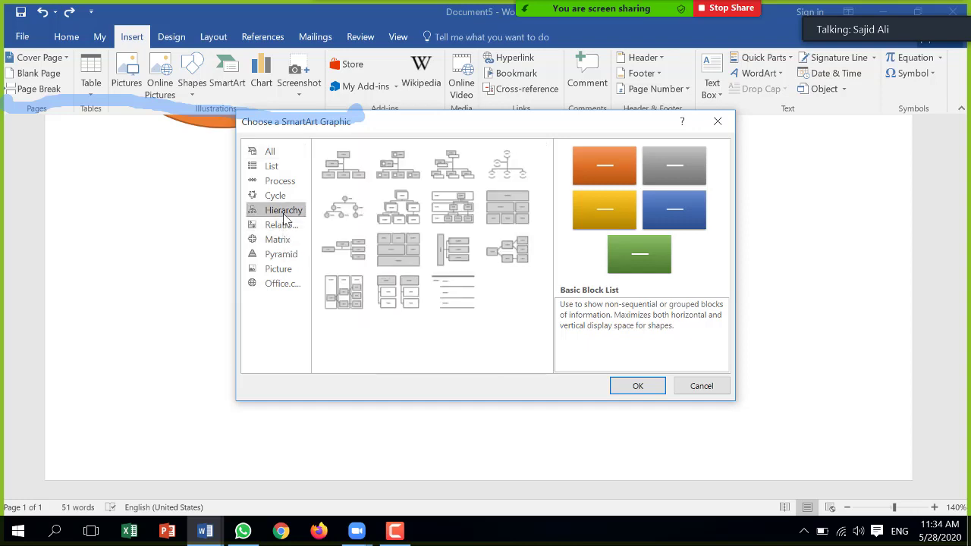
left_click(391, 174)
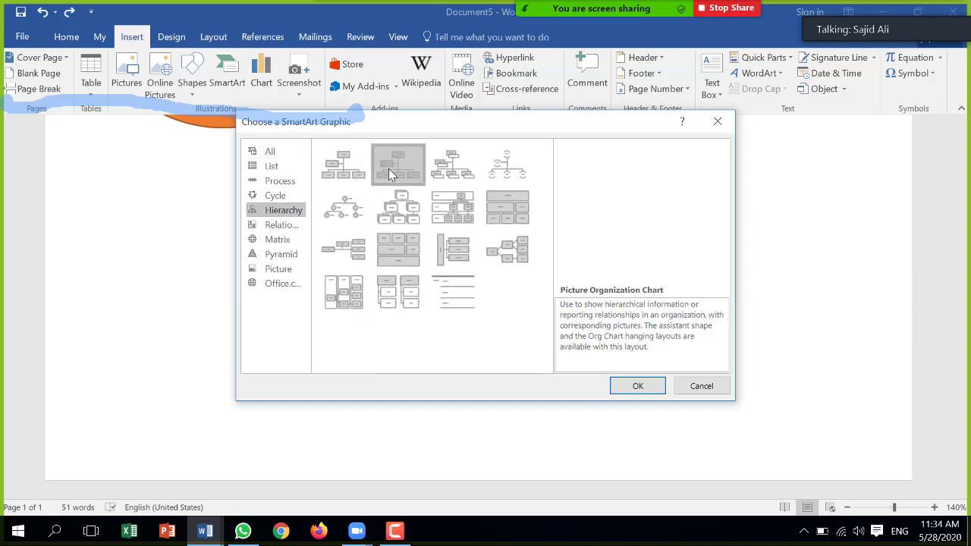
left_click(637, 385)
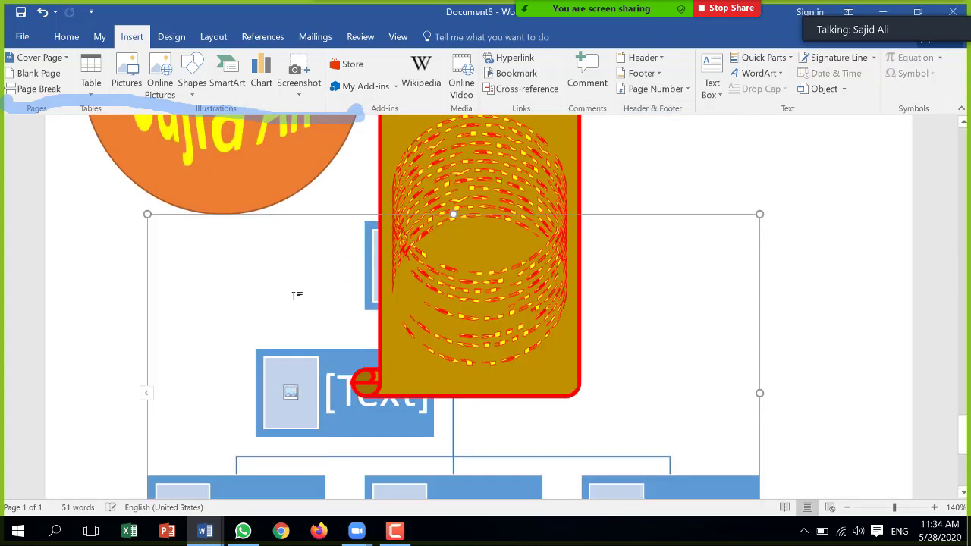
scroll(532, 273, "down", 3)
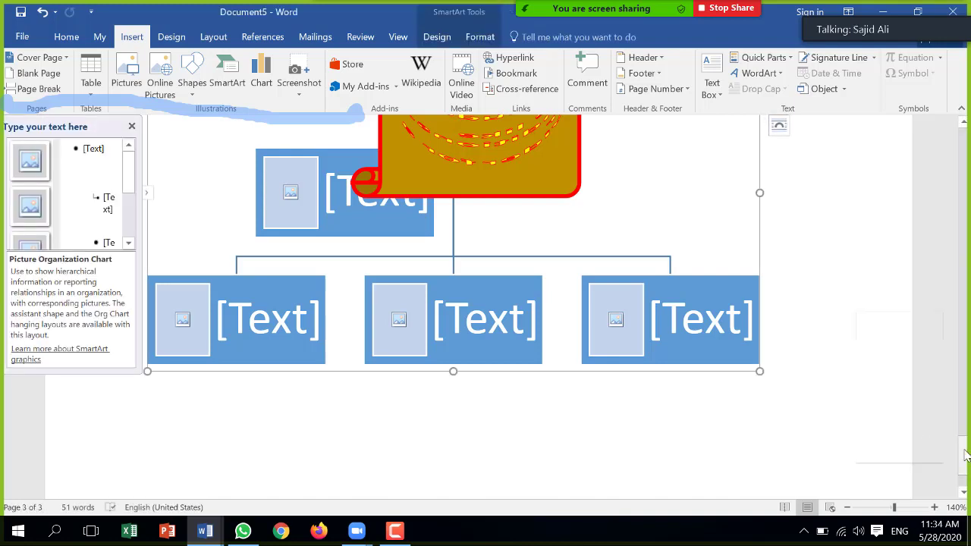
scroll(502, 389, "down", 2)
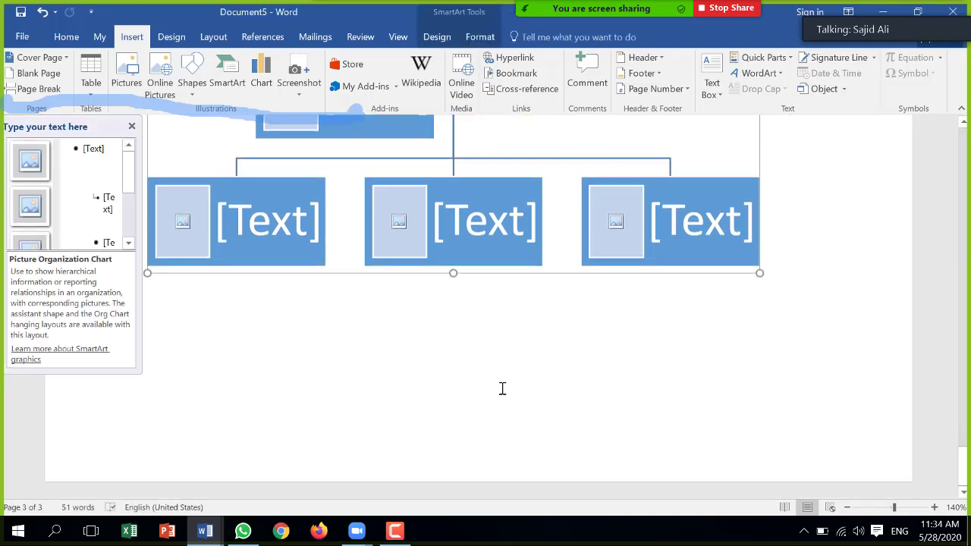
Step: Close the org chart's text pane and start moving the chart to a new spot
left_click(131, 126)
mouse_move(168, 272)
left_mouse_down()
mouse_move(162, 388)
mouse_move(140, 495)
left_mouse_up()
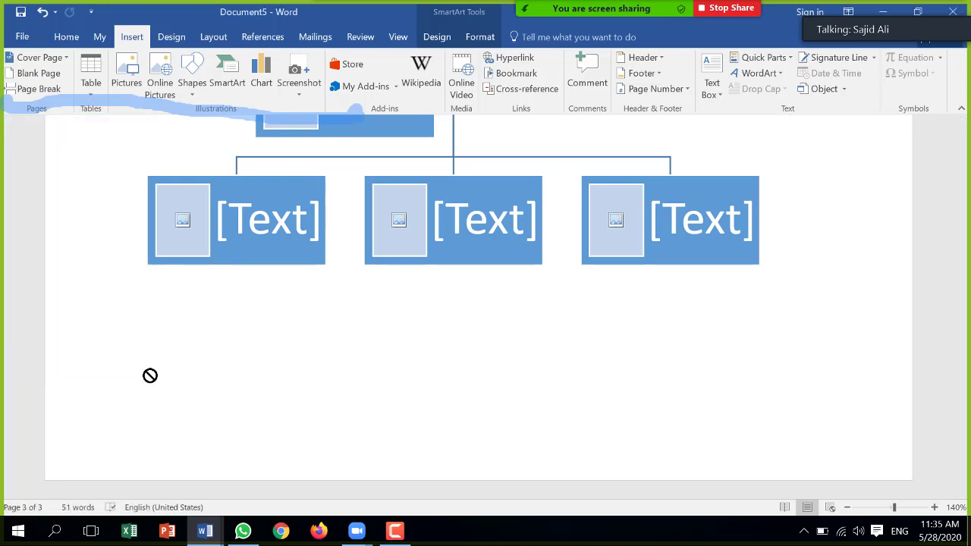
scroll(195, 211, "up", 3)
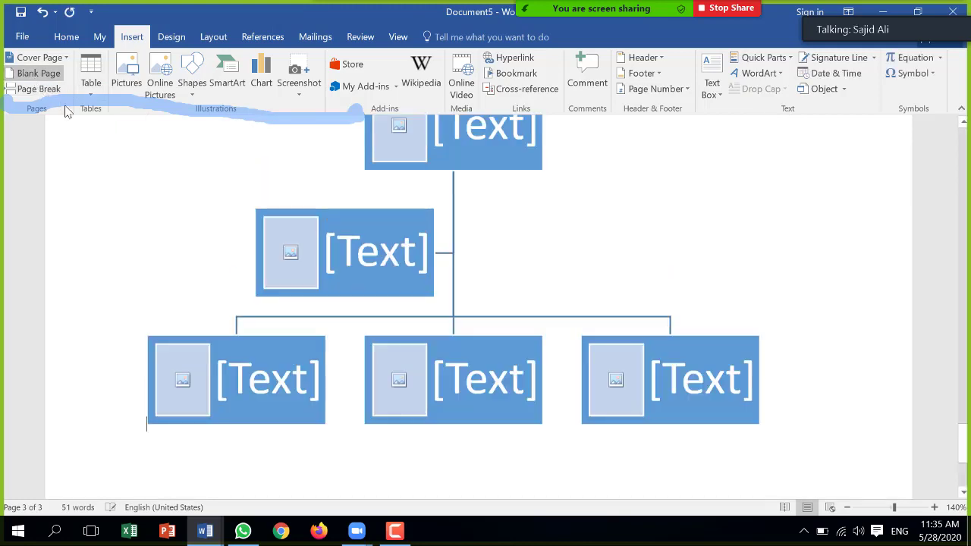
scroll(239, 209, "down", 3)
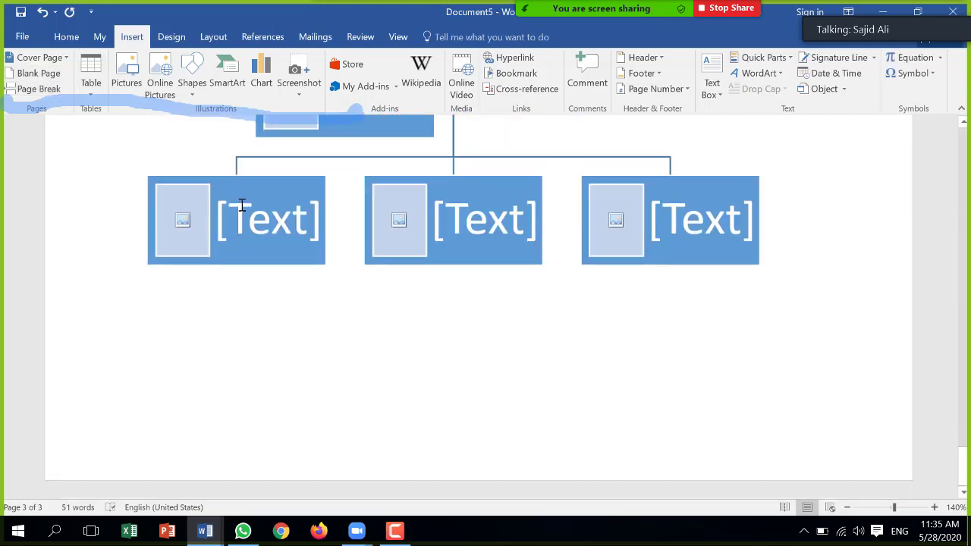
scroll(242, 205, "up", 3)
scroll(245, 195, "up", 5)
scroll(245, 169, "up", 5)
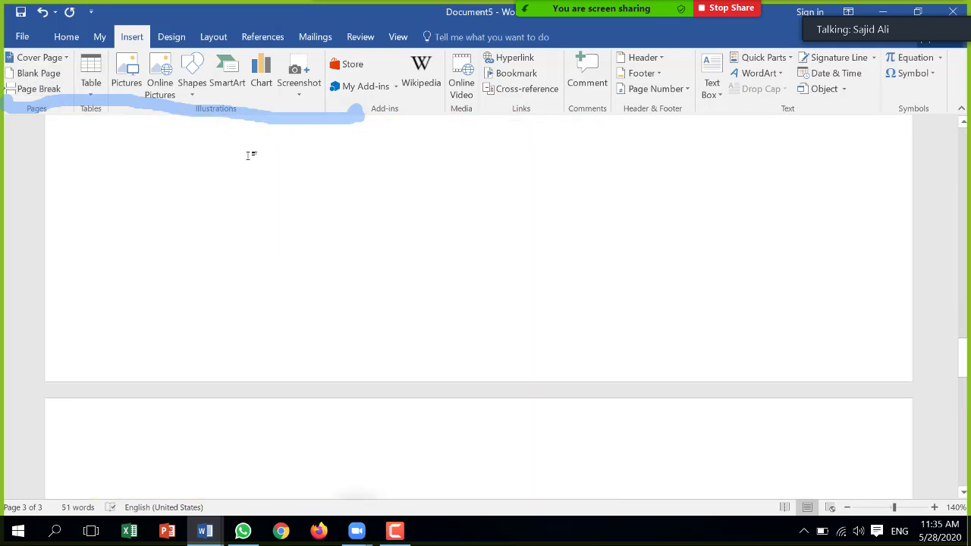
scroll(248, 154, "down", 5)
scroll(254, 187, "down", 5)
scroll(251, 243, "down", 3)
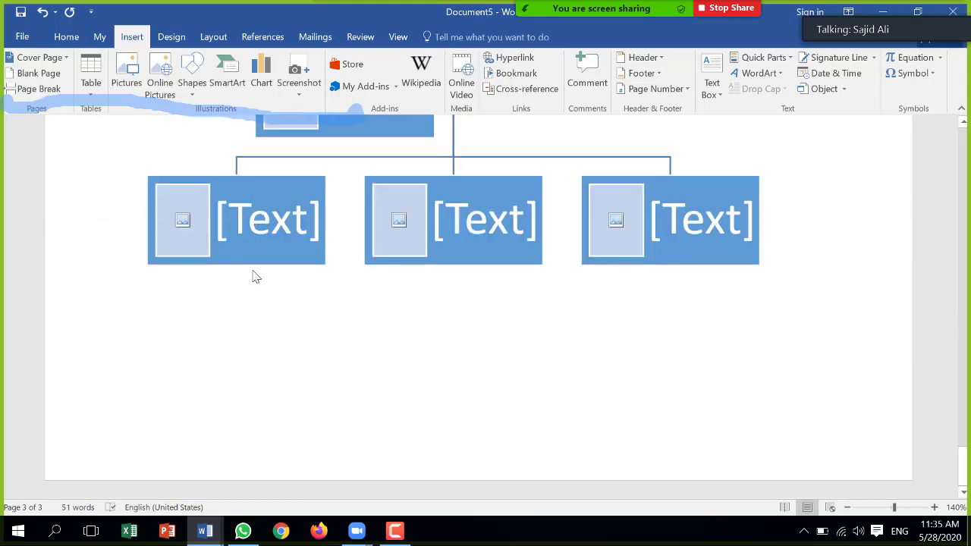
Step: Select the org chart, then scroll up to the Shapes bullet with the star picture
left_click(250, 266)
left_click(249, 271)
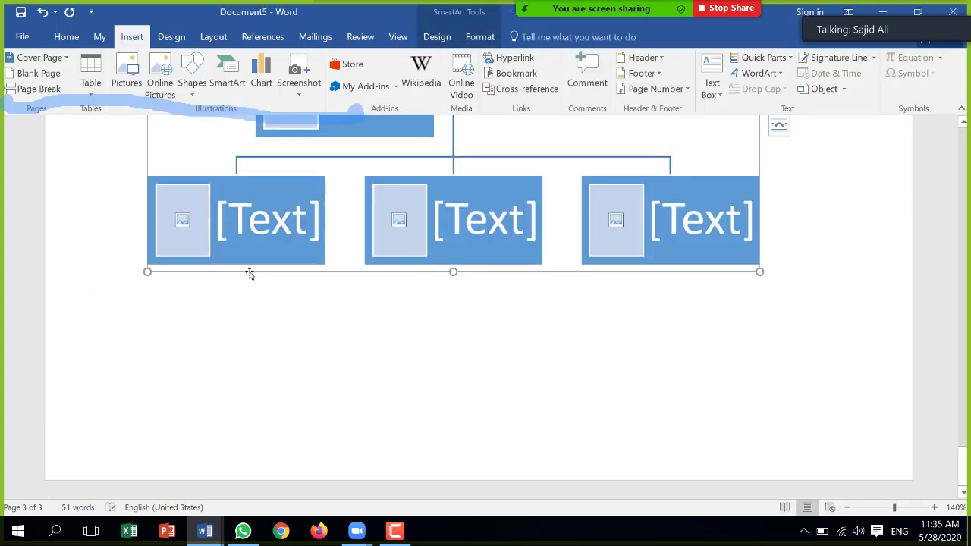
left_click(249, 273)
scroll(249, 271, "up", 5)
scroll(250, 271, "up", 5)
scroll(249, 270, "up", 3)
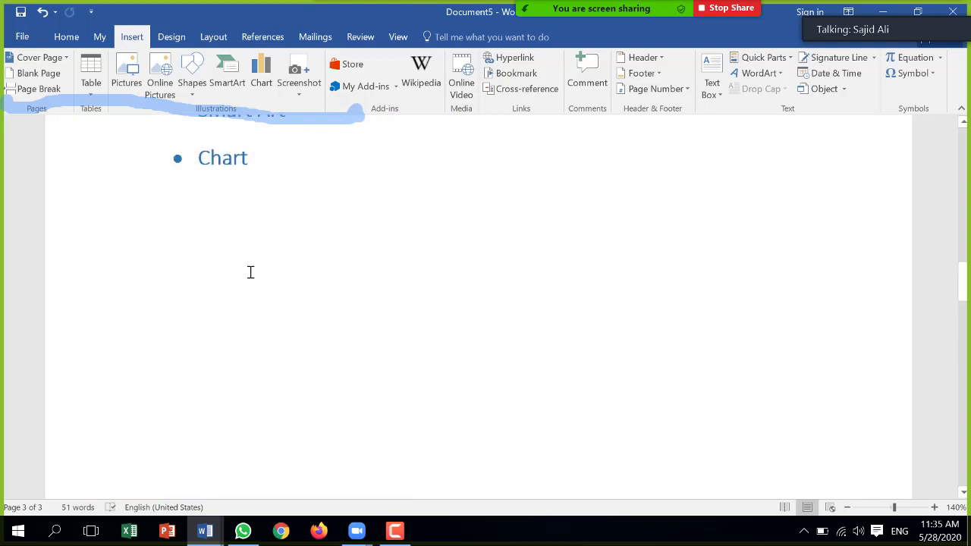
scroll(250, 300, "up", 5)
scroll(245, 296, "up", 5)
scroll(245, 296, "up", 5)
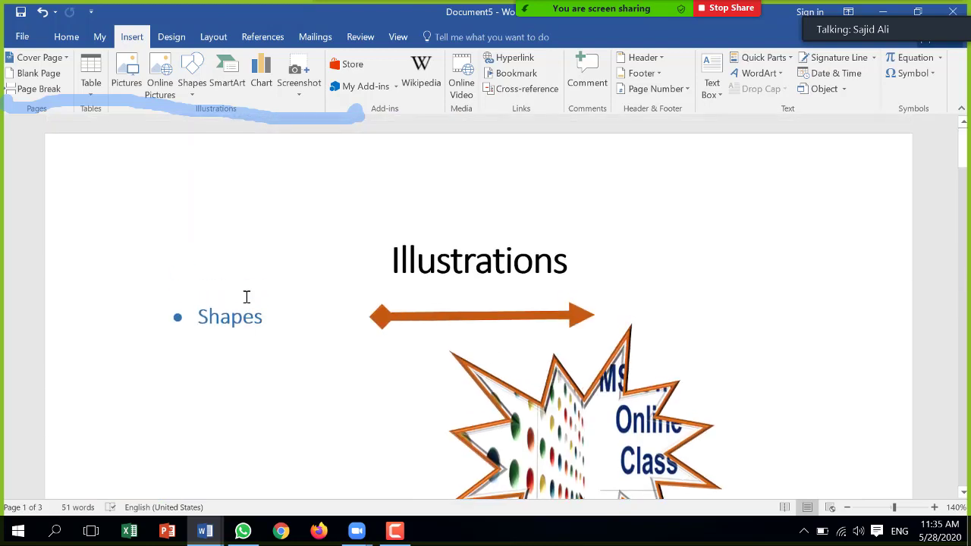
scroll(245, 299, "up", 3)
scroll(245, 300, "down", 3)
scroll(252, 360, "up", 2)
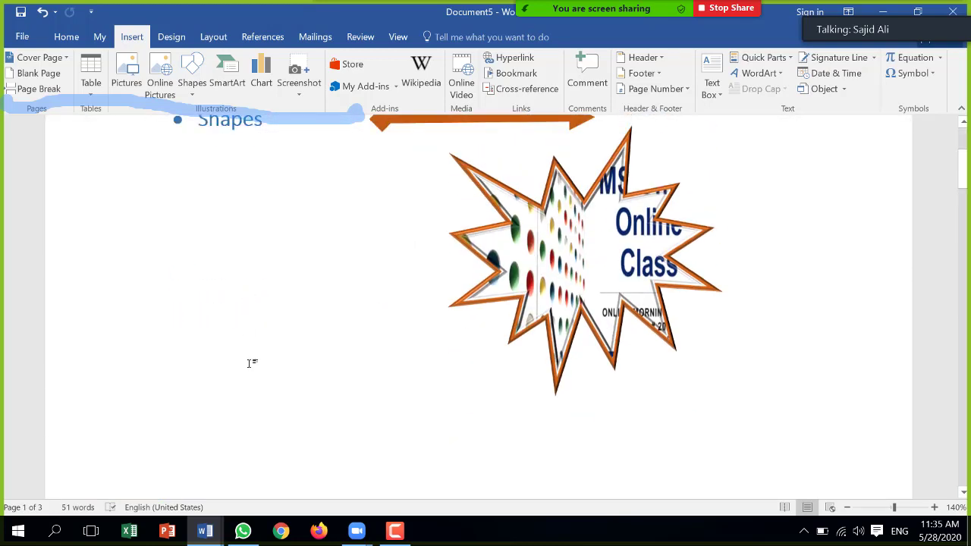
Step: Place the org chart under Shapes, shift the star picture right, and label the top box Ceo
key("ctrl+v")
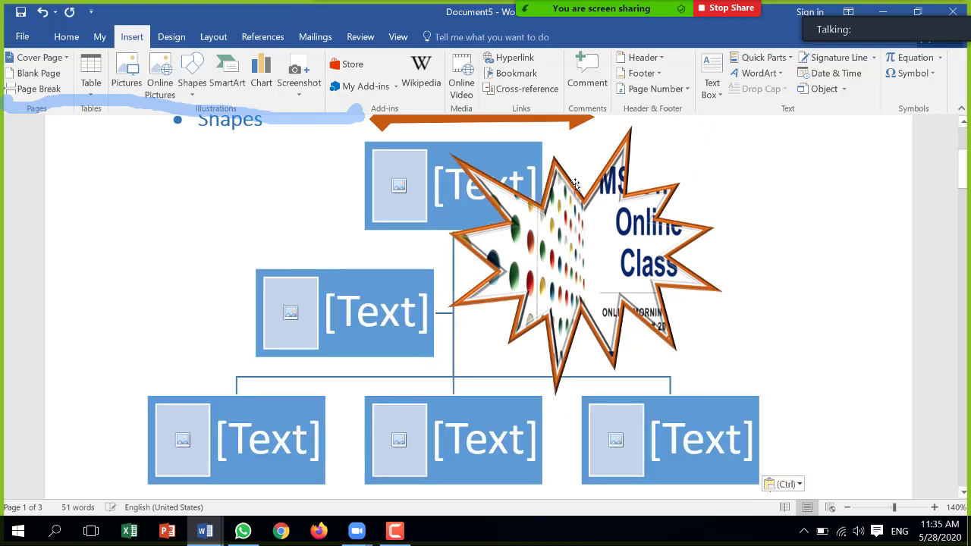
left_click(580, 198)
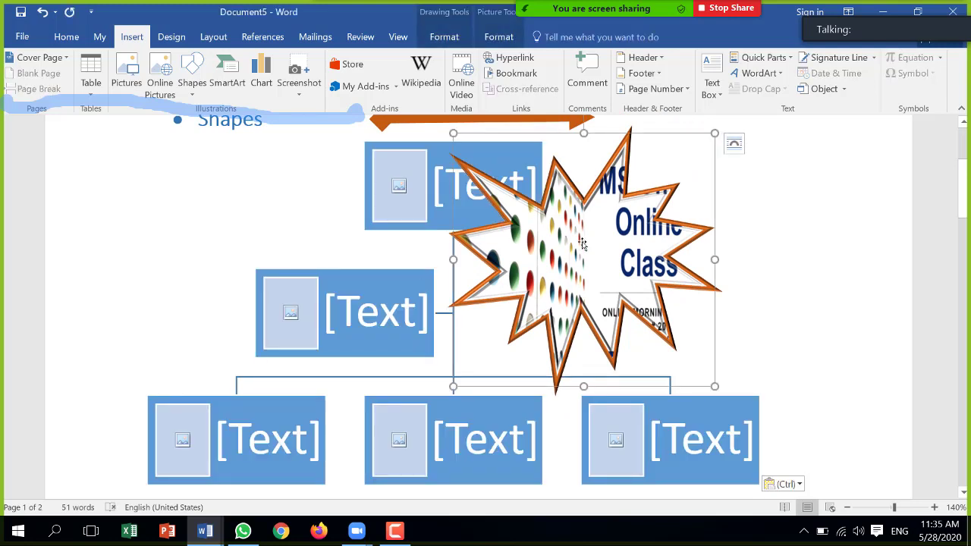
left_click_drag(582, 242, 805, 207)
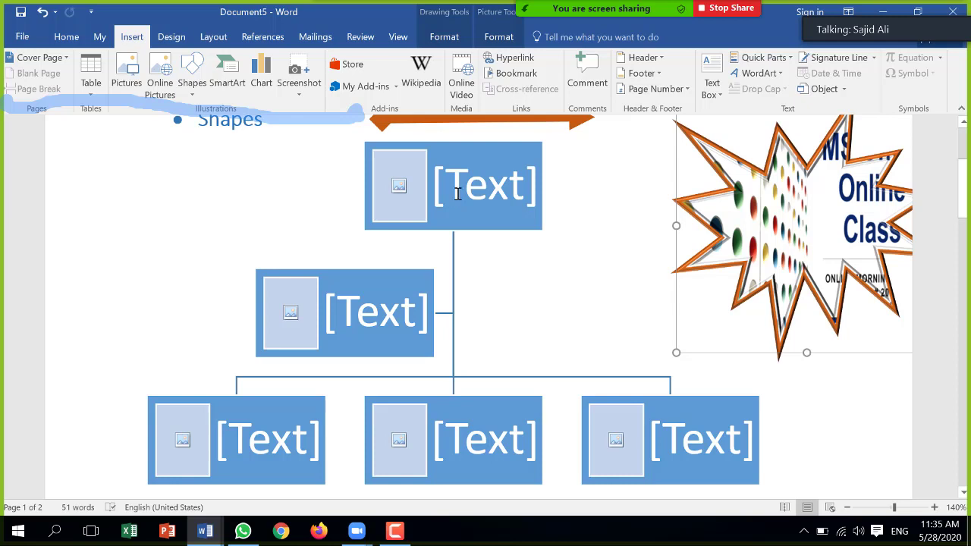
left_click(491, 191)
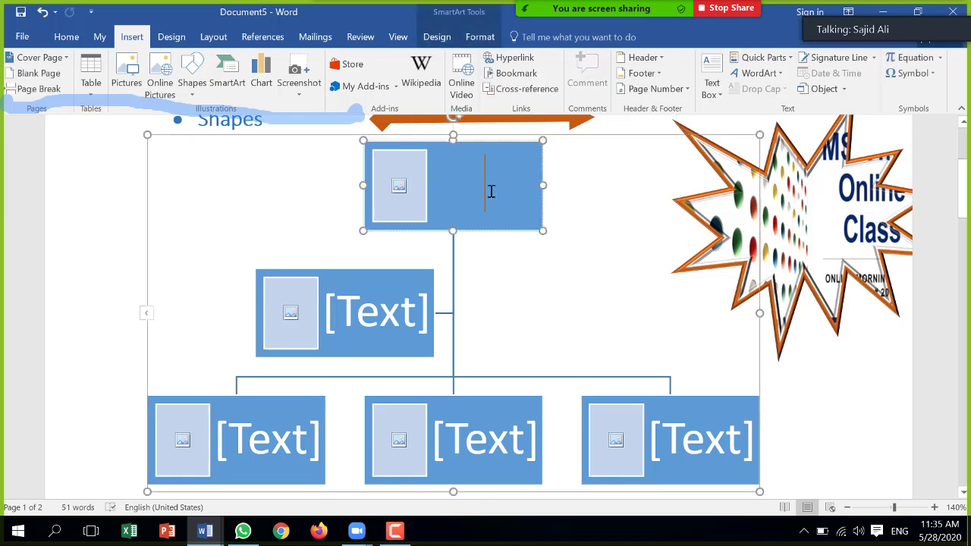
type("Ceo")
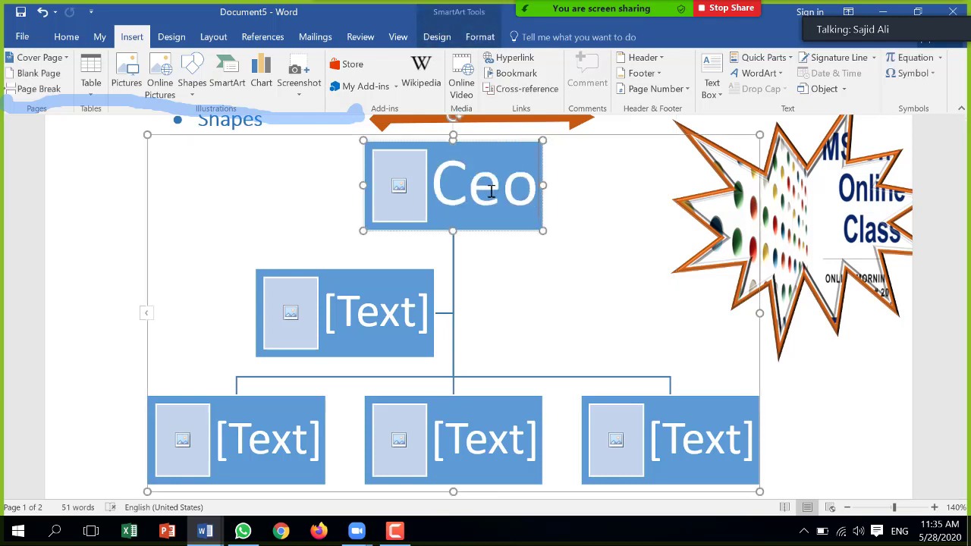
Step: Insert the 5th class picture into the Ceo box
left_click(395, 186)
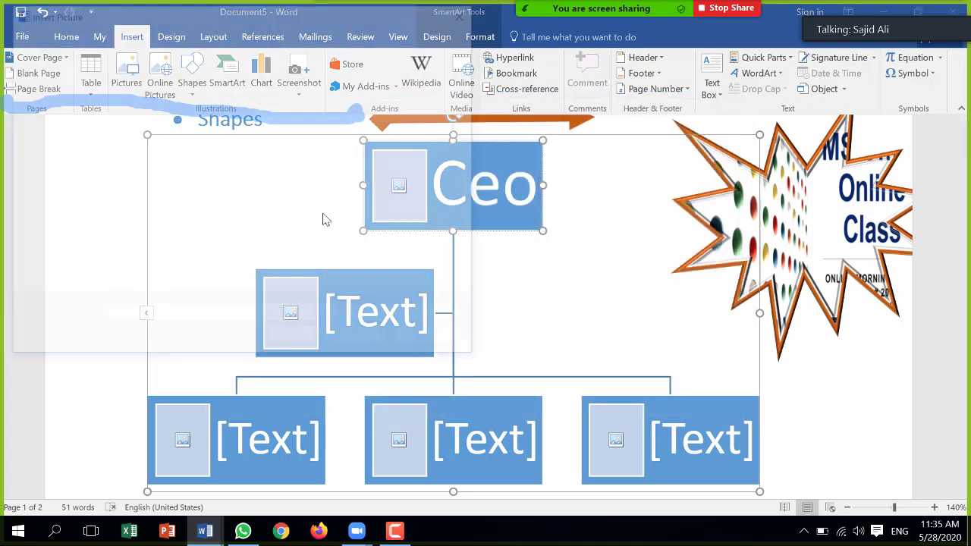
left_click(163, 106)
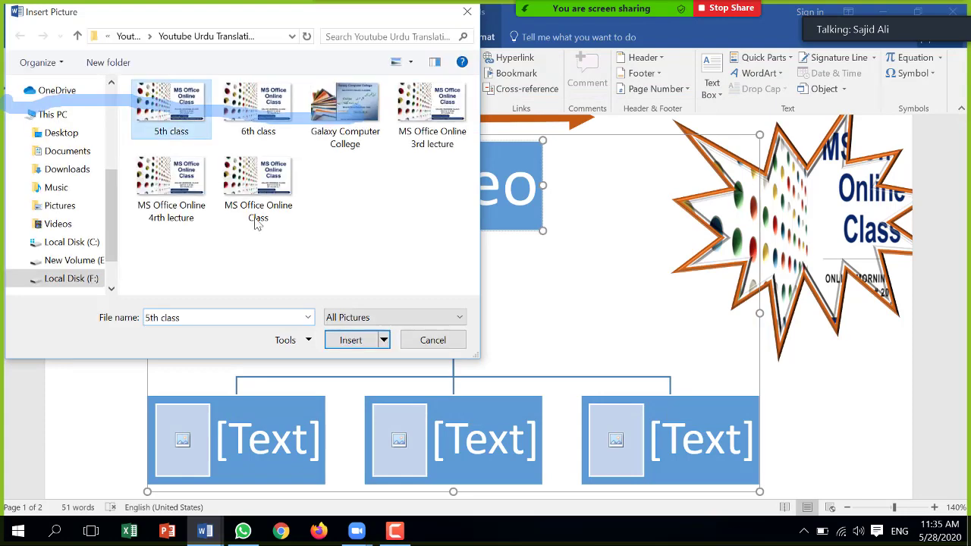
left_click(341, 343)
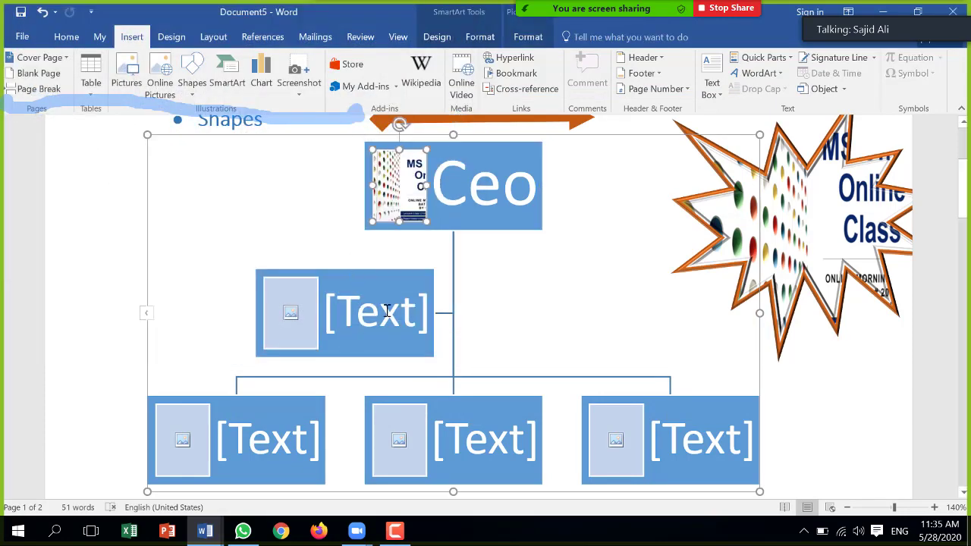
Step: Label the second box Prin and give it the 6th class picture from this computer
left_click(387, 311)
type("Pr")
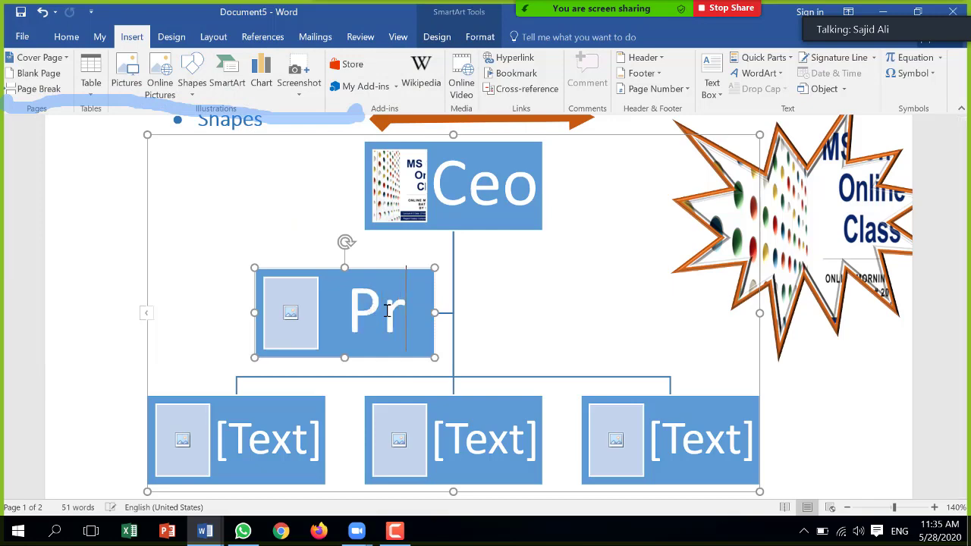
type("in")
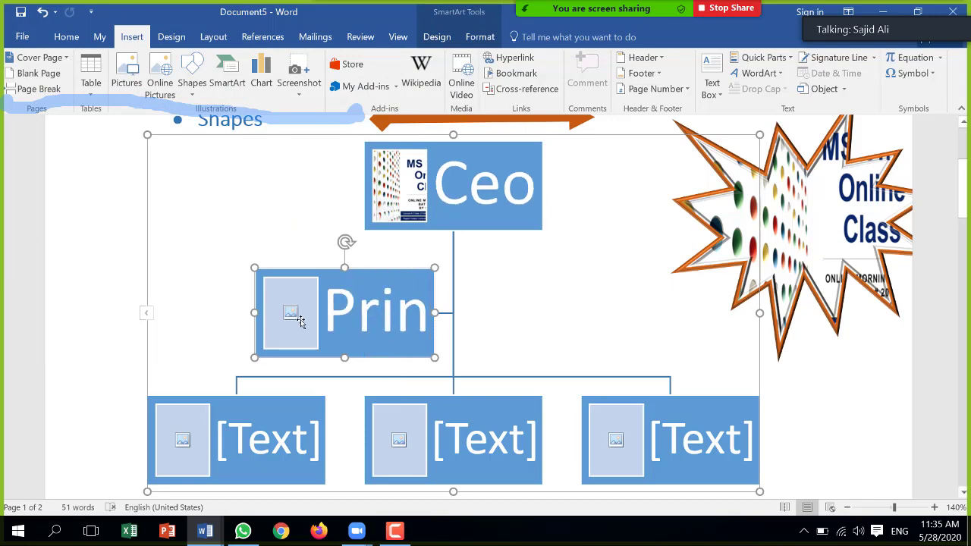
left_click(291, 313)
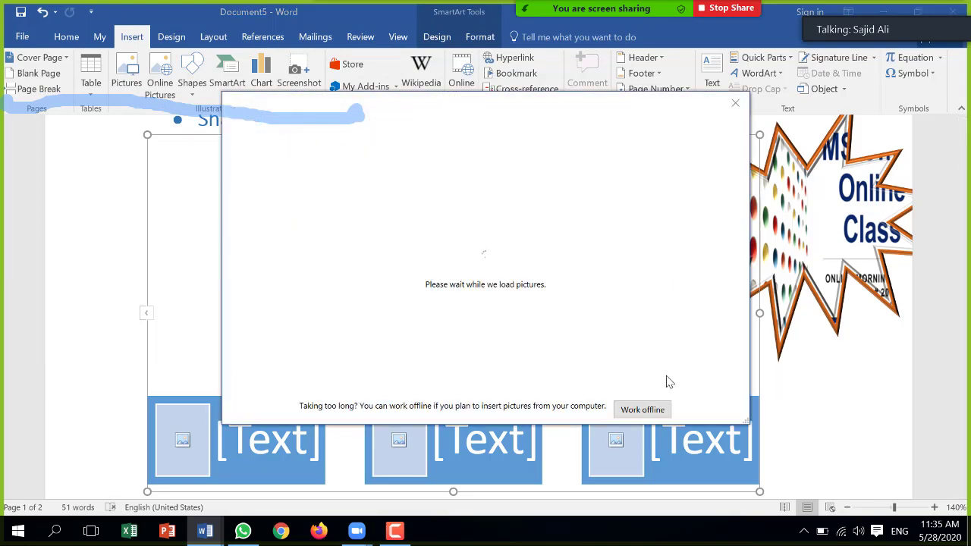
left_click(653, 411)
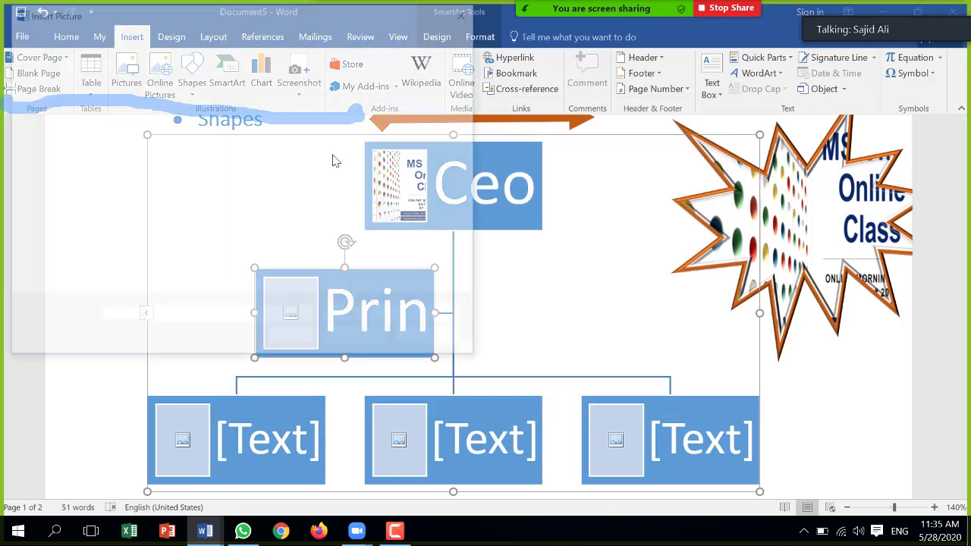
left_click(269, 116)
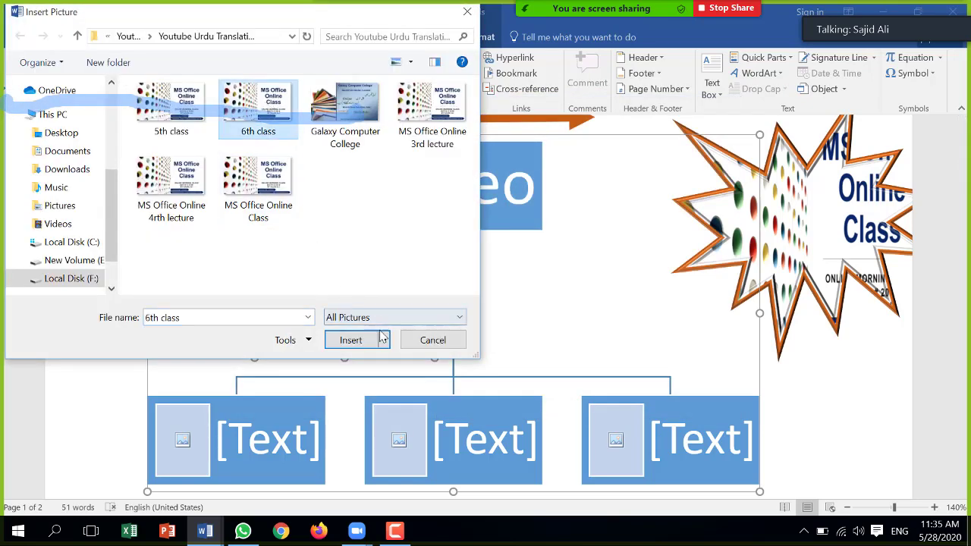
left_click(357, 341)
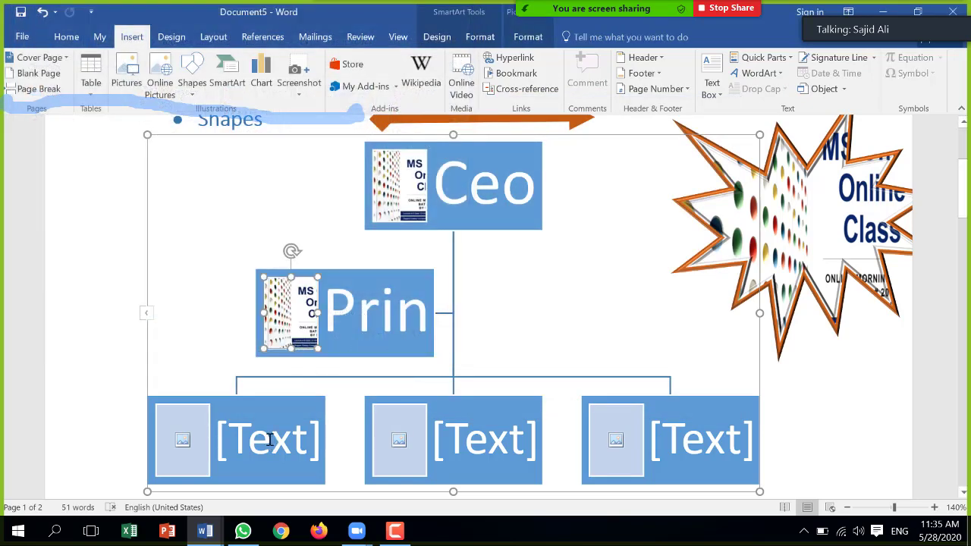
Step: Label the bottom-left box Acc and give it the Galaxy Computer College picture
left_click(269, 440)
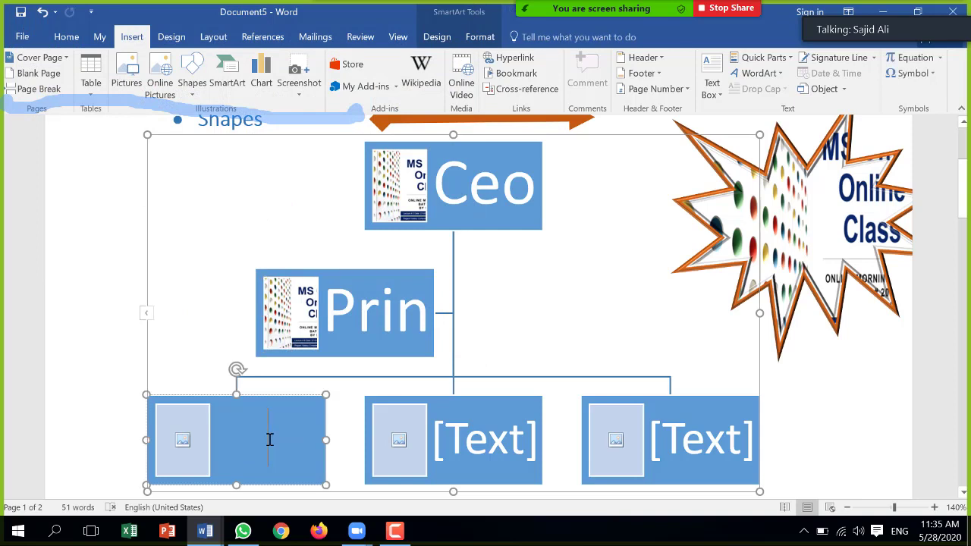
type("Acc")
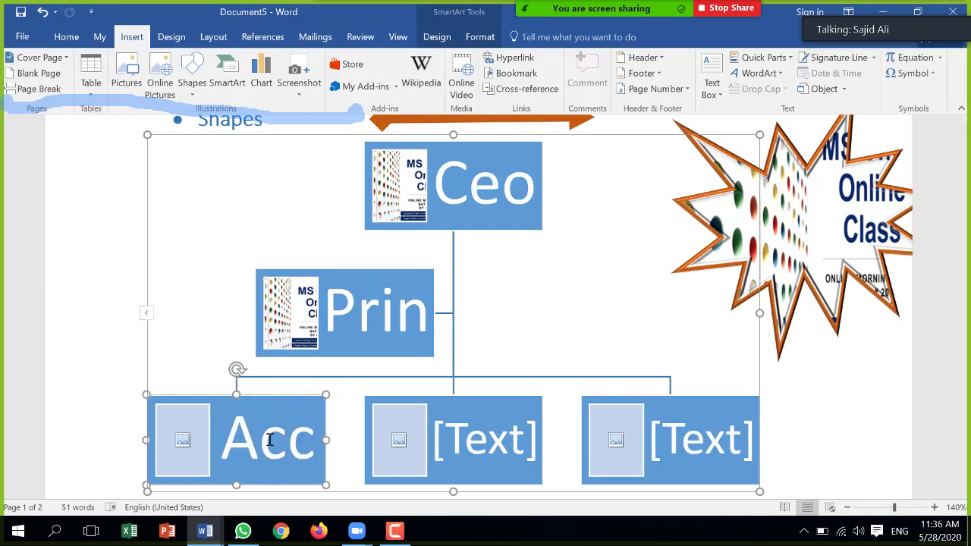
left_click(191, 442)
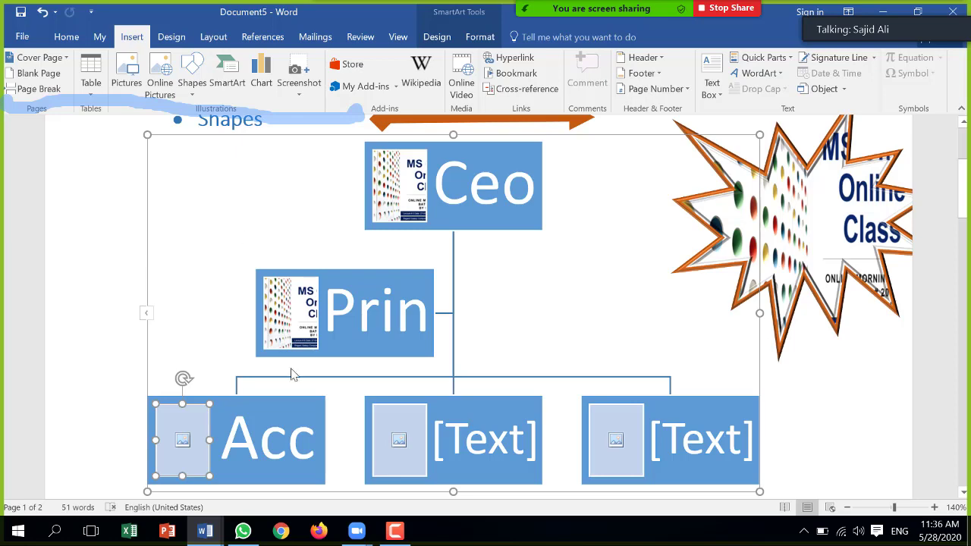
left_click(184, 443)
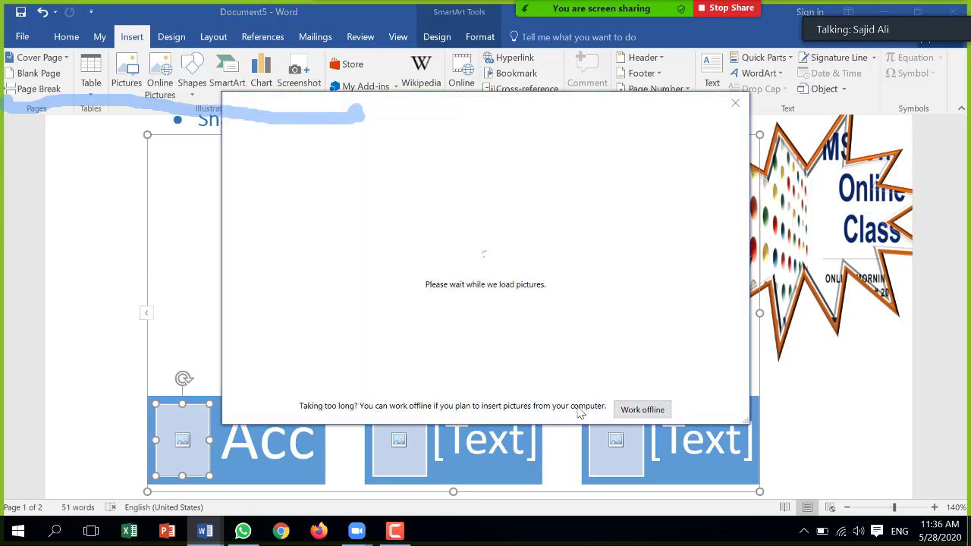
left_click(630, 410)
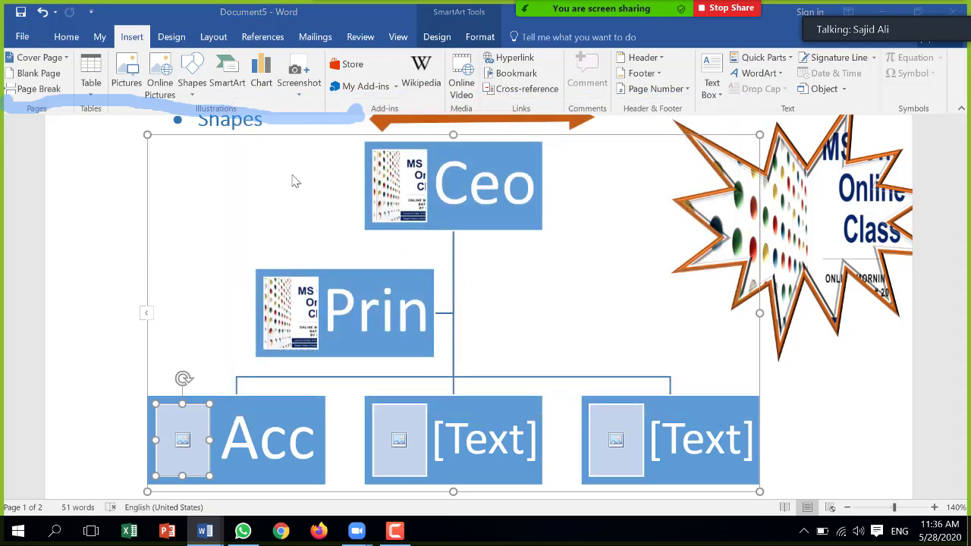
left_click(362, 144)
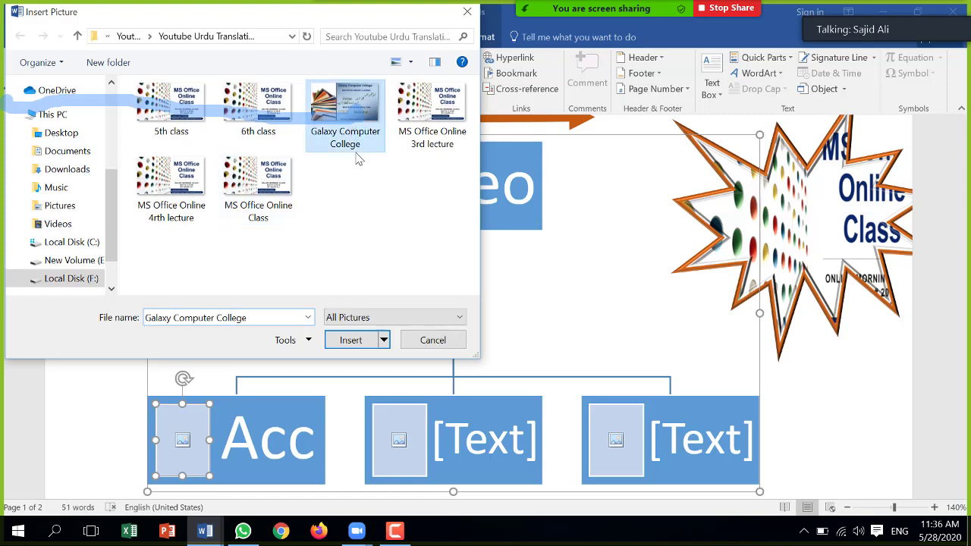
left_click(351, 340)
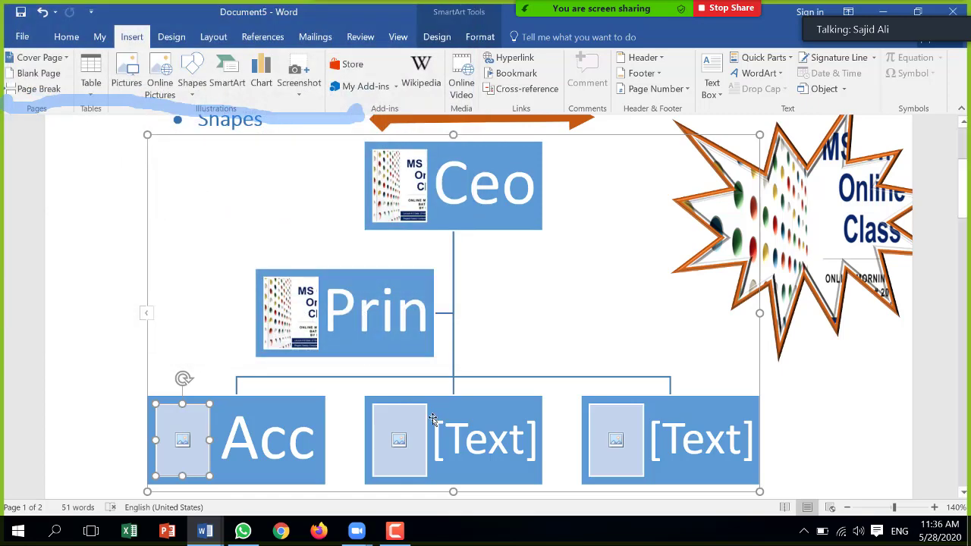
Step: Label the middle bottom box 'Man' and insert the 4rth lecture picture into it
left_click(540, 445)
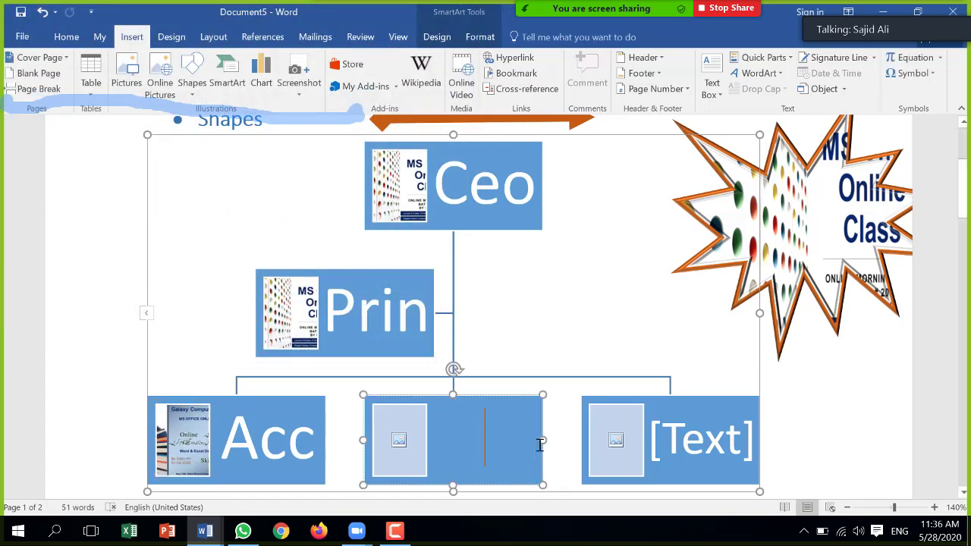
type("Man")
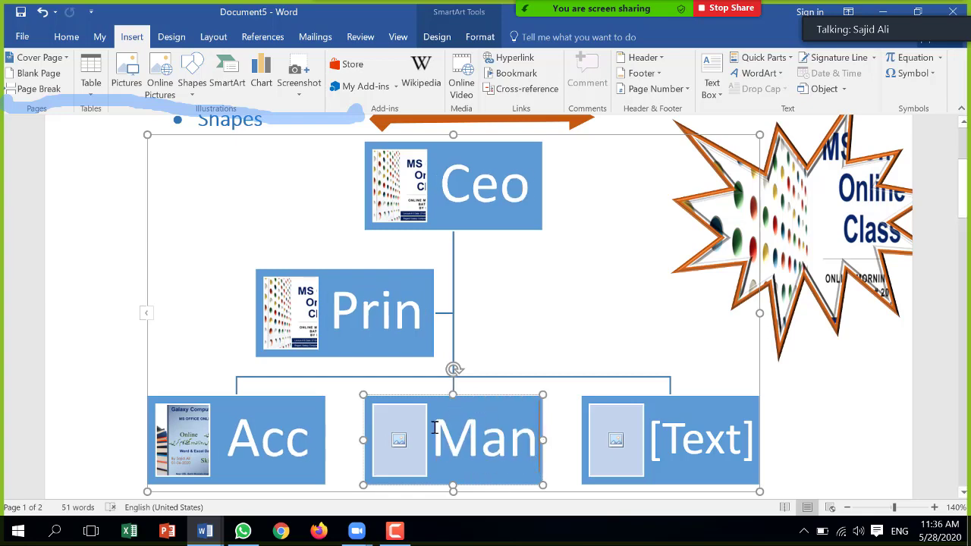
left_click(399, 440)
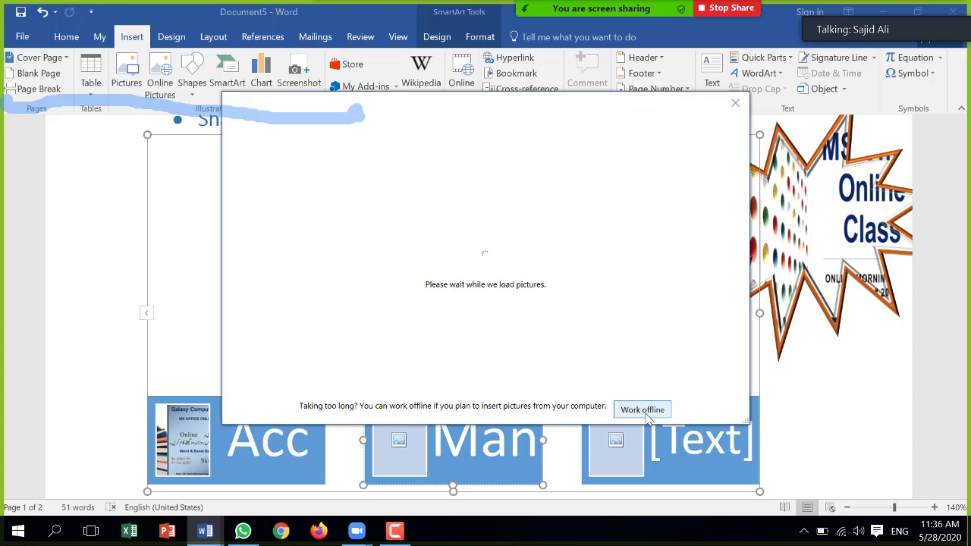
left_click(643, 409)
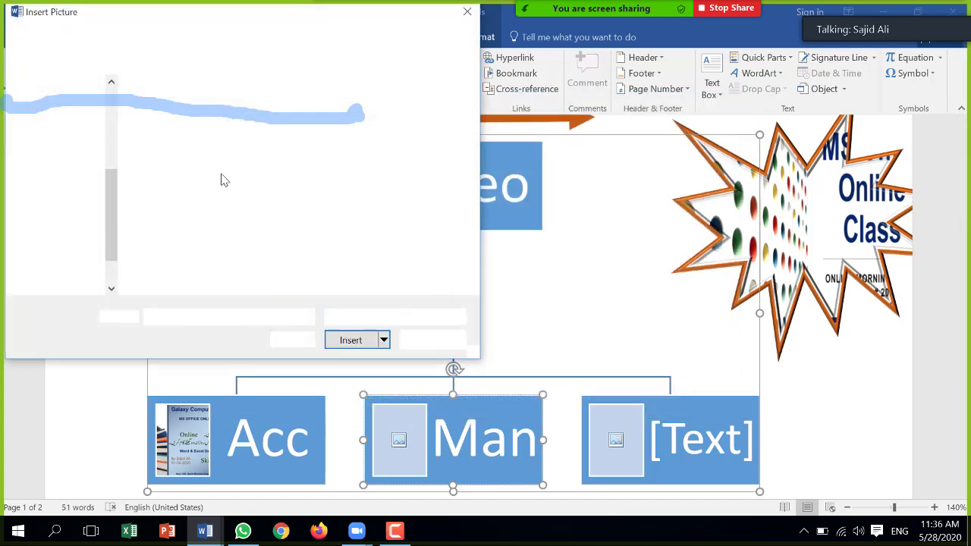
left_click(180, 185)
left_click(351, 338)
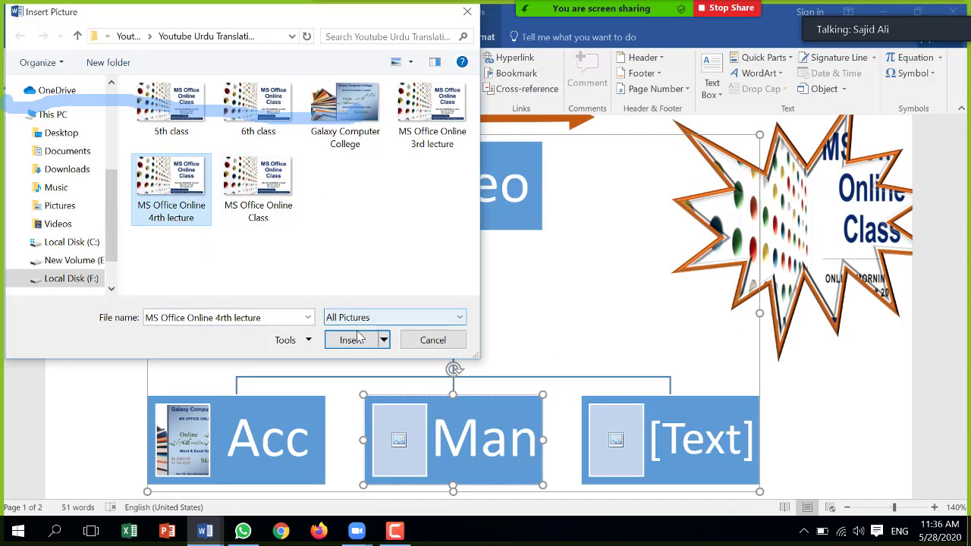
Step: Label the bottom-right box 'Adm' and insert the 3rd lecture picture into it
left_click(702, 439)
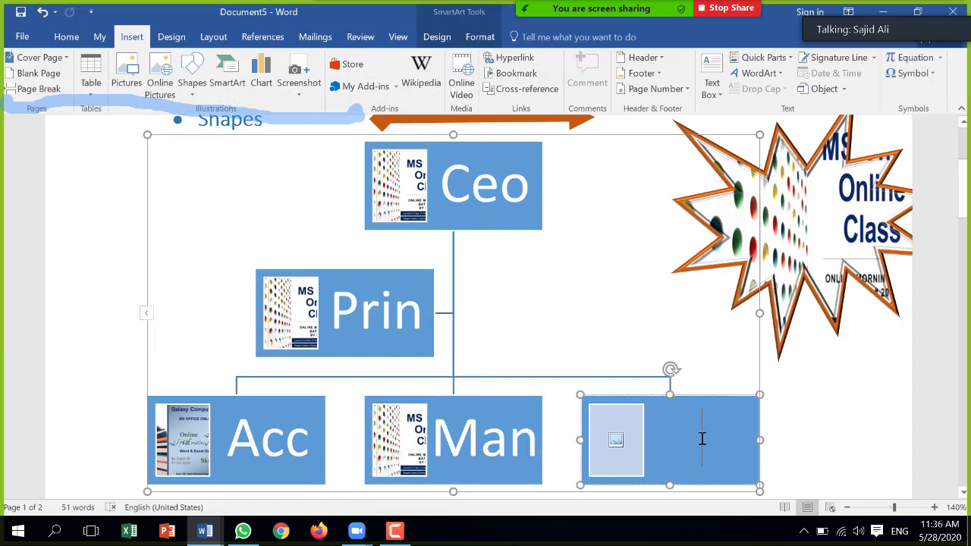
type("Adm")
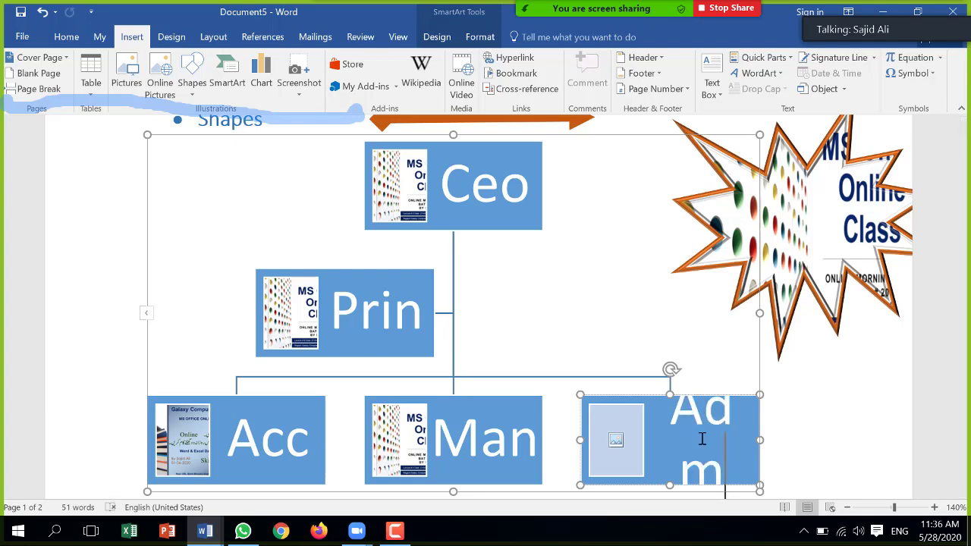
left_click(613, 441)
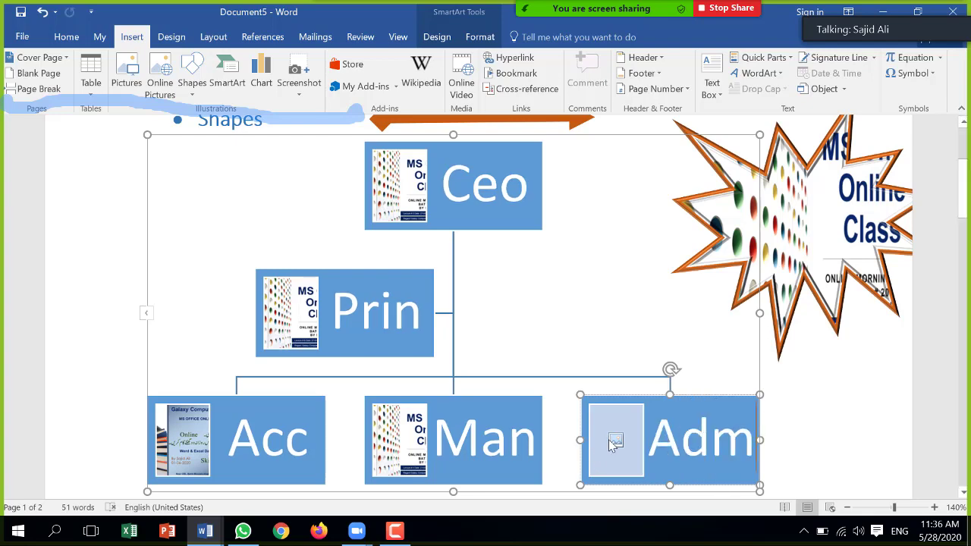
left_click(644, 409)
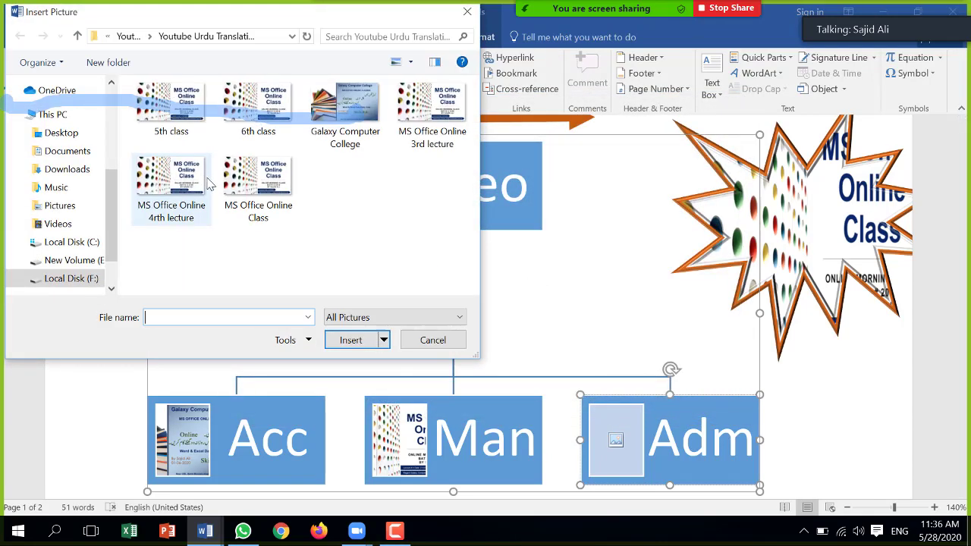
left_click(414, 115)
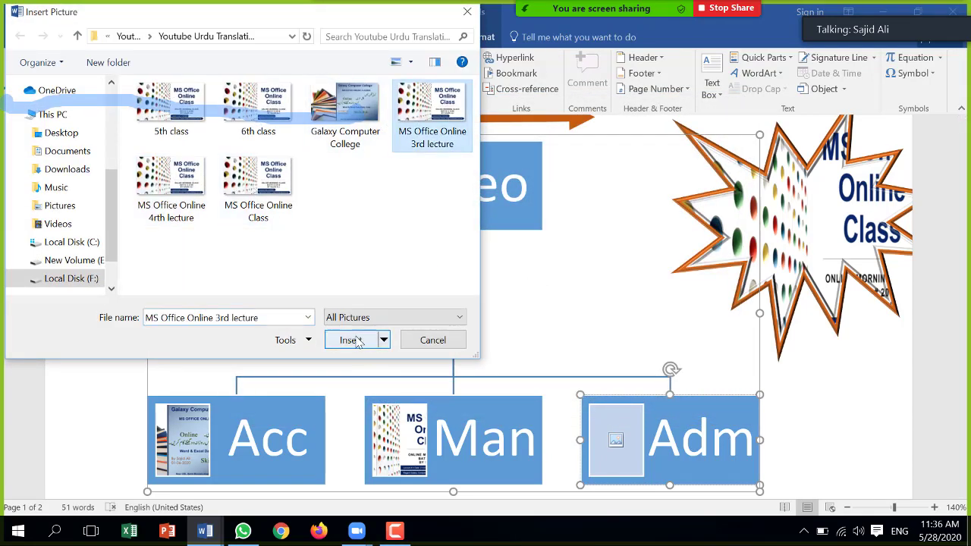
left_click(349, 340)
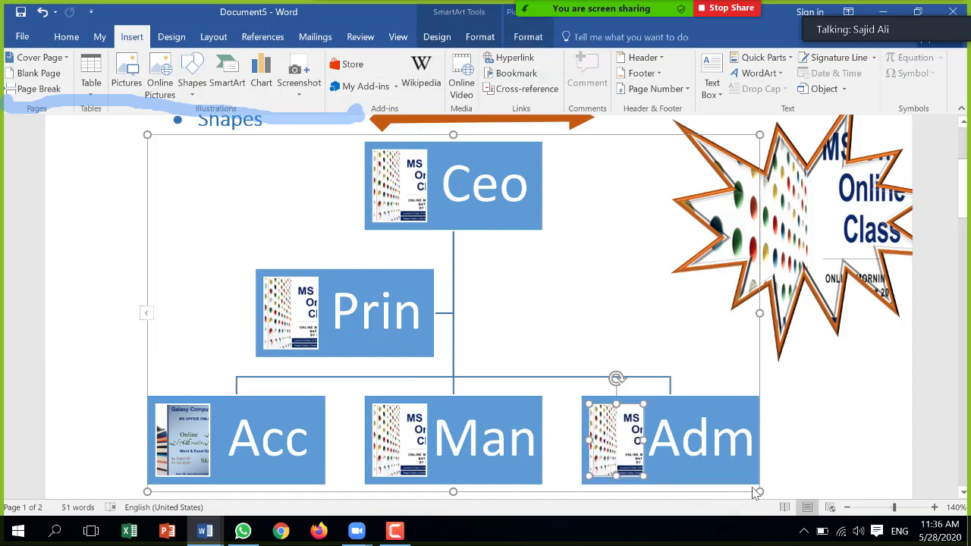
Step: Undo the accidental org chart resize with Ctrl+Z and select the Prin box
left_click_drag(760, 489, 679, 412)
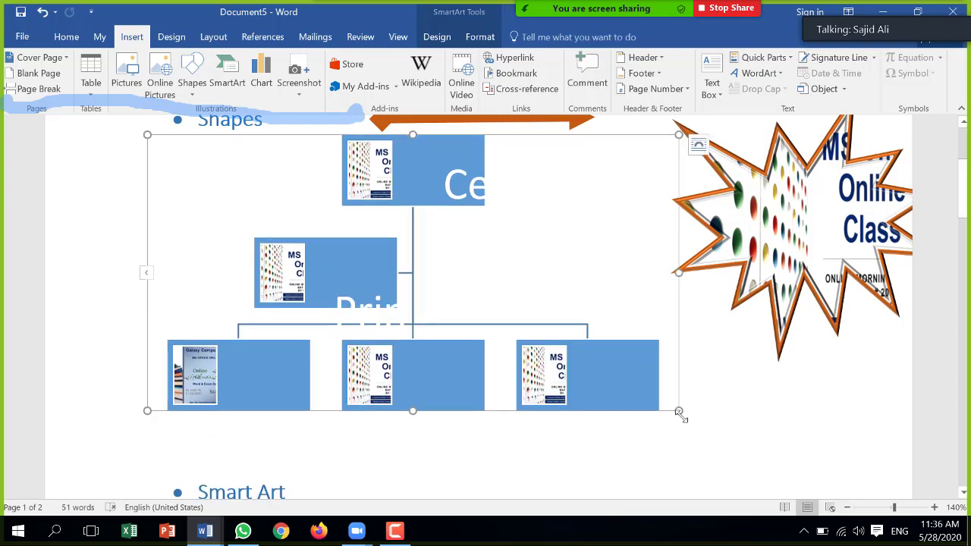
key("ctrl+z")
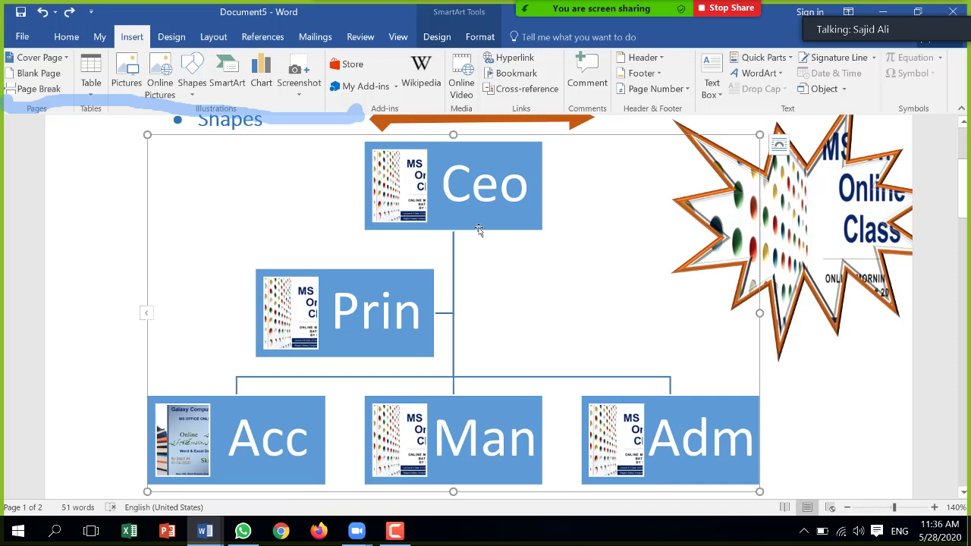
left_click(479, 230)
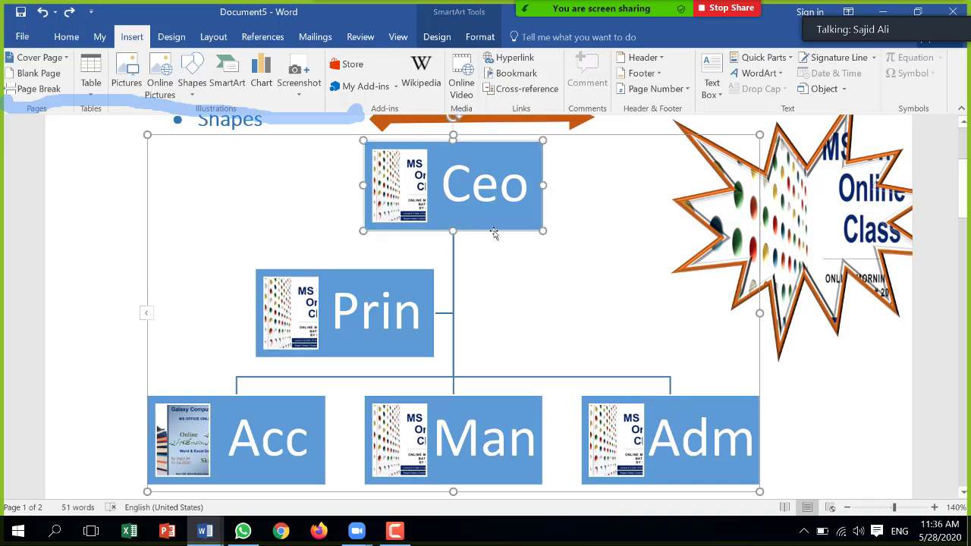
left_click(513, 271)
left_click(425, 289)
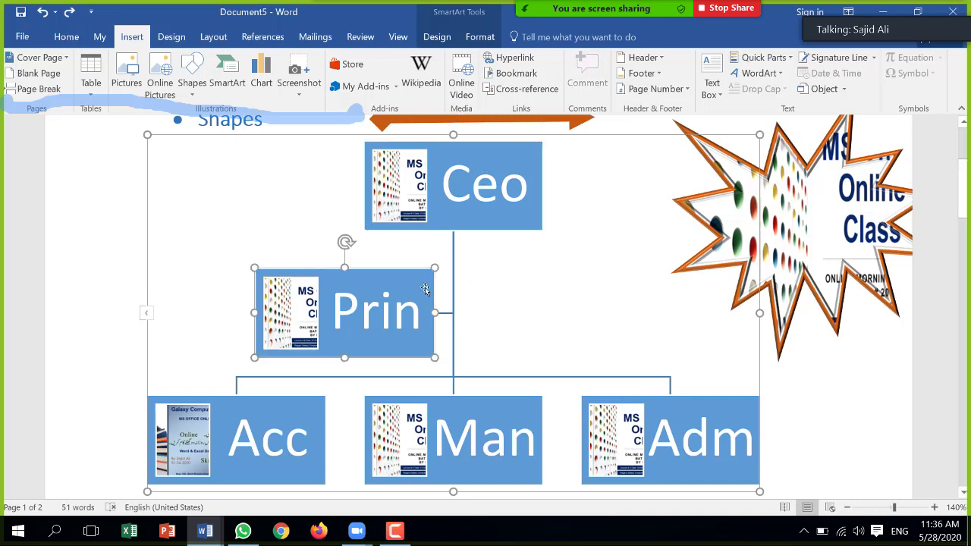
Step: Apply a yellow shape style to the Prin and Ceo boxes
left_click(490, 42)
left_click(421, 96)
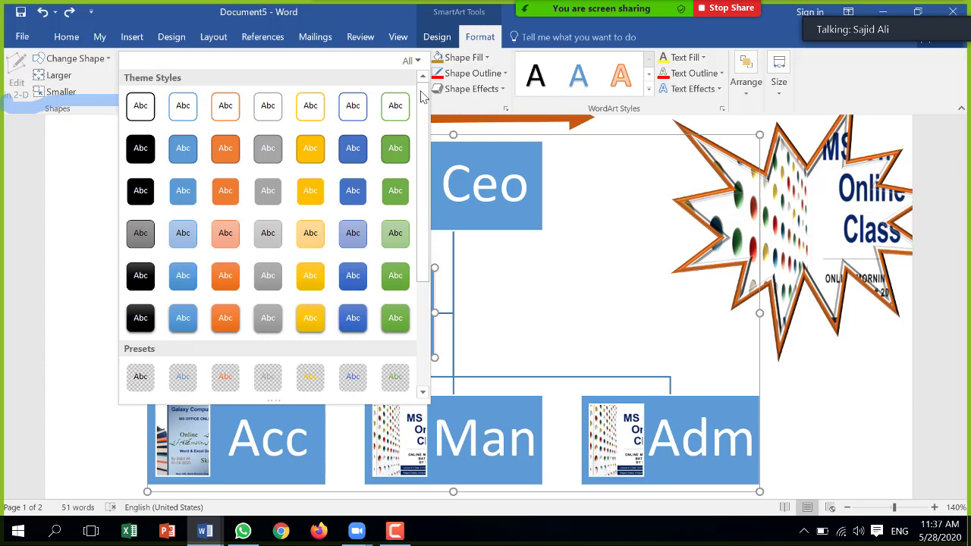
left_click(316, 148)
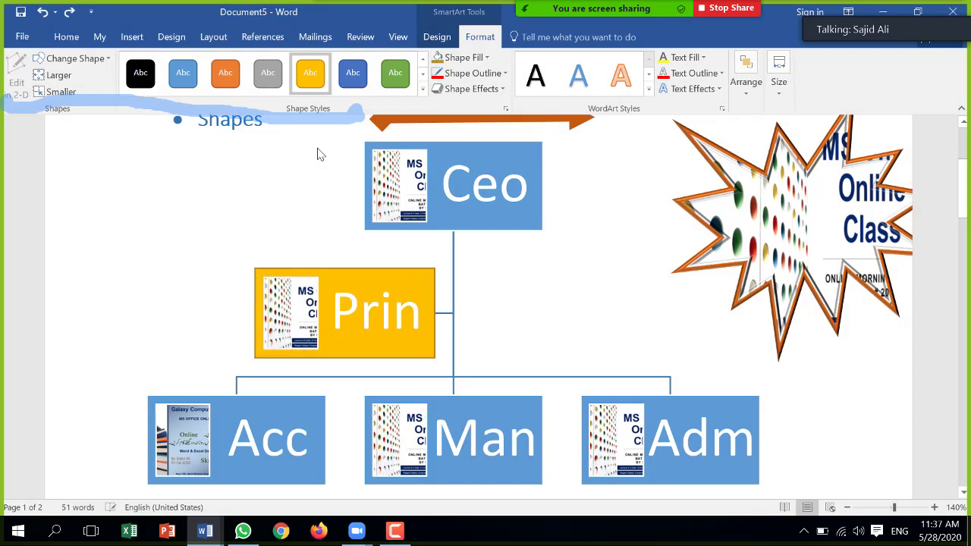
left_click(502, 222)
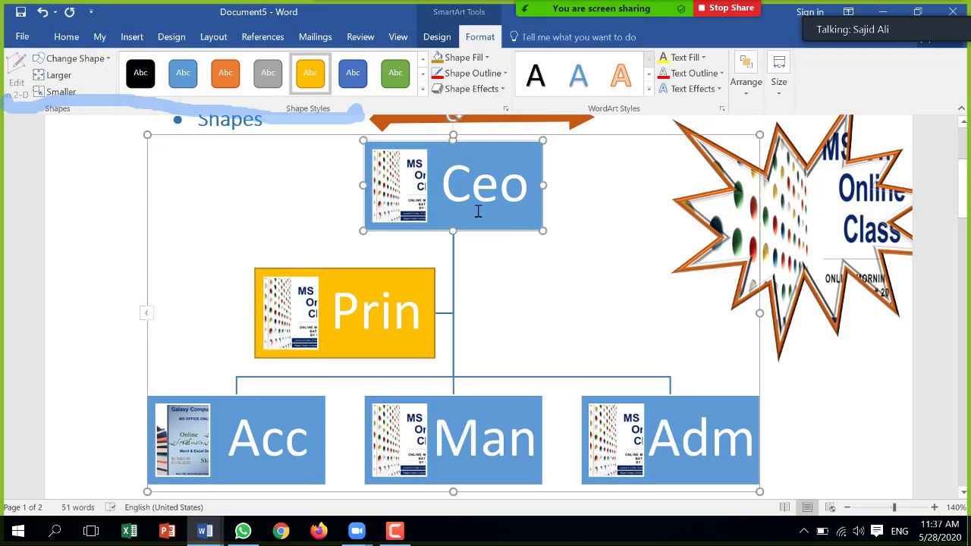
left_click(423, 89)
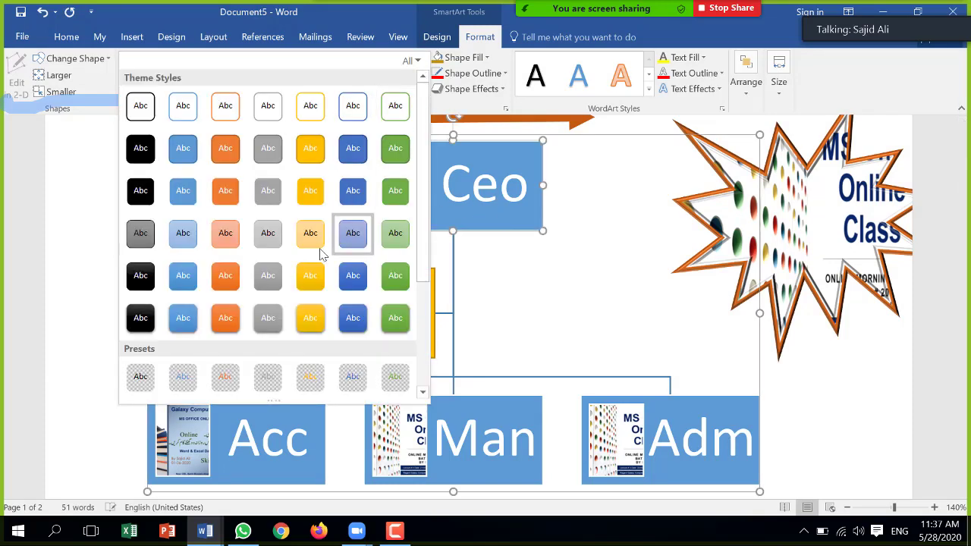
left_click(317, 276)
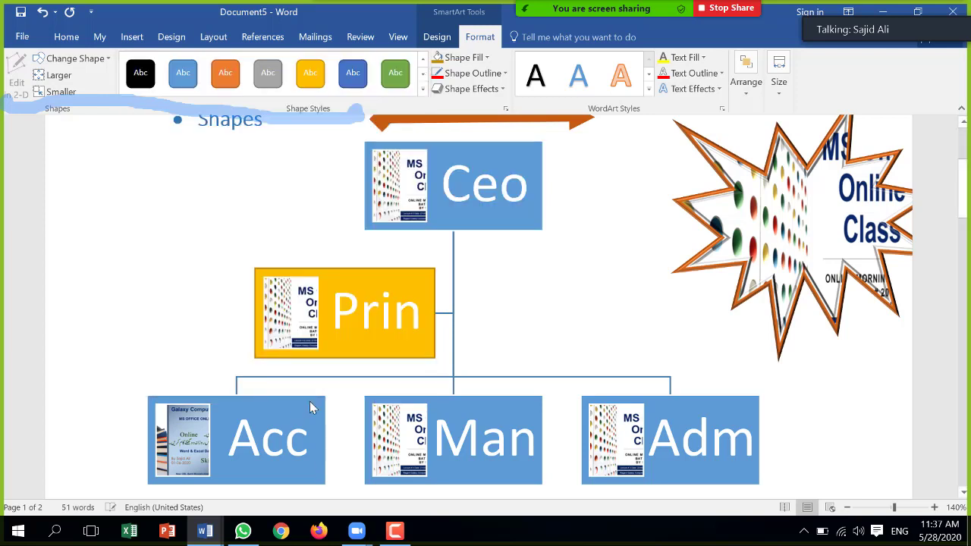
Step: Style the Acc box green, the Man box dark blue and the Adm box orange
left_click(311, 399)
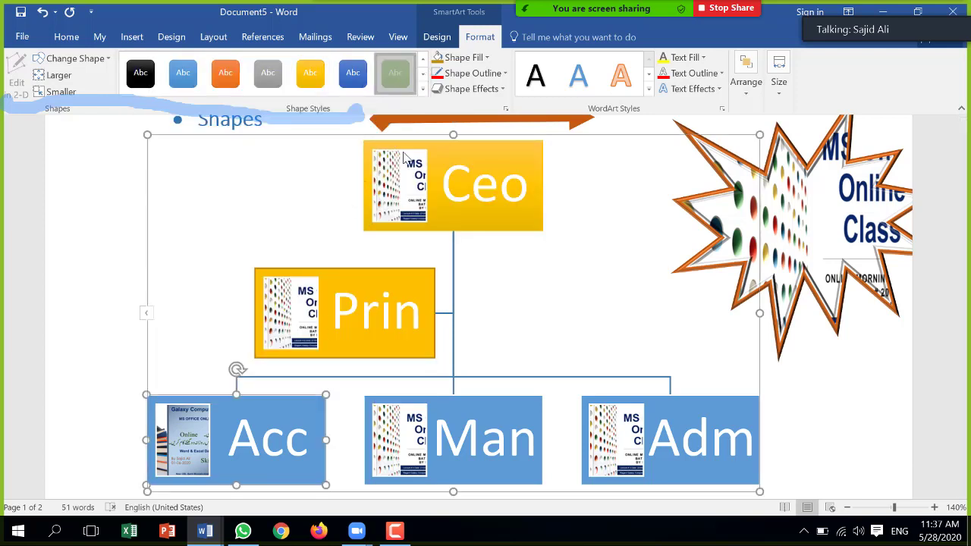
left_click(395, 73)
left_click(534, 400)
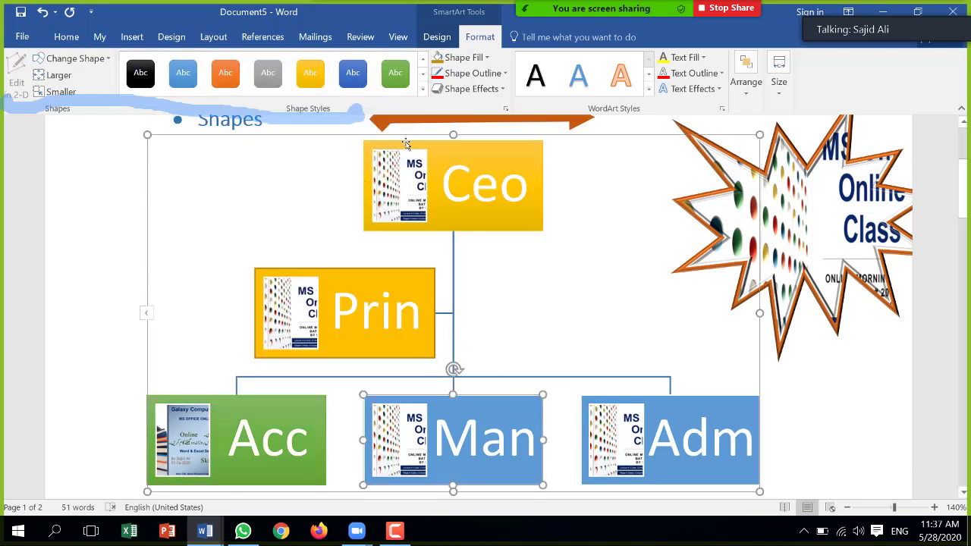
left_click(353, 74)
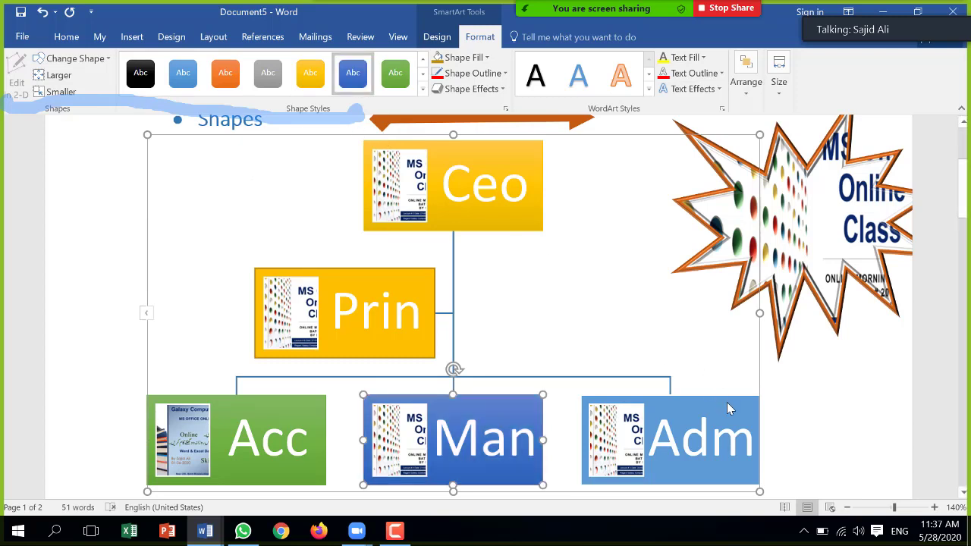
left_click(668, 425)
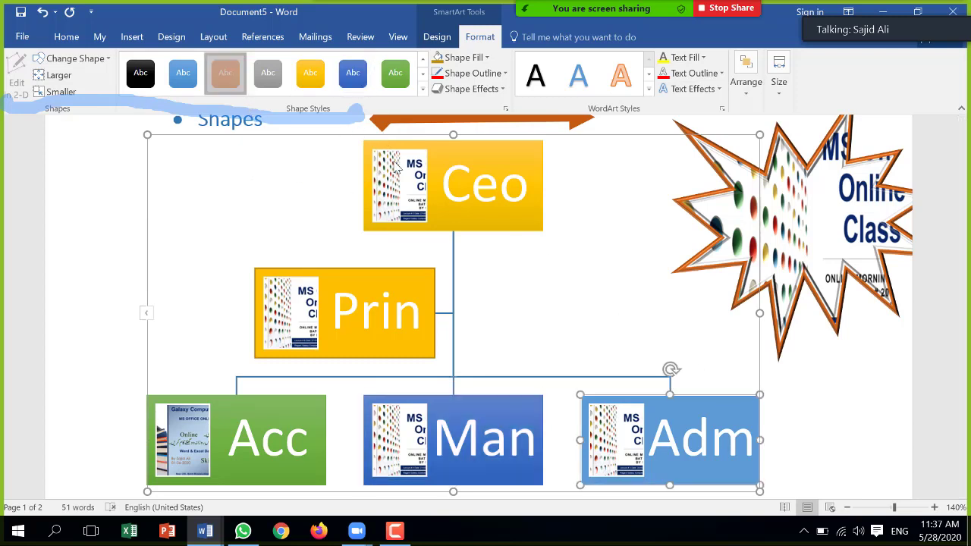
left_click(225, 73)
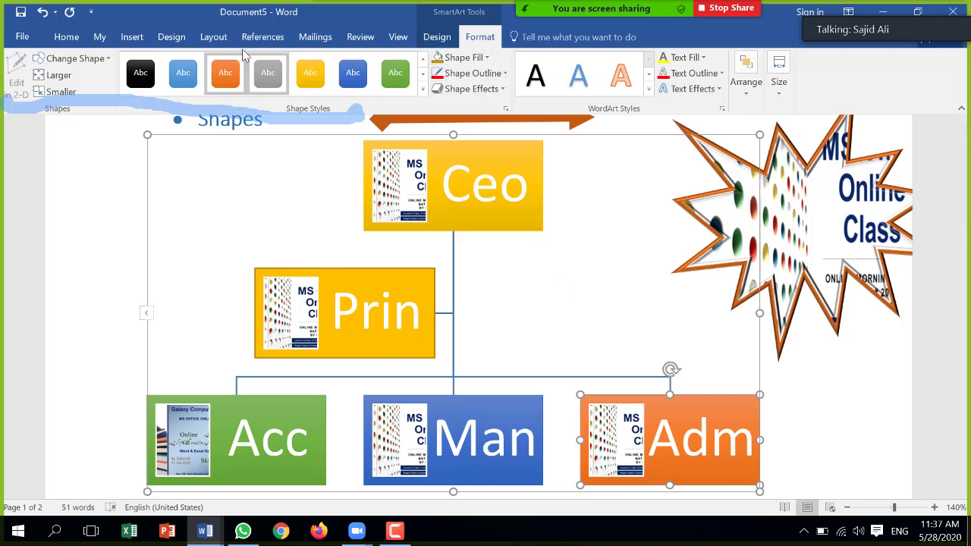
Step: Add a new box below Adm and move it under the Man box, cancelling the picture insert
left_click(439, 37)
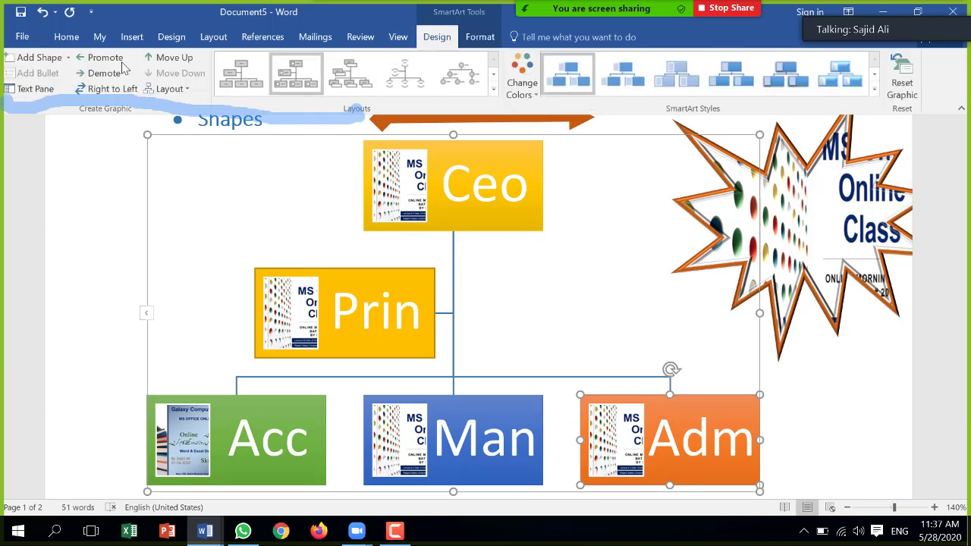
left_click(44, 58)
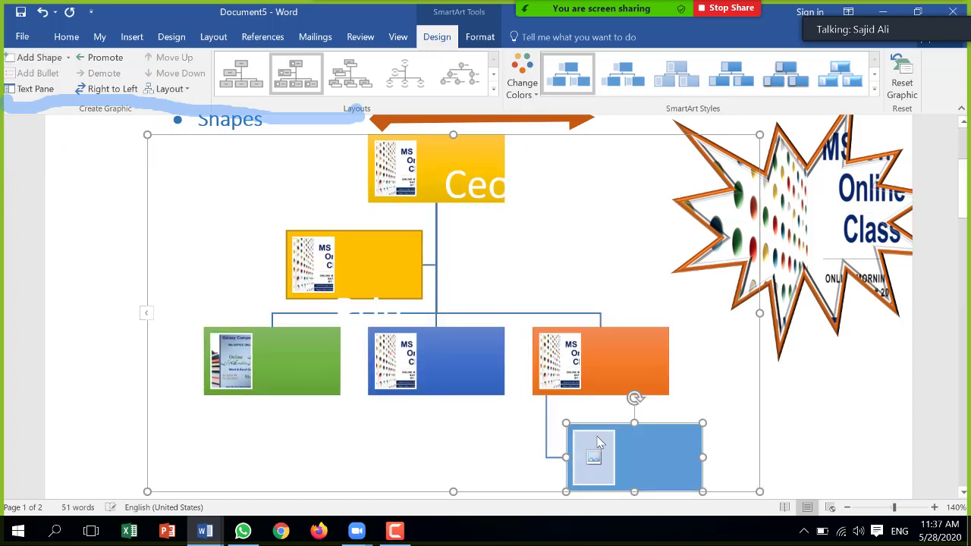
left_click_drag(672, 427, 497, 433)
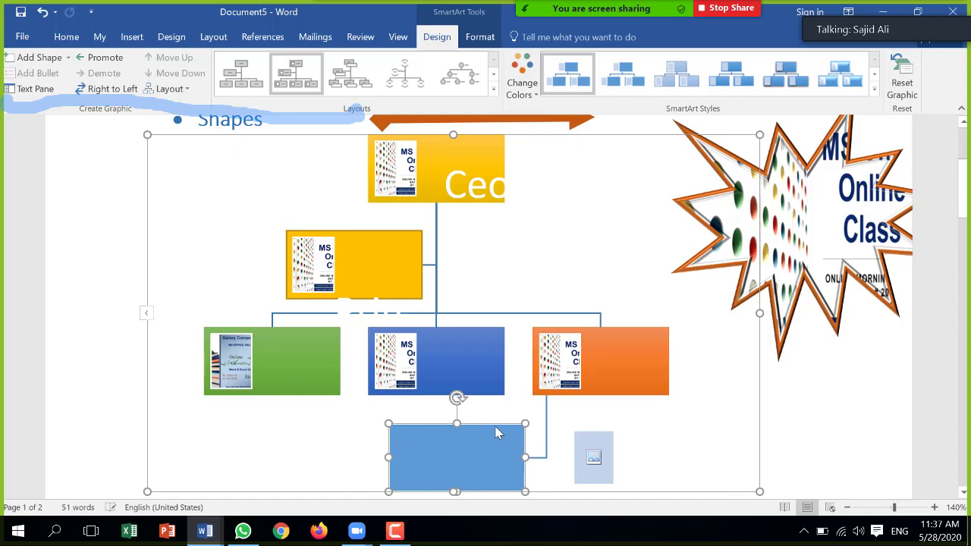
left_click(594, 457)
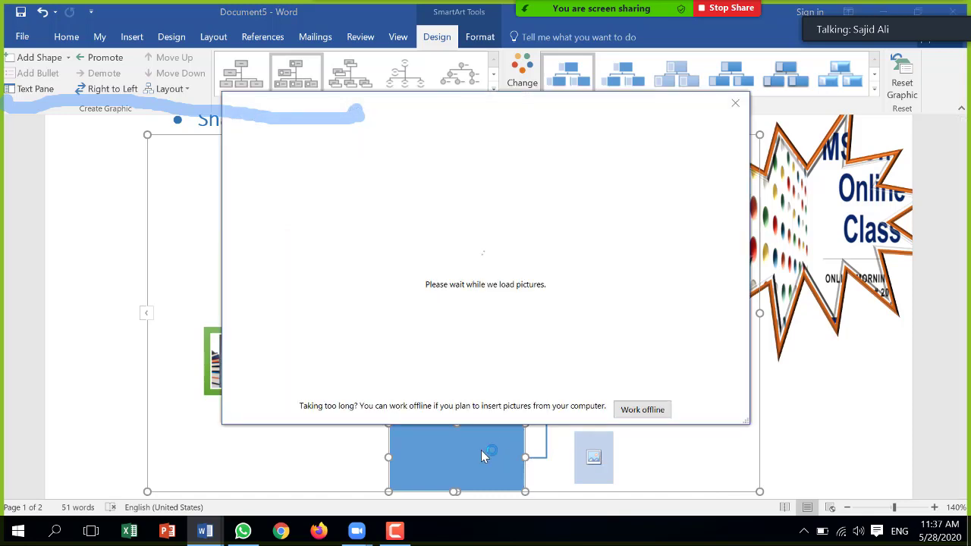
left_click(660, 413)
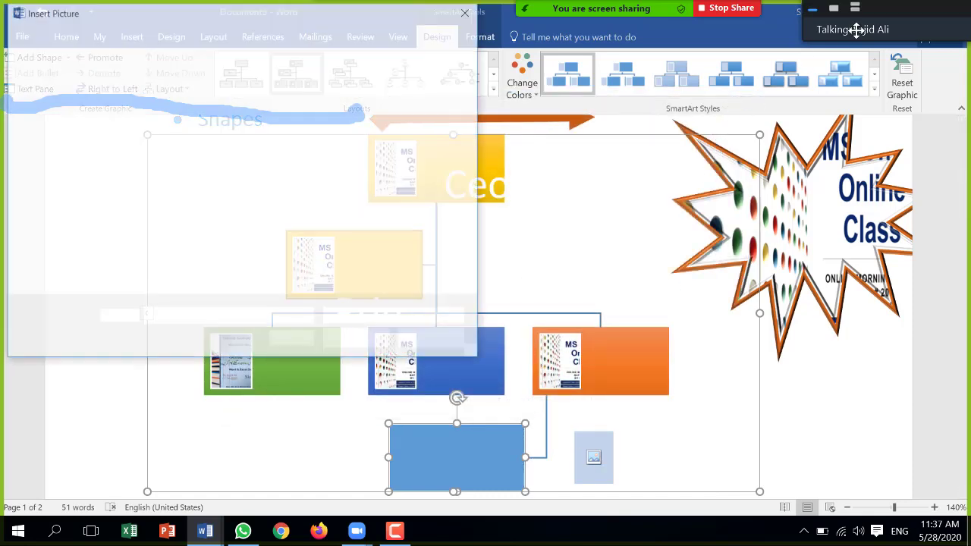
left_click(462, 9)
left_click(377, 9)
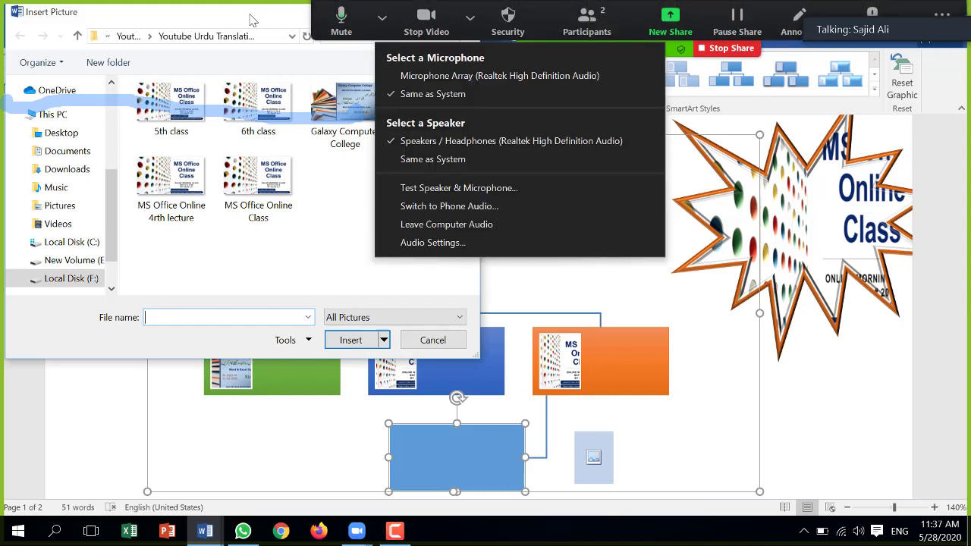
left_click(467, 11)
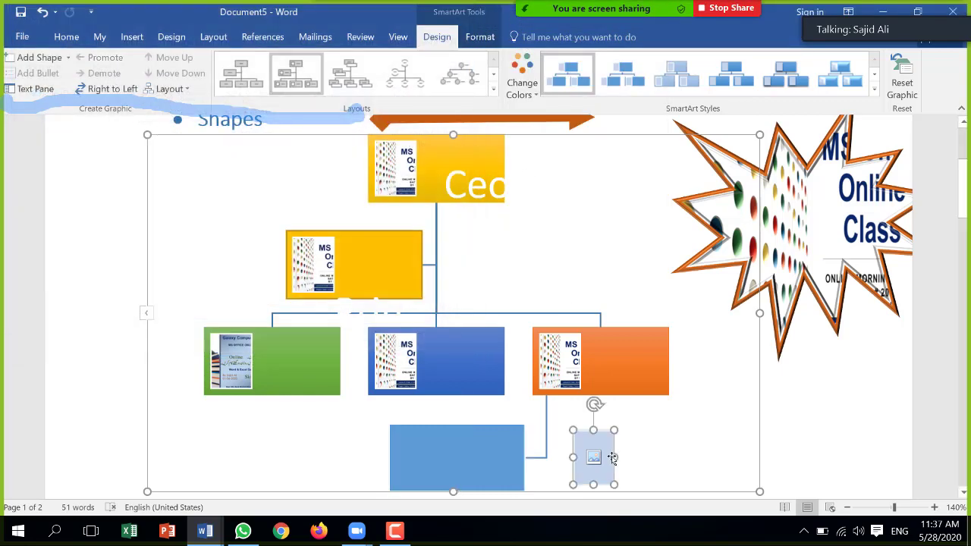
left_click_drag(606, 434, 425, 429)
left_click(493, 454)
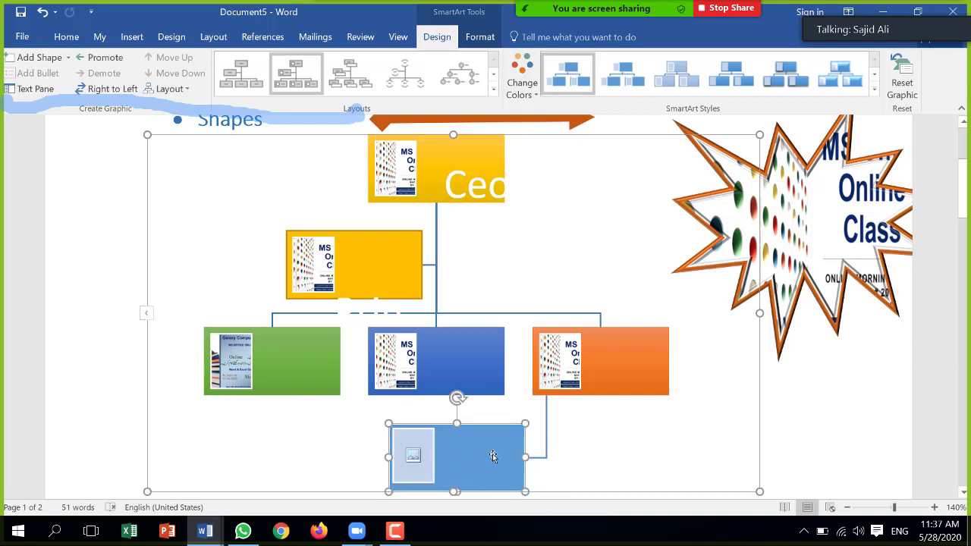
Step: Add another new box beneath Acc and one beside Prin
left_click(317, 388)
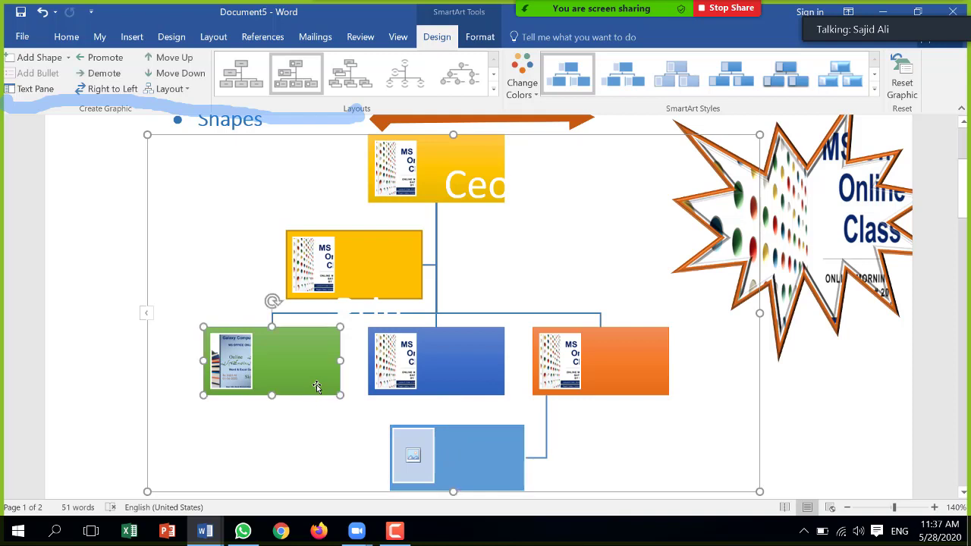
left_click(39, 56)
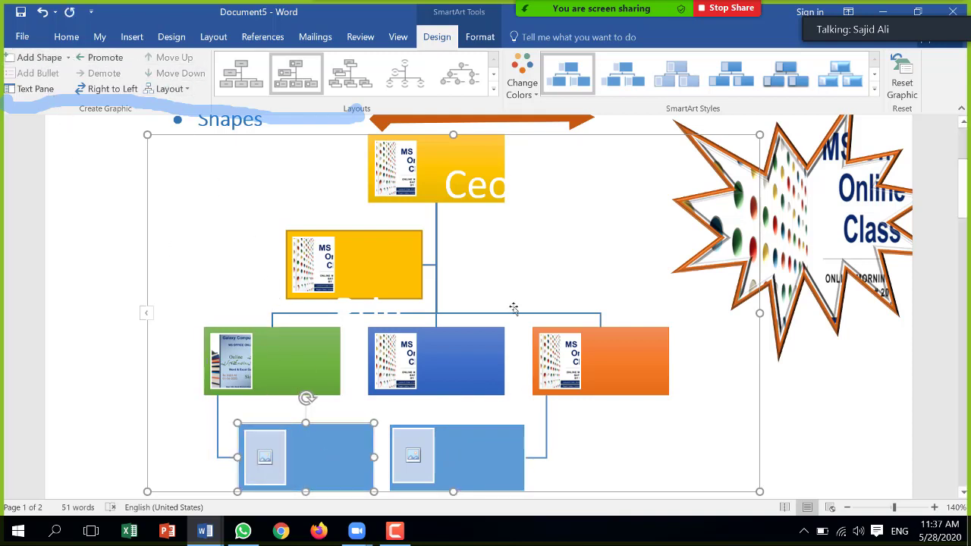
left_click(407, 255)
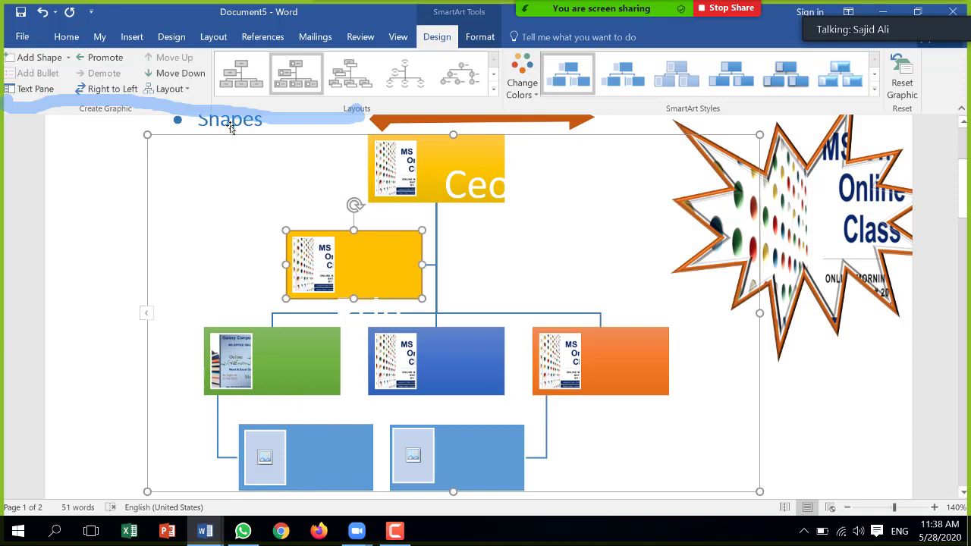
left_click(46, 59)
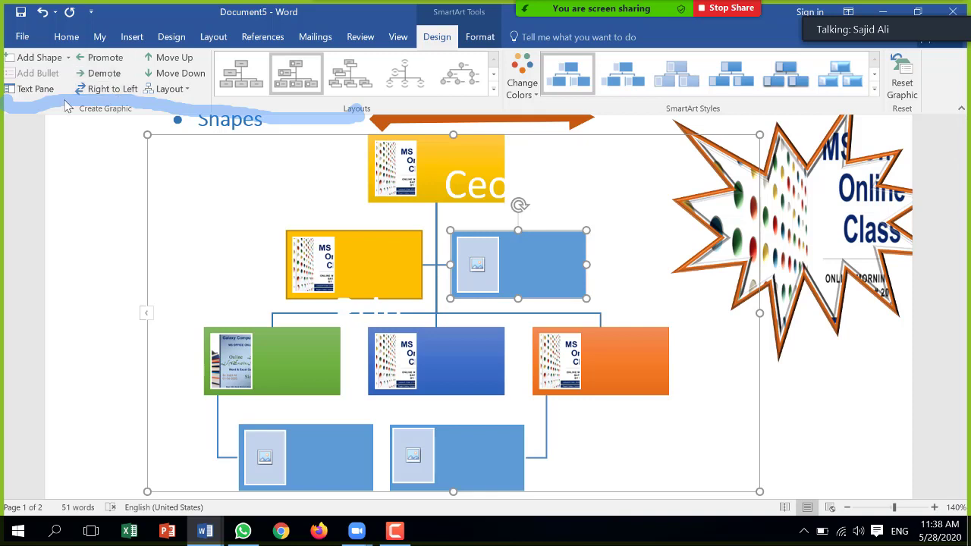
Step: Promote and demote the new box, mirror the chart right to left, and move the box beside Prin
left_click(104, 58)
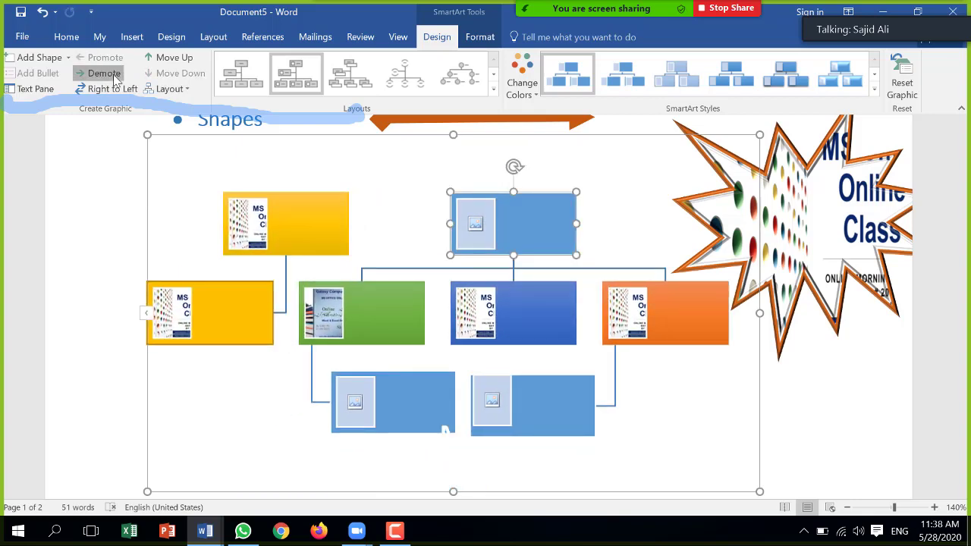
left_click(113, 76)
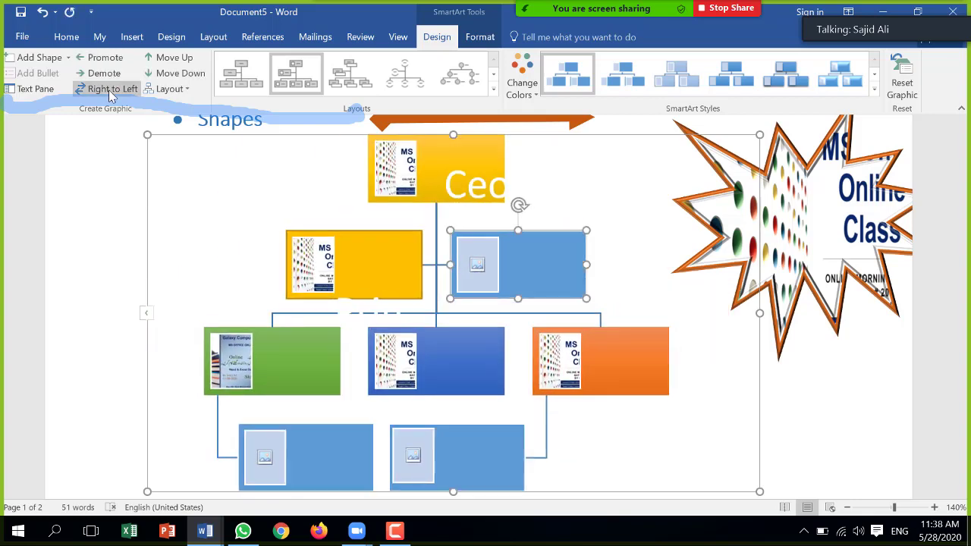
left_click(109, 90)
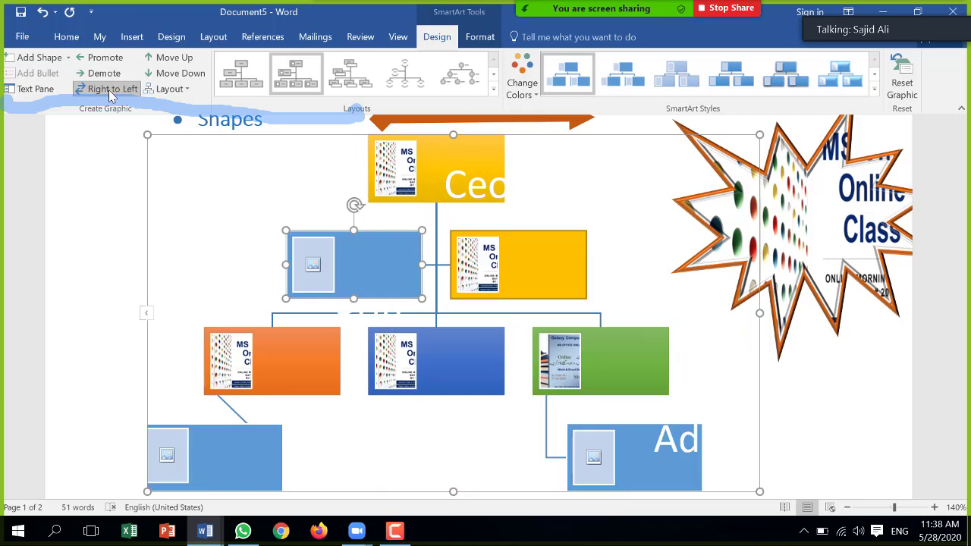
left_click(171, 74)
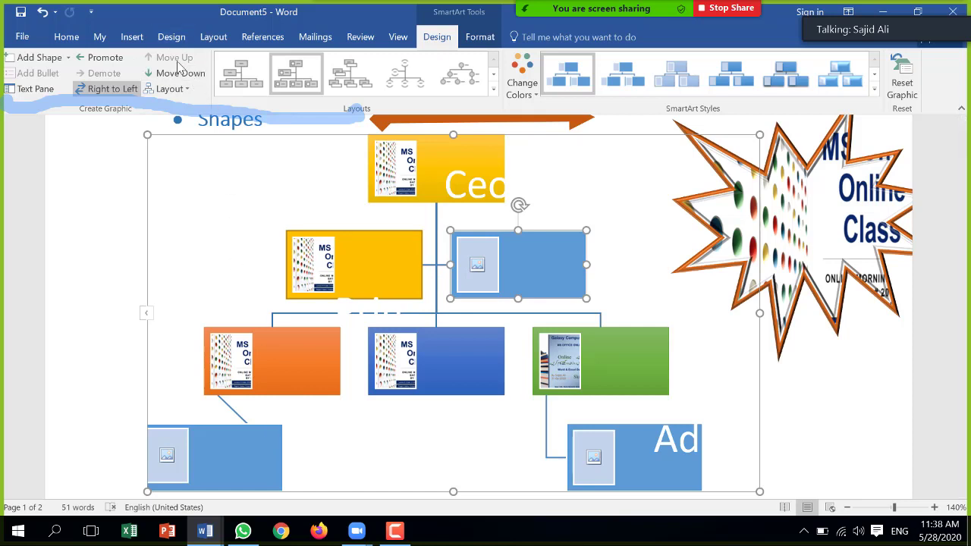
Step: Try the Standard, Both, Left Hanging and Right Hanging branch arrangements
left_click(182, 89)
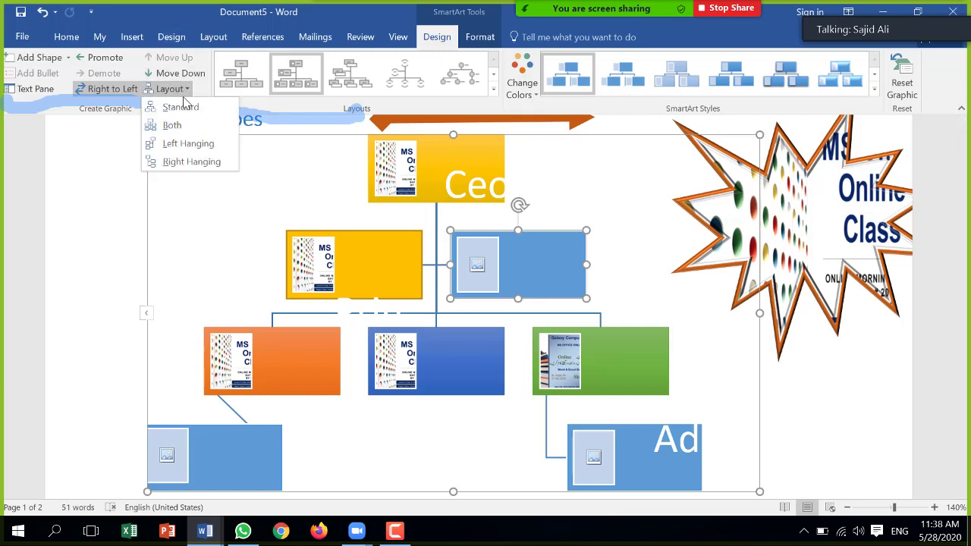
left_click(182, 108)
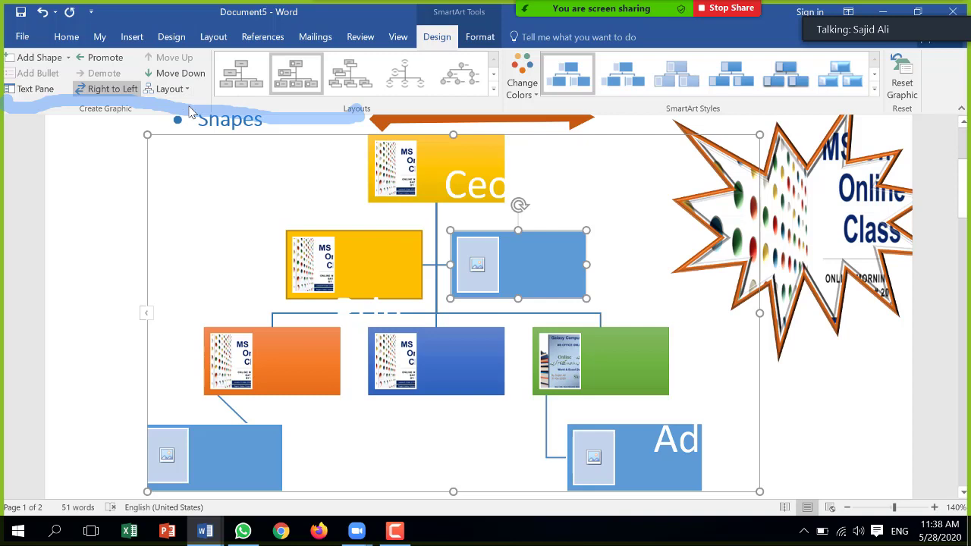
left_click(182, 89)
left_click(184, 128)
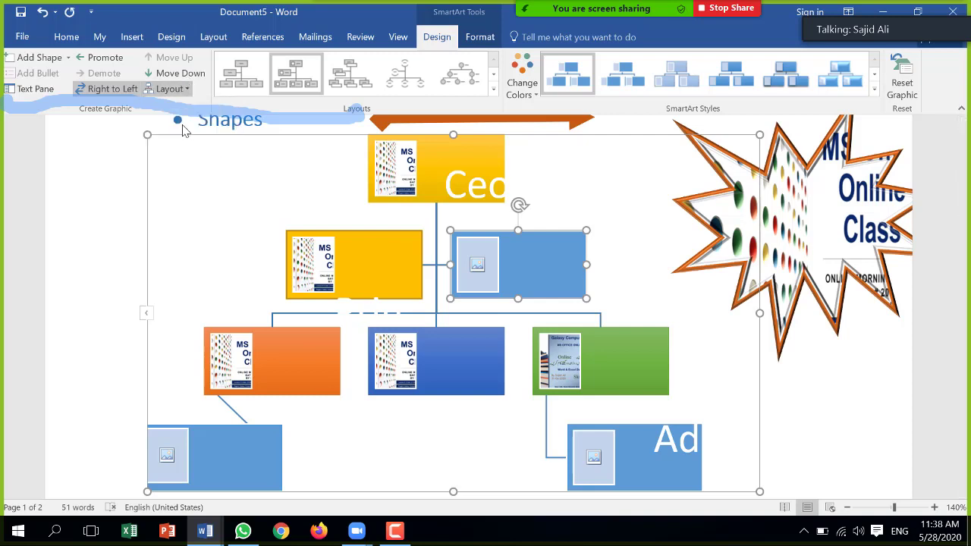
left_click(172, 89)
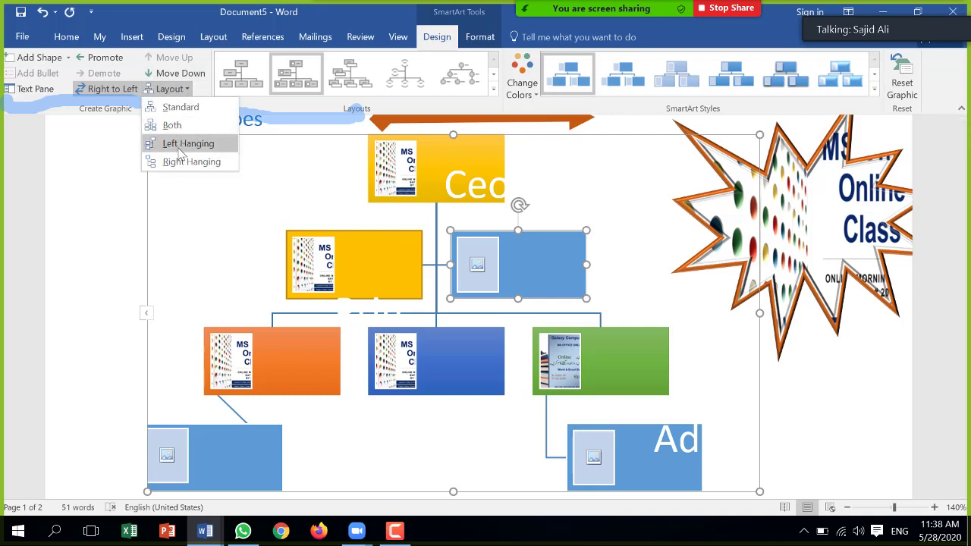
left_click(180, 144)
left_click(171, 89)
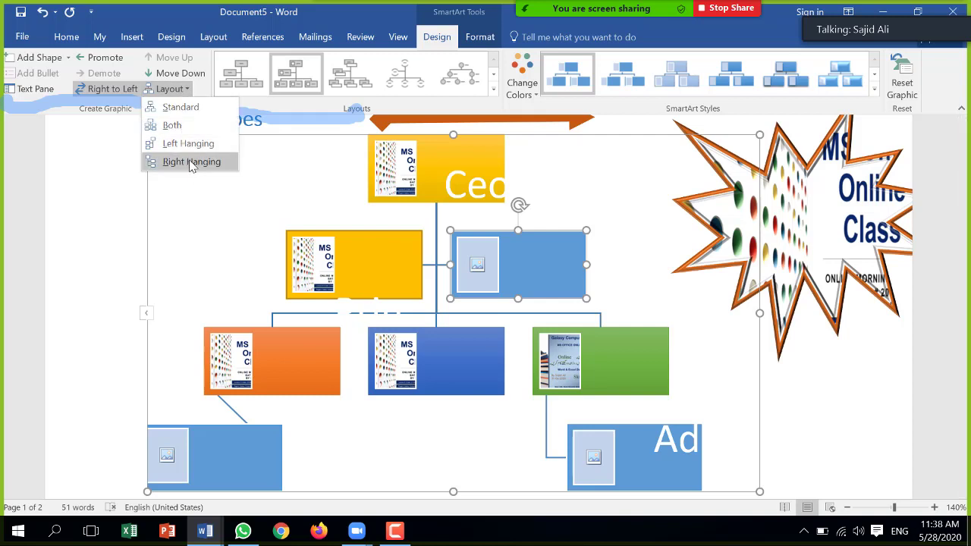
left_click(191, 162)
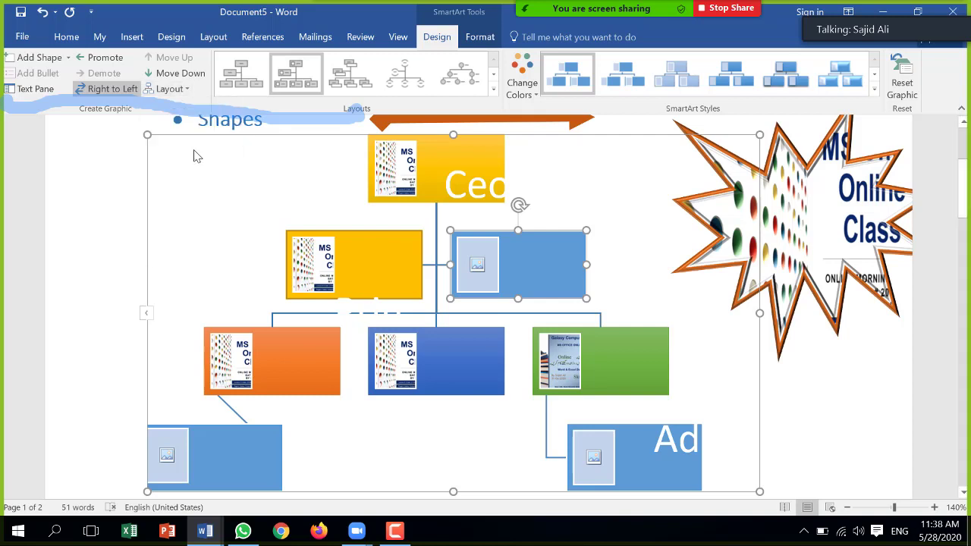
Step: Try the half-circle org chart layout, then the Vertical Chevron List layout from the Process category
left_click(394, 86)
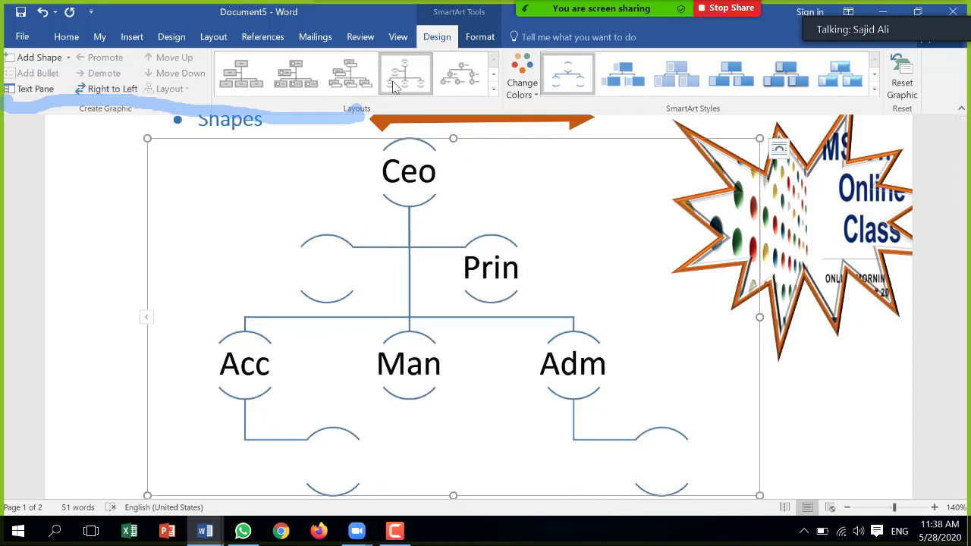
left_click(492, 91)
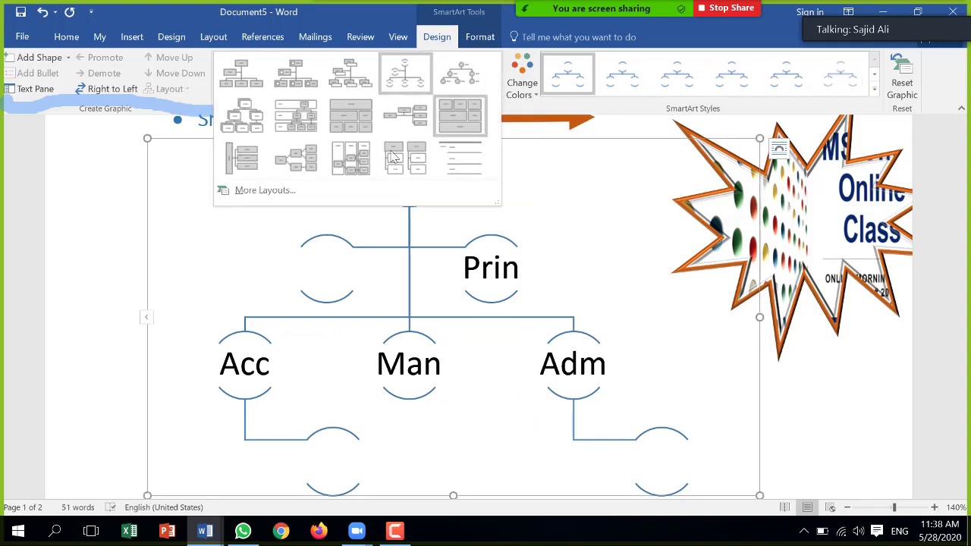
left_click(272, 192)
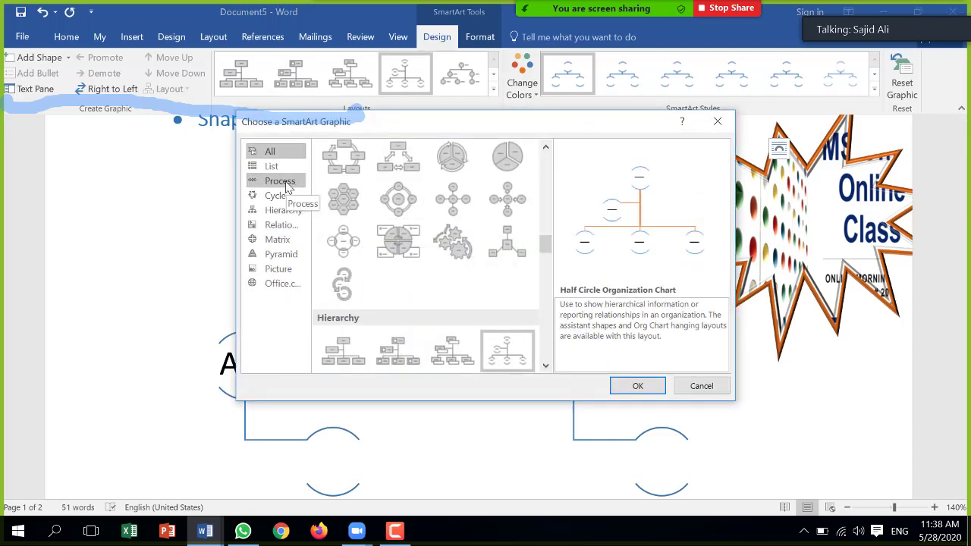
left_click(296, 184)
scroll(401, 231, "up", 3)
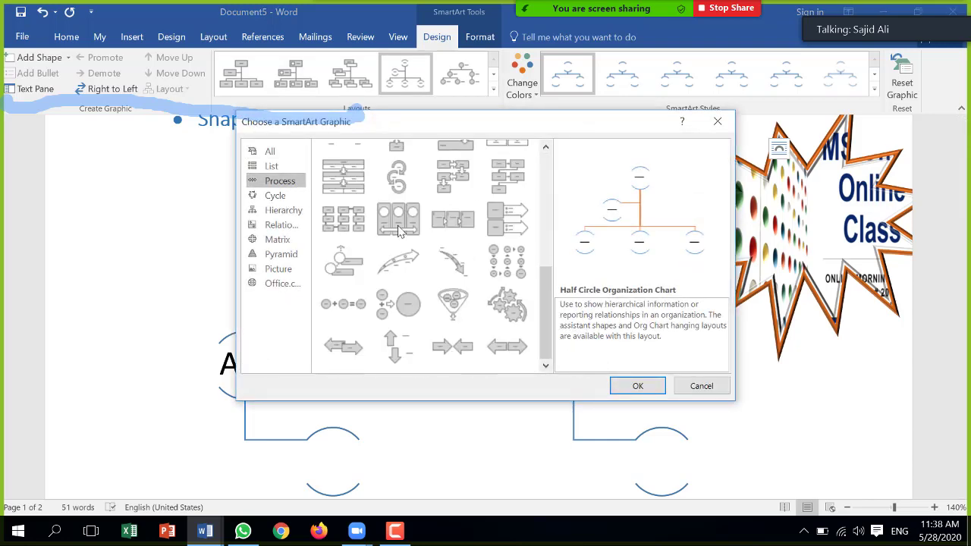
scroll(400, 232, "up", 2)
scroll(401, 232, "down", 2)
scroll(399, 229, "down", 1)
scroll(391, 224, "down", 1)
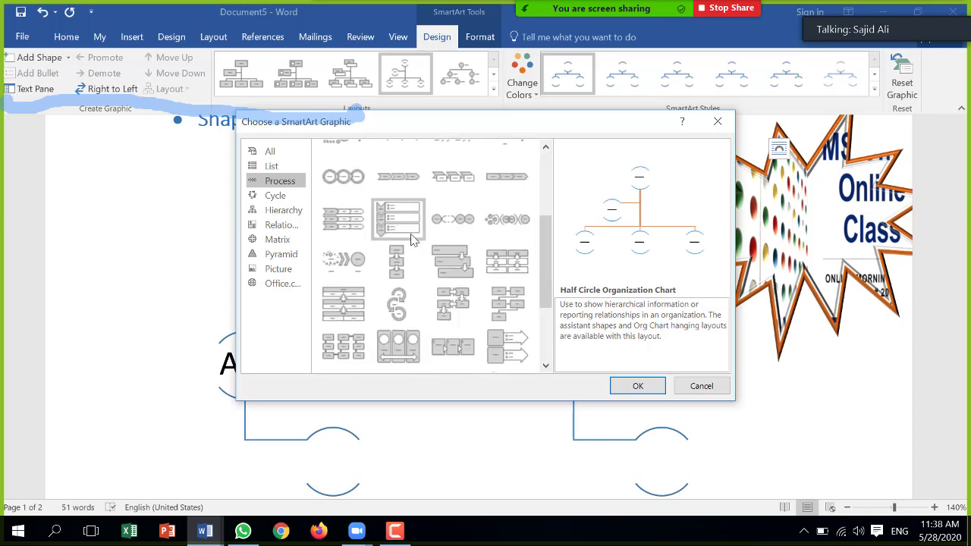
left_click(389, 224)
left_click(637, 385)
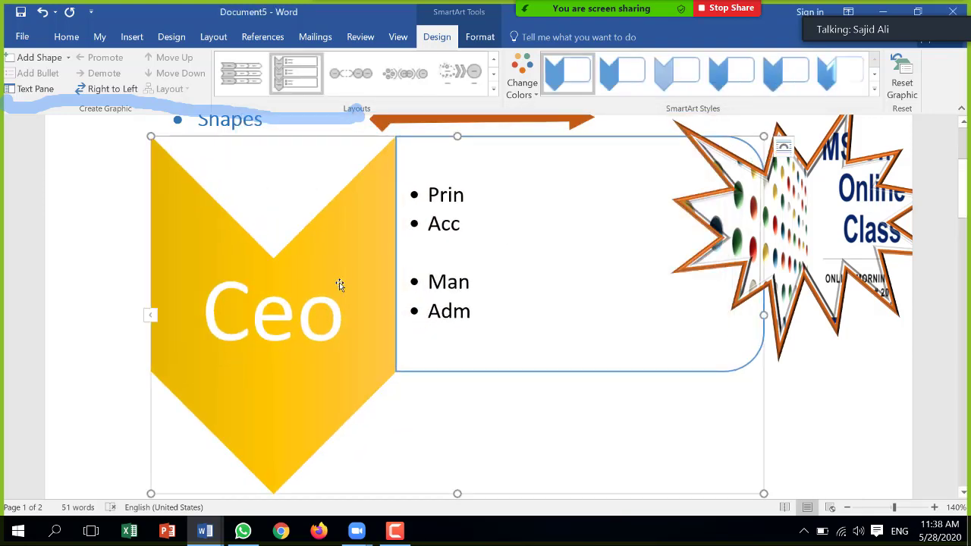
Step: Try the circle layout, browse the Relationship, Matrix, Pyramid and Picture categories, and apply Theme Picture Accent
left_click(455, 76)
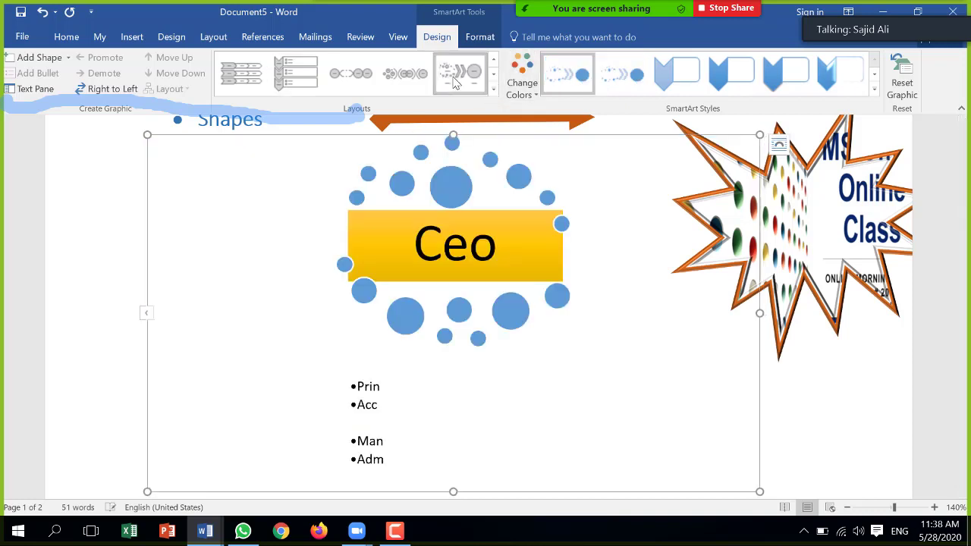
left_click(493, 88)
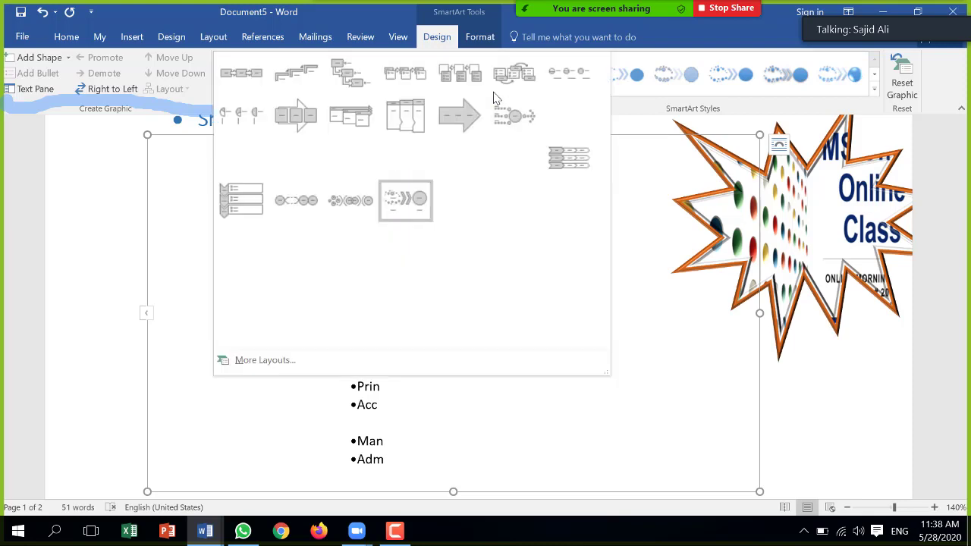
left_click(266, 363)
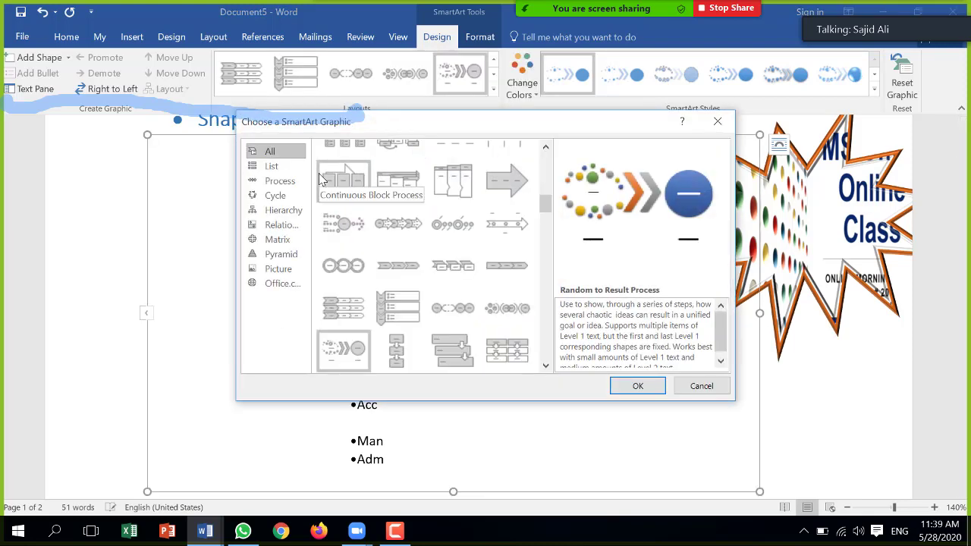
left_click(278, 225)
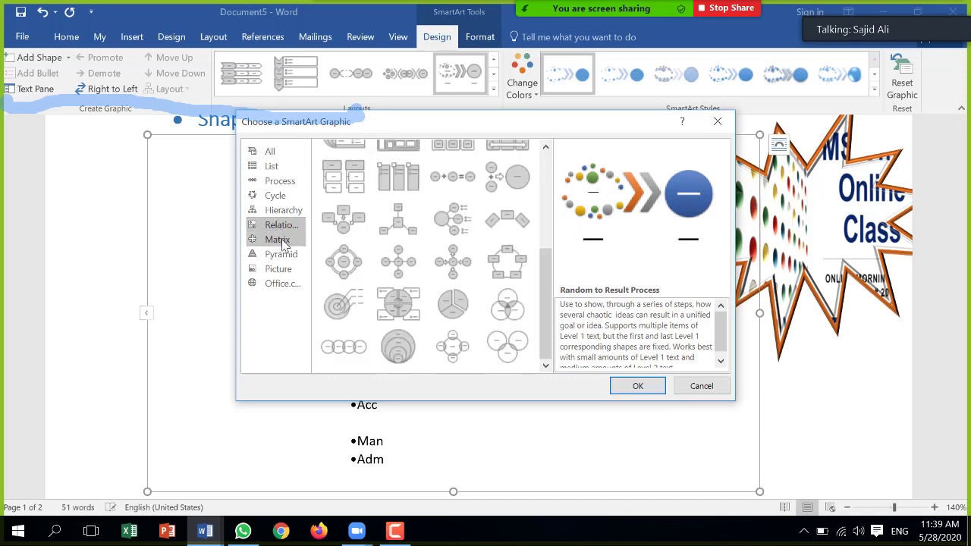
left_click(281, 242)
left_click(282, 255)
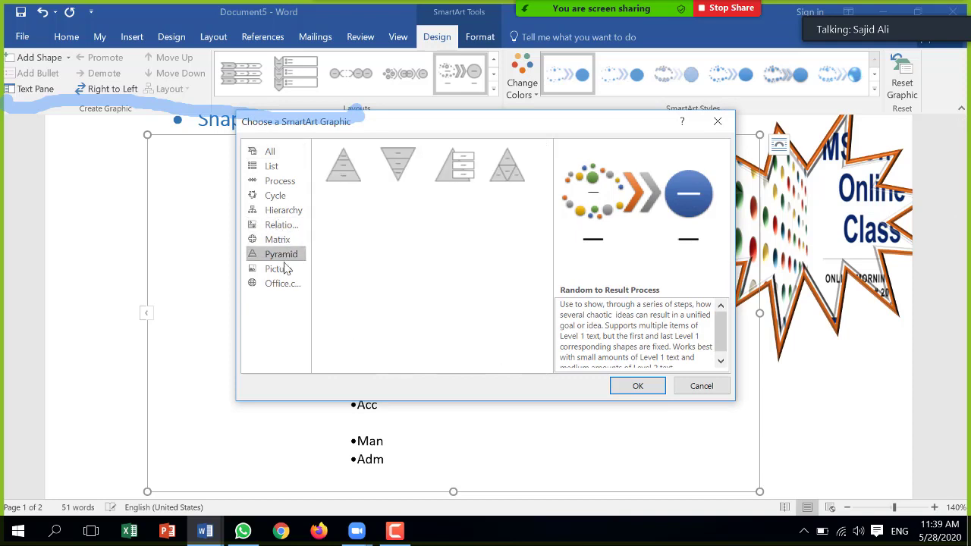
left_click(286, 271)
scroll(394, 209, "down", 3)
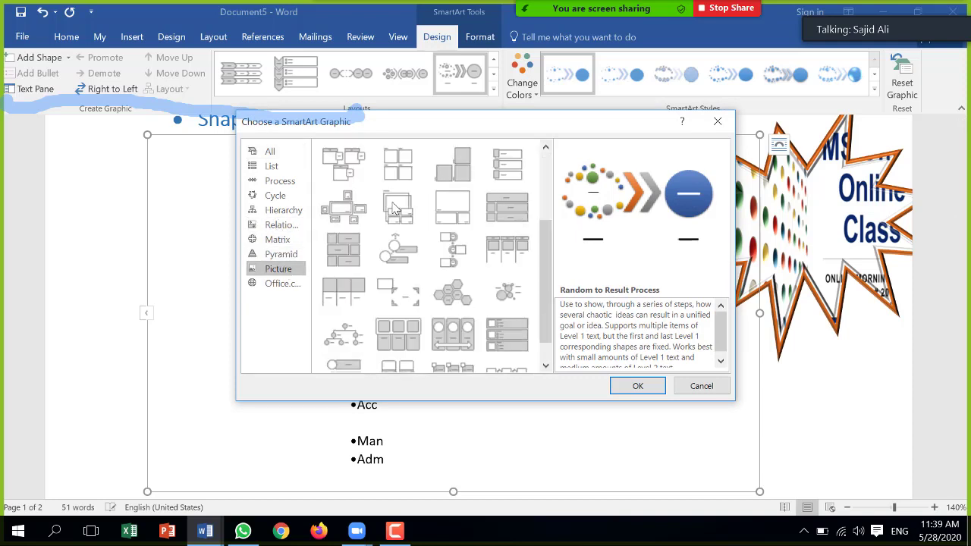
scroll(394, 209, "down", 2)
left_click(345, 180)
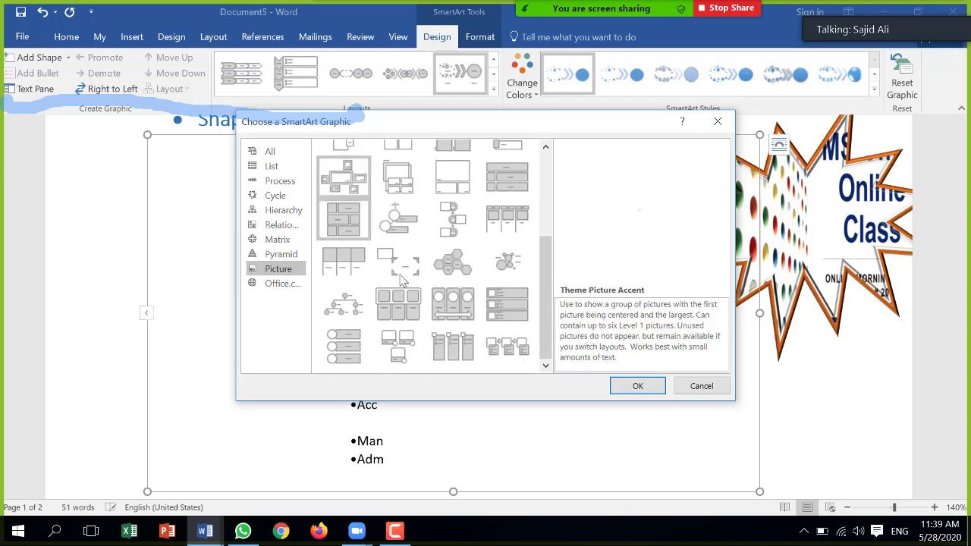
left_click(630, 386)
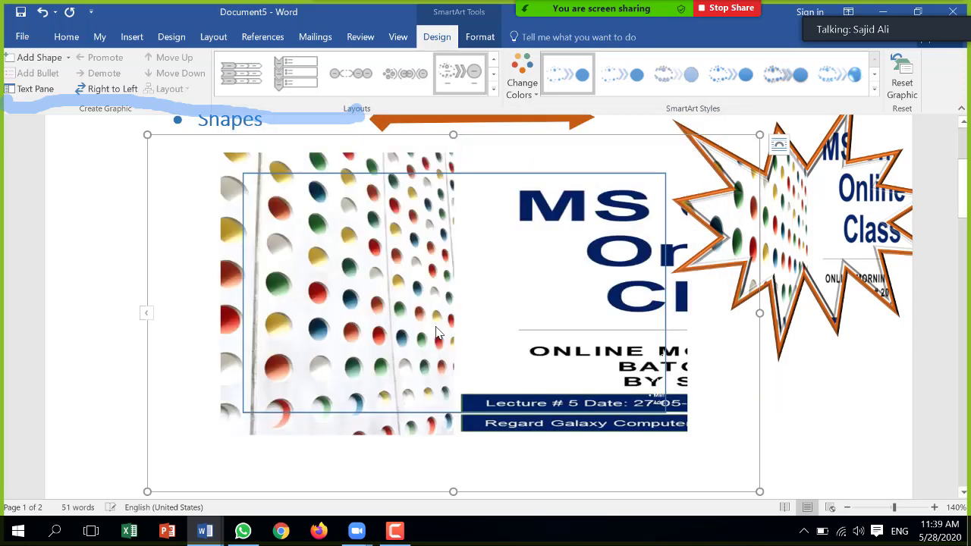
Step: Undo three layout changes with Ctrl+Z to restore the picture organization chart
scroll(436, 332, "down", 3)
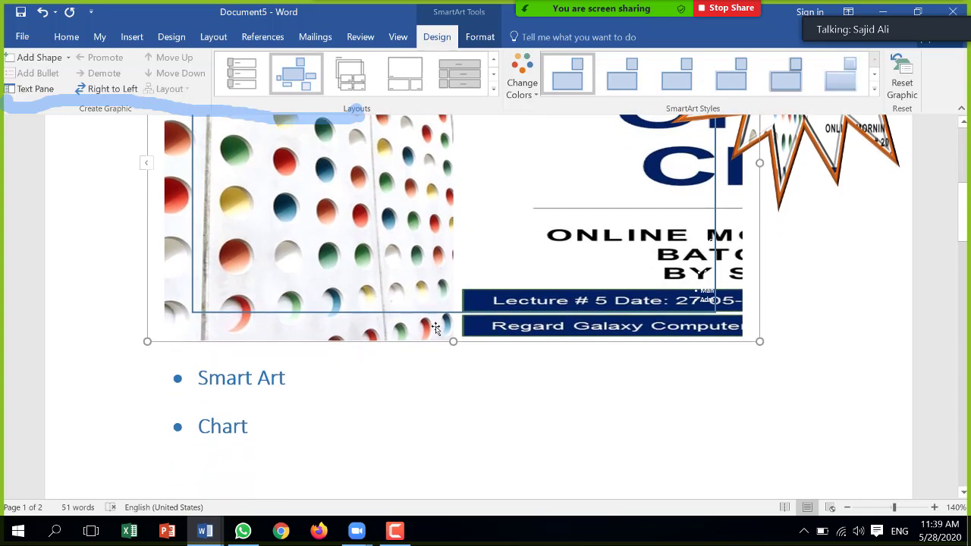
scroll(436, 328, "up", 2)
scroll(436, 328, "up", 2)
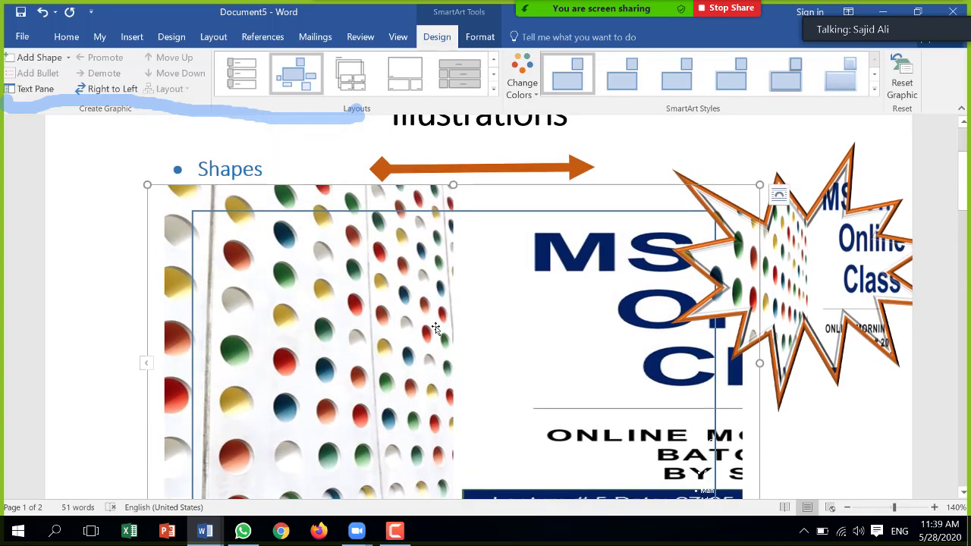
key("ctrl+z")
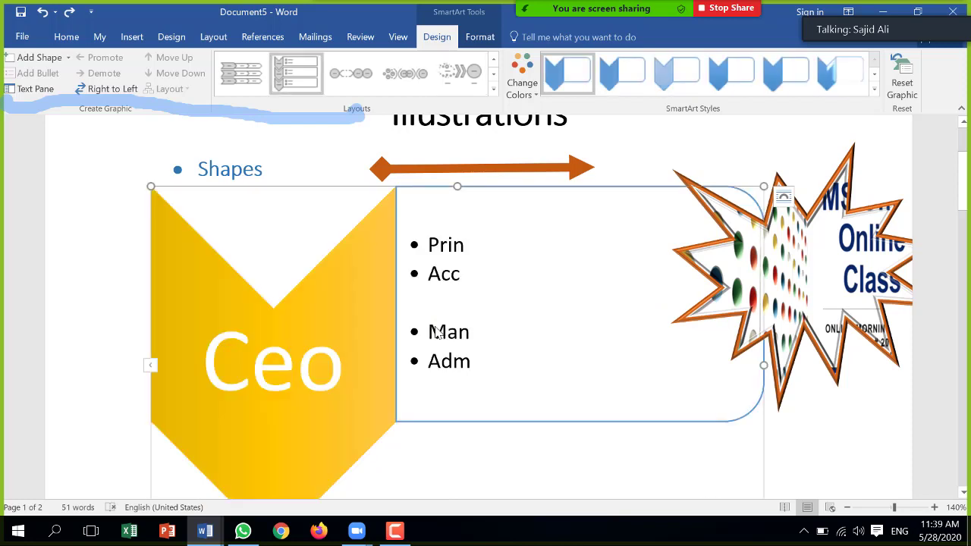
key("ctrl+z")
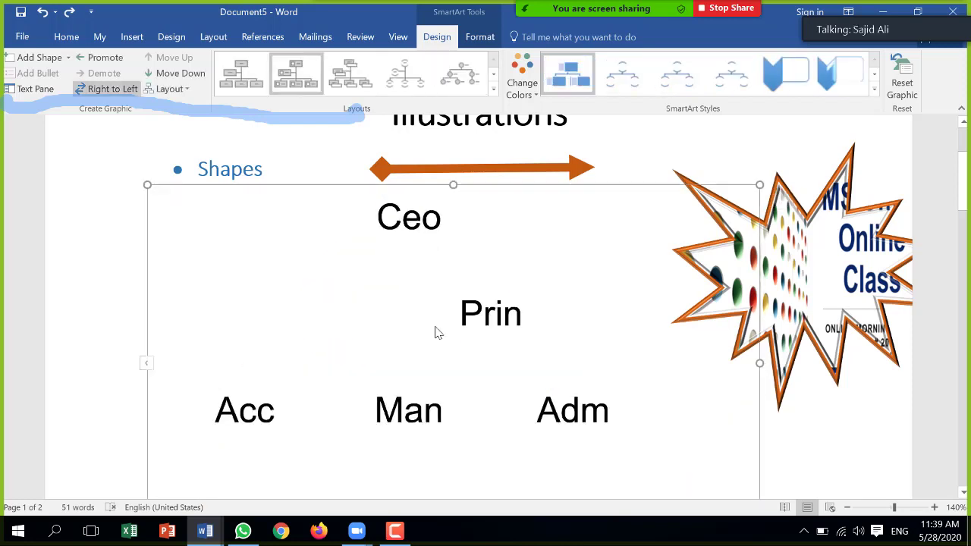
key("ctrl+z")
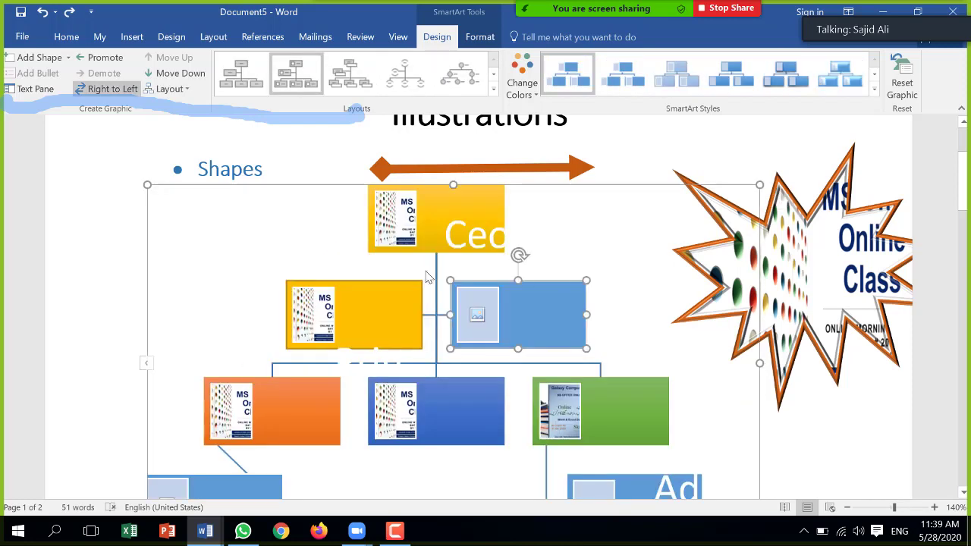
Step: Give the org chart the colourful yellow colour scheme and a 3-D SmartArt style
left_click(534, 89)
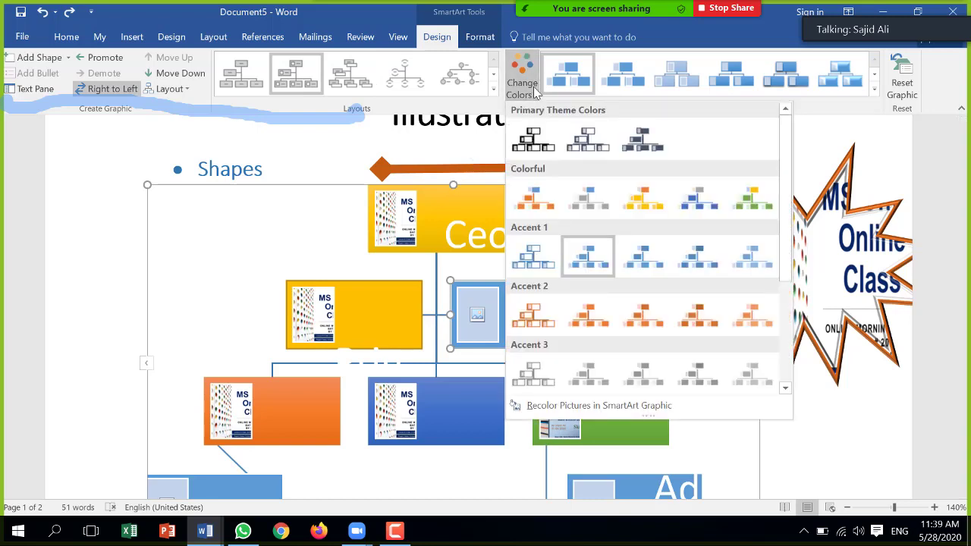
left_click(651, 201)
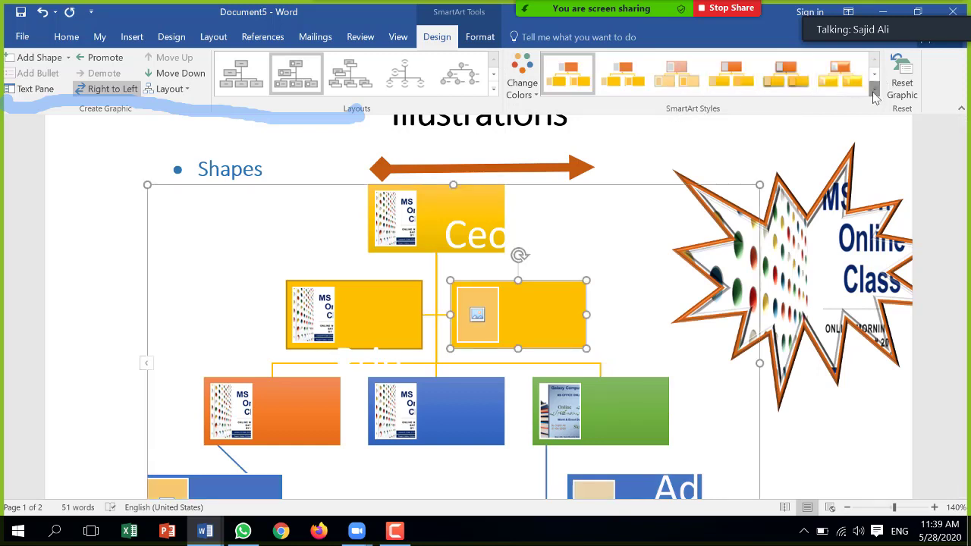
left_click(874, 89)
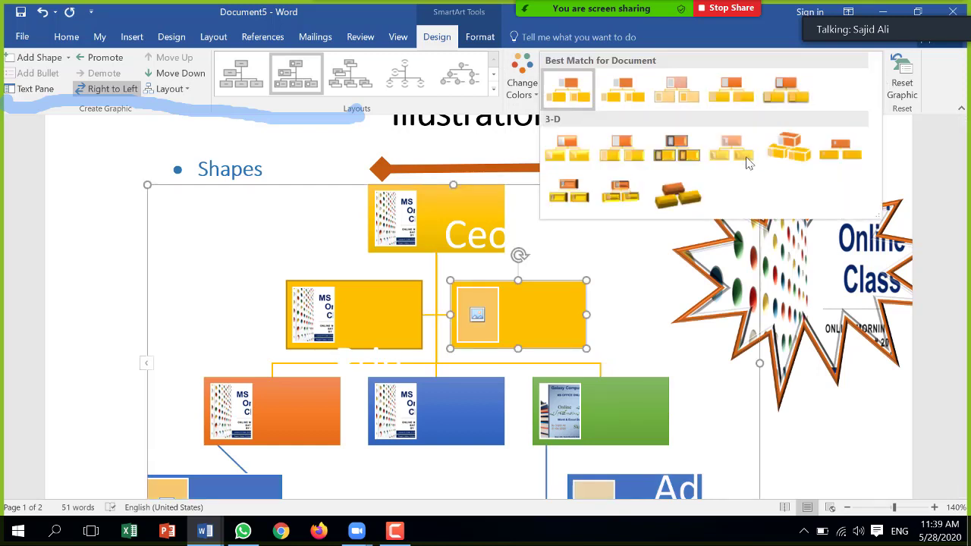
left_click(675, 199)
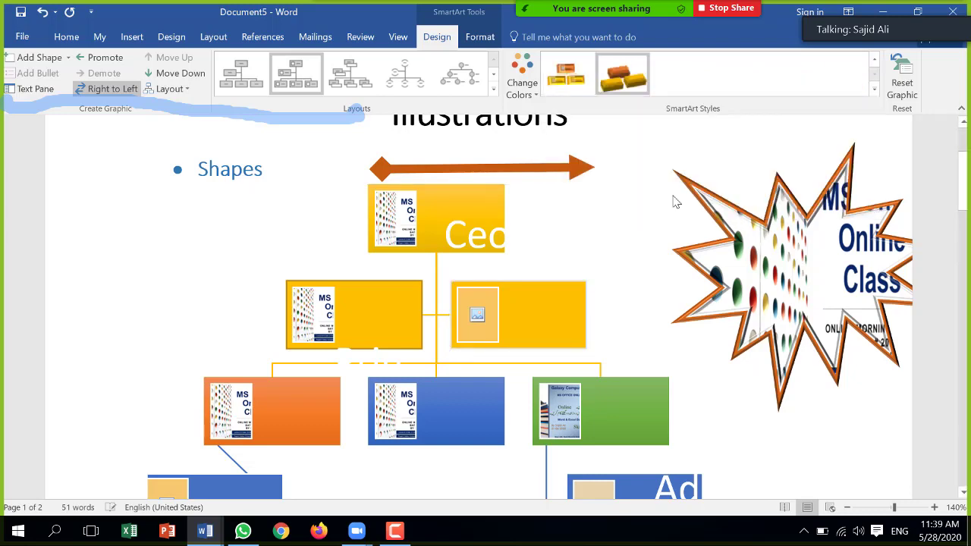
scroll(497, 308, "down", 3)
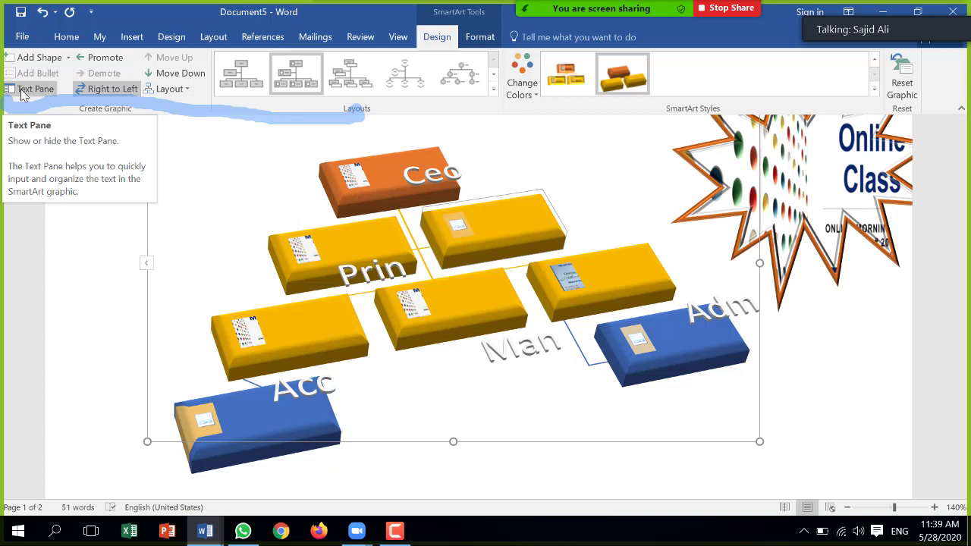
Step: Show and then hide the org chart's Text Pane
left_click(22, 90)
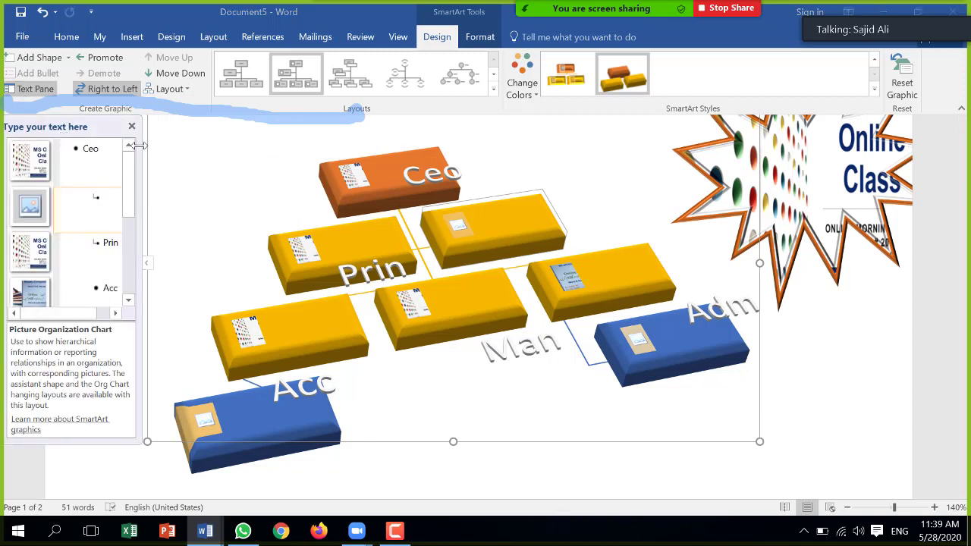
left_click(131, 127)
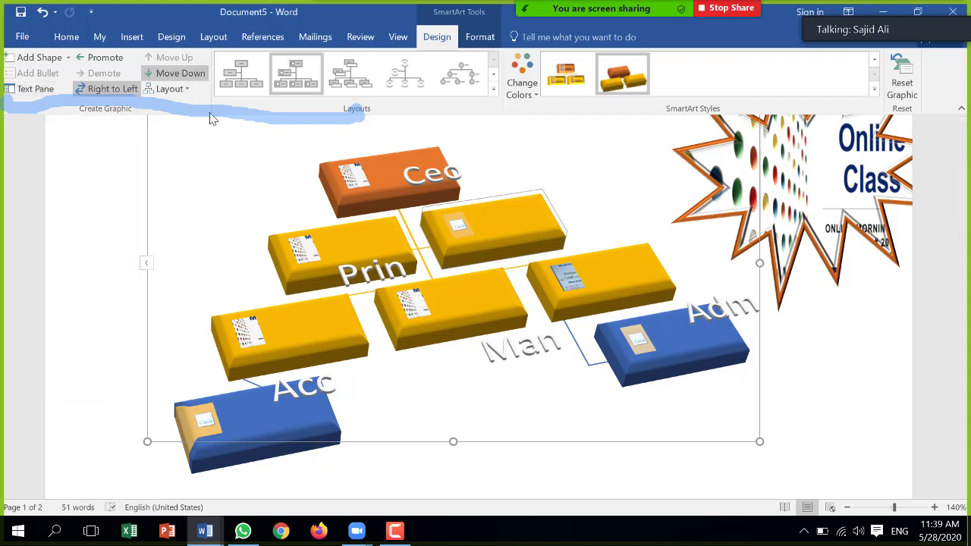
scroll(289, 351, "down", 2)
scroll(288, 353, "down", 3)
scroll(288, 353, "down", 5)
scroll(273, 343, "down", 1)
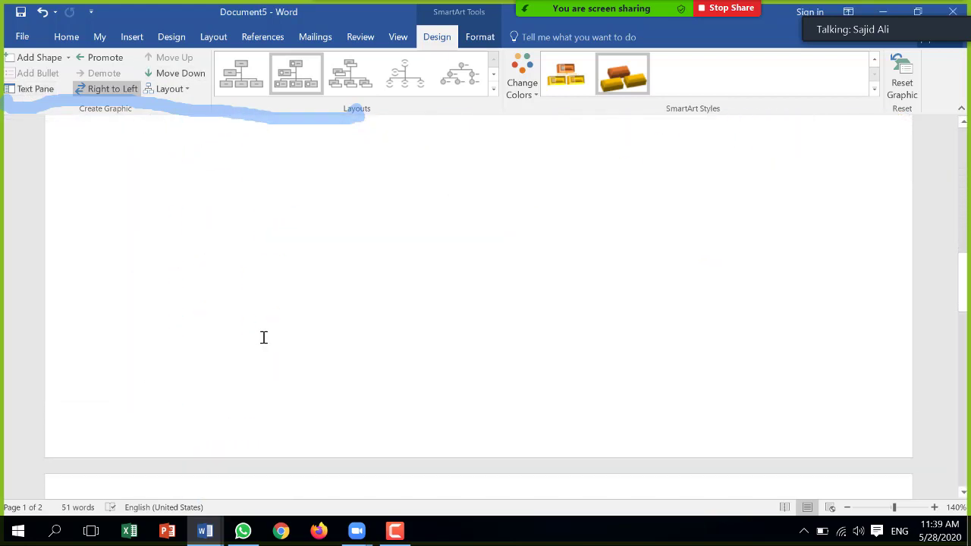
scroll(258, 329, "up", 2)
Step: Place the cursor below the Chart bullet and start Insert > Chart
left_click(235, 236)
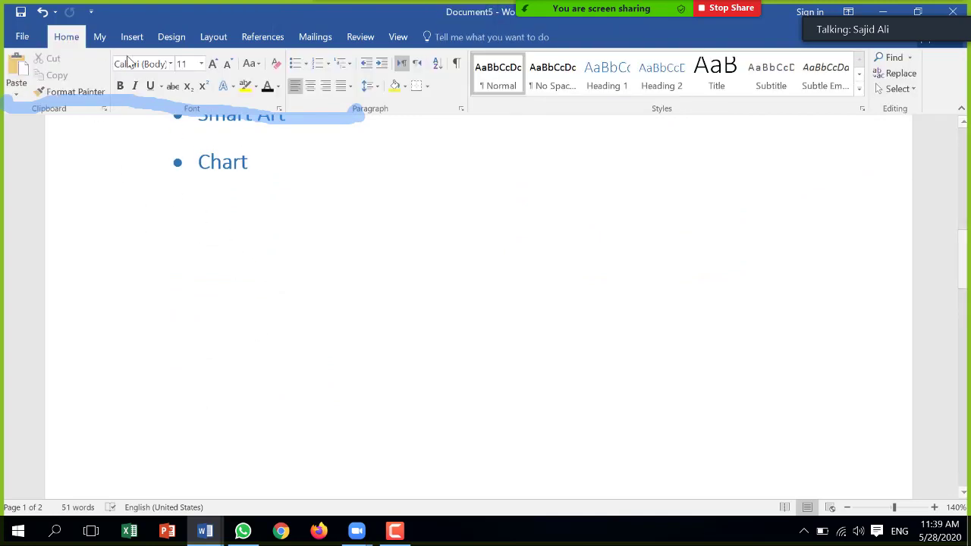
left_click(136, 38)
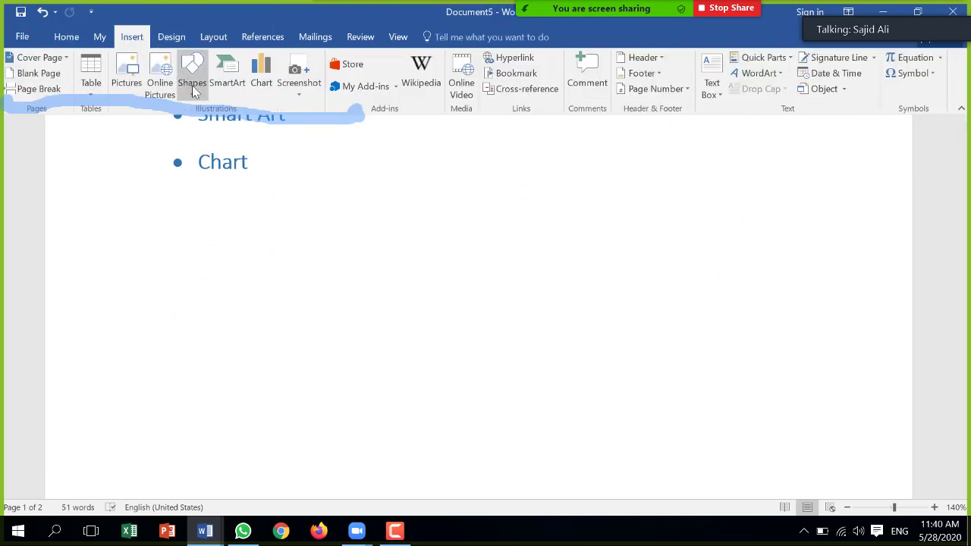
left_click(259, 83)
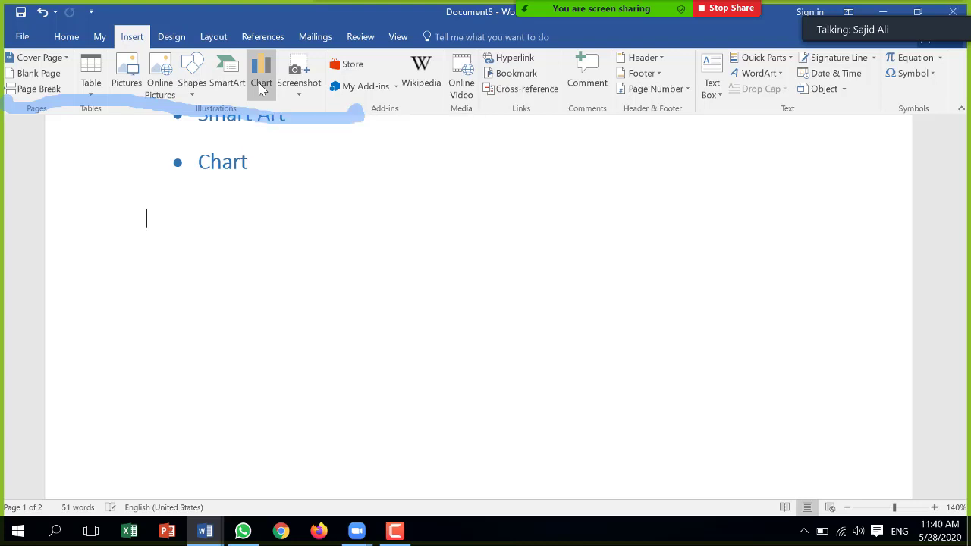
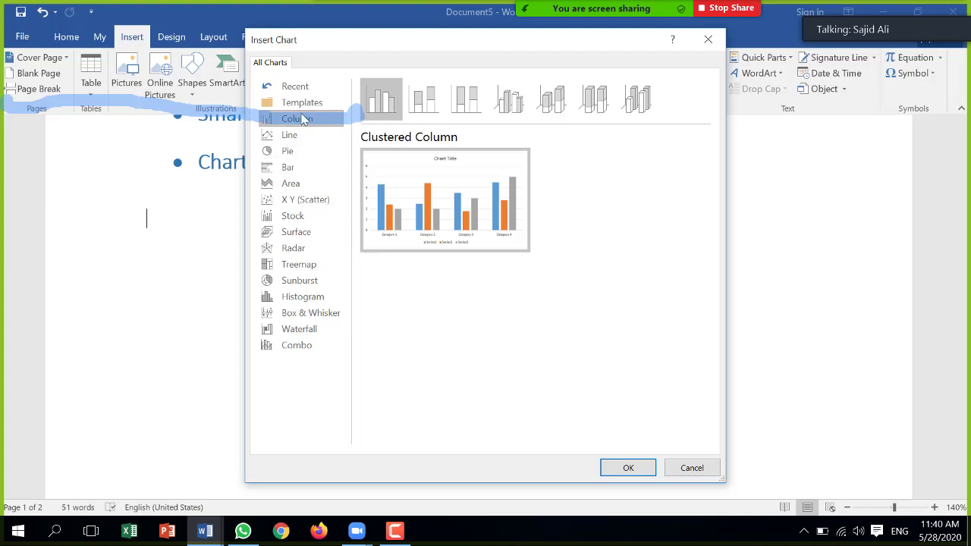
Step: Choose the Pie chart type in Insert Chart and insert it below the Chart bullet
left_click(291, 139)
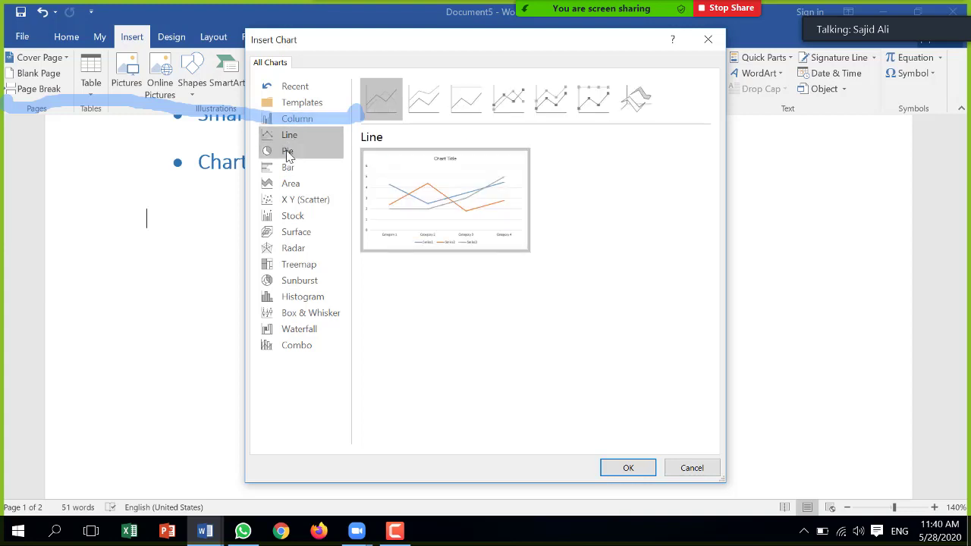
left_click(289, 152)
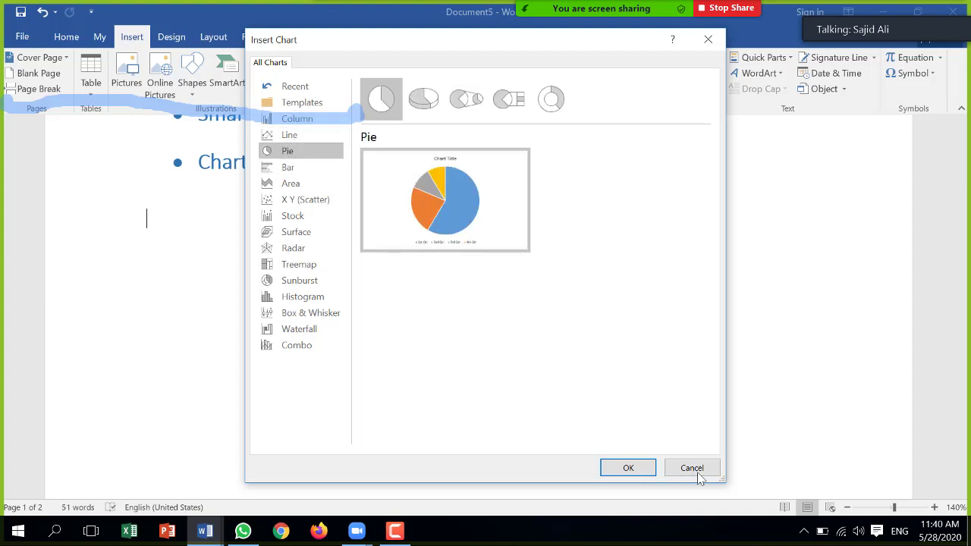
left_click(633, 468)
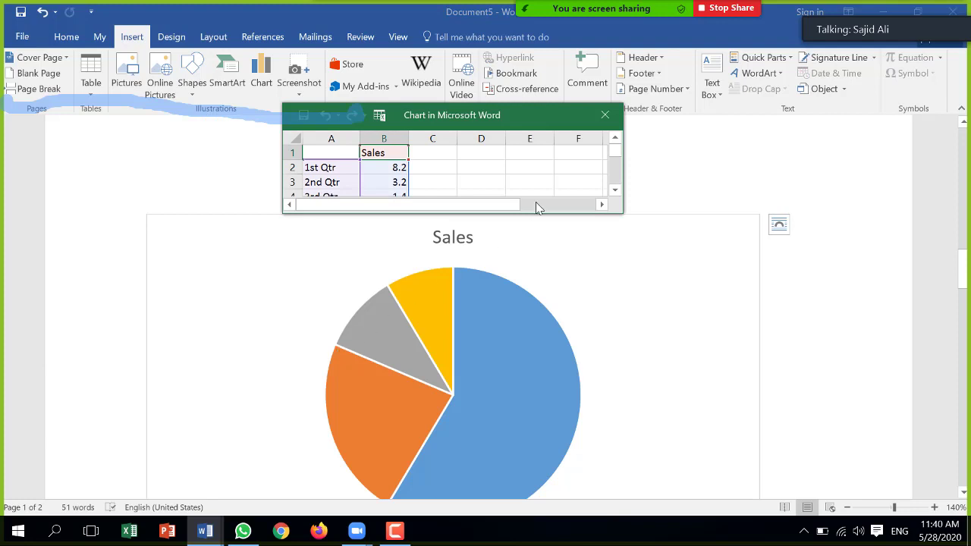
Step: Drag the chart data window off the pie chart
left_click(434, 168)
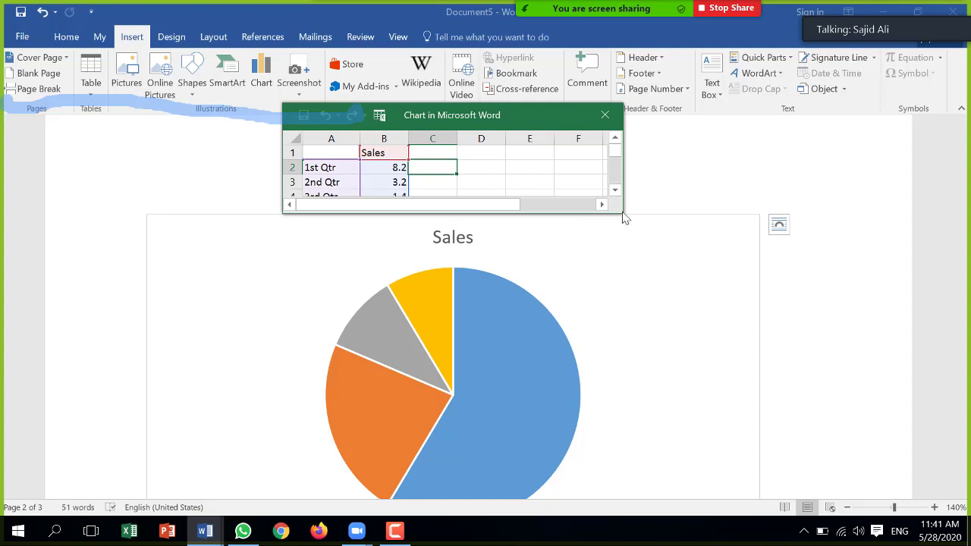
left_click(632, 241)
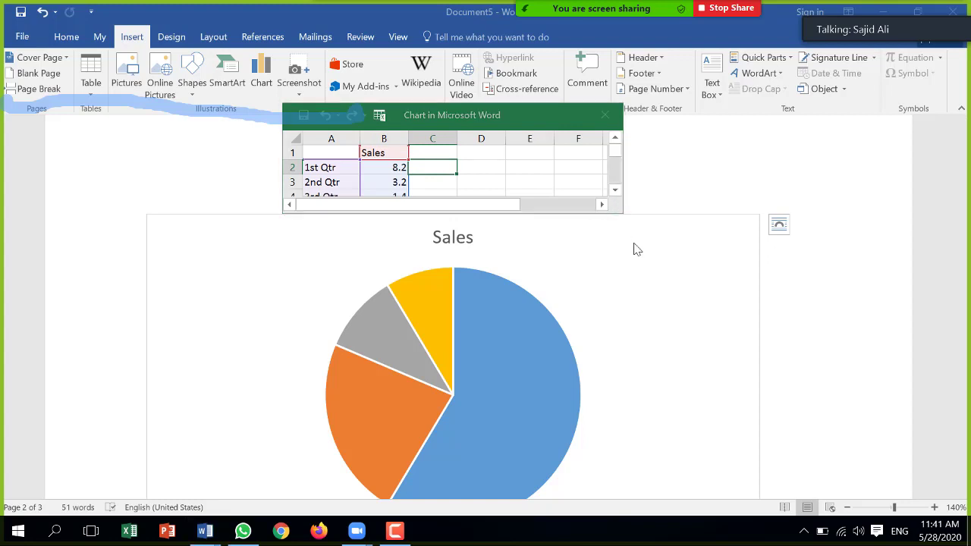
left_click_drag(533, 123, 873, 137)
Step: Shrink the Sales pie chart from its corner handle and place the data window beside it
left_click(636, 327)
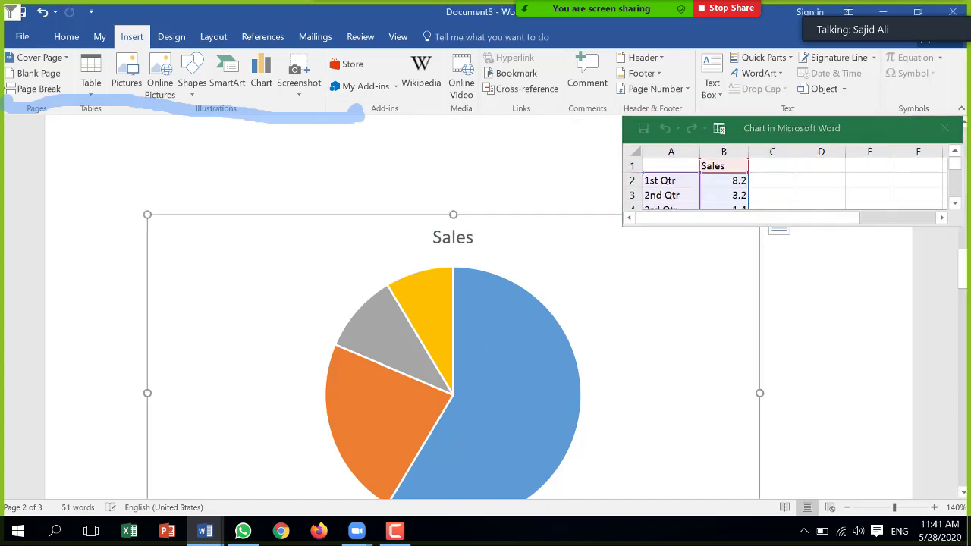
mouse_move(963, 269)
left_mouse_down()
mouse_move(966, 301)
mouse_move(965, 282)
left_mouse_up()
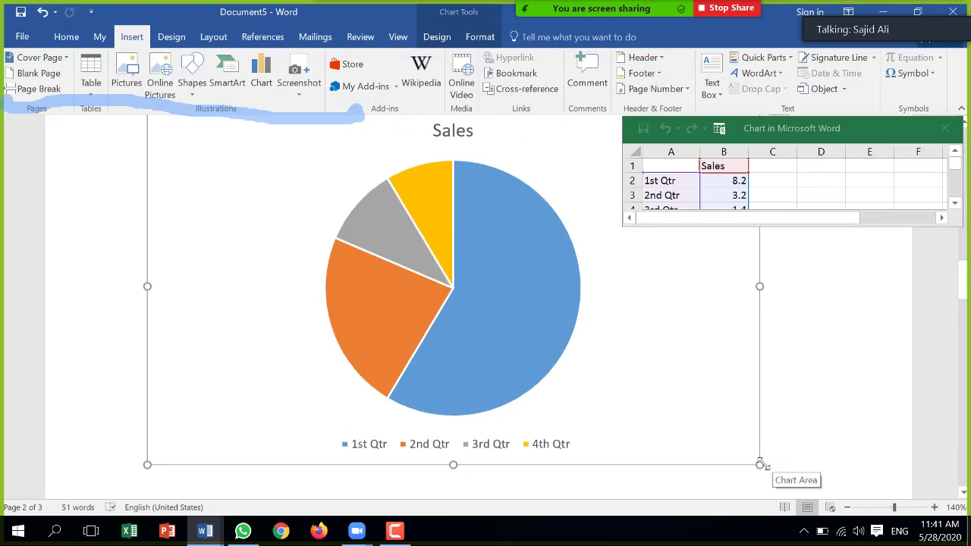
left_click_drag(761, 463, 566, 386)
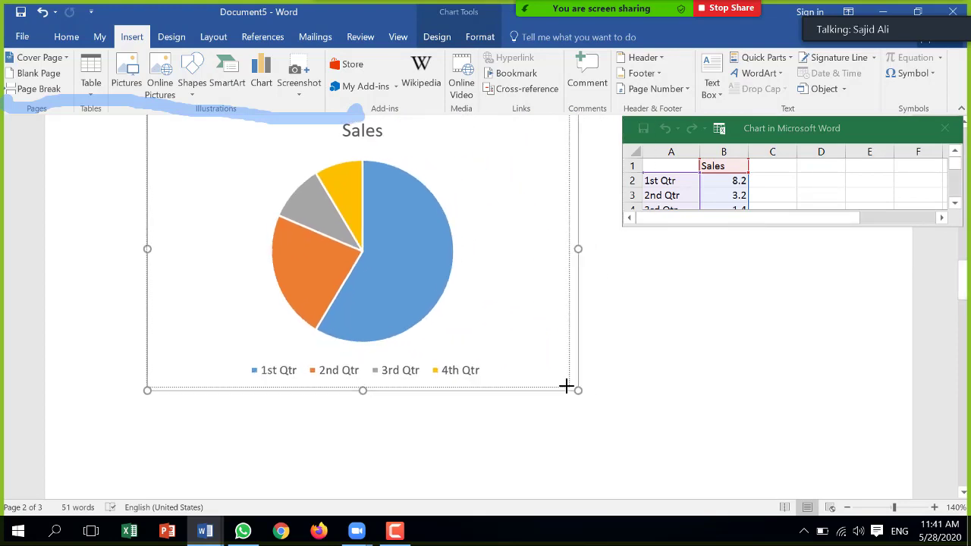
scroll(958, 283, "down", 3)
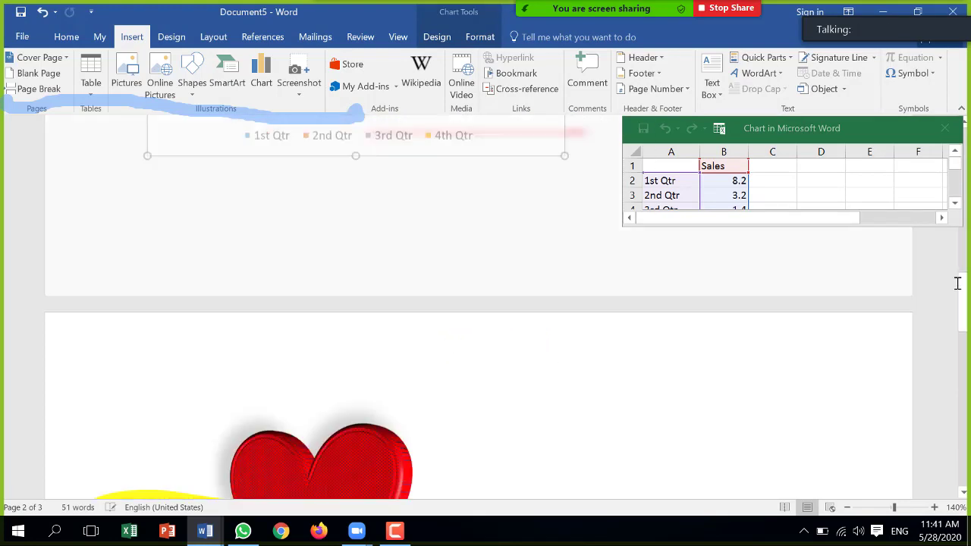
scroll(958, 283, "up", 3)
left_click_drag(819, 128, 774, 251)
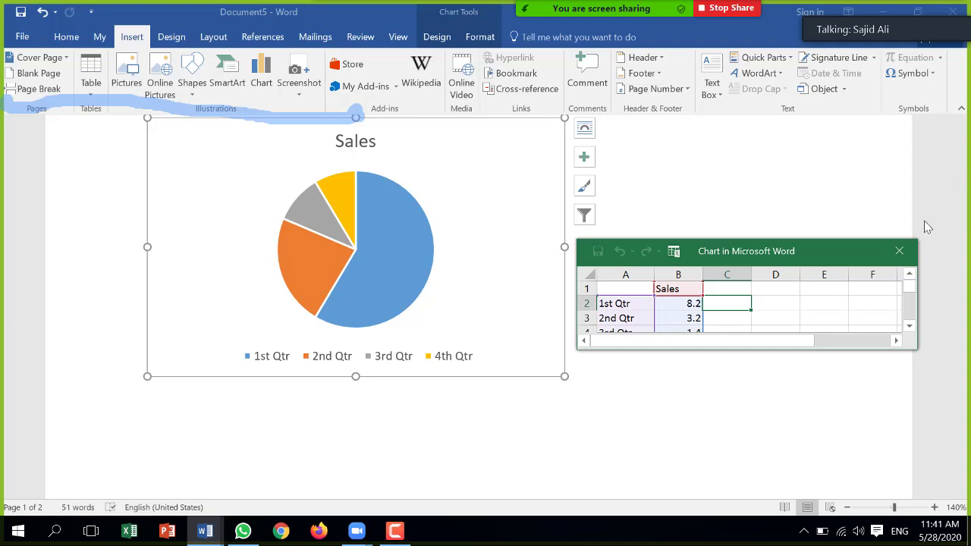
Step: Enter 4.5 as the 1st Qtr Sales value, undoing and redoing to compare slices
left_click(770, 369)
left_click(964, 123)
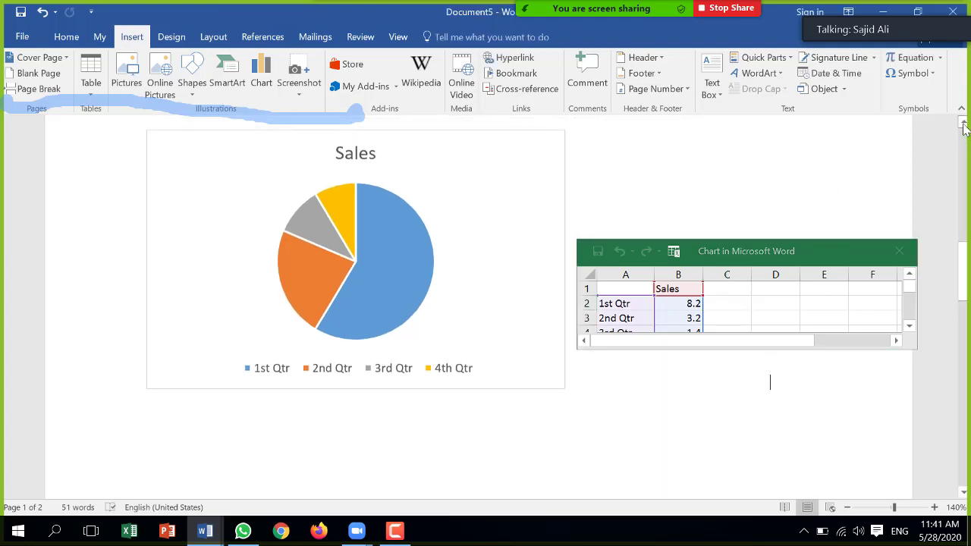
left_click(964, 123)
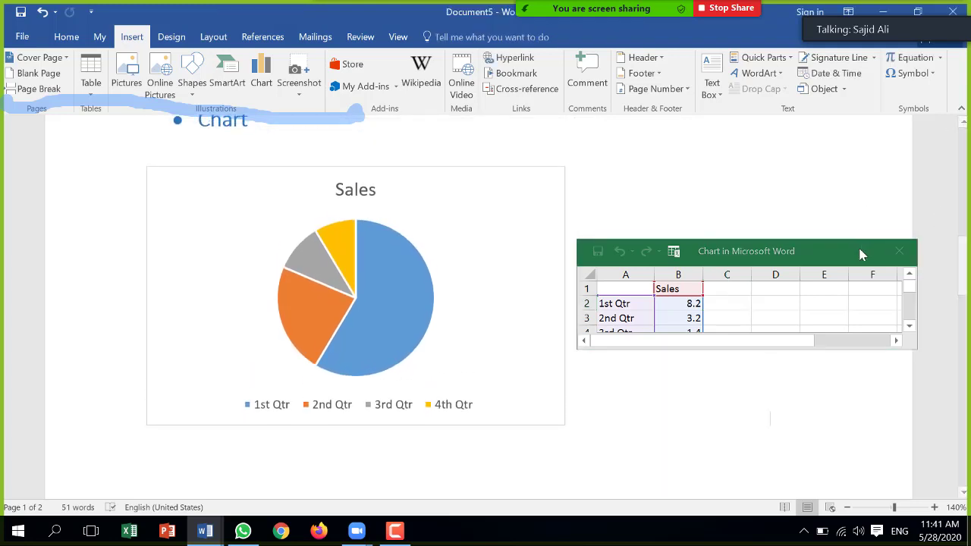
left_click(828, 254)
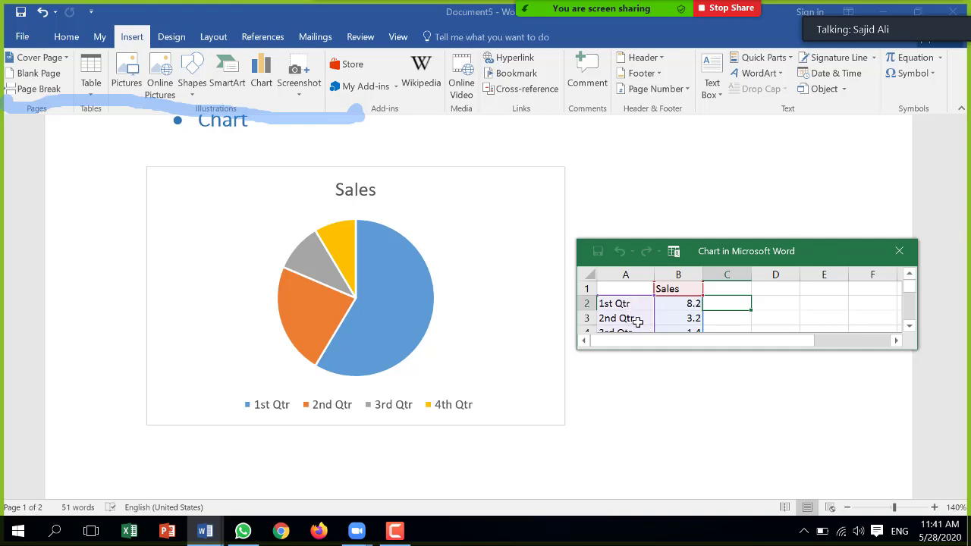
scroll(638, 322, "down", 1)
scroll(681, 305, "up", 1)
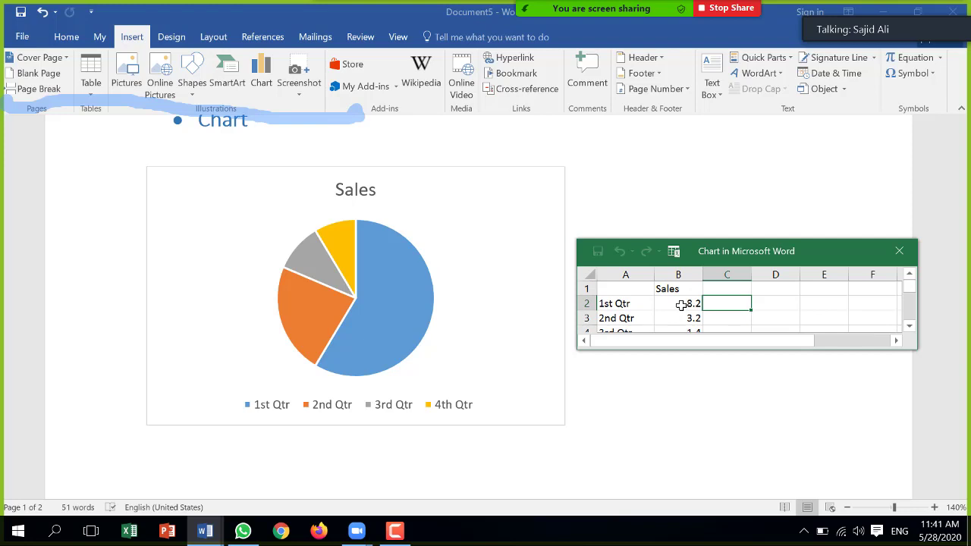
scroll(682, 308, "down", 1)
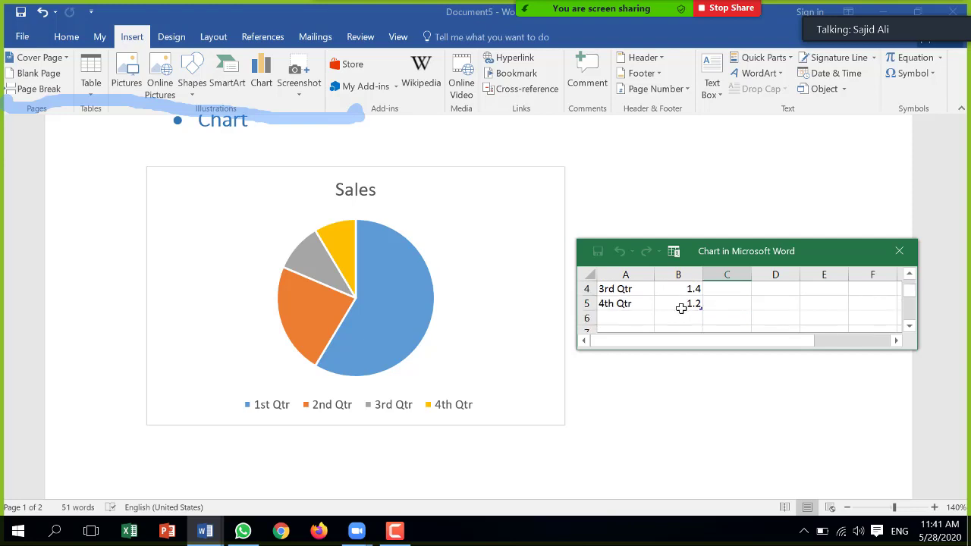
scroll(683, 305, "up", 1)
left_click(694, 303)
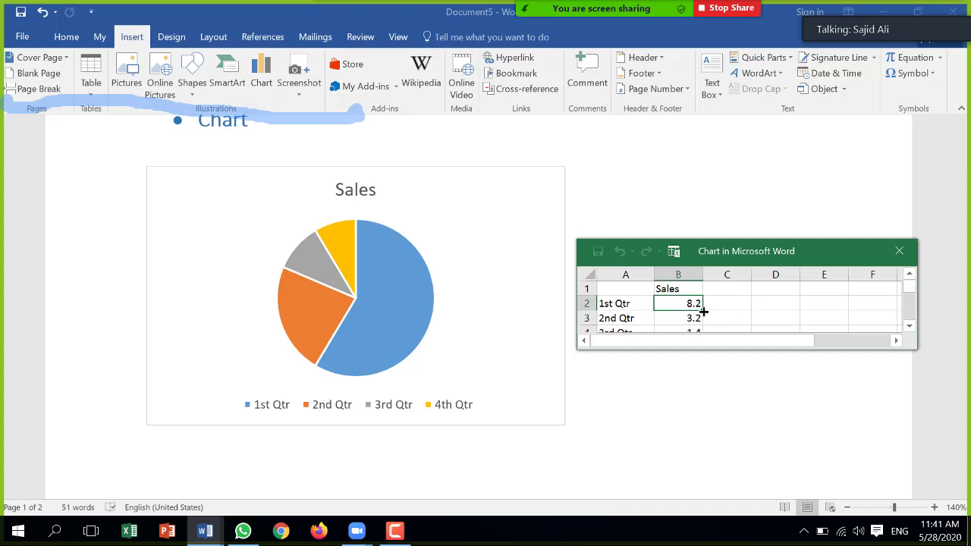
type("4.5")
key("Return")
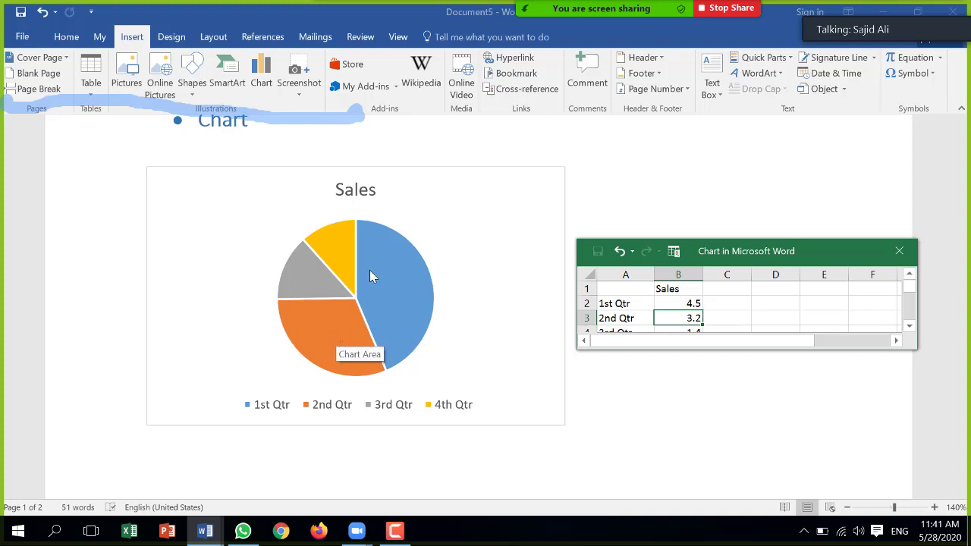
key("ctrl+z")
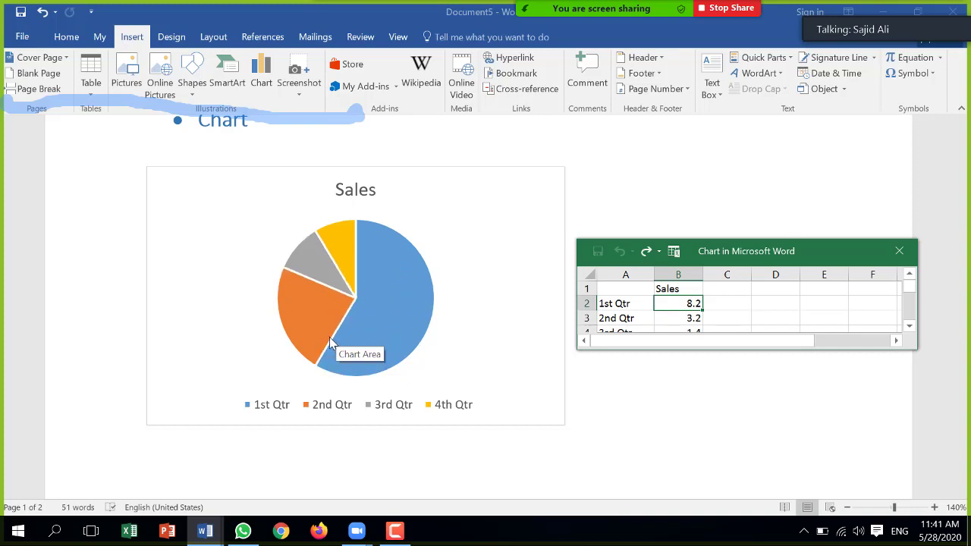
key("ctrl+y")
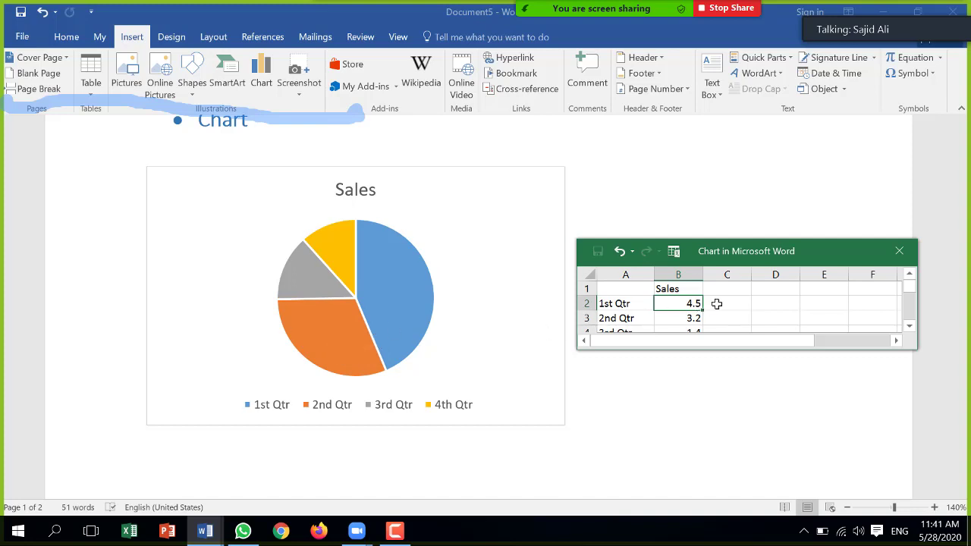
Step: Type Apple, Banana, Mango and Peach into cells A2 to A5 of the data sheet
left_click(638, 304)
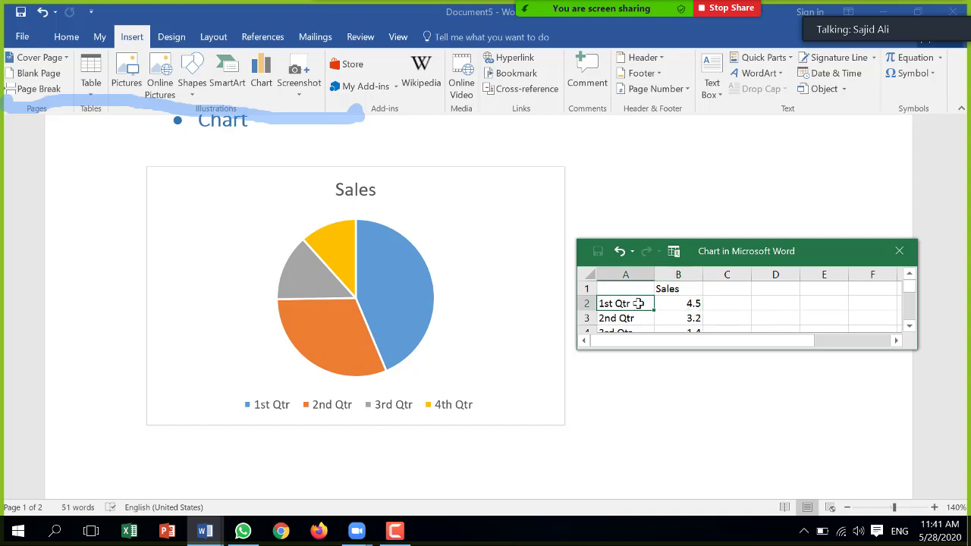
type("Apple")
key("Return")
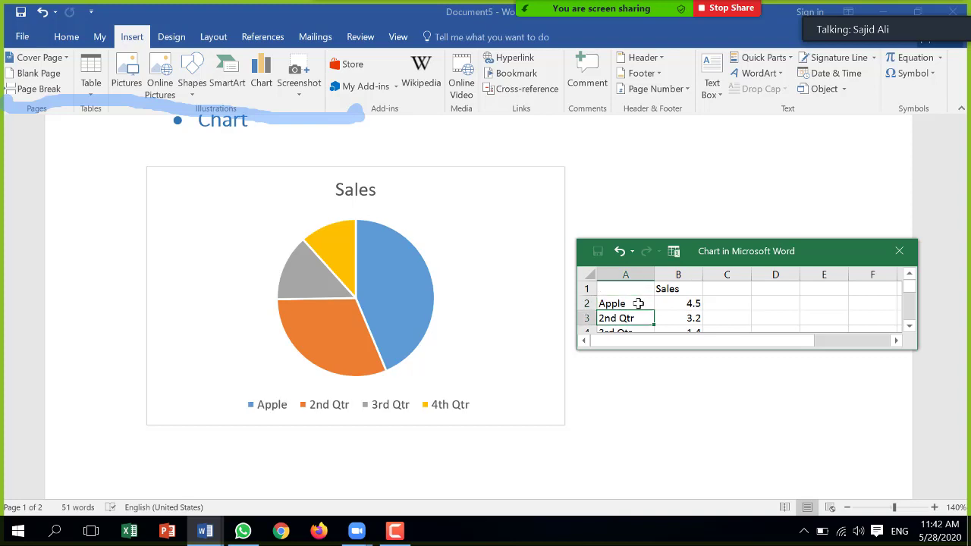
type("Banana")
key("Return")
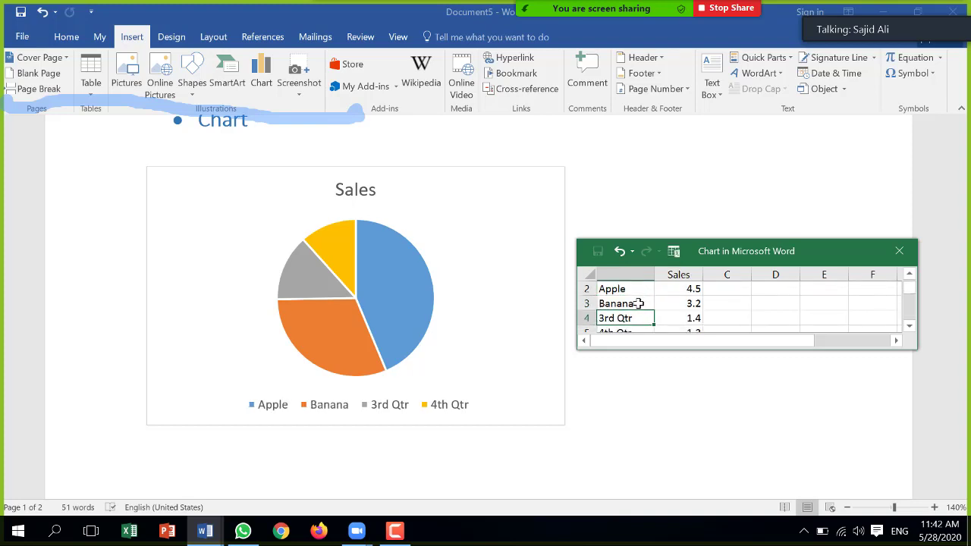
type("Mango")
key("Return")
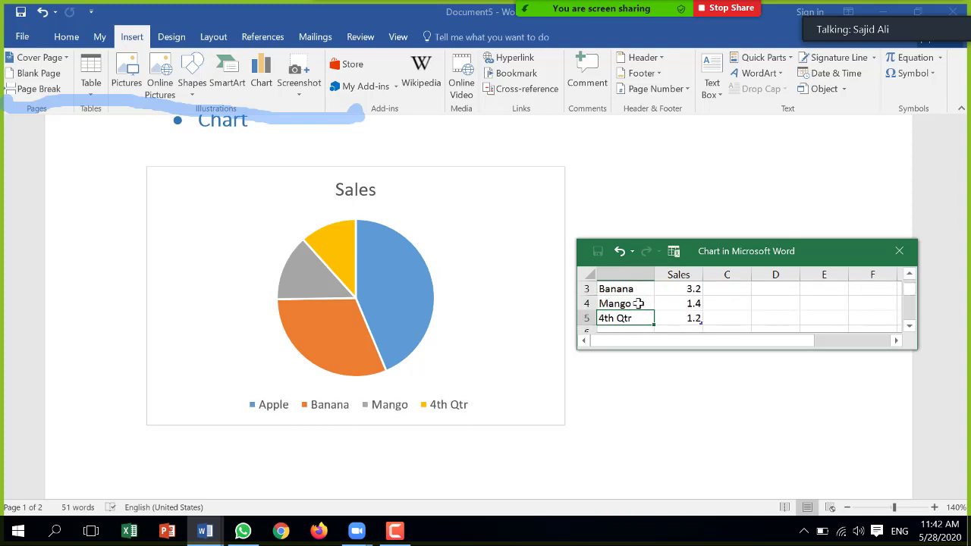
type("Peach")
key("Return")
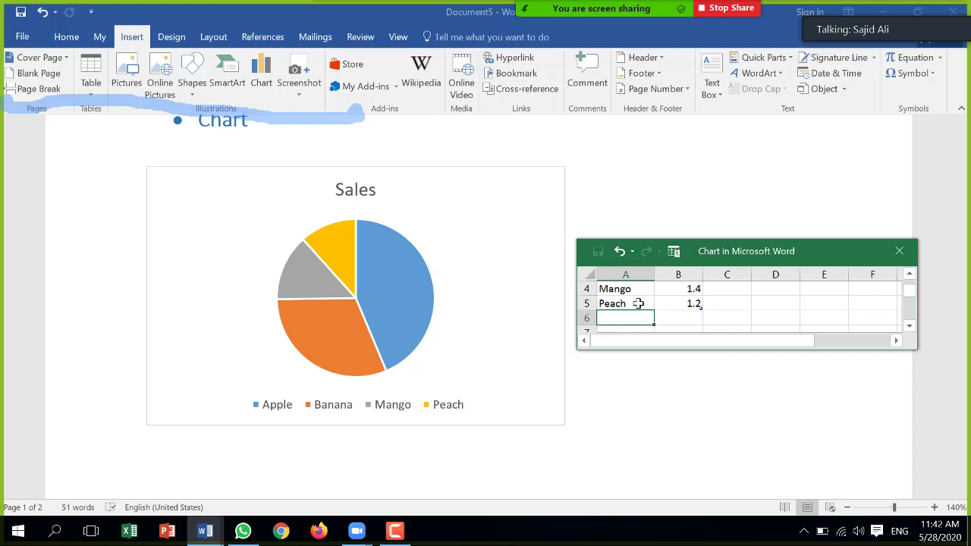
Step: Switch the keyboard language and check a meeting chat message, then close the chat
key("alt+shift")
type("ز")
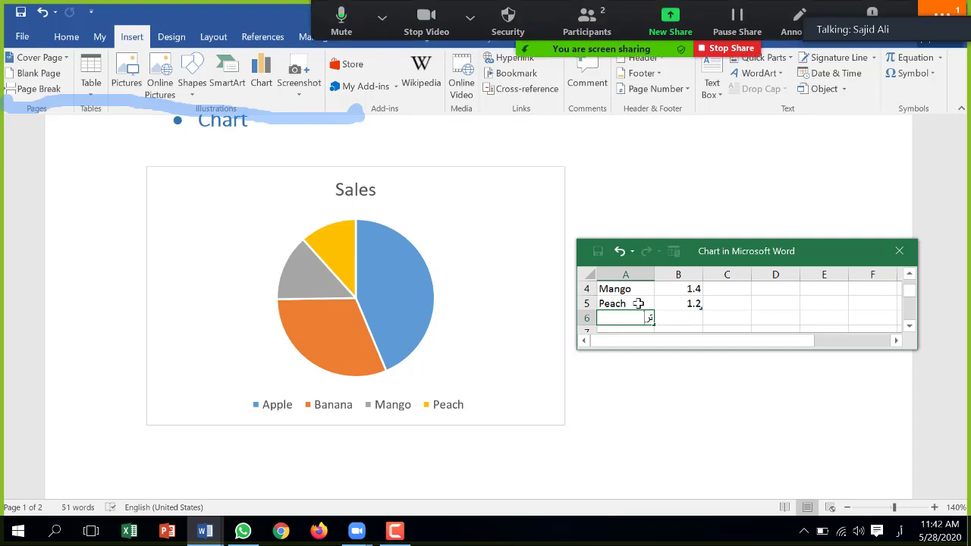
left_click(942, 14)
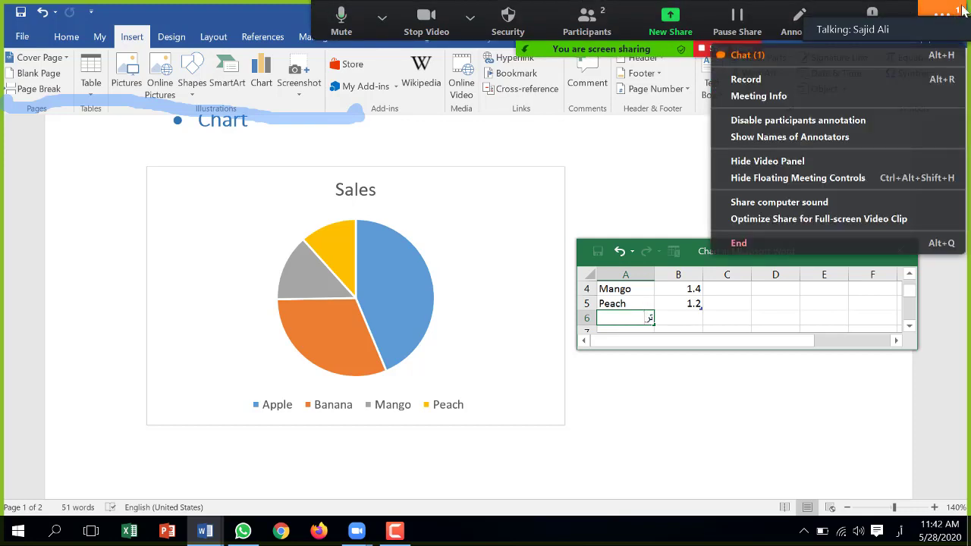
left_click(873, 55)
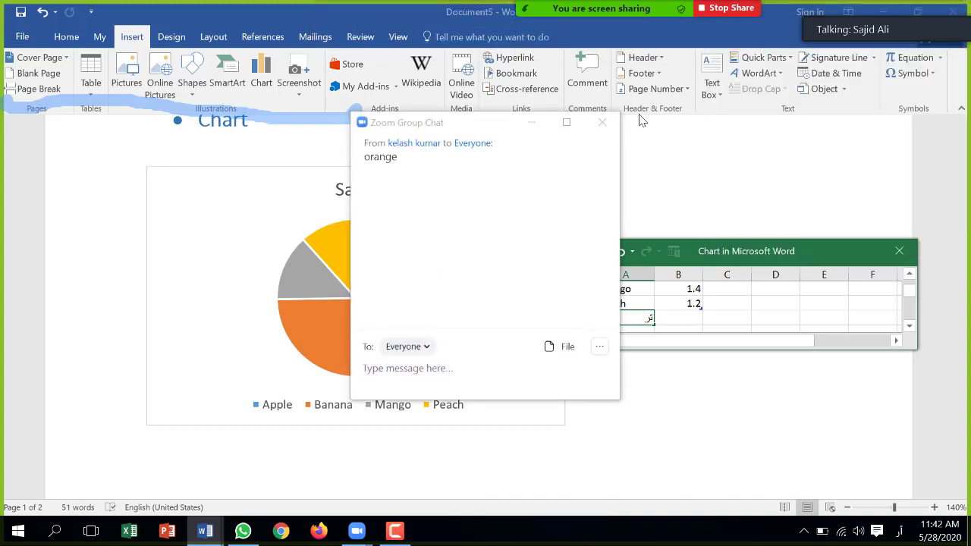
left_click(602, 122)
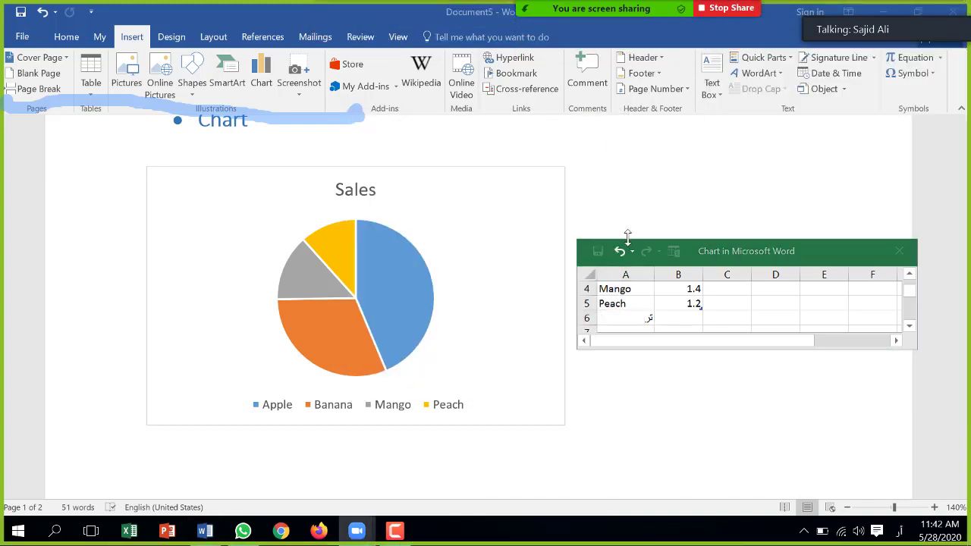
Step: Add Orange in cell A6 with a Sales value of 3.2
left_click(629, 321)
key("alt")
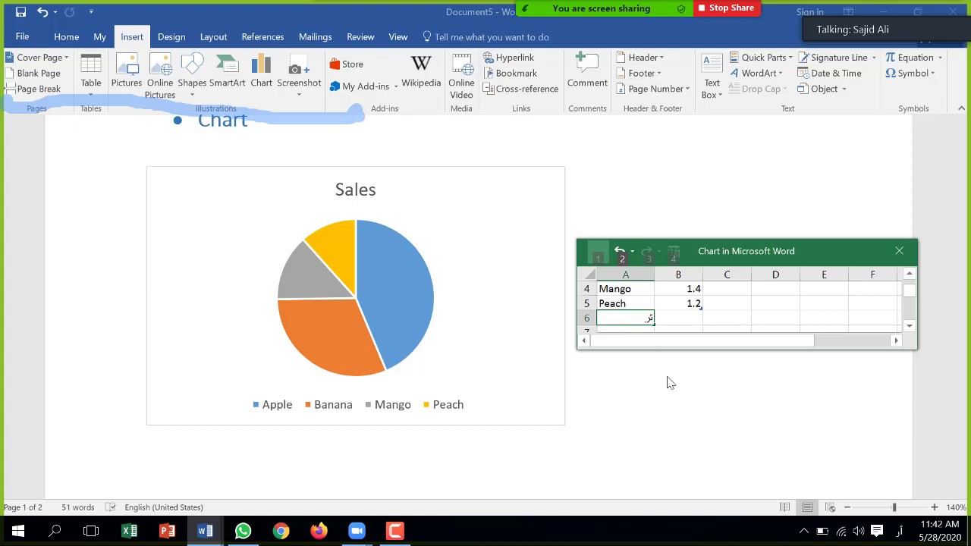
key("alt")
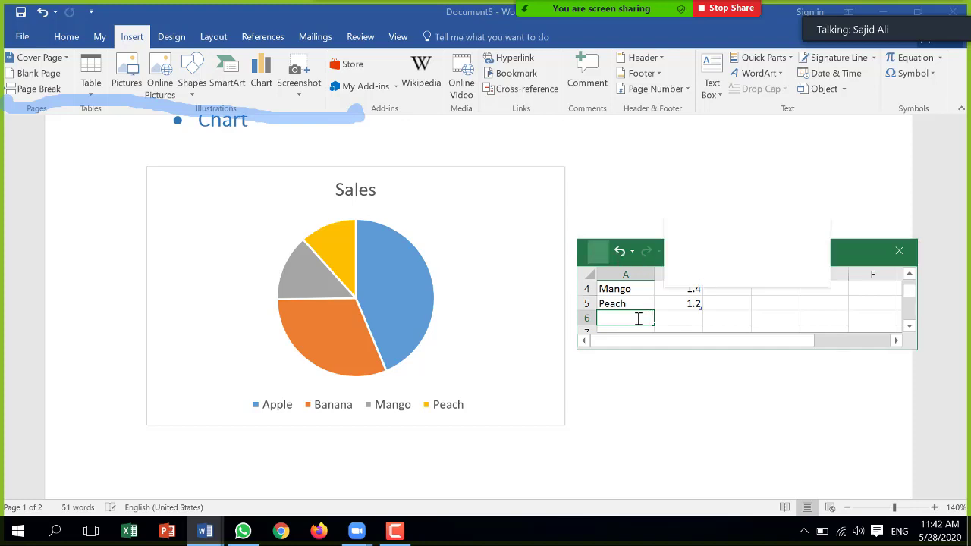
type("nge")
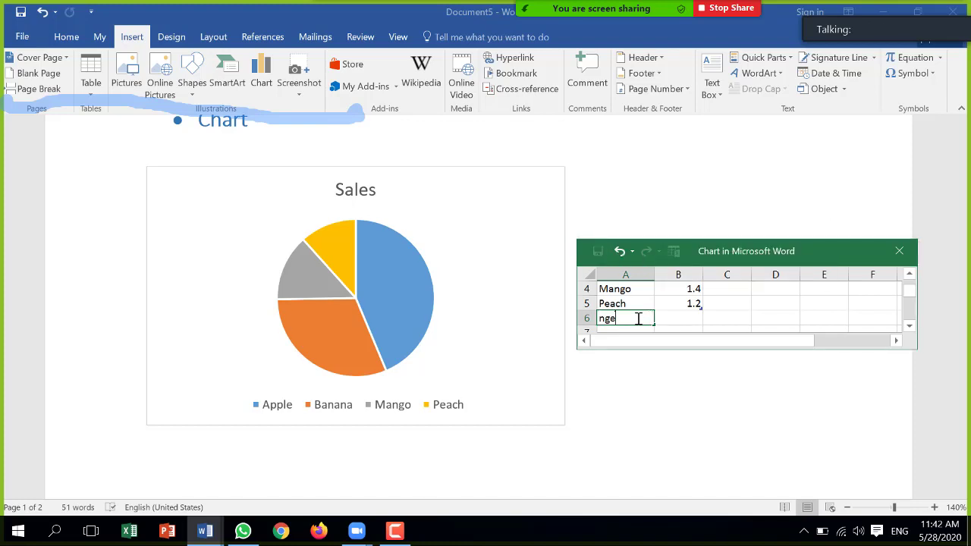
key("BackSpace")
key("BackSpace")
key("BackSpace")
type("ng")
left_click(680, 319)
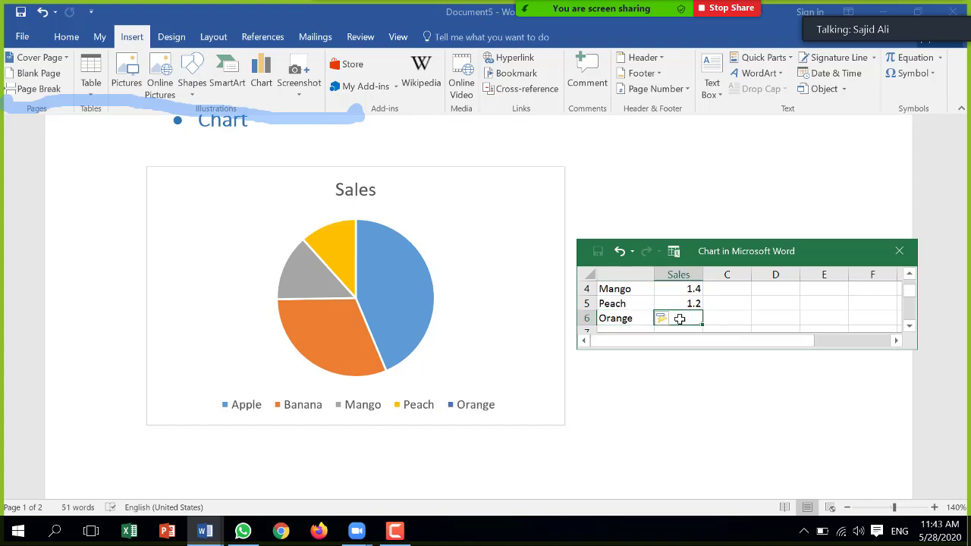
type("3.2")
key("Return")
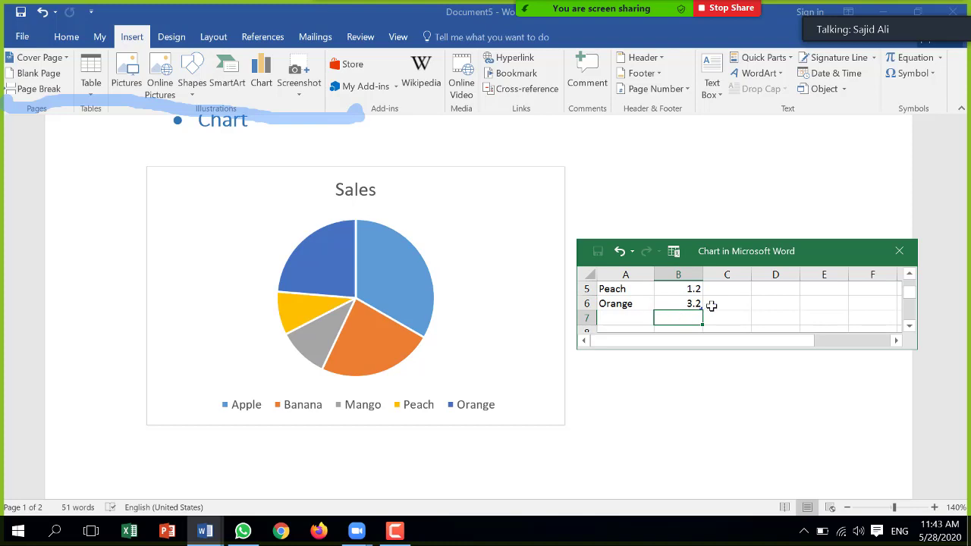
Step: Confirm in Select Data that the chart range includes all five fruits
scroll(712, 305, "up", 2)
left_click(618, 304)
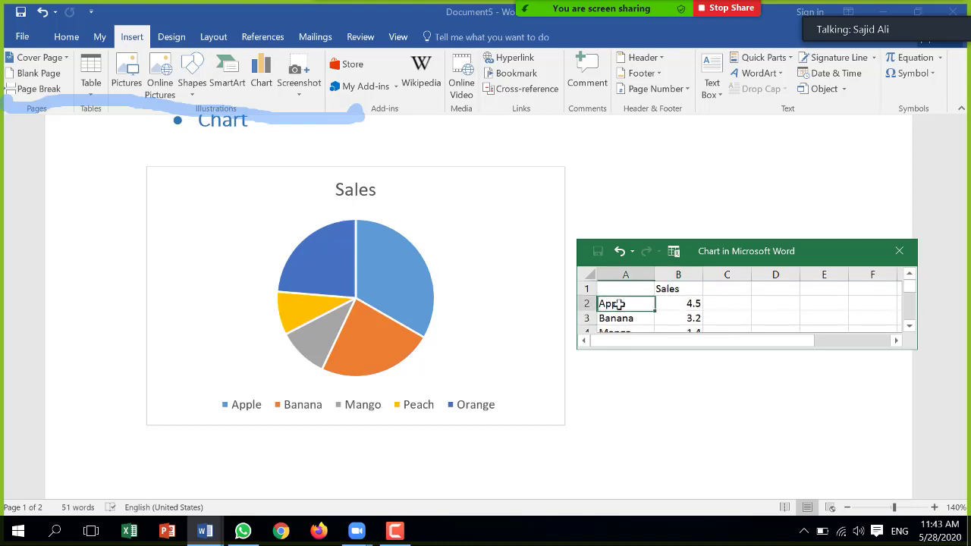
left_click(466, 288)
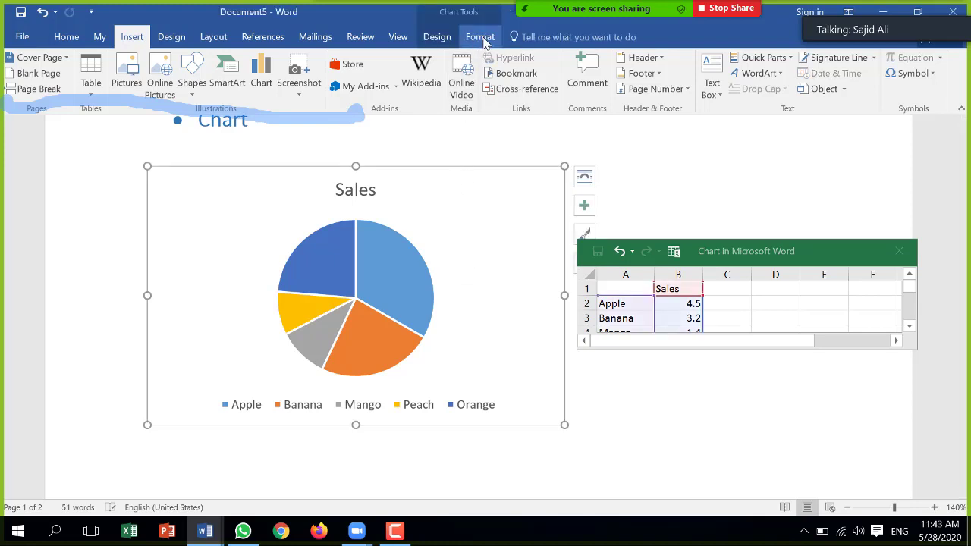
left_click(484, 43)
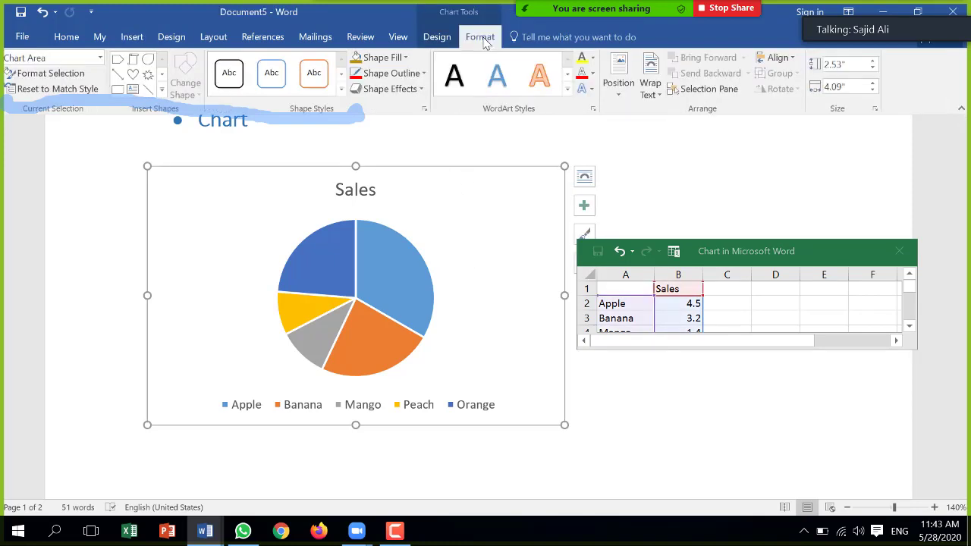
left_click(445, 43)
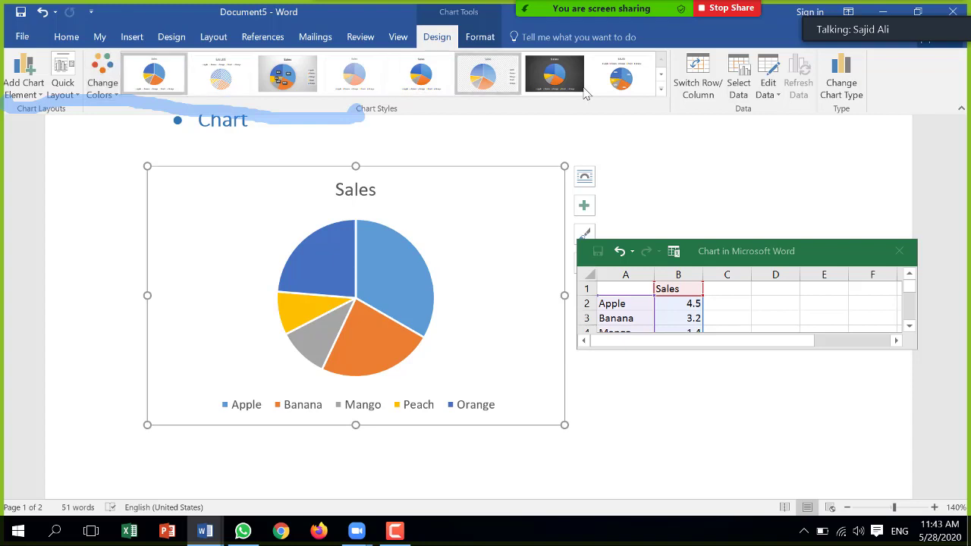
left_click(744, 74)
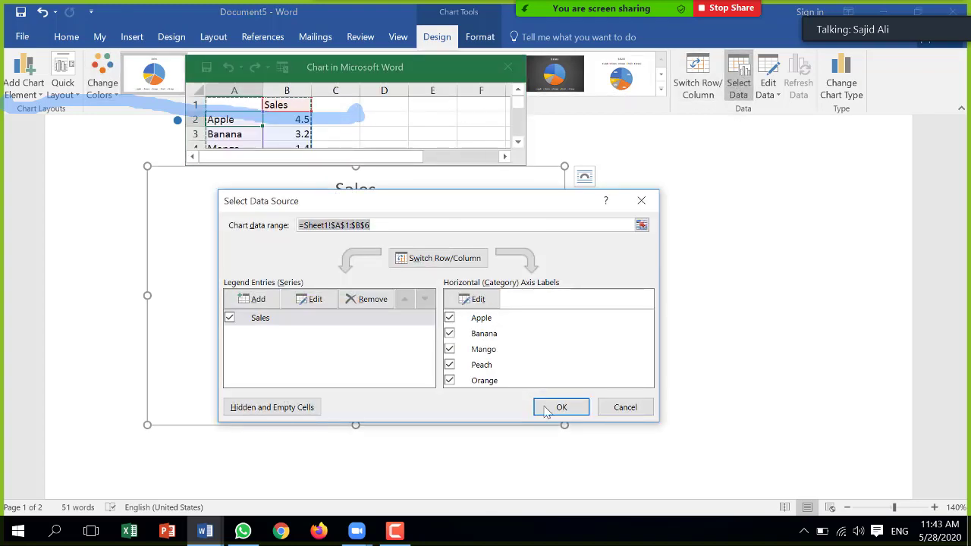
left_click(547, 410)
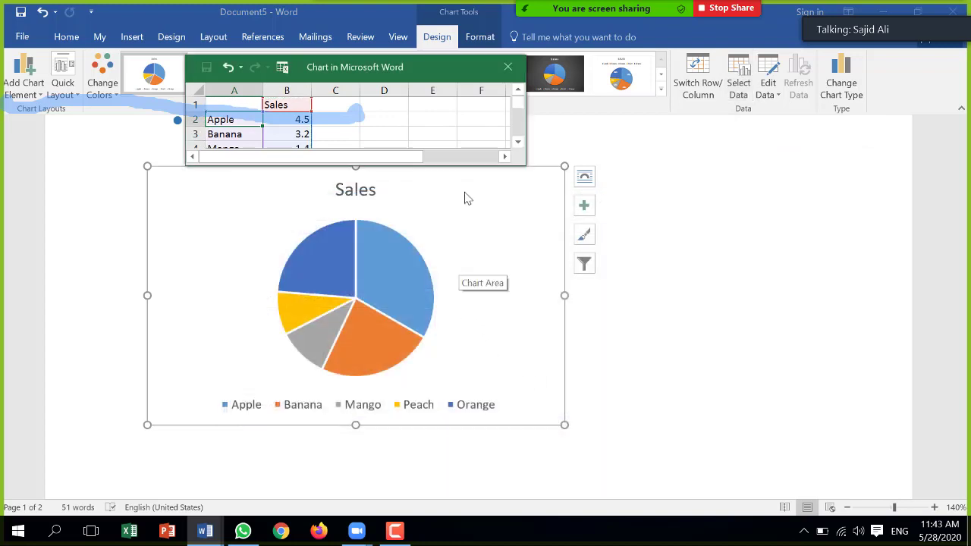
Step: Close the chart data sheet and return to Document5 with the pie selected
left_click(517, 143)
left_click(517, 143)
left_click(517, 143)
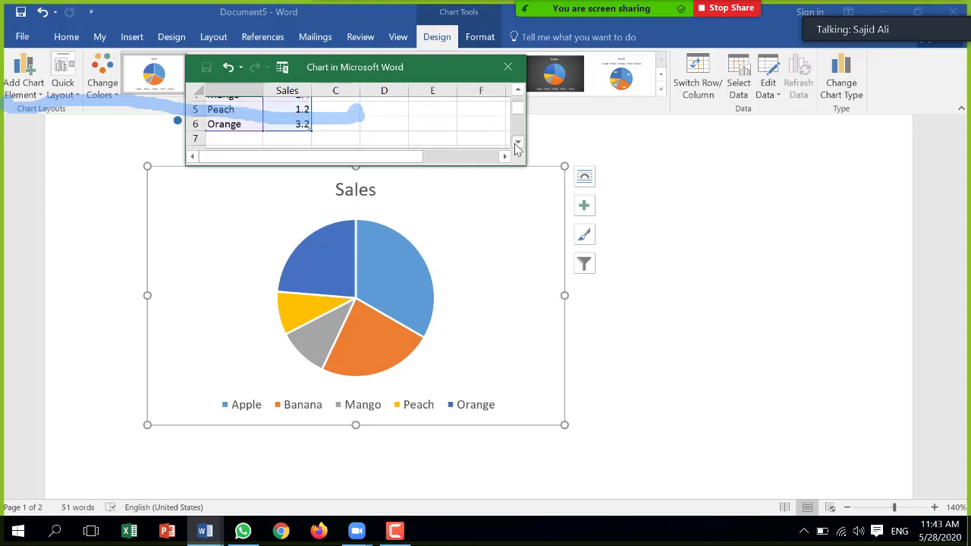
left_click(517, 143)
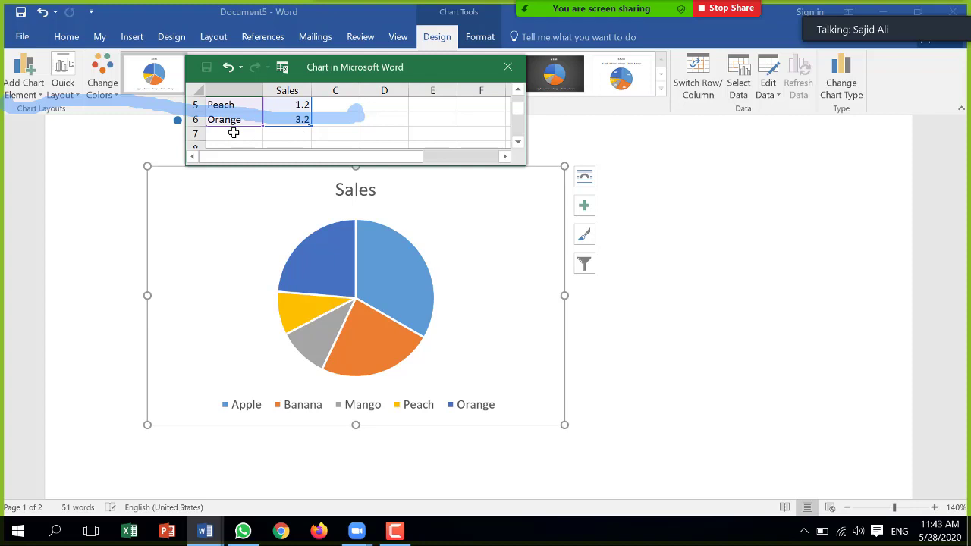
left_click(233, 133)
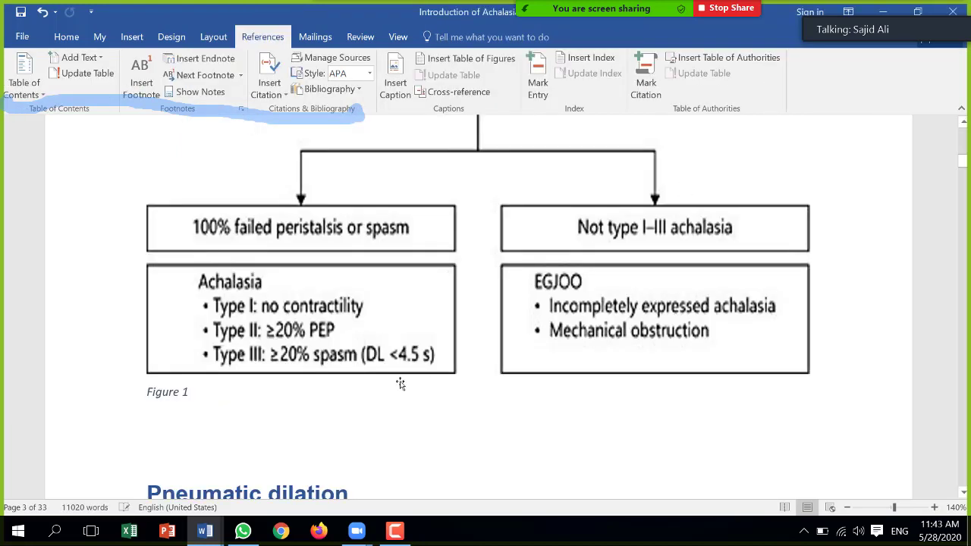
scroll(400, 378, "down", 5)
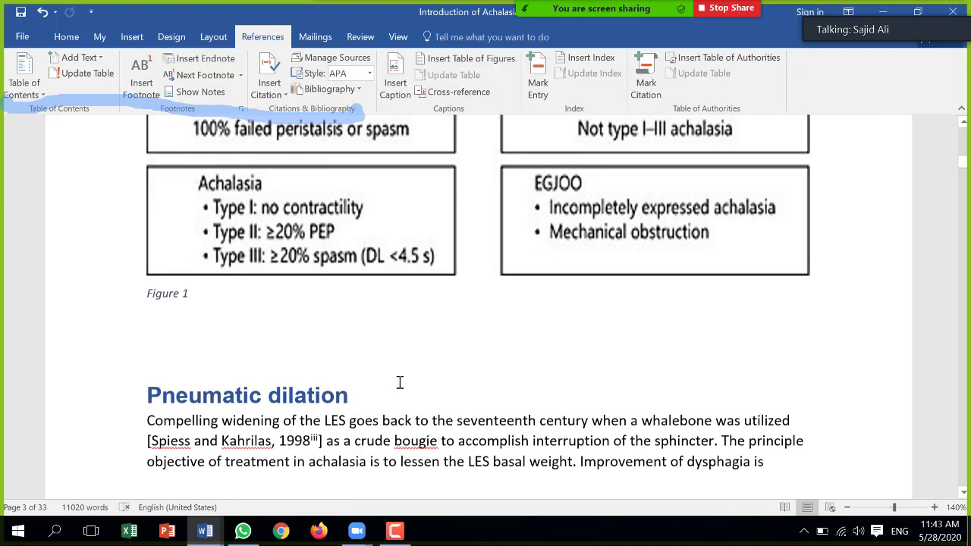
scroll(400, 378, "up", 7)
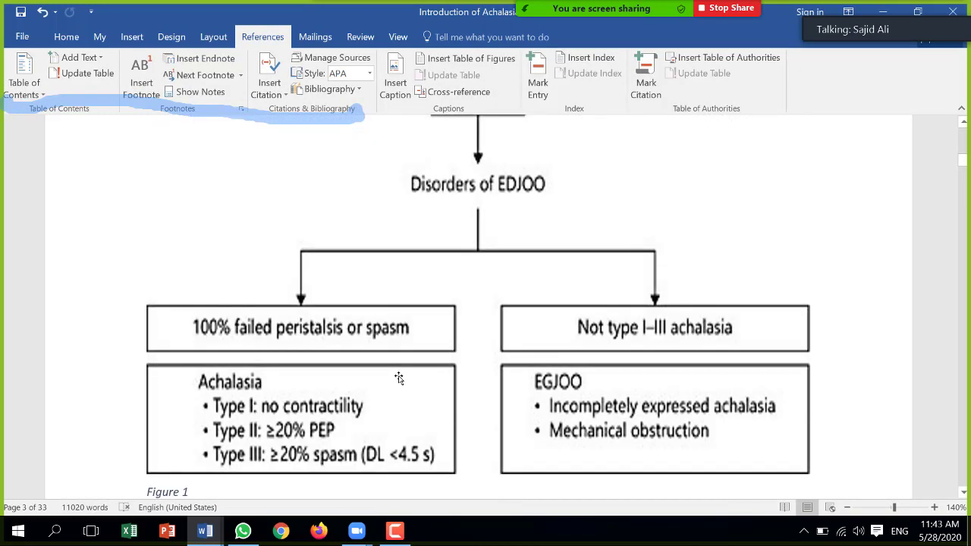
key("alt+Tab")
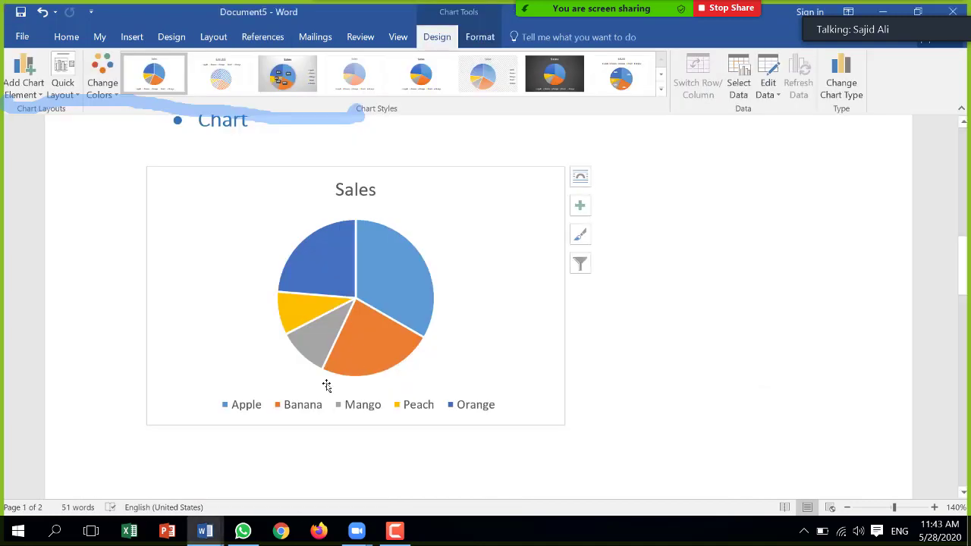
left_click(397, 271)
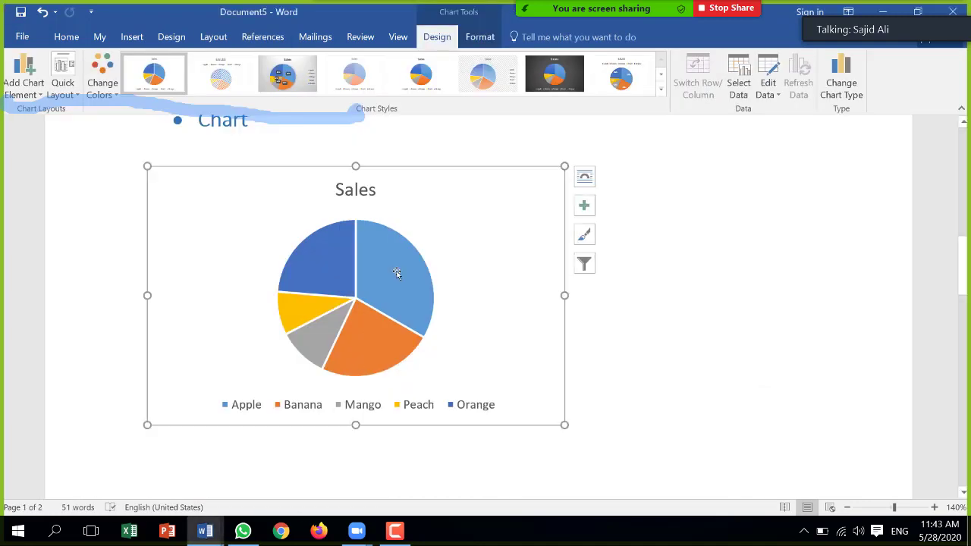
left_click(398, 267)
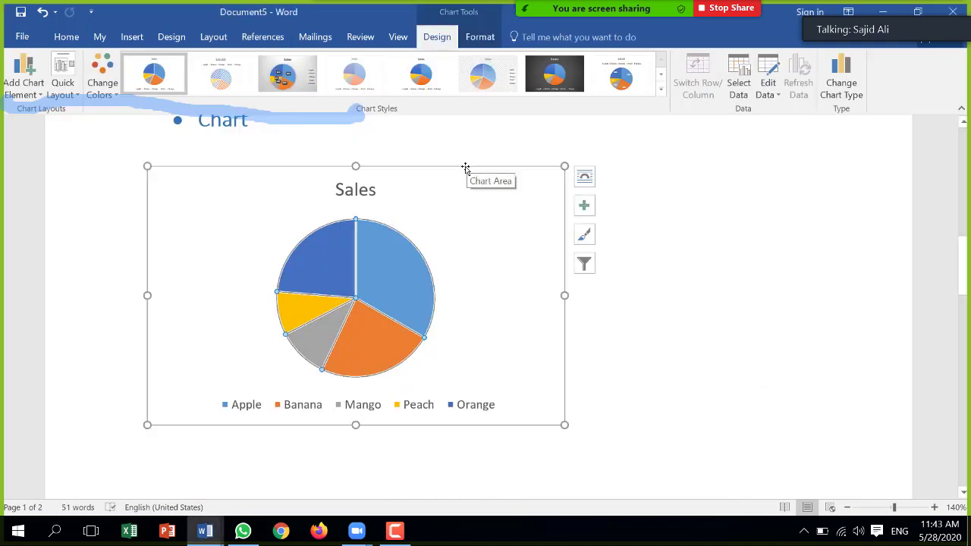
Step: Try several Chart Styles, including hatched, gradient and dark, and settle on the blue-background style
left_click(661, 90)
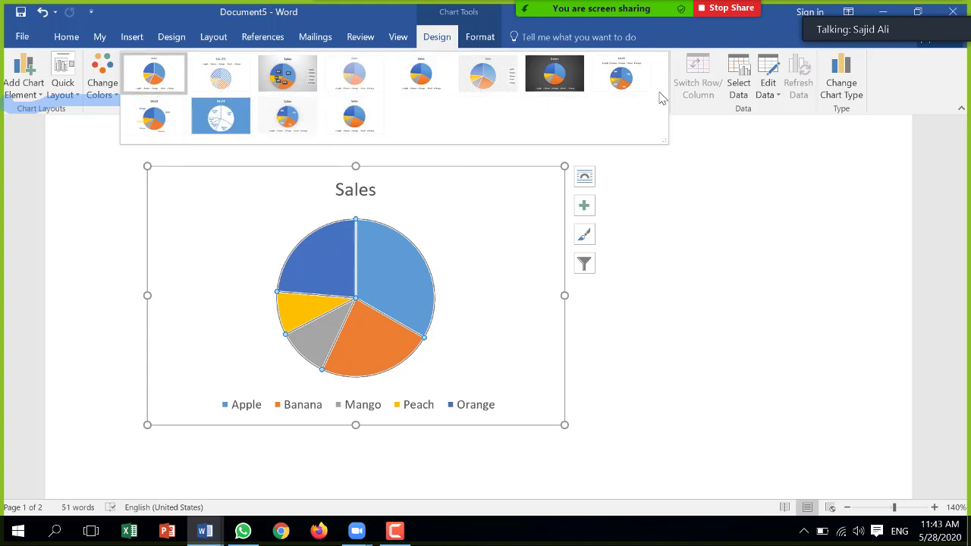
left_click(215, 79)
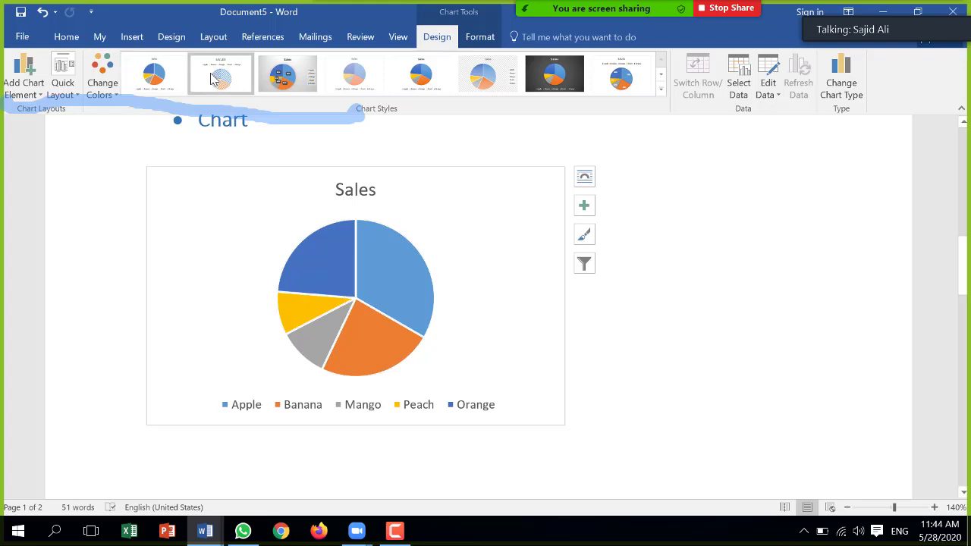
left_click(302, 79)
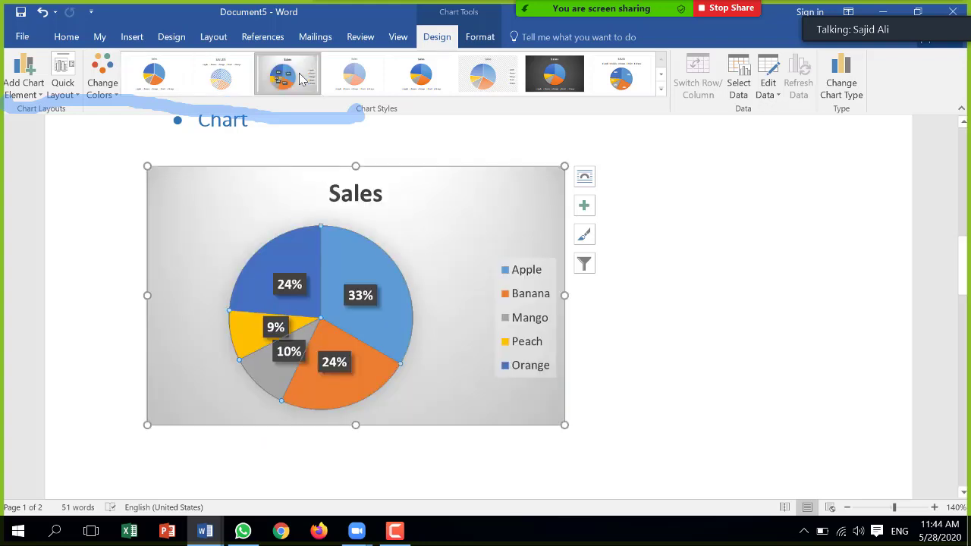
left_click(360, 81)
left_click(416, 74)
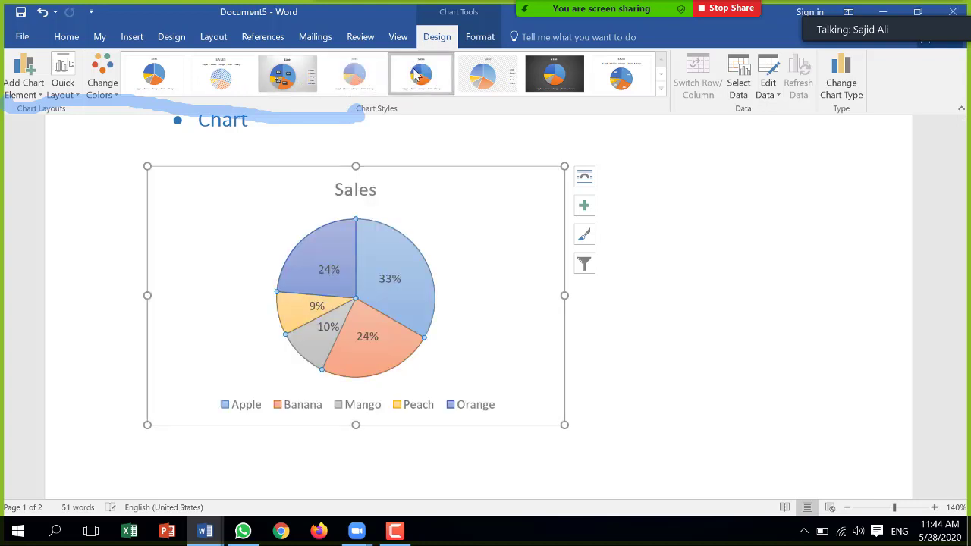
left_click(477, 82)
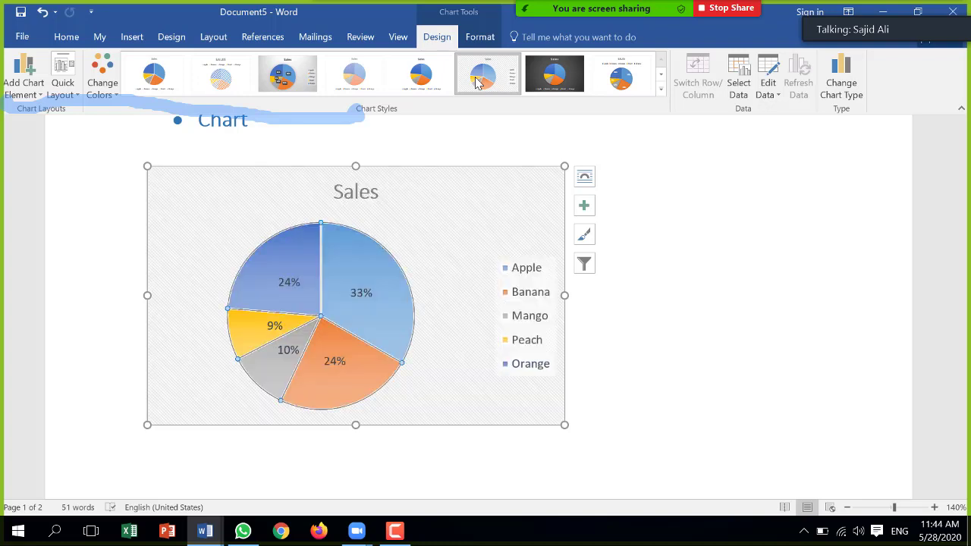
left_click(554, 76)
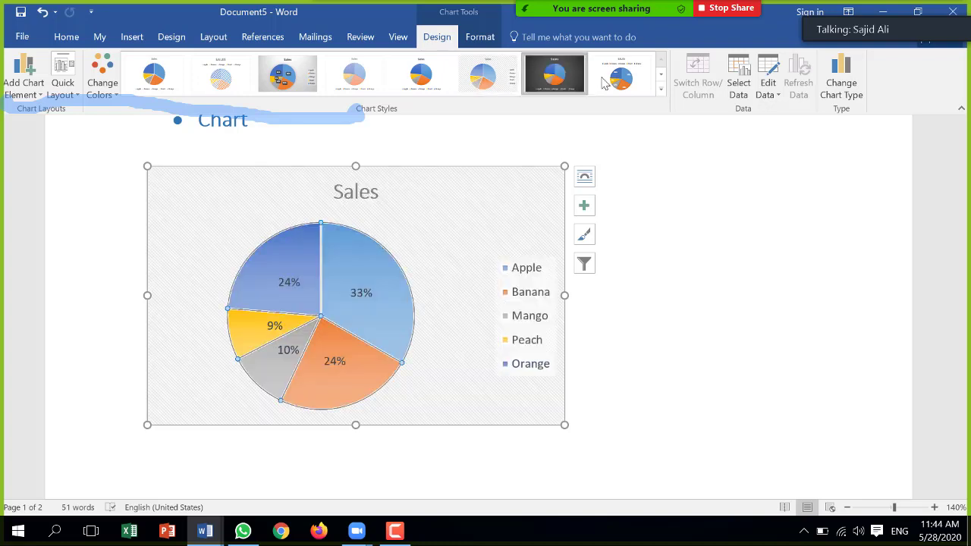
left_click(662, 94)
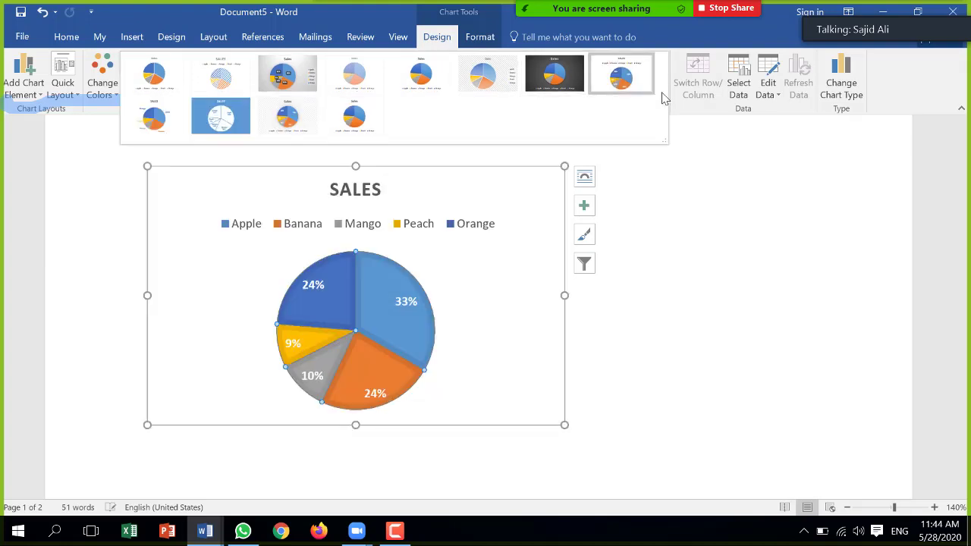
left_click(220, 124)
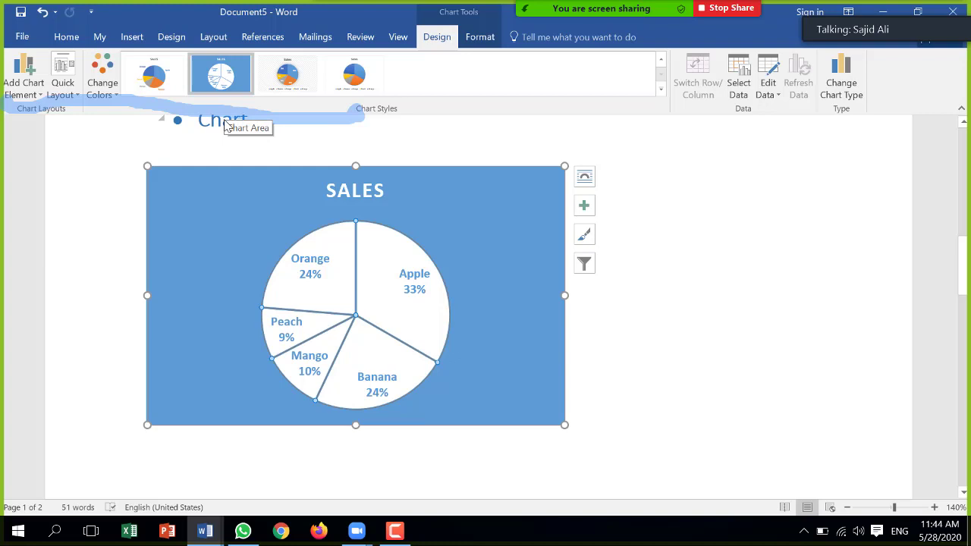
Step: Change the chart title from SALES to FRUIT
left_click(78, 95)
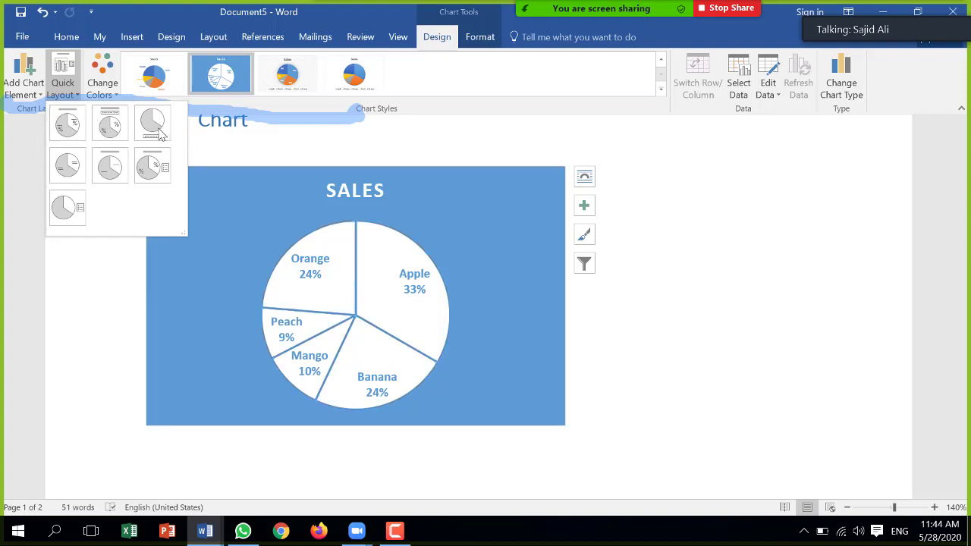
left_click(69, 132)
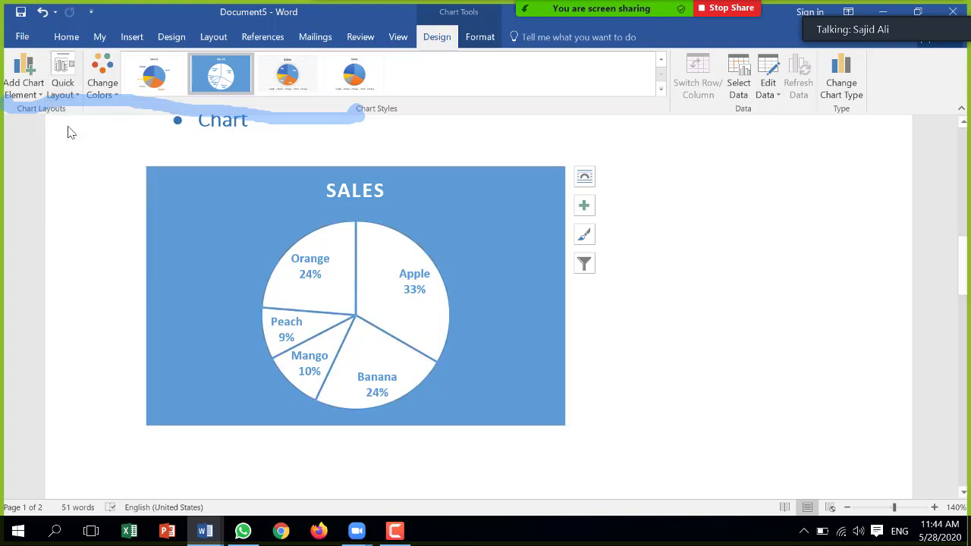
left_click(40, 96)
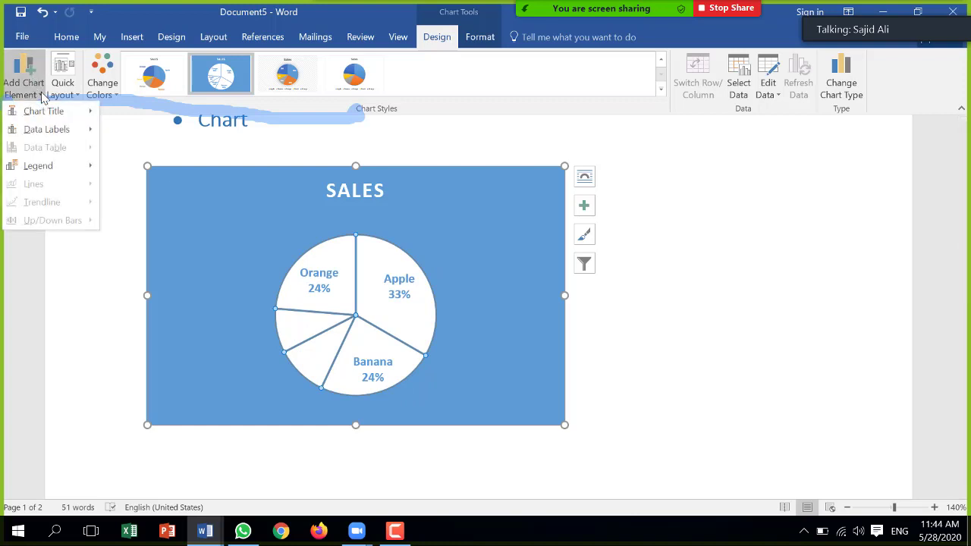
mouse_move(53, 117)
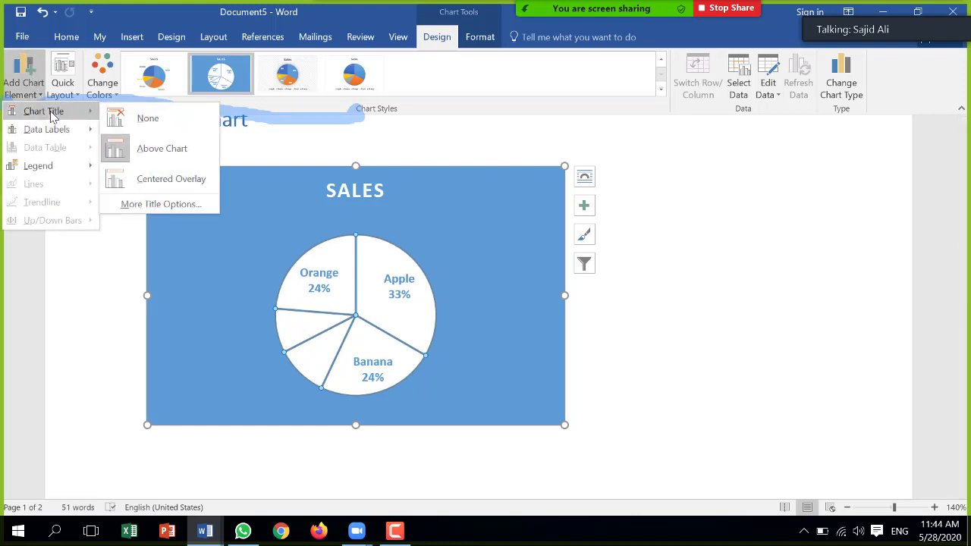
left_click(381, 191)
left_click(379, 190)
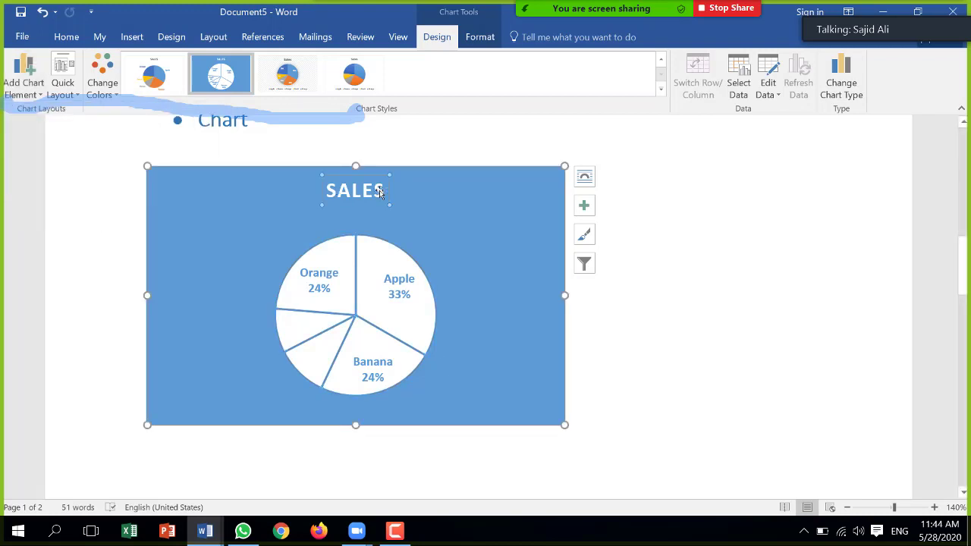
type("FR")
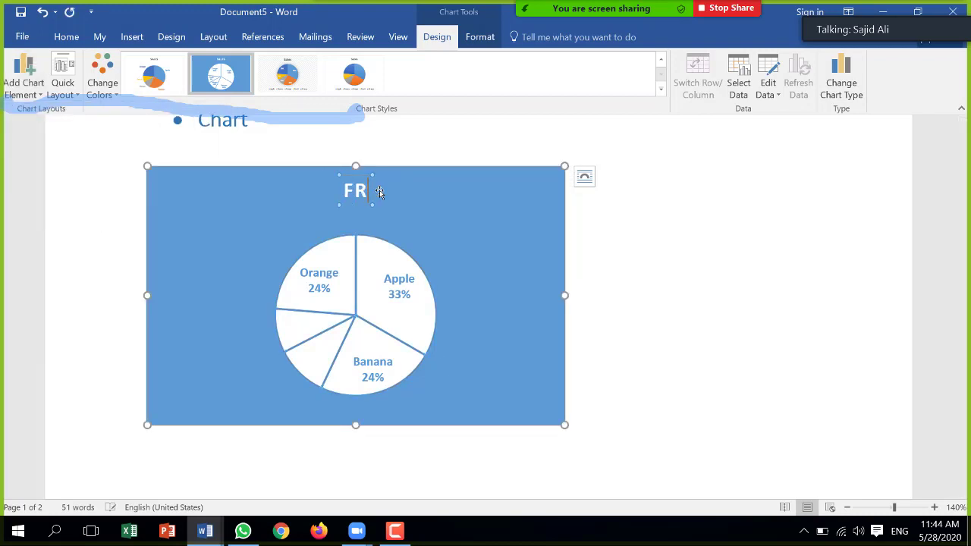
type("UIT")
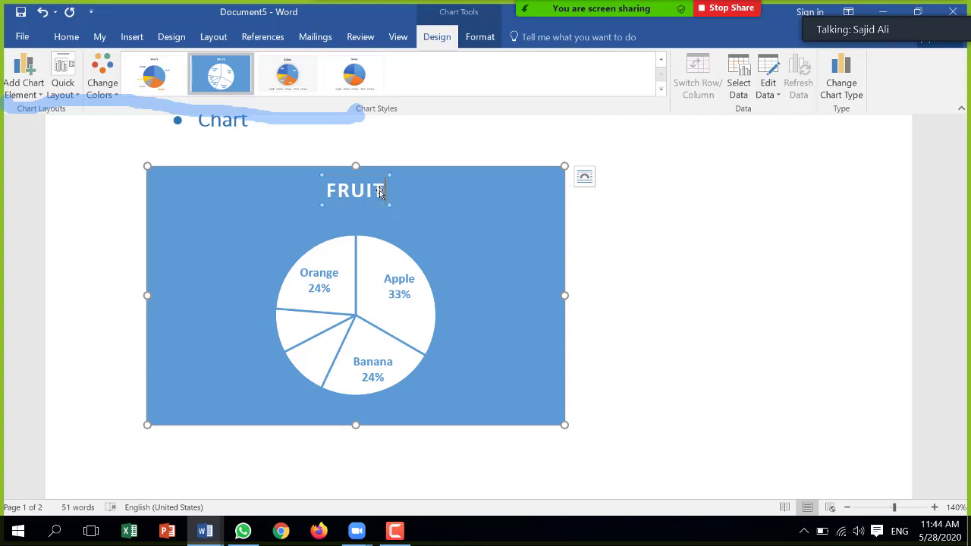
left_click(486, 180)
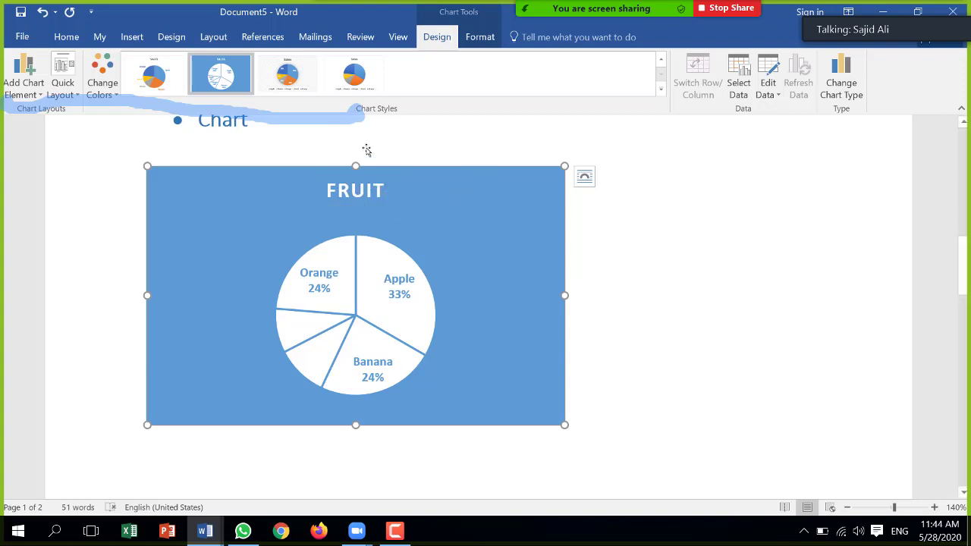
Step: Apply the green colour set and the chart style with coloured slices and legend
left_click(75, 99)
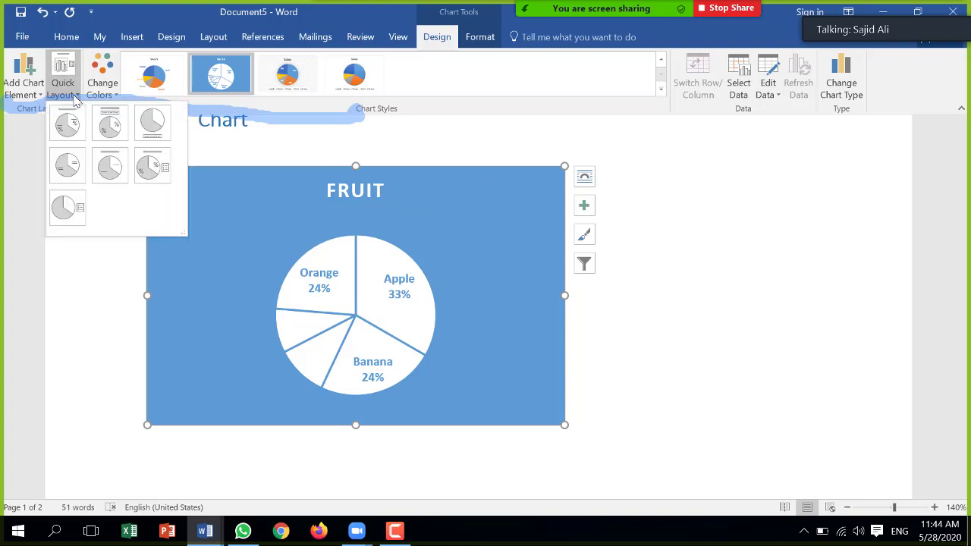
left_click(75, 99)
left_click(115, 98)
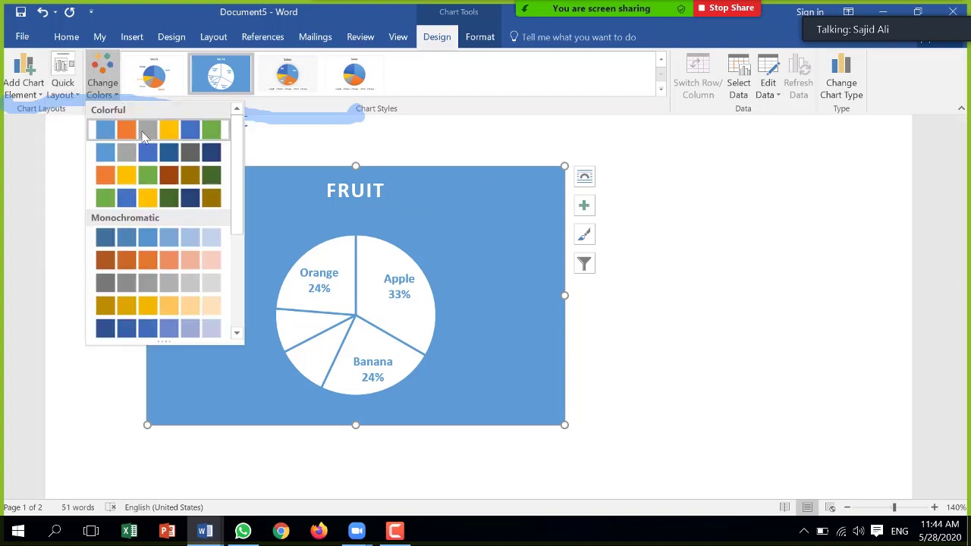
left_click(170, 204)
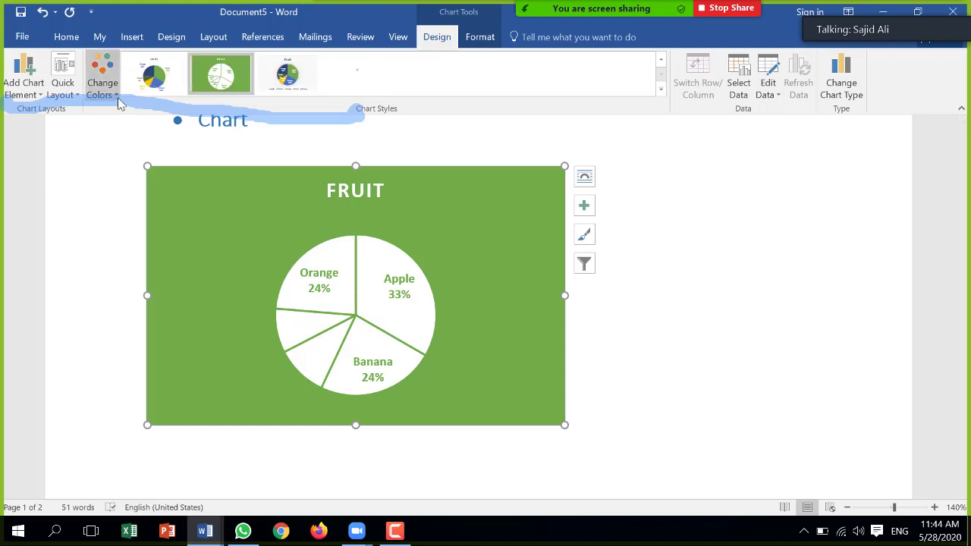
left_click(271, 80)
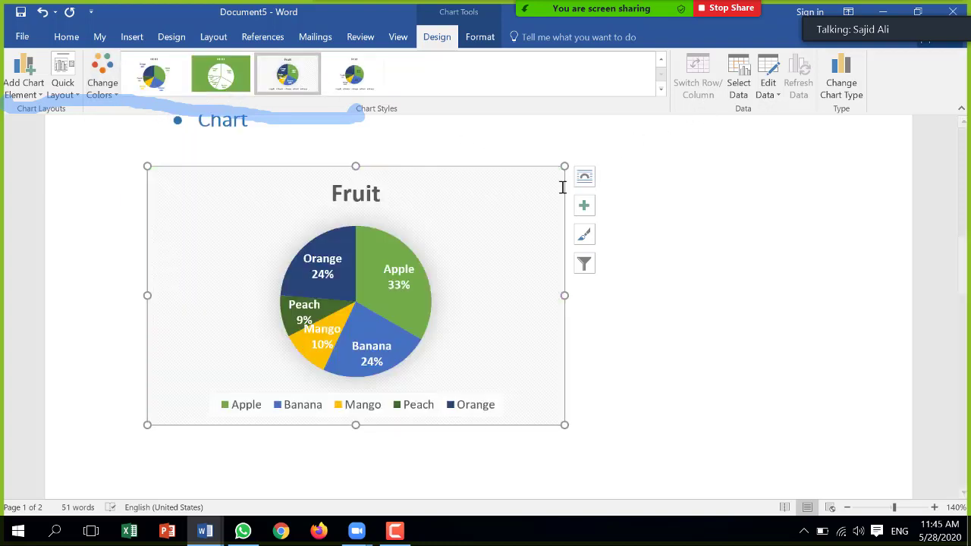
Step: Set the chart area background to Picture or texture fill via Format Chart Area
right_click(489, 244)
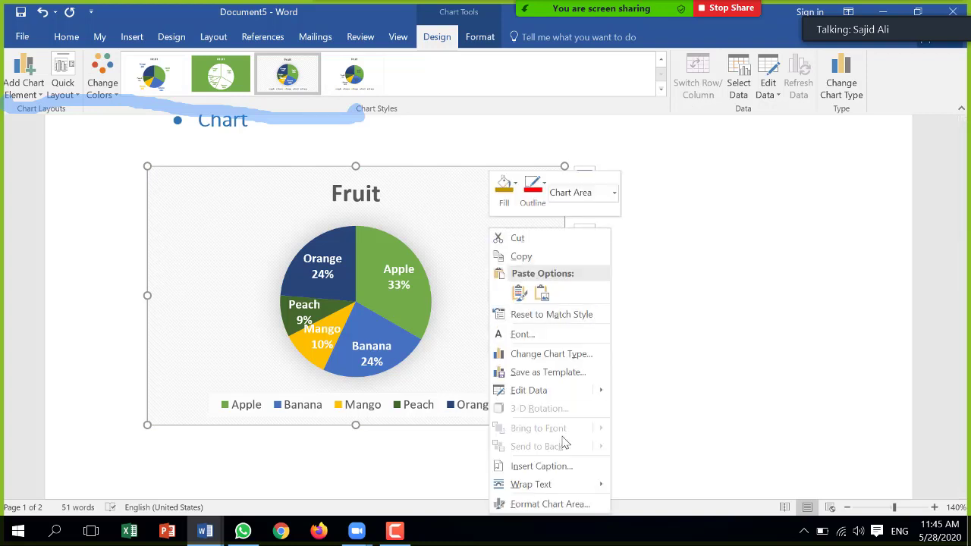
left_click(549, 504)
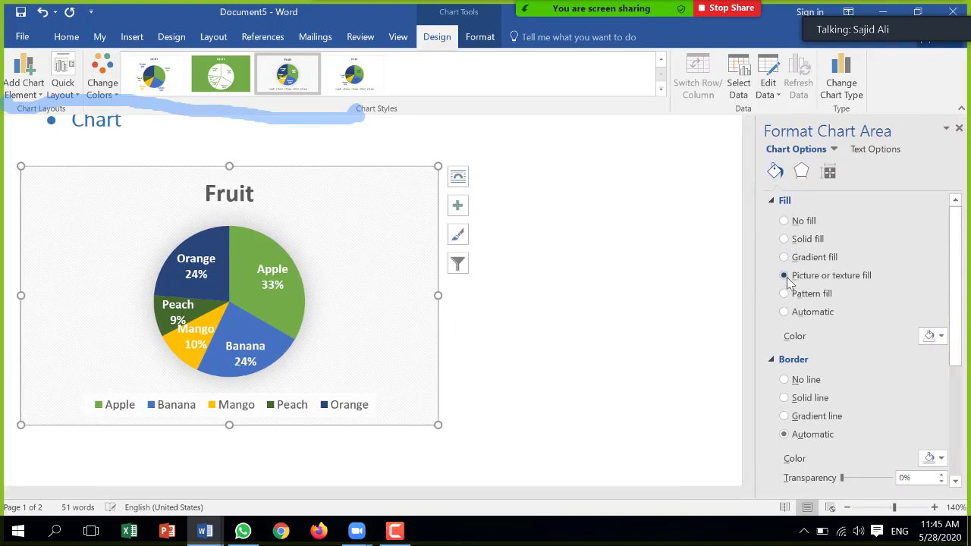
left_click(787, 278)
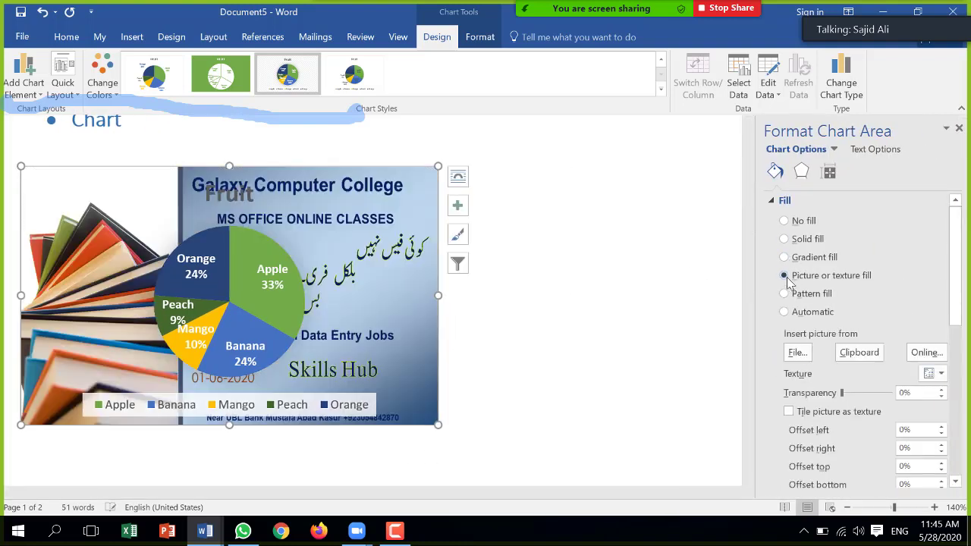
left_click(810, 360)
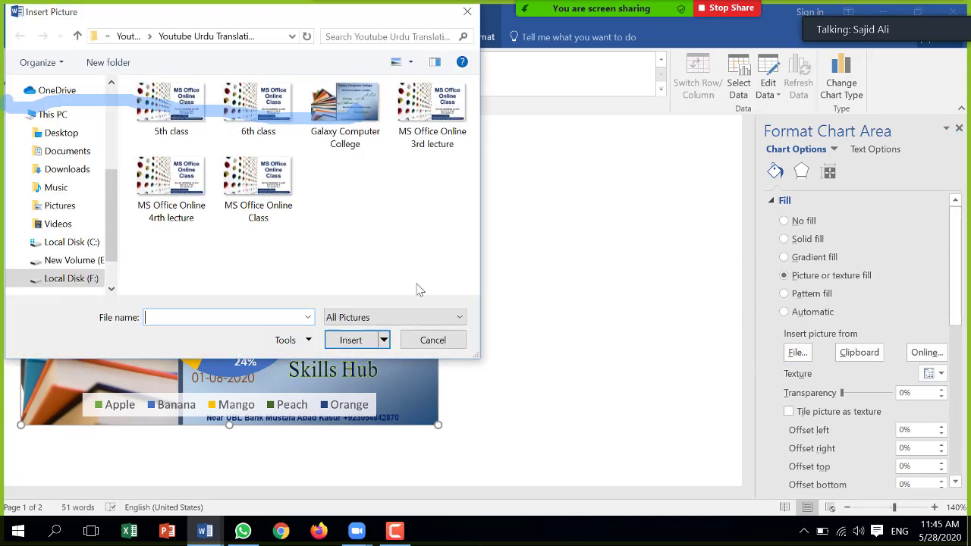
left_click(432, 340)
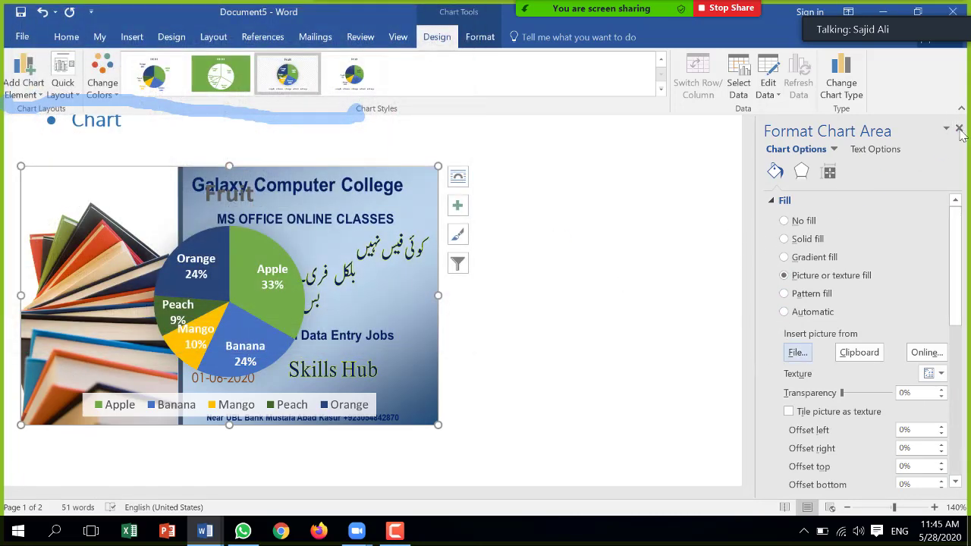
left_click(959, 130)
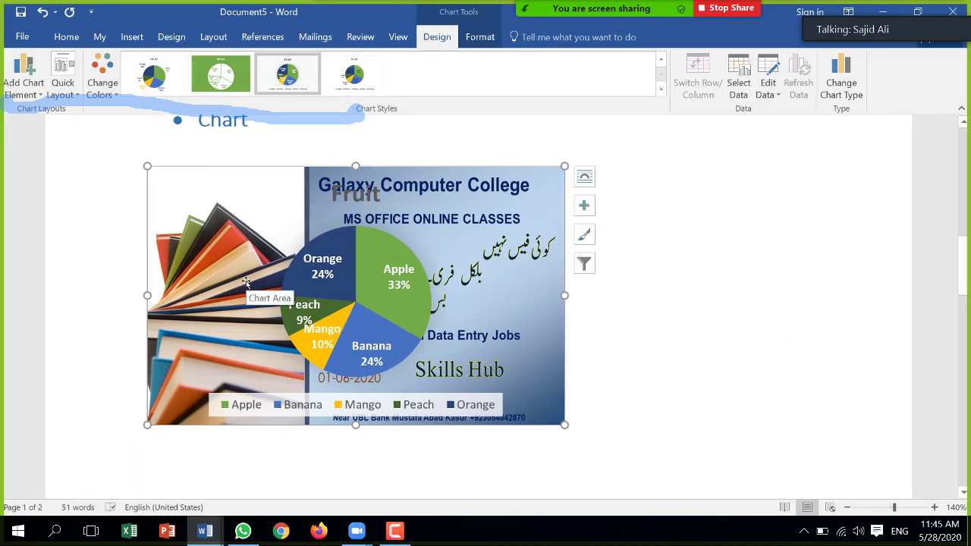
left_click(372, 251)
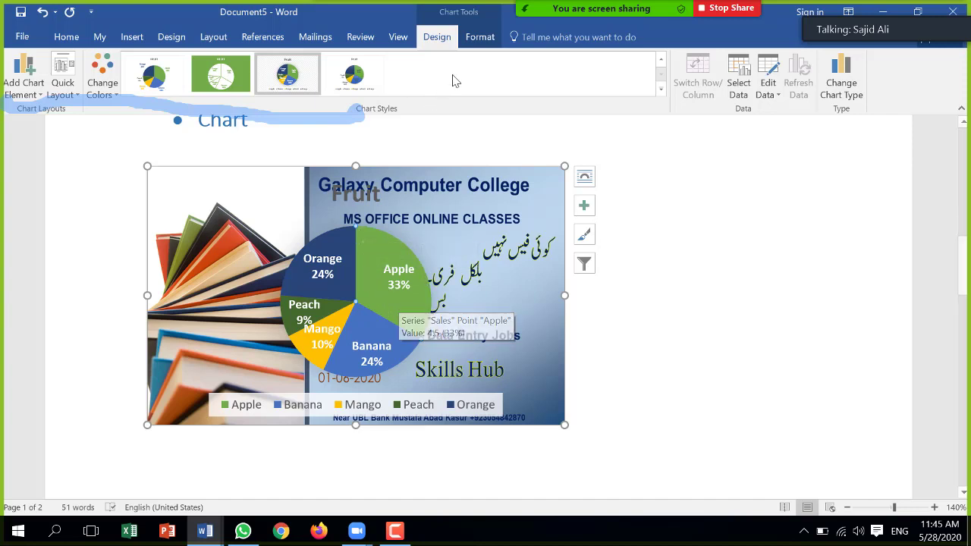
Step: Apply a yellow shape style to the Apple slice
left_click(481, 38)
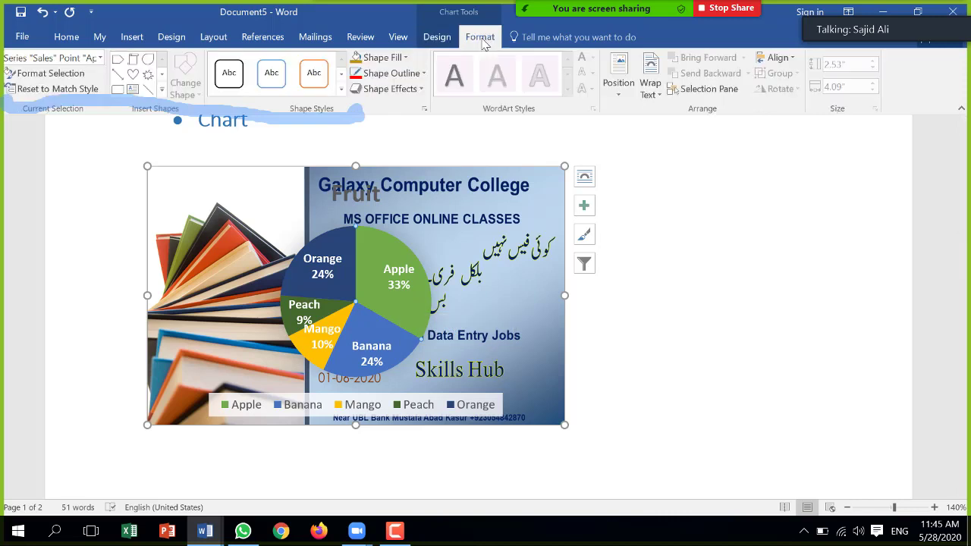
left_click(342, 89)
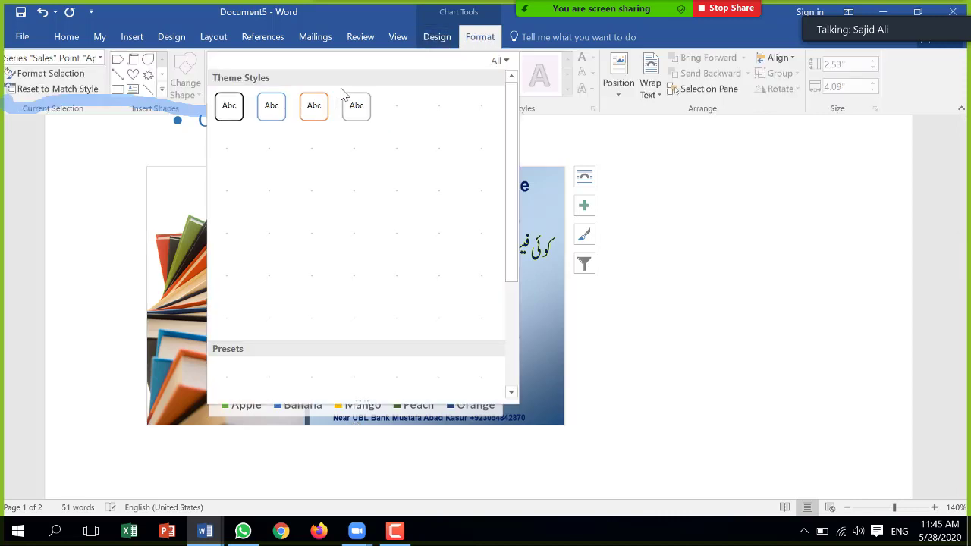
left_click(400, 147)
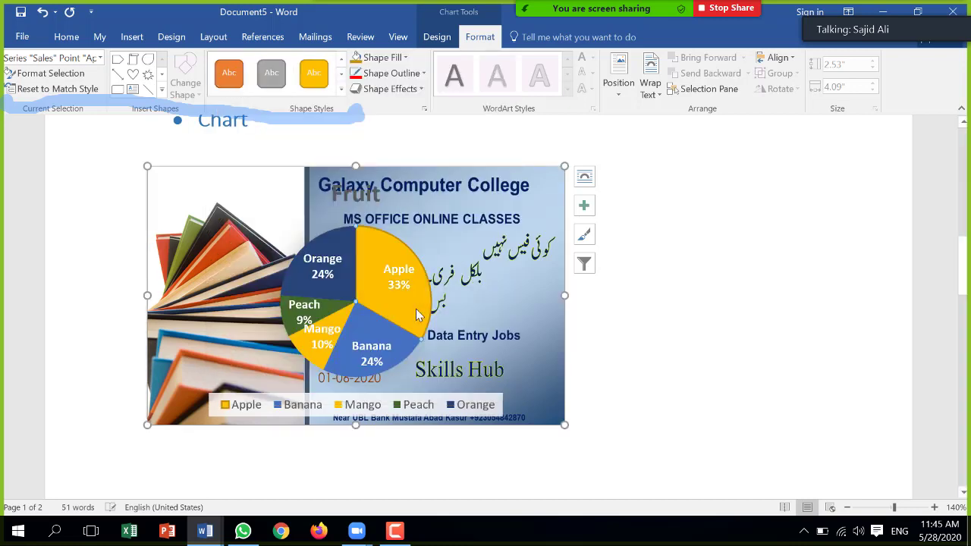
Step: Colour the Apple 33% data label text red
left_click(339, 322)
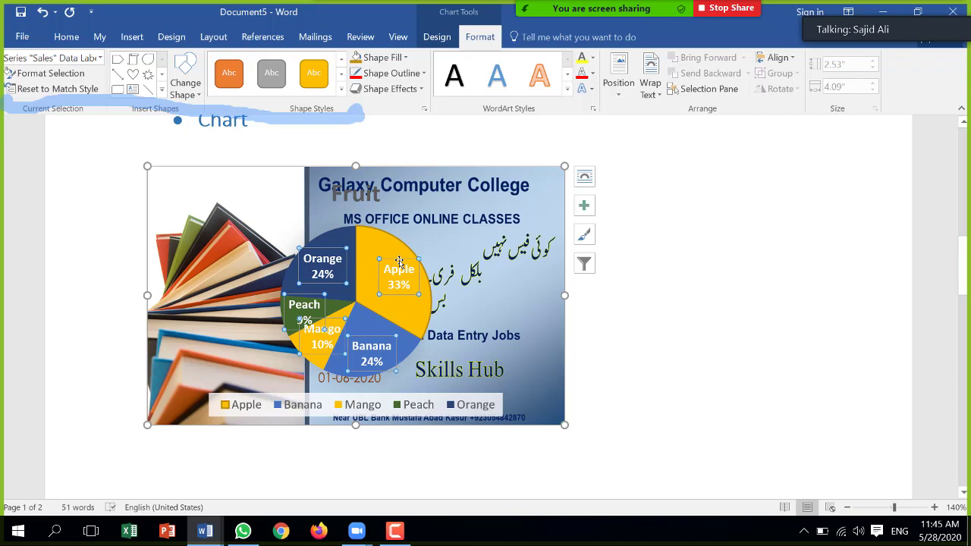
left_click(400, 262)
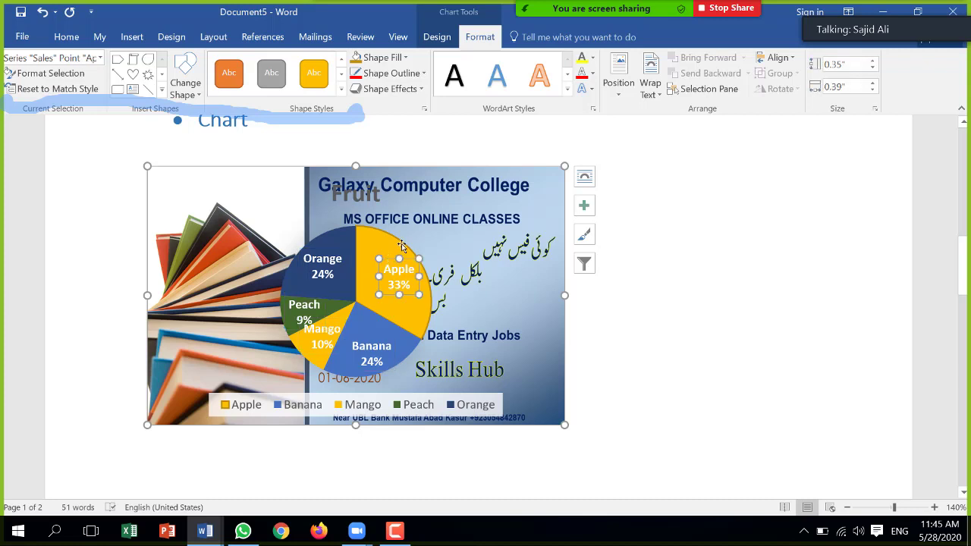
left_click(594, 58)
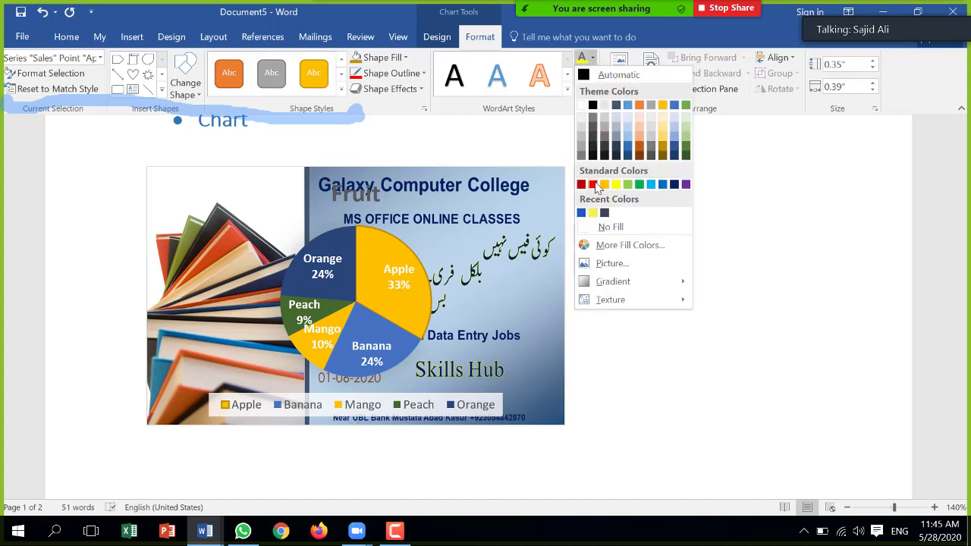
key("Escape")
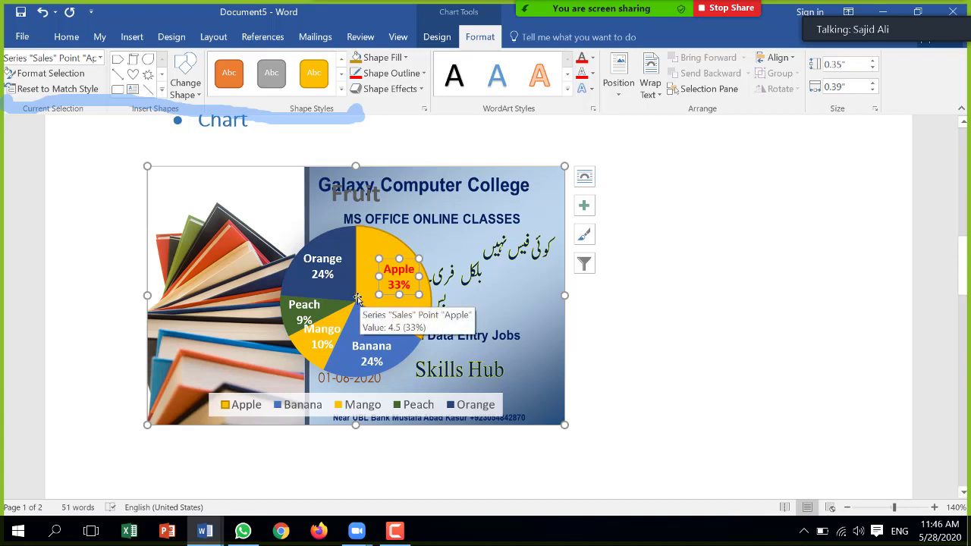
left_click(440, 44)
left_click(506, 177)
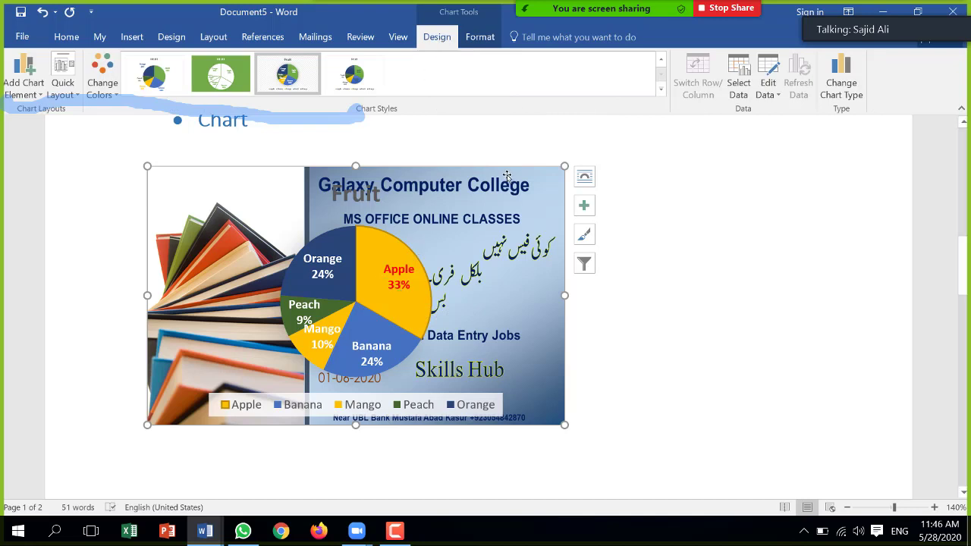
left_click(772, 91)
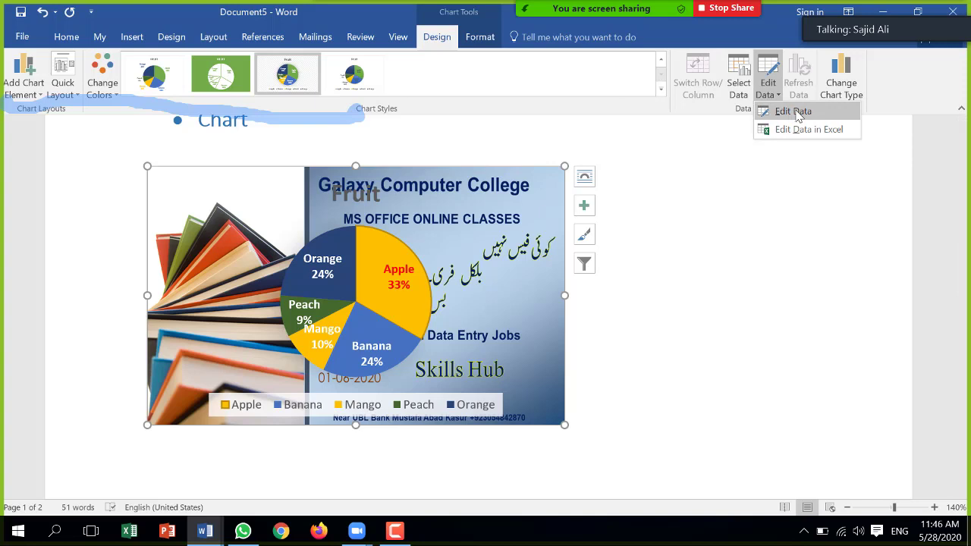
left_click(789, 108)
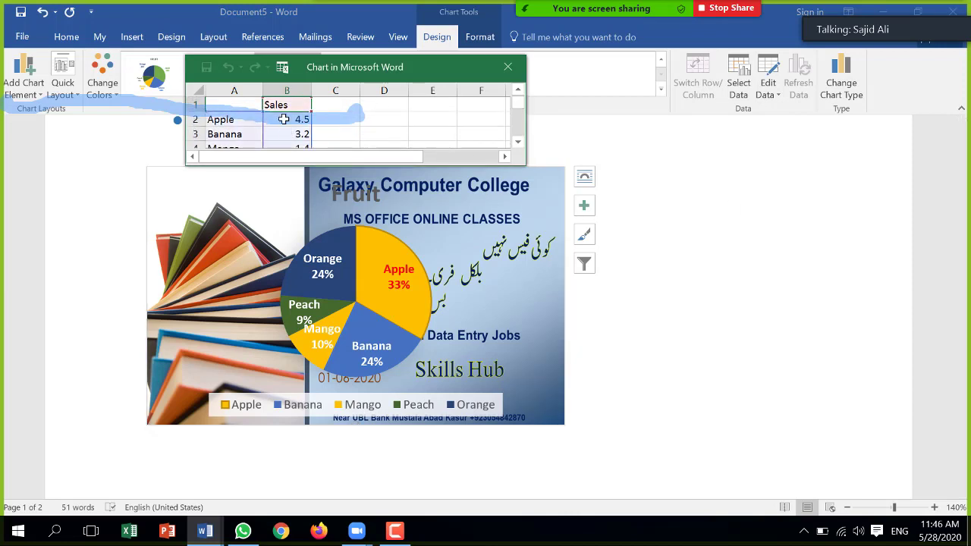
left_click(508, 69)
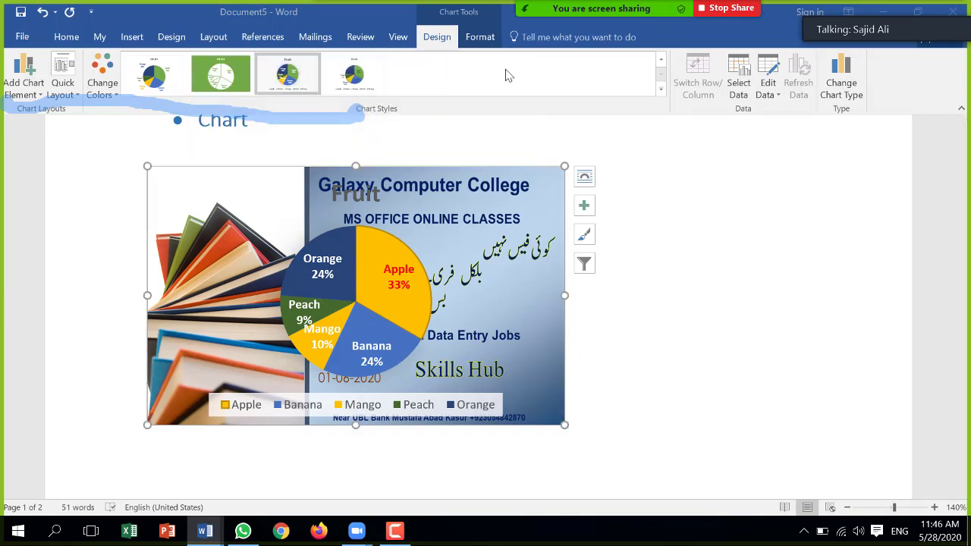
Step: Change the Fruit chart from a pie to a column chart type
left_click(853, 97)
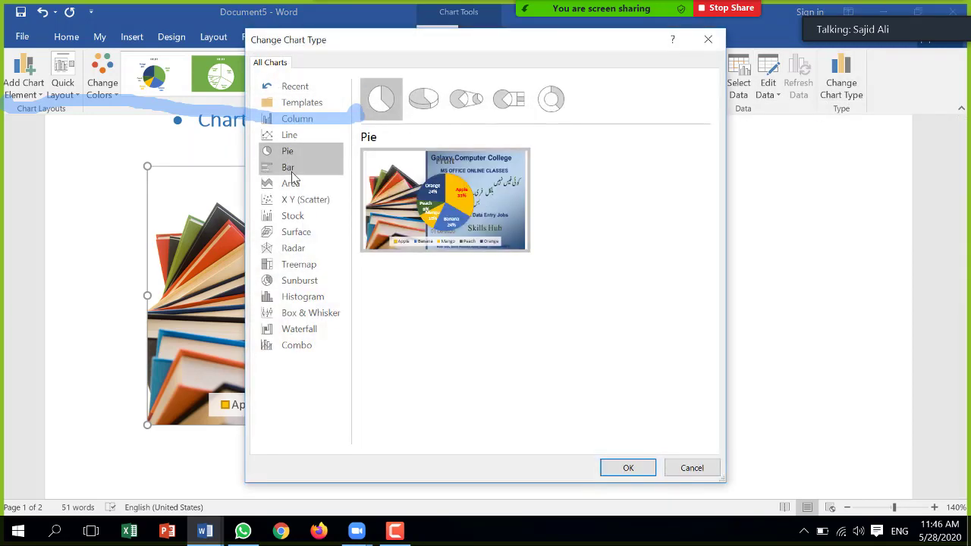
left_click(293, 119)
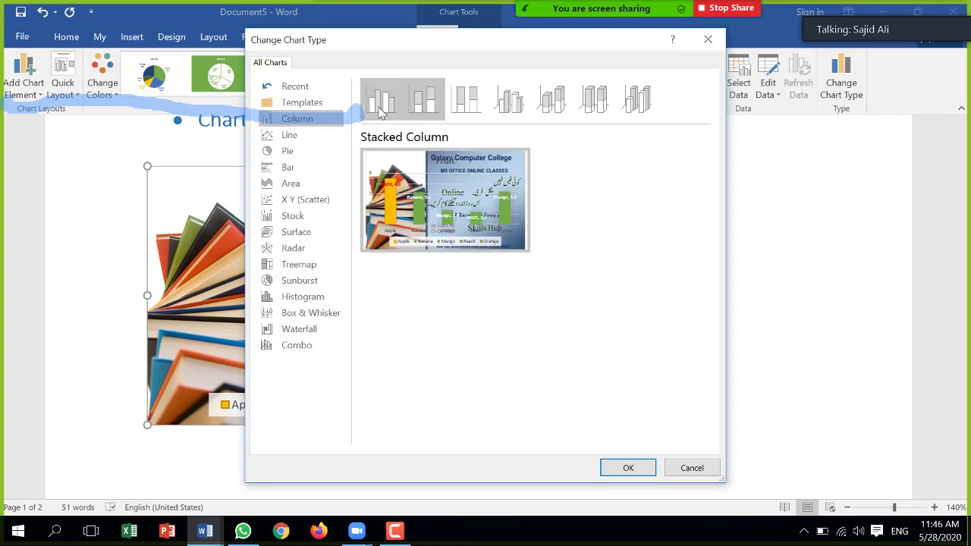
left_click(638, 470)
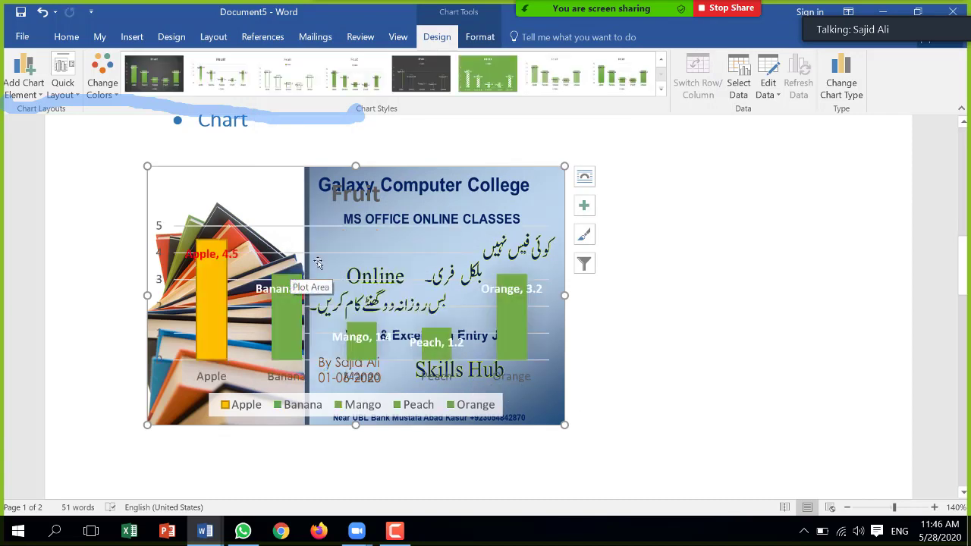
Step: Switch the chart to the Stacked Line with Markers type after previewing line variants
left_click(846, 83)
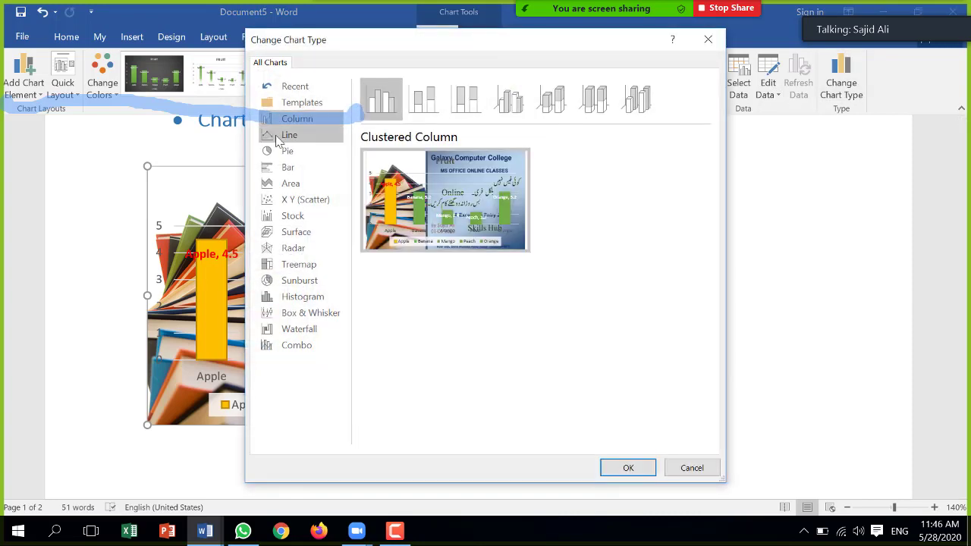
left_click(277, 136)
left_click(468, 118)
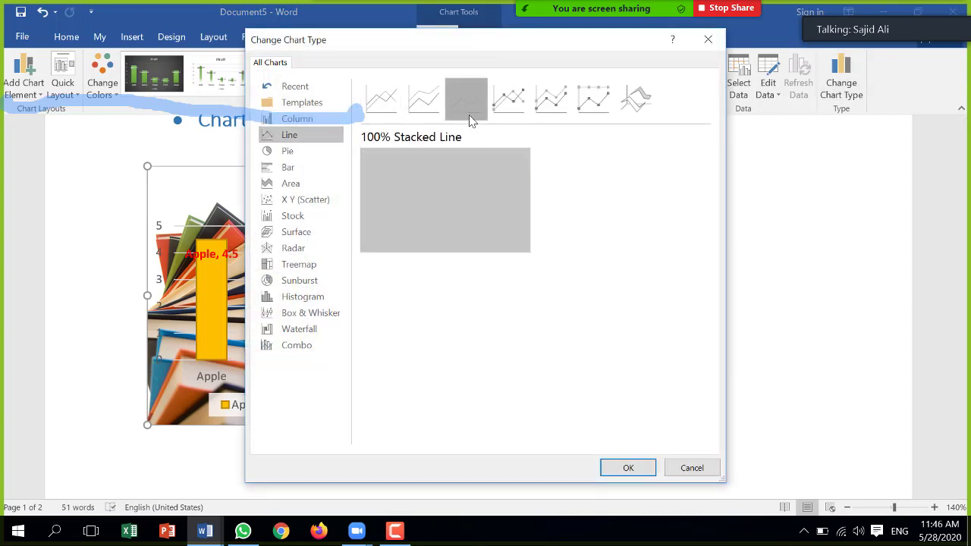
left_click(510, 99)
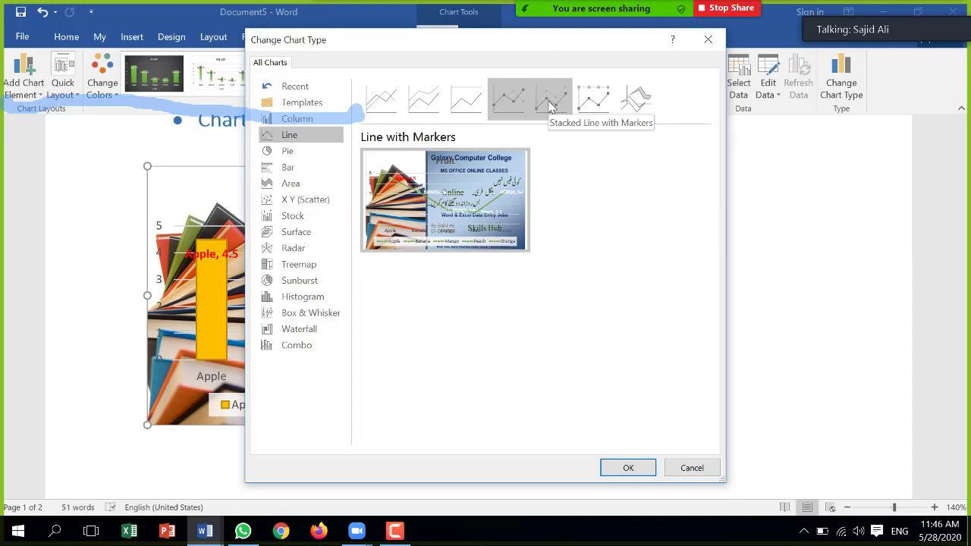
left_click(552, 105)
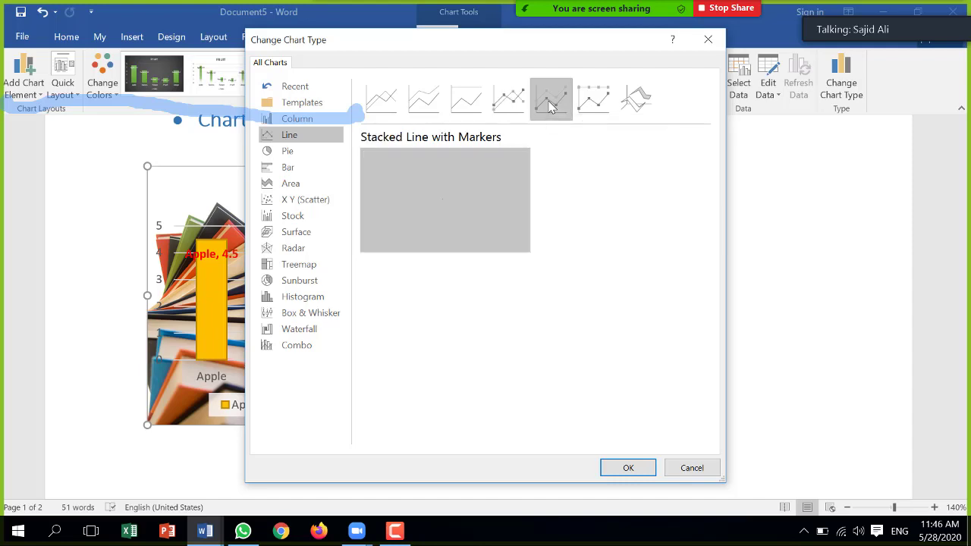
left_click(629, 468)
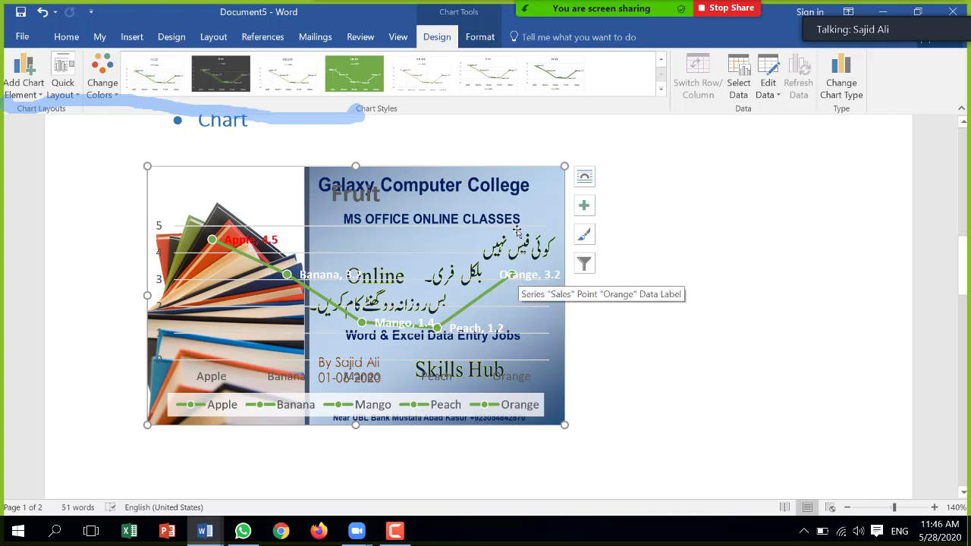
Step: Browse the bar, area, scatter, stock, surface, radar and Treemap types, then apply Sunburst
left_click(842, 79)
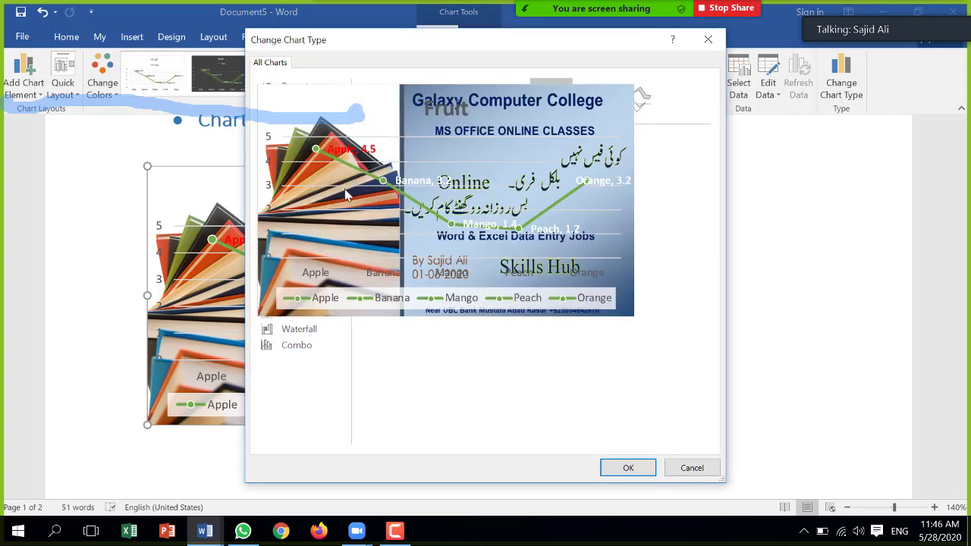
left_click(285, 170)
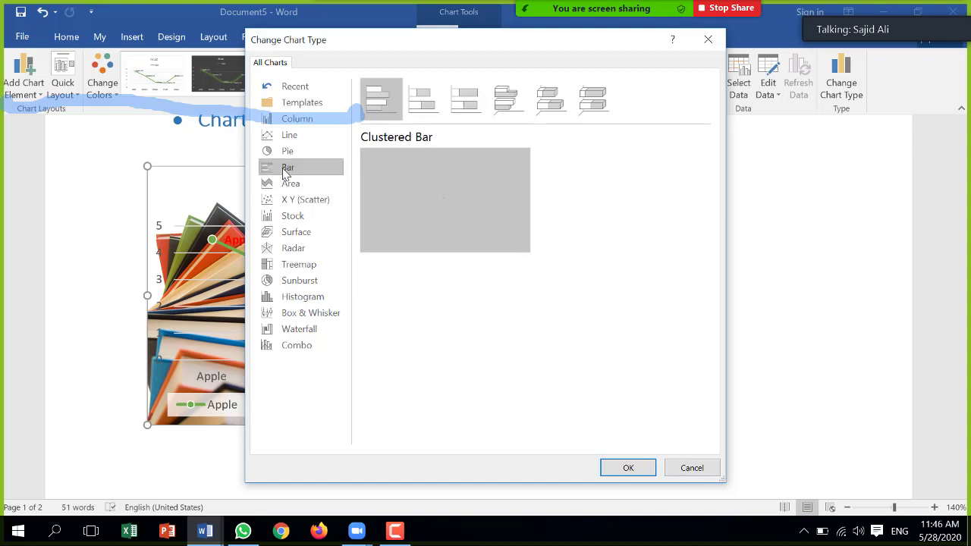
left_click(289, 186)
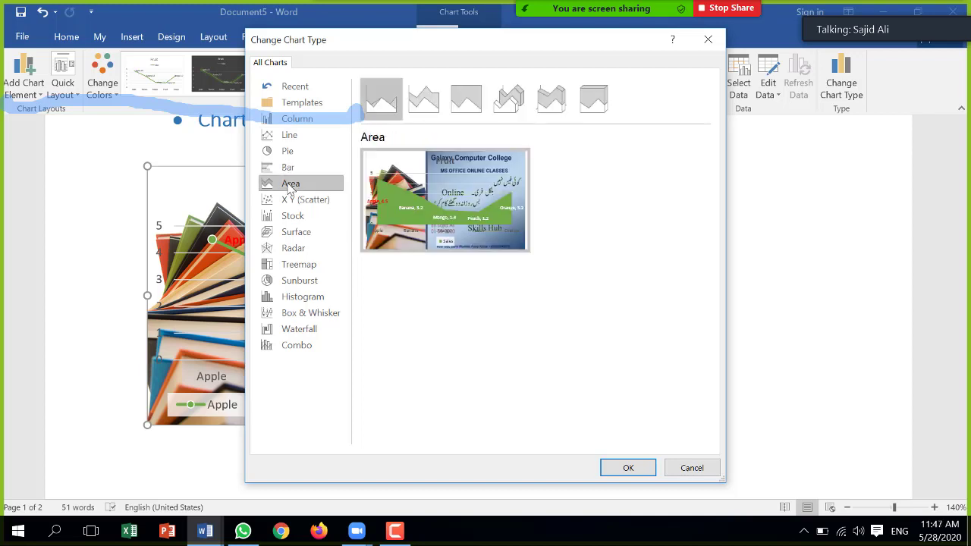
left_click(295, 201)
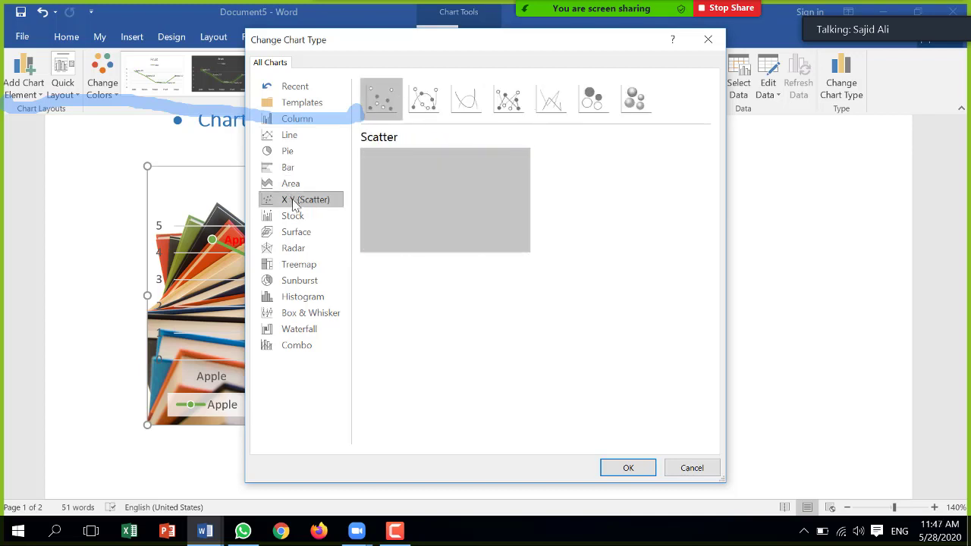
left_click(295, 218)
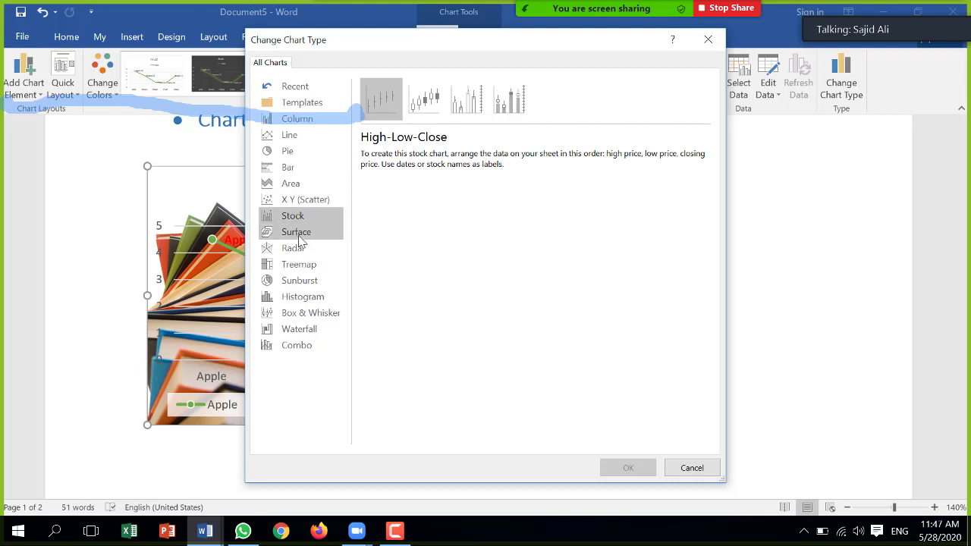
left_click(300, 235)
left_click(299, 249)
left_click(302, 267)
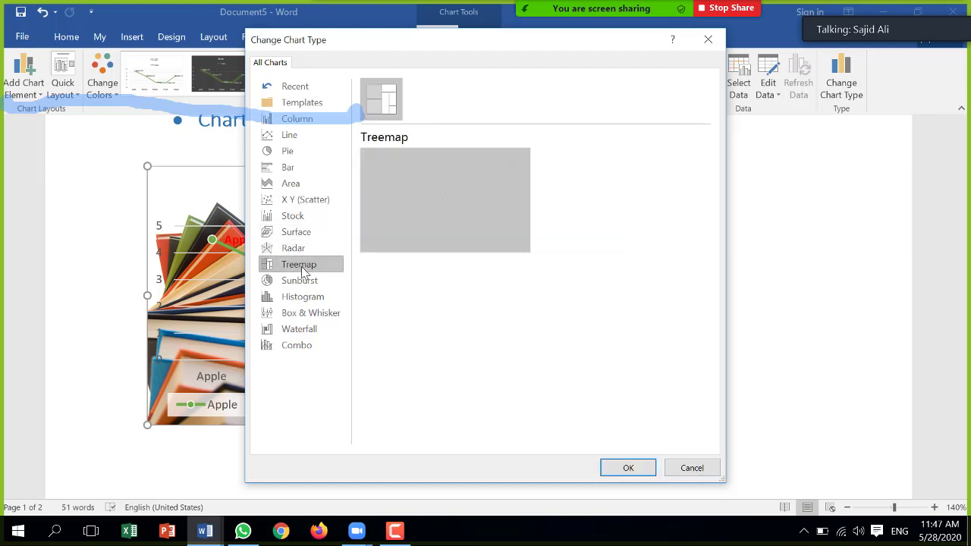
left_click(304, 281)
mouse_move(458, 212)
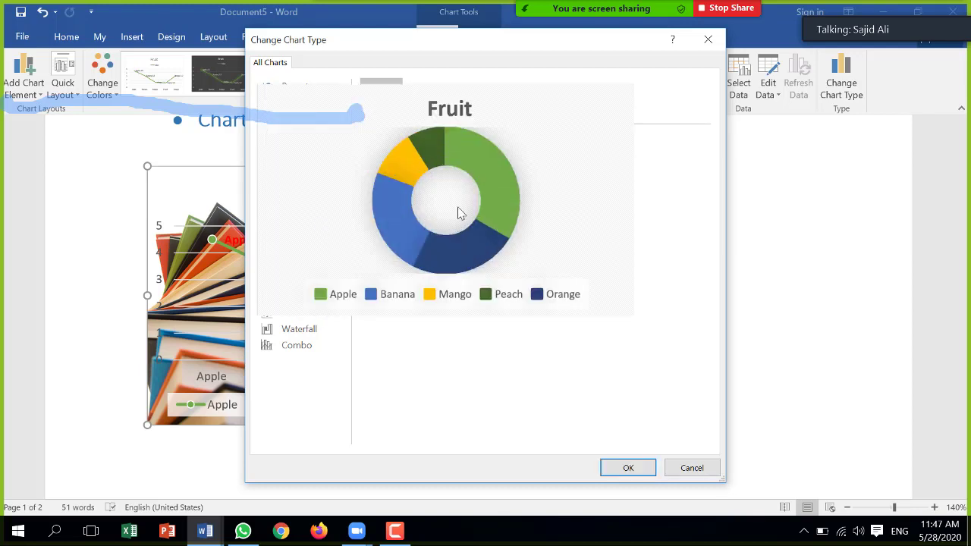
left_click(627, 466)
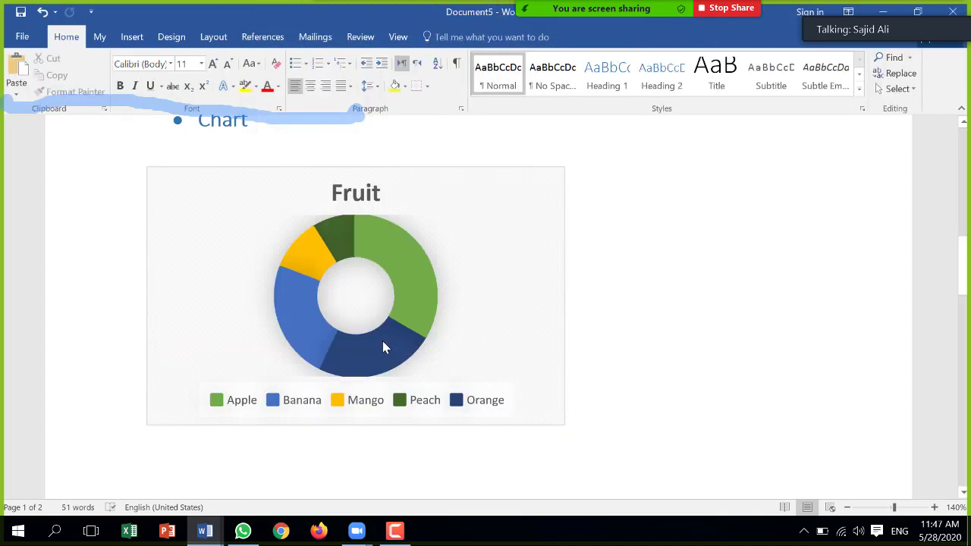
Step: Apply the shaded-background, shadowed style from the Chart Styles gallery to the Fruit doughnut chart
left_click(487, 259)
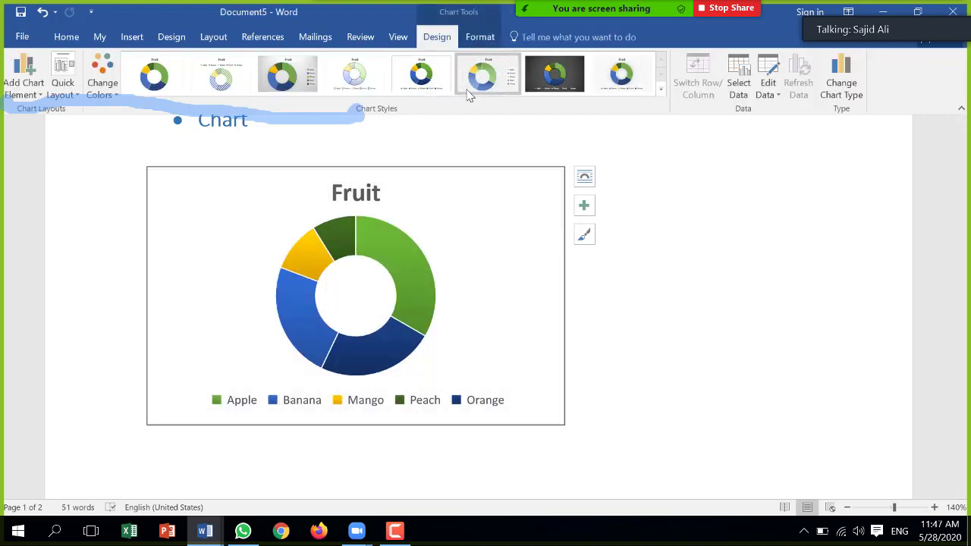
left_click(516, 89)
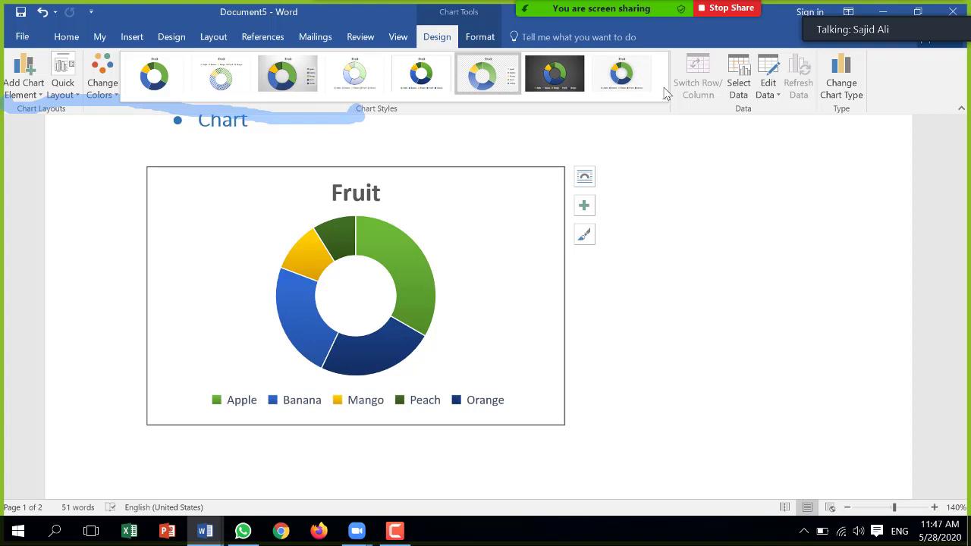
left_click(630, 93)
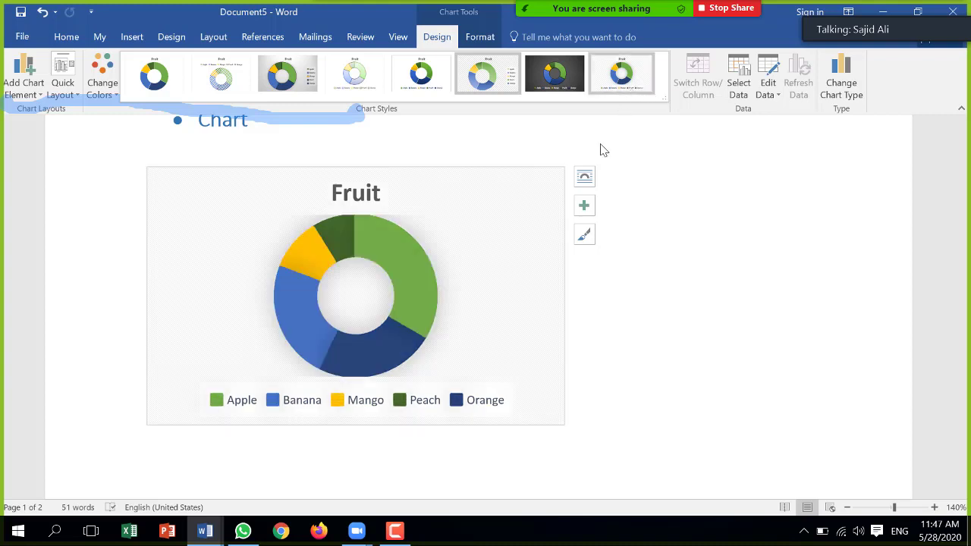
left_click(559, 177)
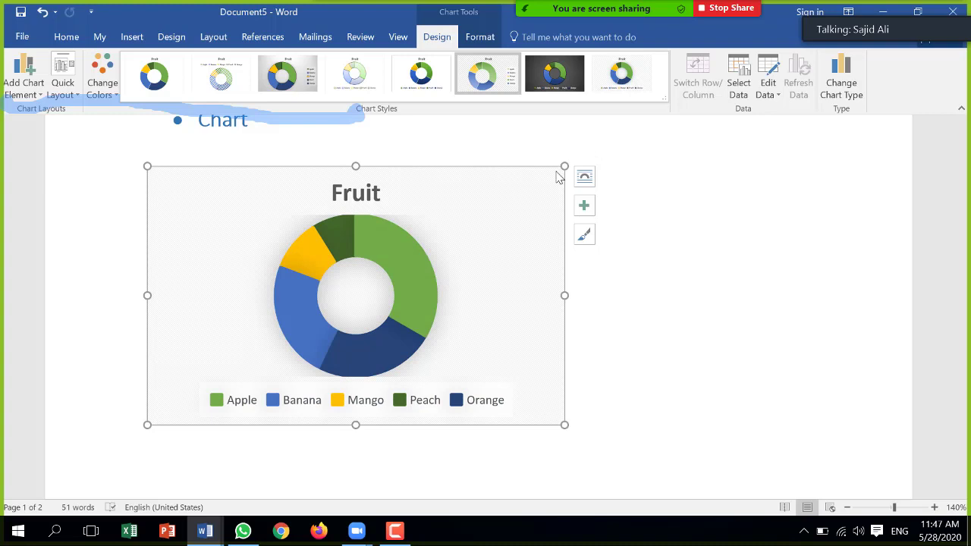
left_click(65, 39)
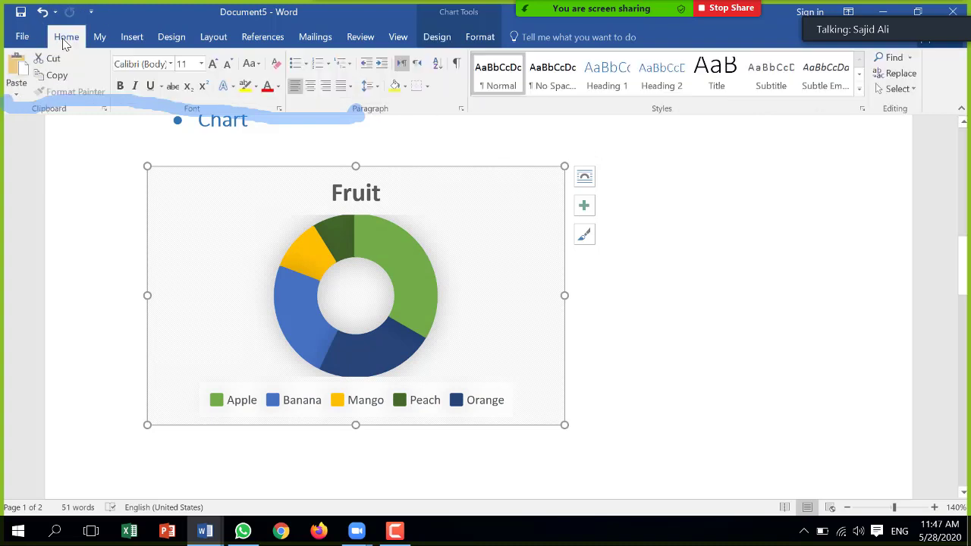
left_click(134, 38)
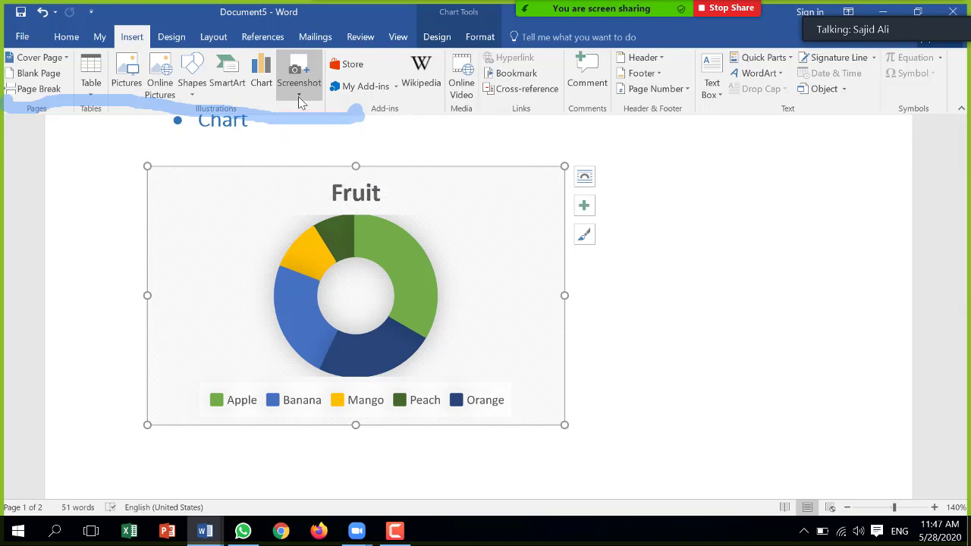
Step: Insert a Screen Clipping of the Disorders of EDJOO flowchart from the other document
scroll(298, 96, "down", 1)
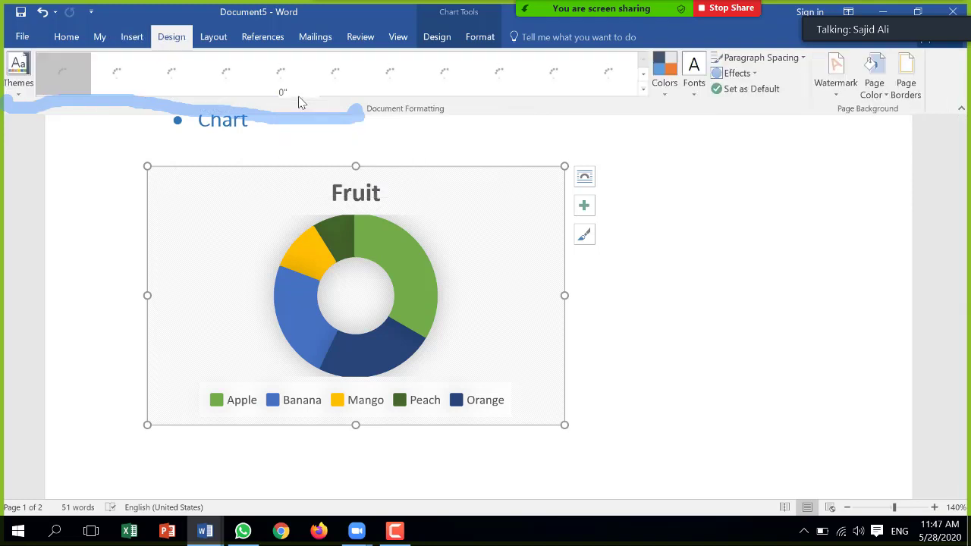
scroll(298, 97, "down", 1)
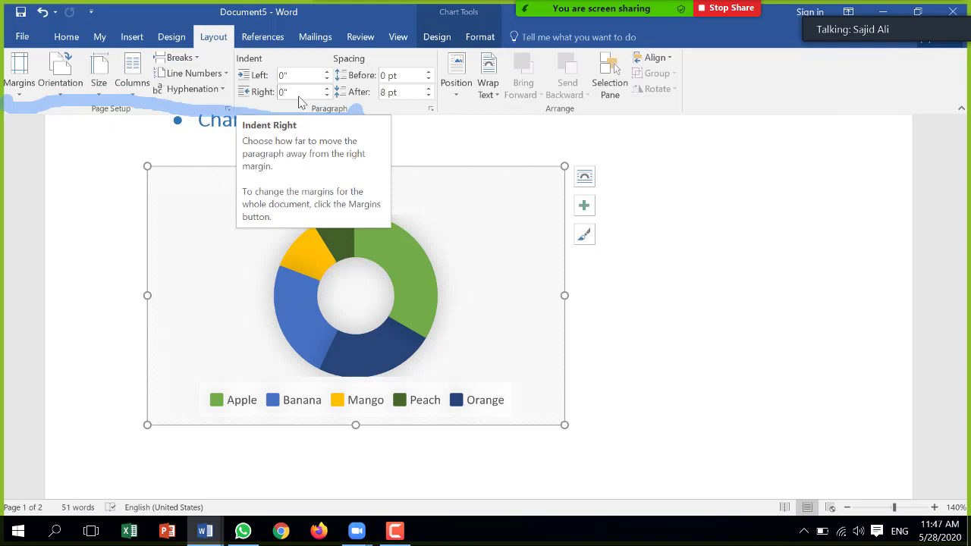
left_click(129, 38)
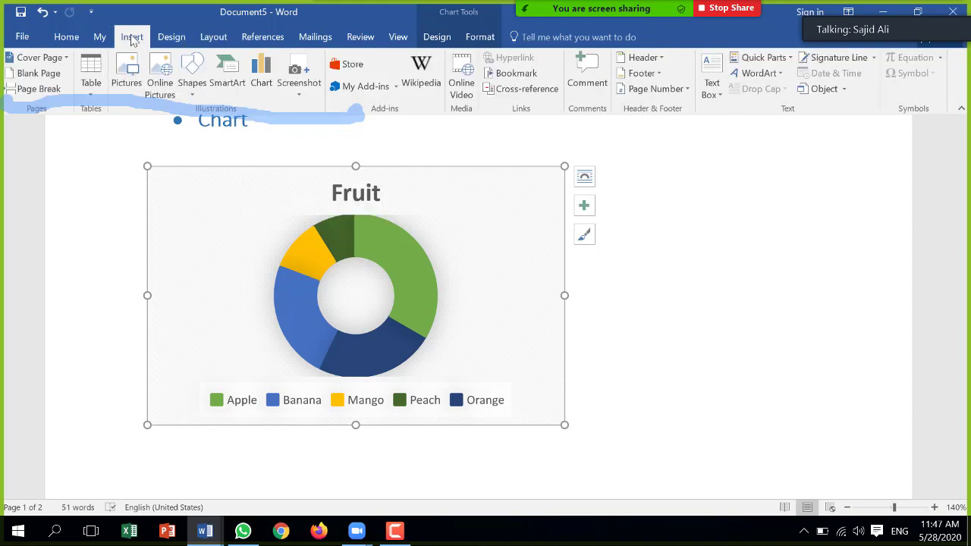
left_click(297, 97)
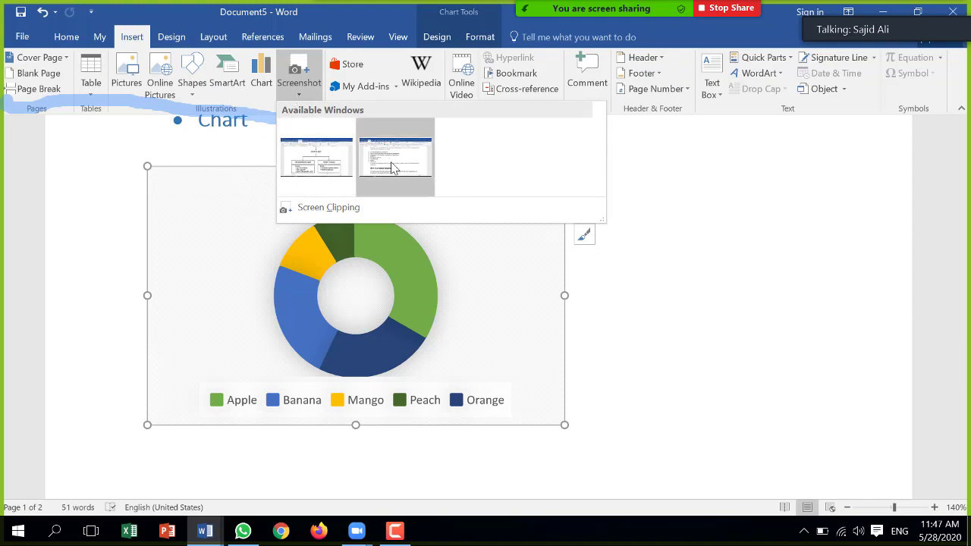
left_click(320, 210)
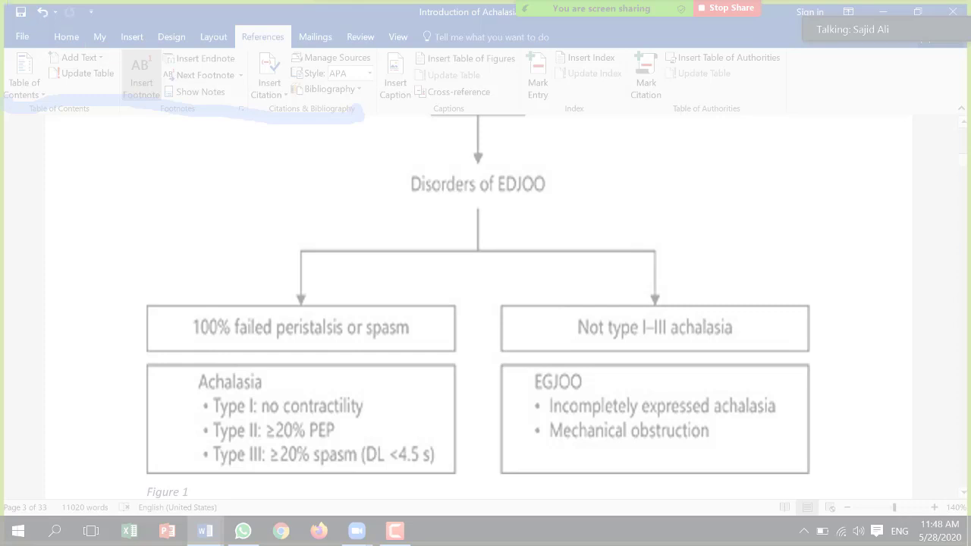
left_click_drag(3, 8, 970, 509)
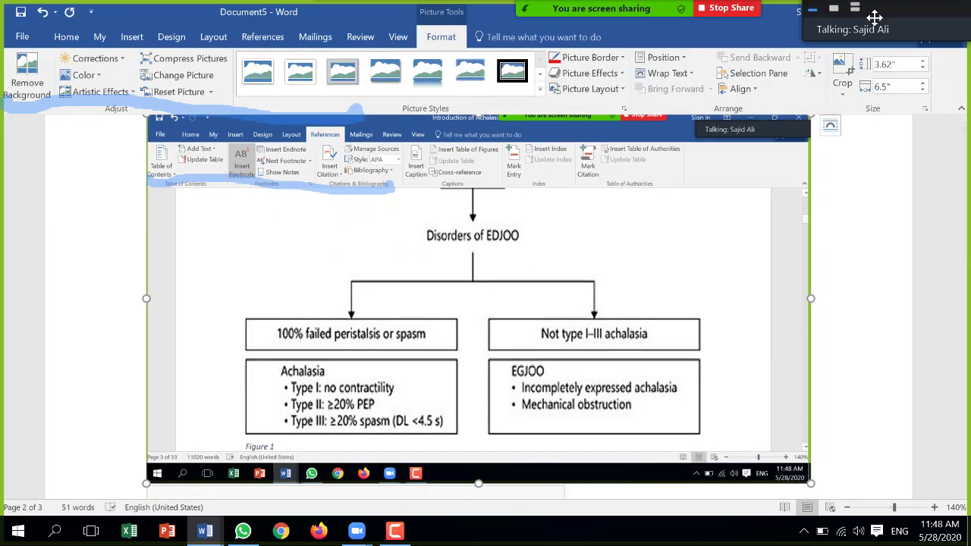
Step: Launch Snipping Tool and snip the taskbar strip along the bottom of the screen
left_click(55, 531)
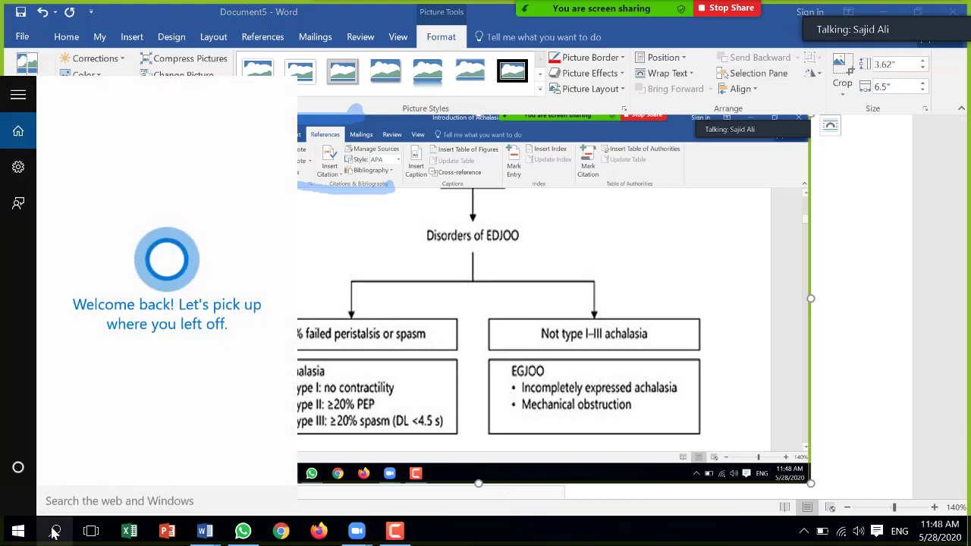
type("snipp")
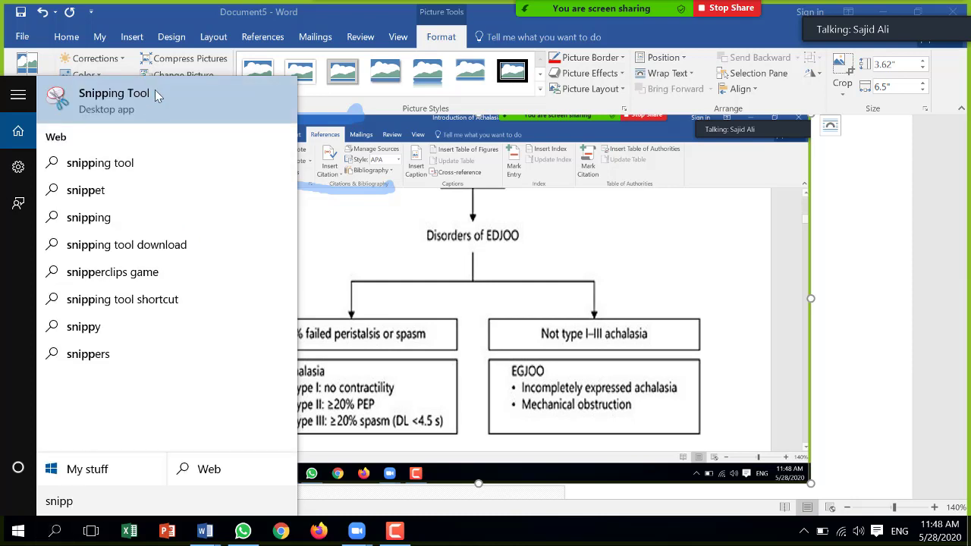
left_click(155, 94)
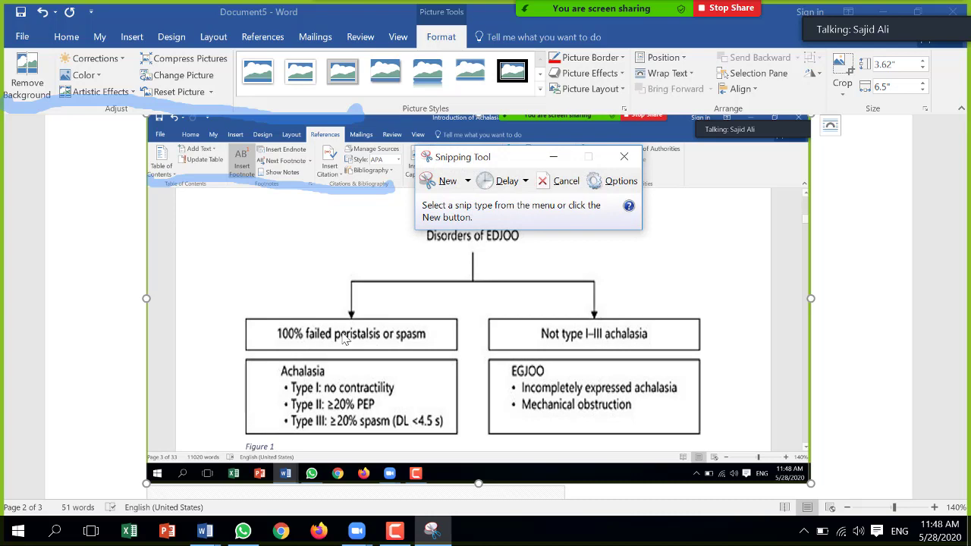
left_click(447, 182)
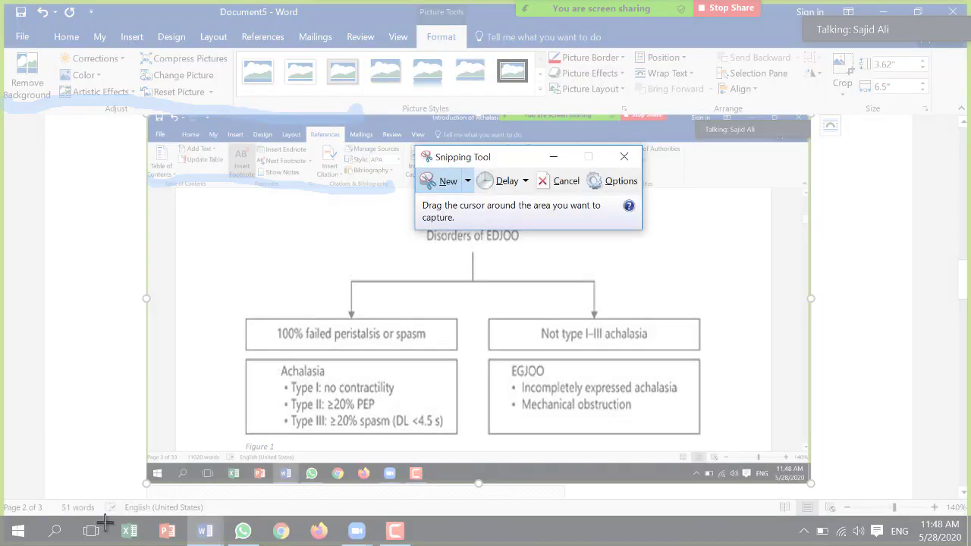
left_click_drag(1, 510, 970, 545)
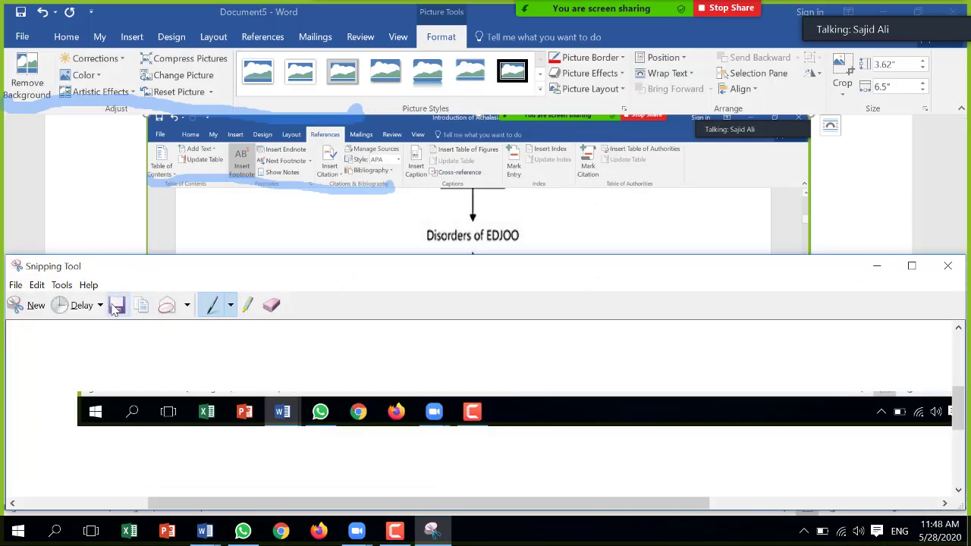
Step: Save the snip as PNG file 'as' in Documents and close Snipping Tool
left_click(116, 306)
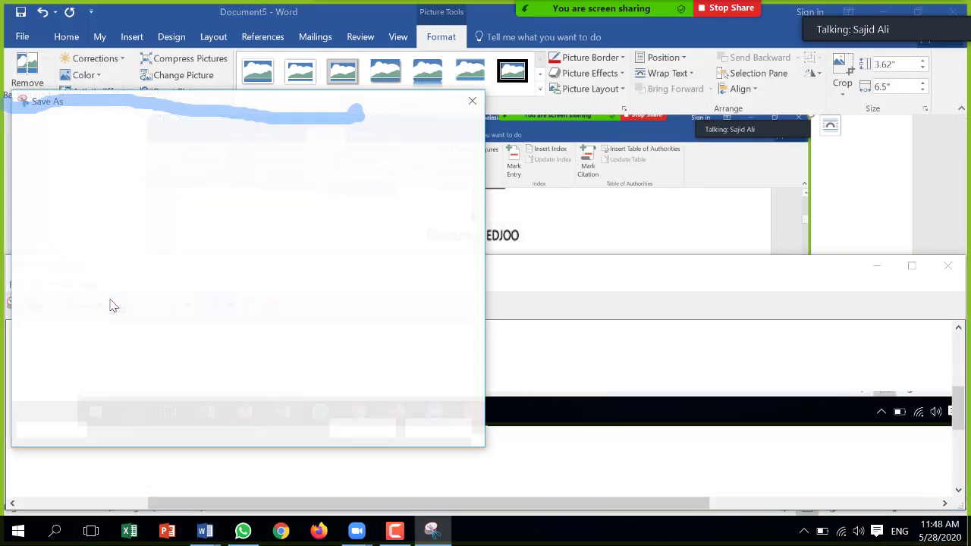
type("as")
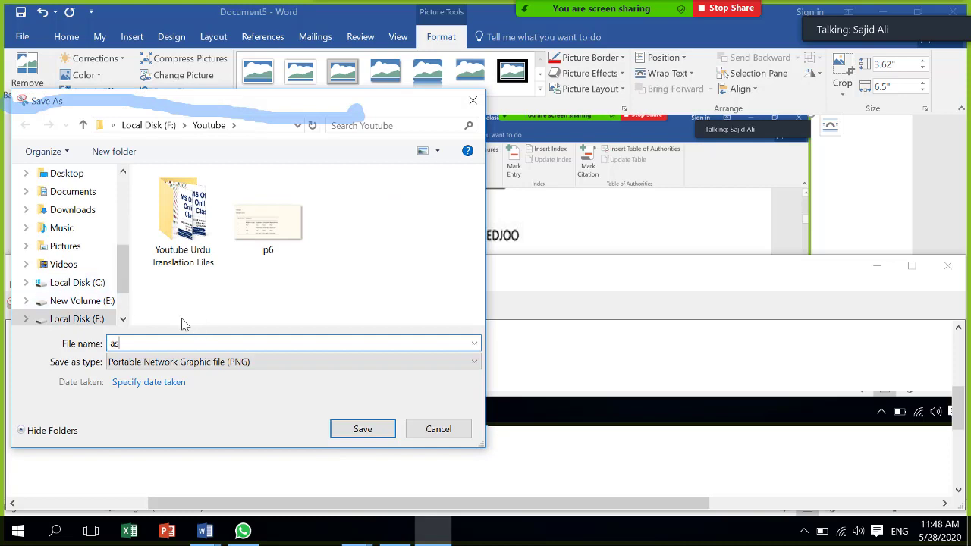
left_click(72, 191)
left_click(373, 431)
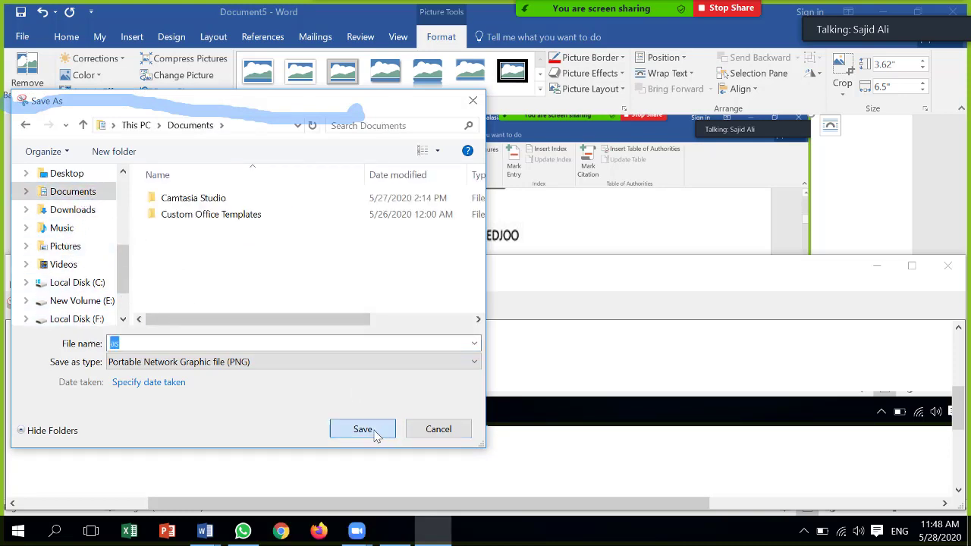
left_click(948, 265)
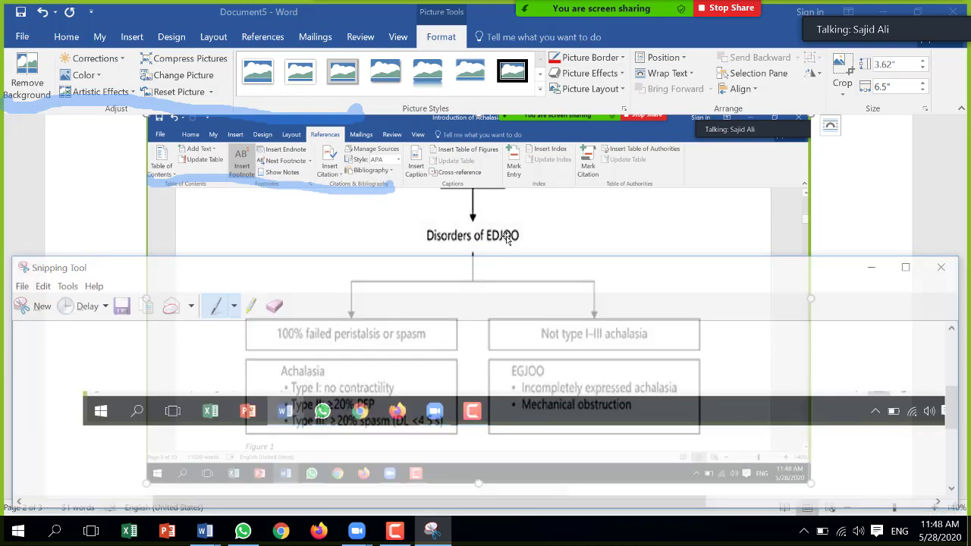
Step: Place the insertion point at the top of page 3, just above the red heart
scroll(331, 273, "down", 3)
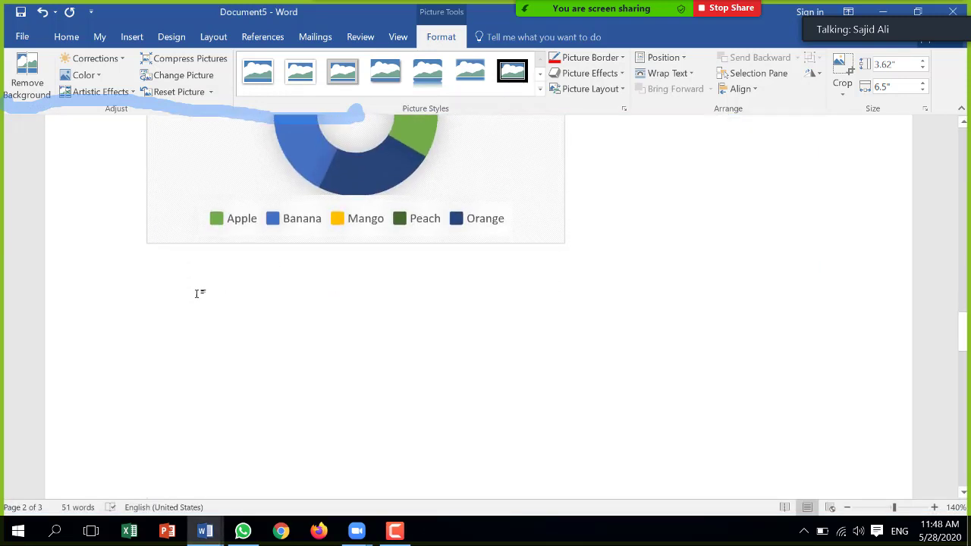
scroll(195, 288, "down", 4)
left_click(192, 283)
scroll(192, 282, "down", 5)
scroll(192, 281, "up", 6)
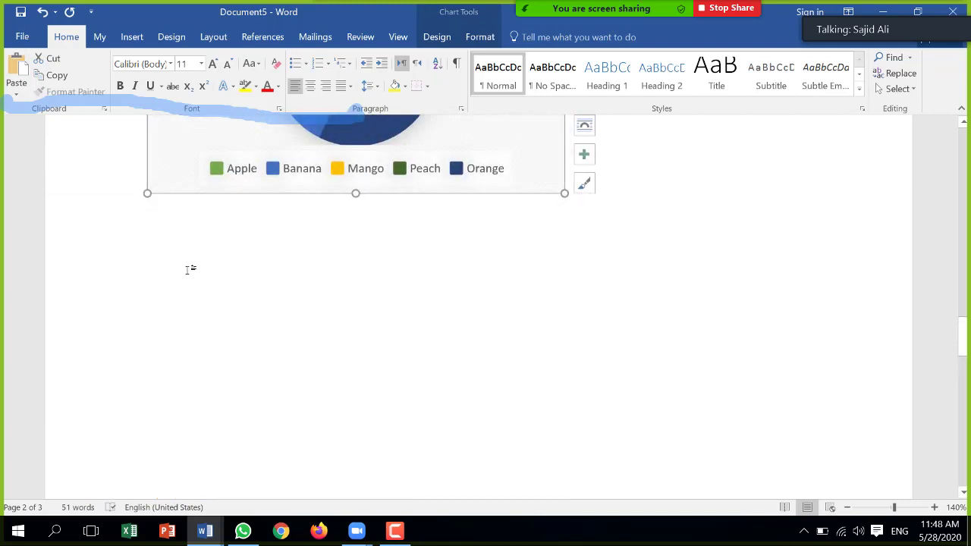
scroll(432, 338, "down", 3)
scroll(463, 351, "down", 3)
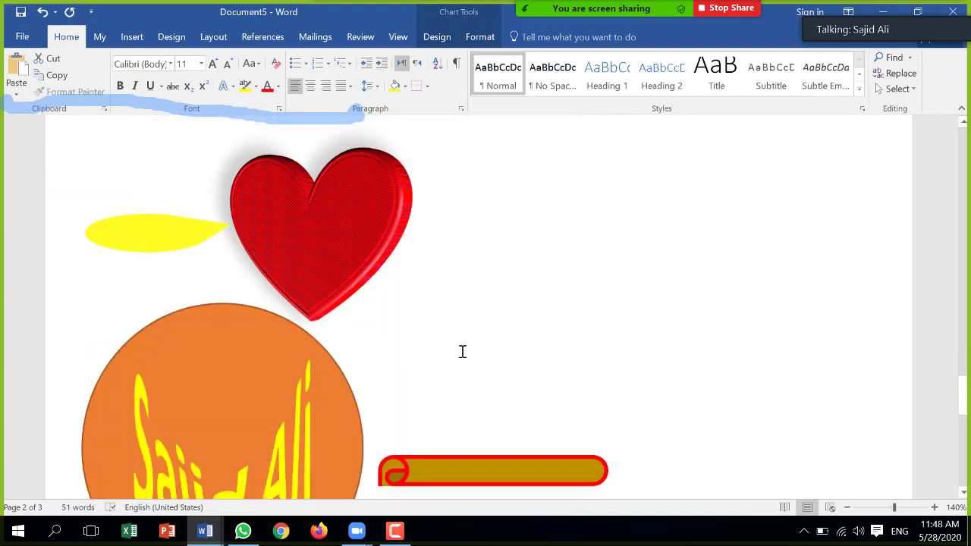
scroll(478, 343, "down", 1)
left_click(478, 343)
scroll(112, 183, "up", 3)
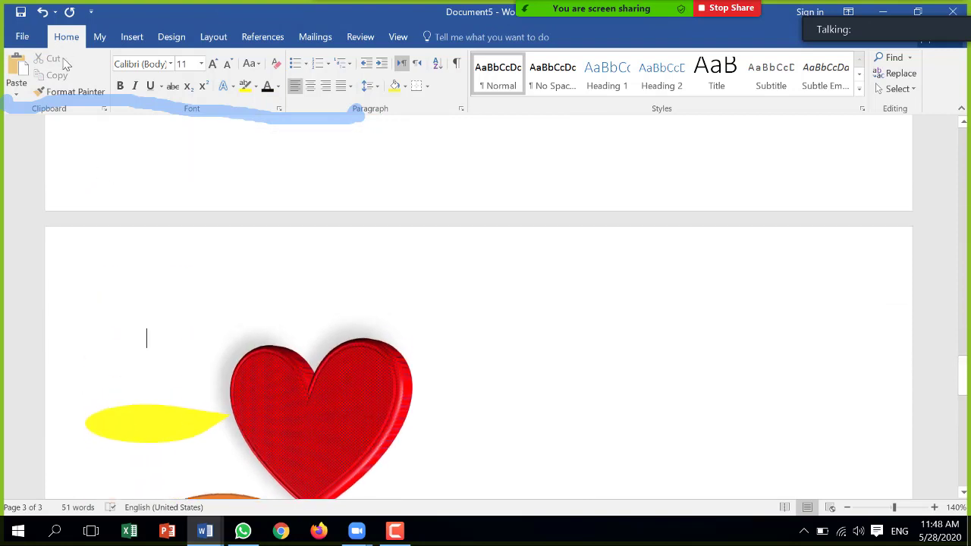
Step: Insert the picture file 'as' from the Documents folder
left_click(132, 37)
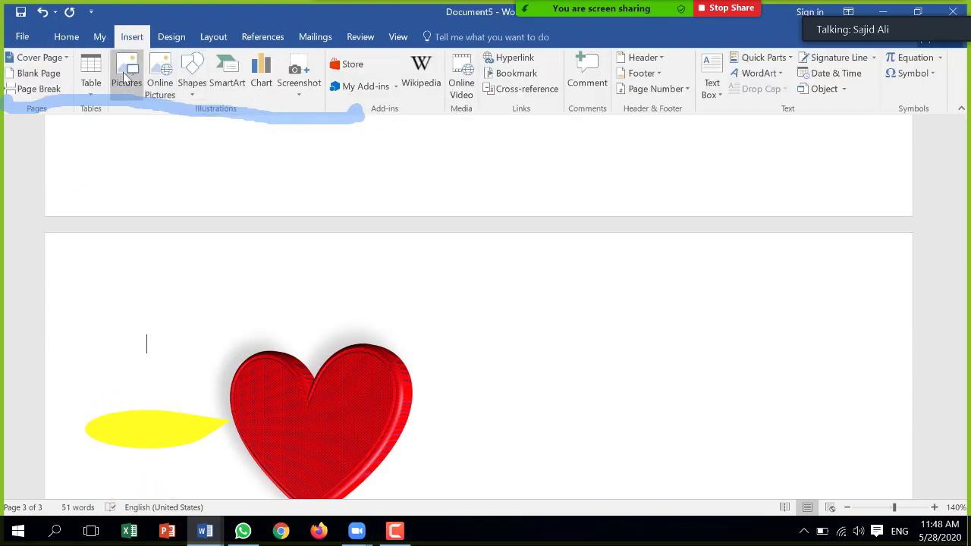
left_click(126, 76)
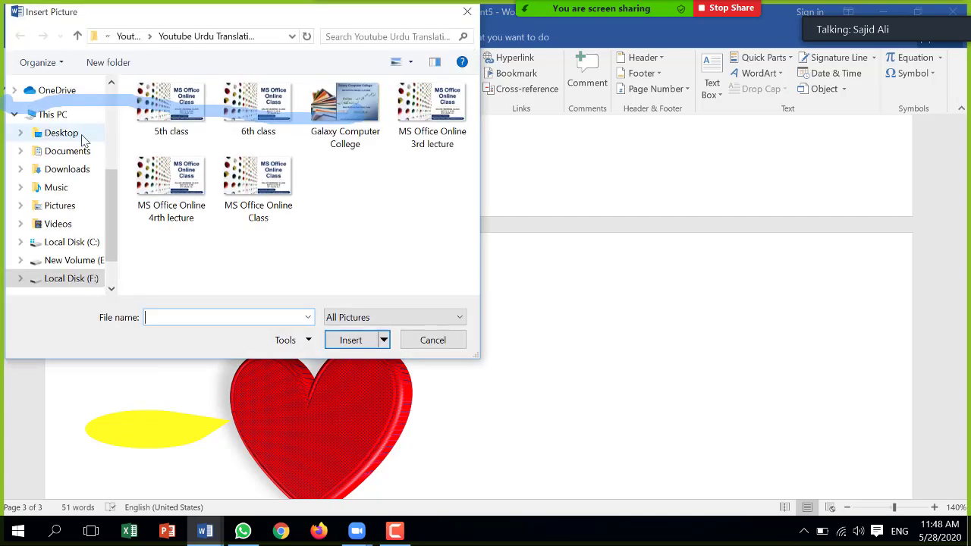
left_click(67, 154)
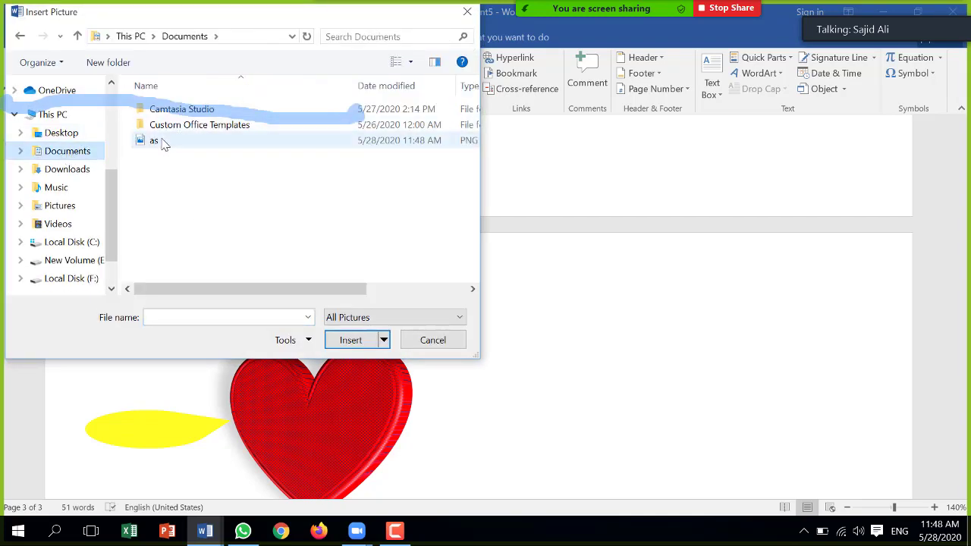
left_click(156, 141)
left_click(351, 340)
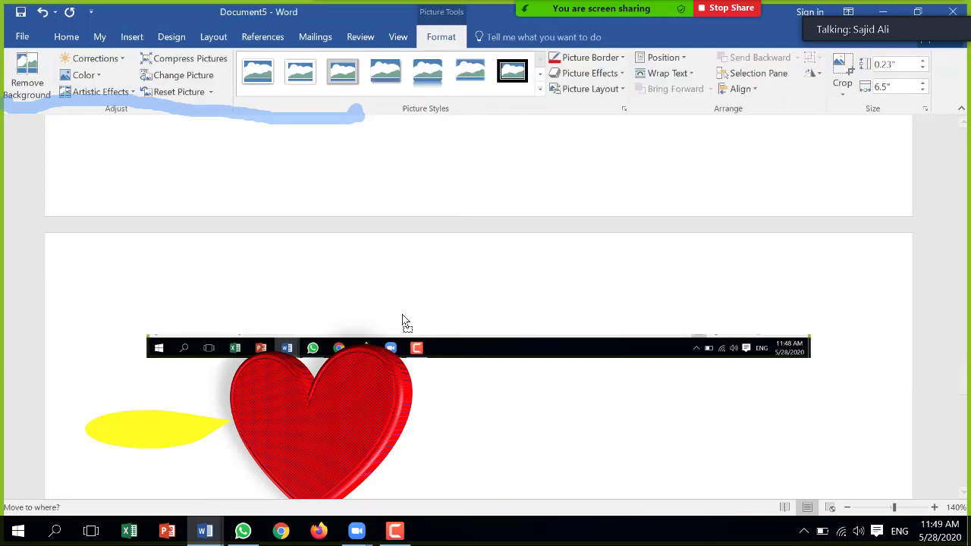
Step: Set the taskbar picture's text wrapping to Through and drag it down over the red heart
left_click(667, 72)
left_click(684, 140)
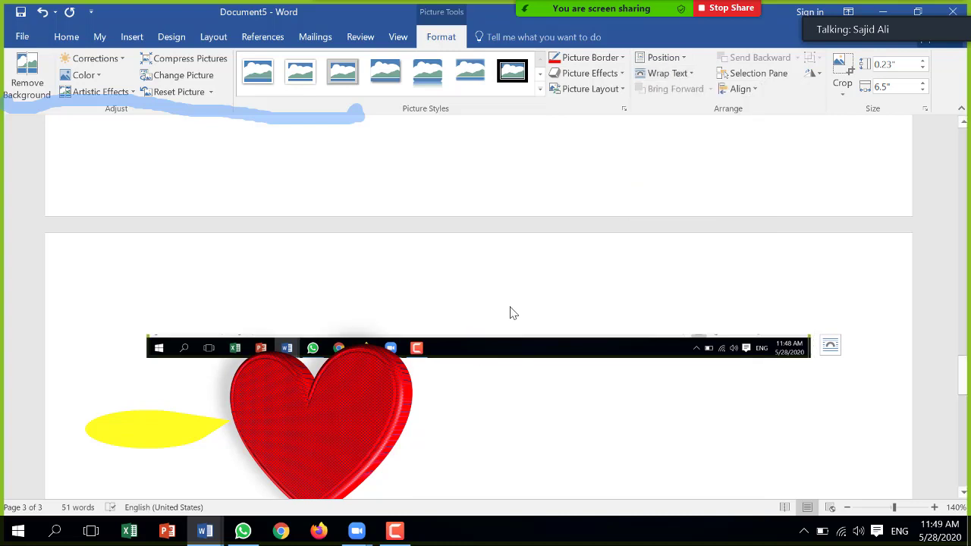
left_click_drag(544, 393, 534, 408)
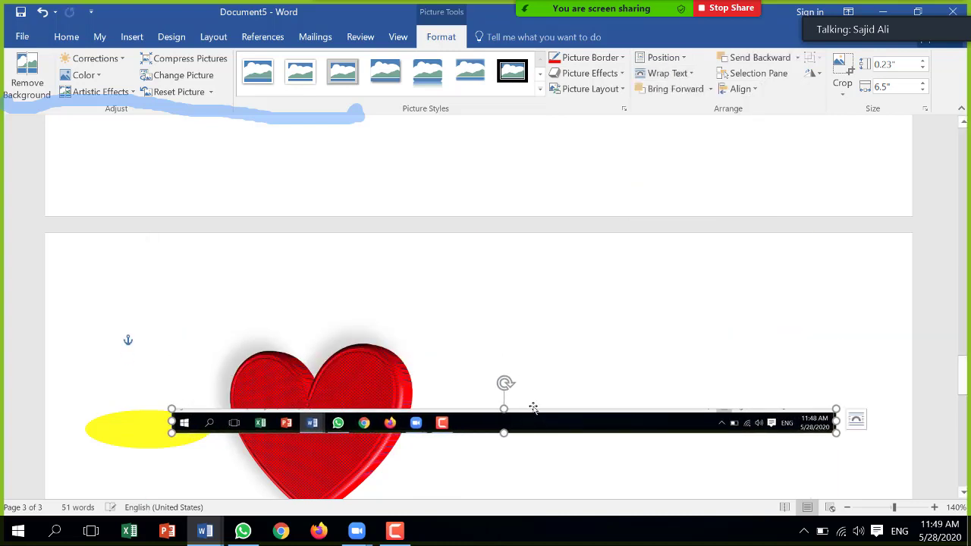
Step: Open Google Chrome from the taskbar to a new tab with the Google search page
scroll(533, 409, "down", 1)
scroll(534, 409, "down", 2)
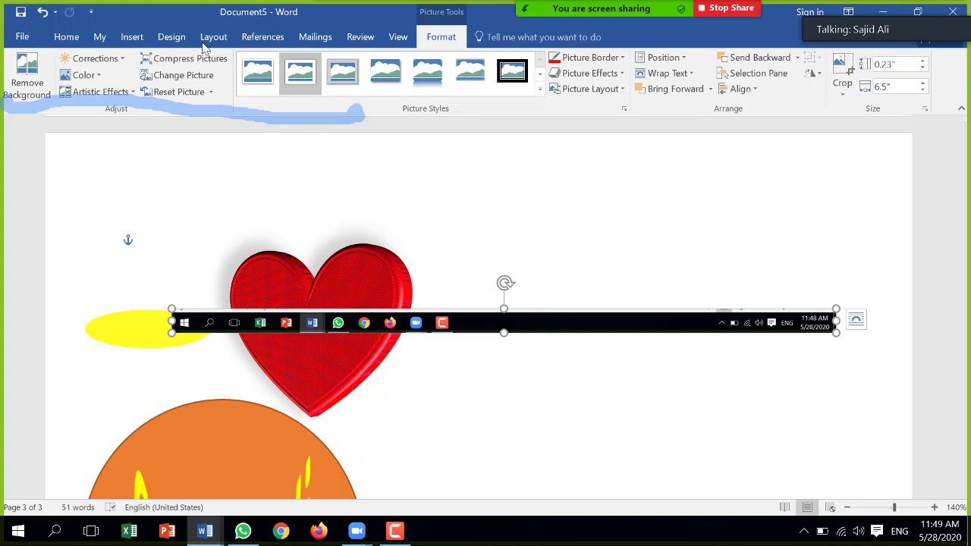
left_click(132, 37)
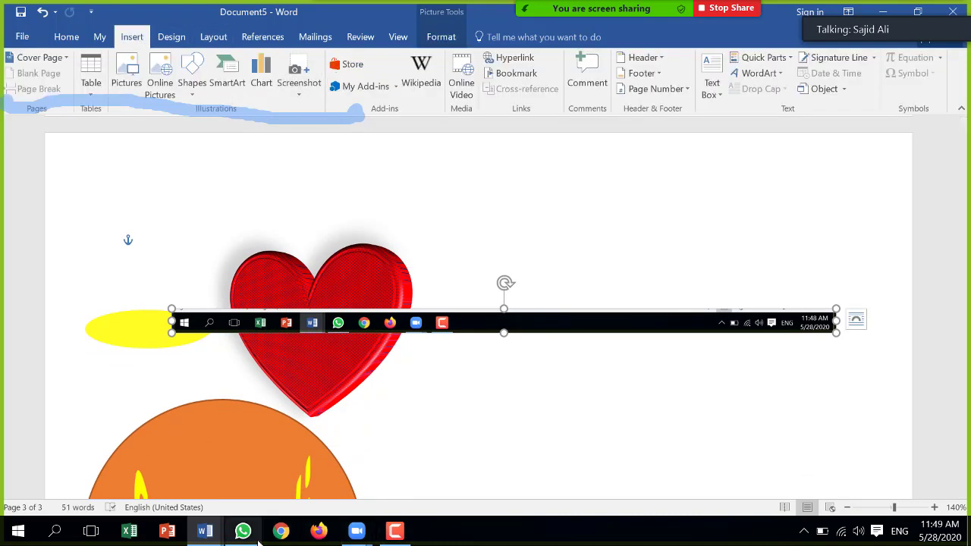
left_click(281, 531)
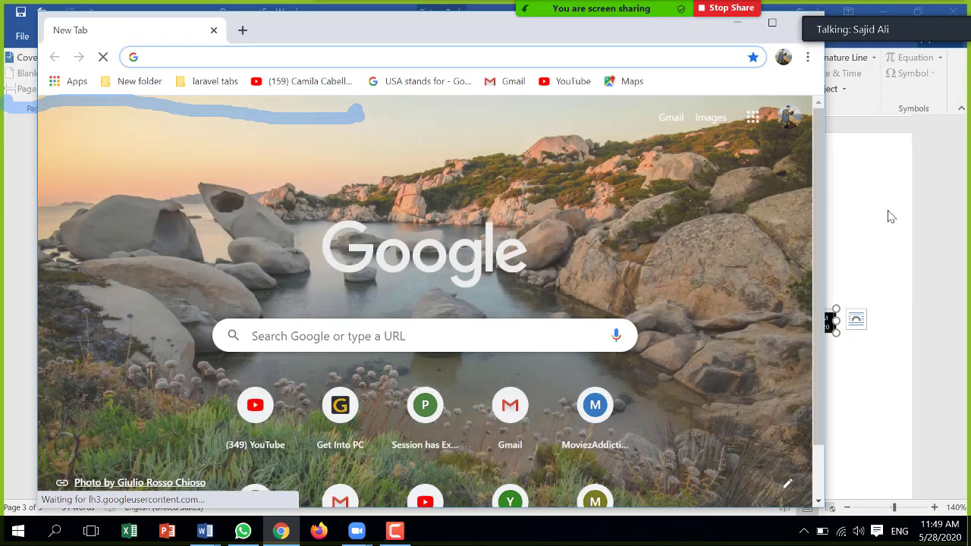
Step: Insert a Screen Clipping of Chrome's Google new-tab page into Document5
left_click(891, 217)
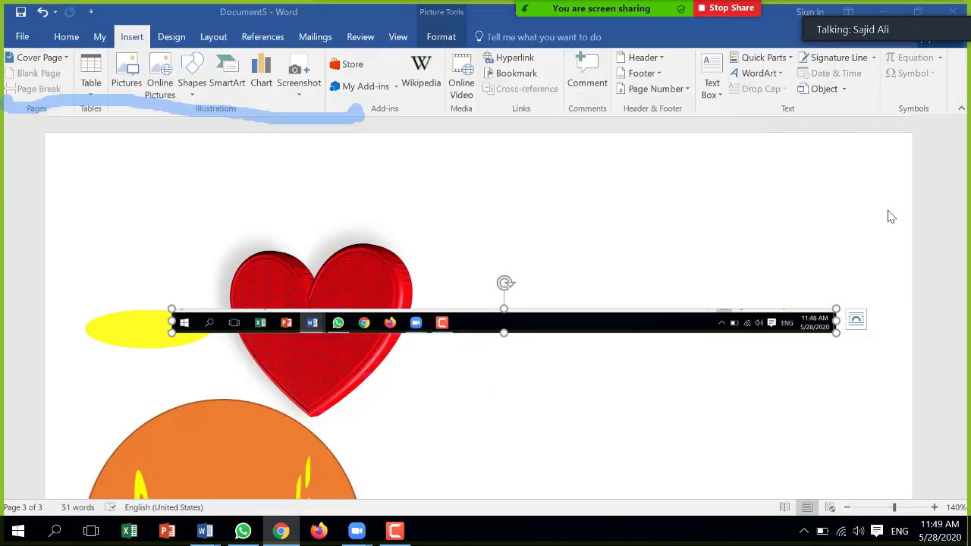
left_click(301, 97)
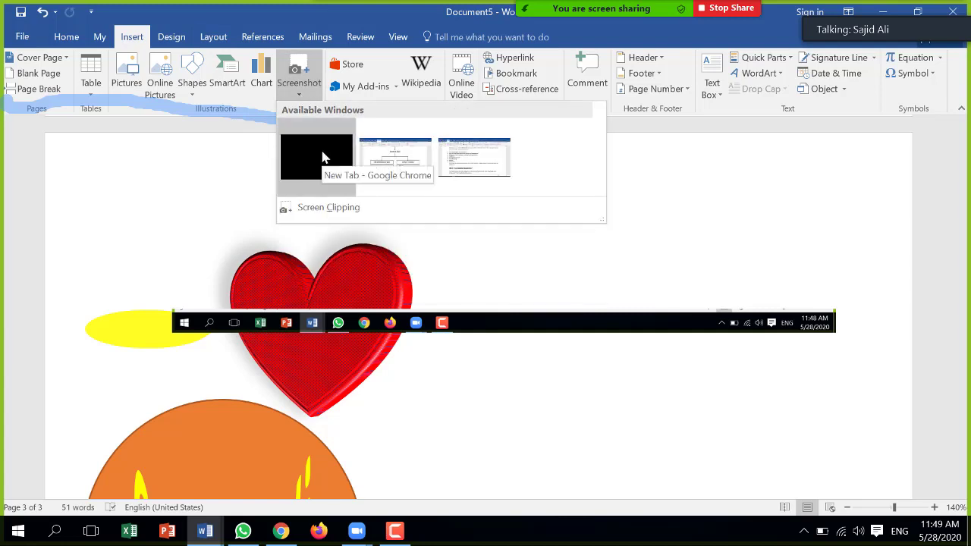
left_click(328, 208)
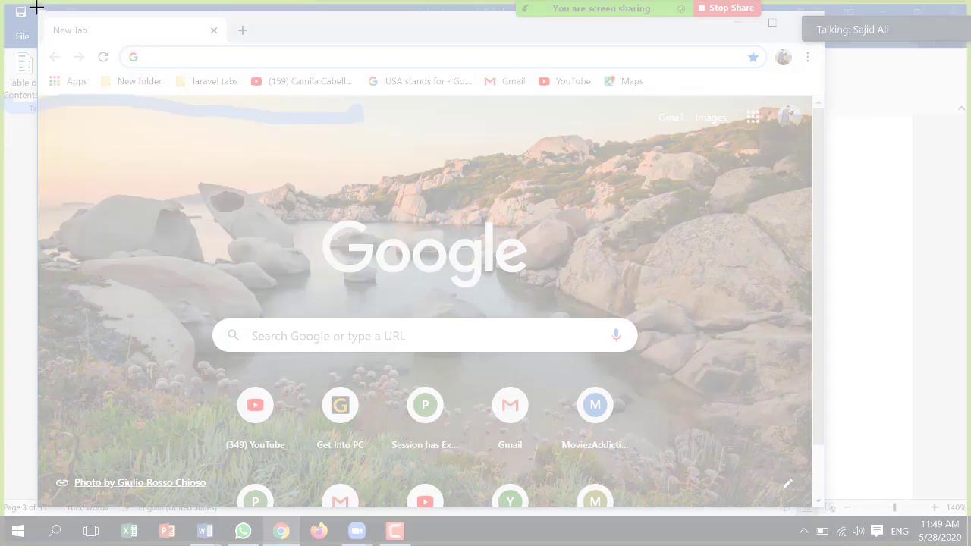
left_click_drag(37, 8, 824, 510)
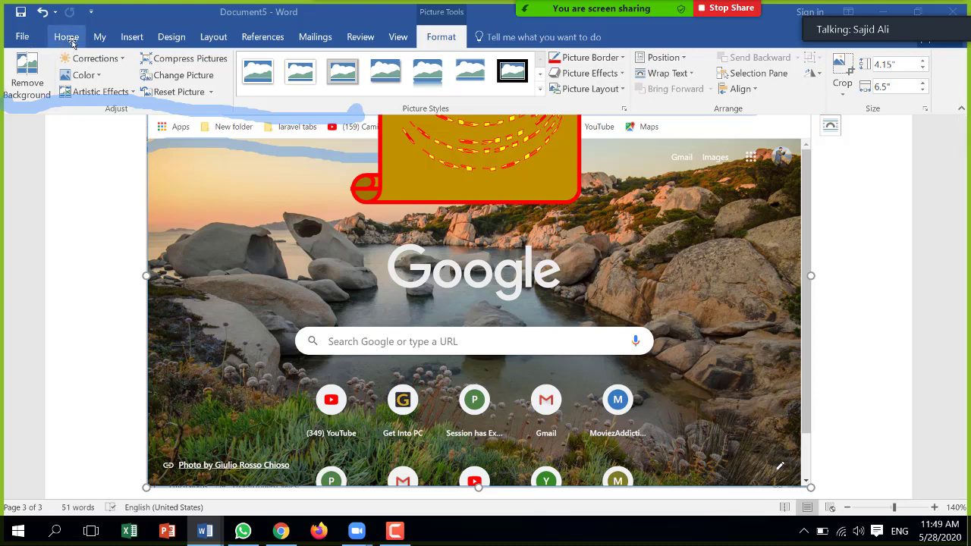
left_click(131, 37)
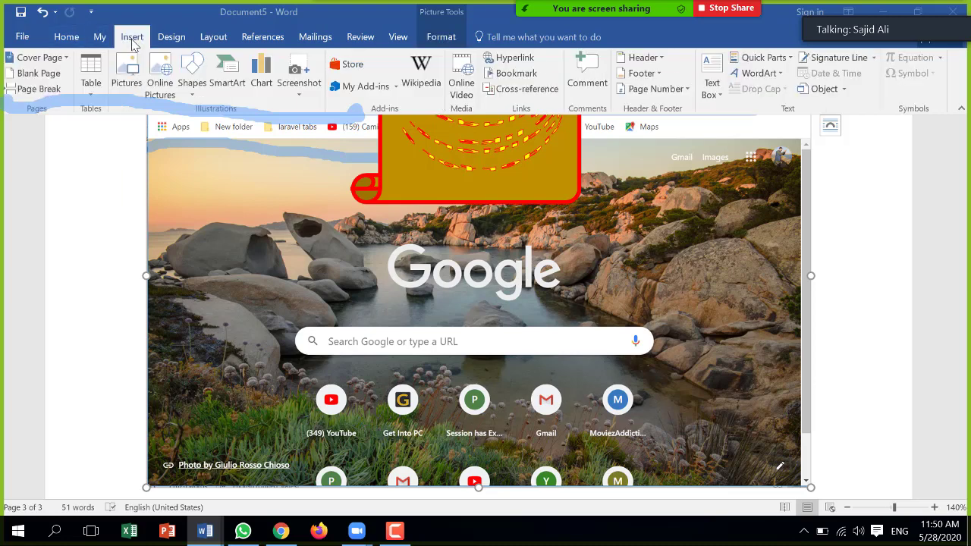